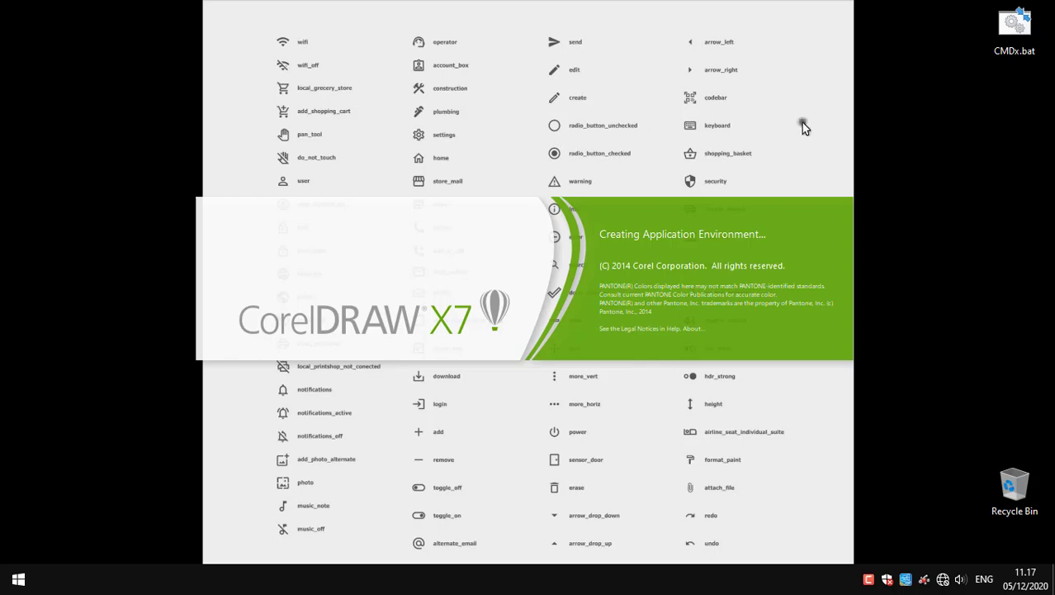
Open the 004.cdr icon sheet and the orange 000.cdr dashboard drawing side by side
{"action": "right_click", "coordinate": [840, 190]}
{"action": "left_click", "coordinate": [949, 272]}
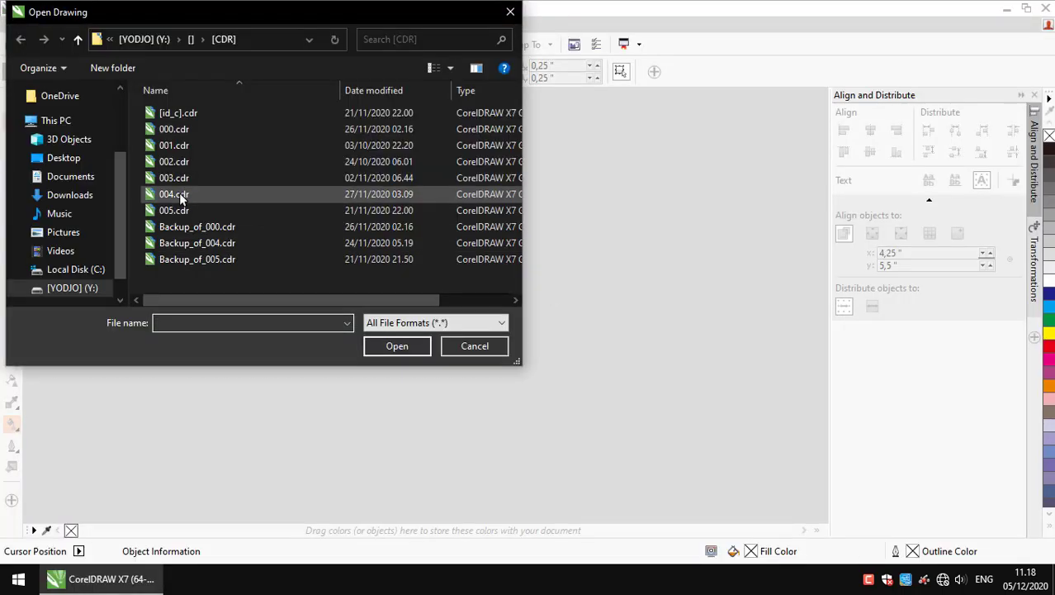
{"action": "double_click", "coordinate": [180, 198]}
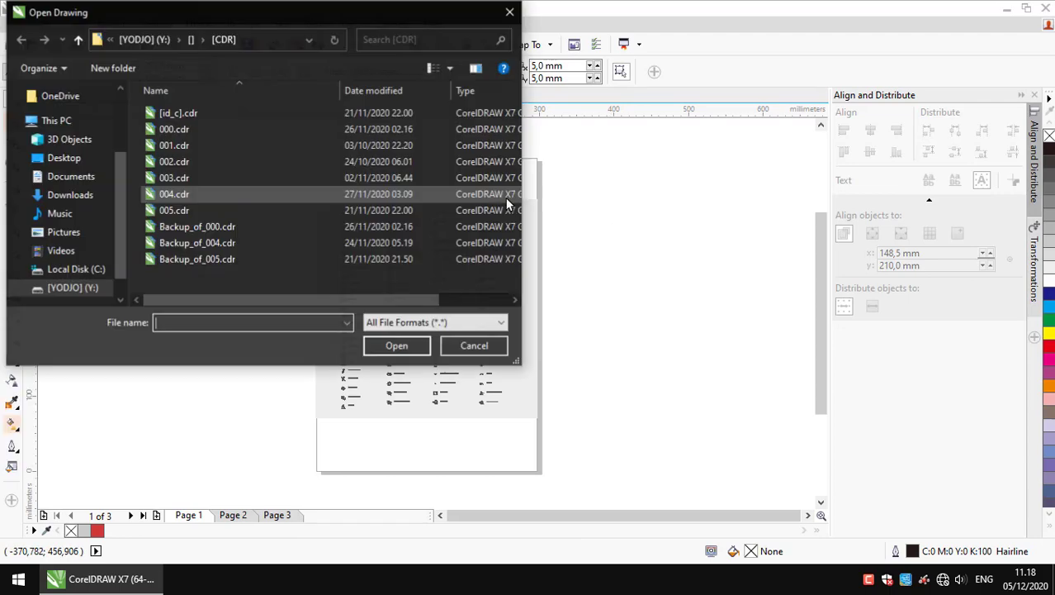
{"action": "scroll", "coordinate": [392, 264], "scroll_direction": "up", "scroll_amount": 2}
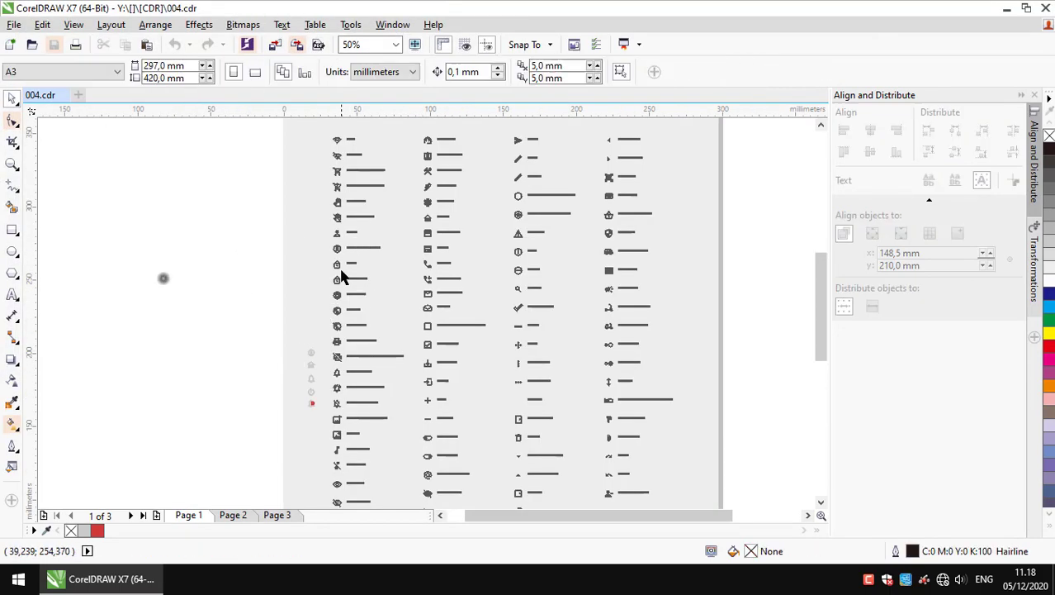
{"action": "scroll", "coordinate": [342, 276], "scroll_direction": "up", "scroll_amount": 2}
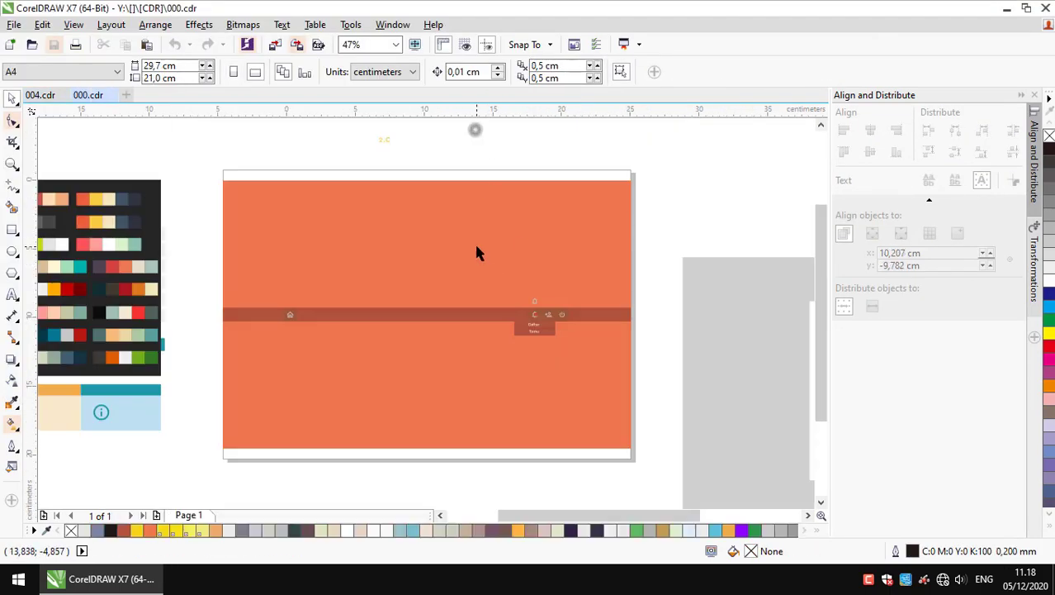
Select and inspect the dark header band group on the orange page
{"action": "left_click", "coordinate": [516, 343]}
{"action": "left_click", "coordinate": [475, 367]}
{"action": "scroll", "coordinate": [577, 283], "scroll_direction": "down", "scroll_amount": 2}
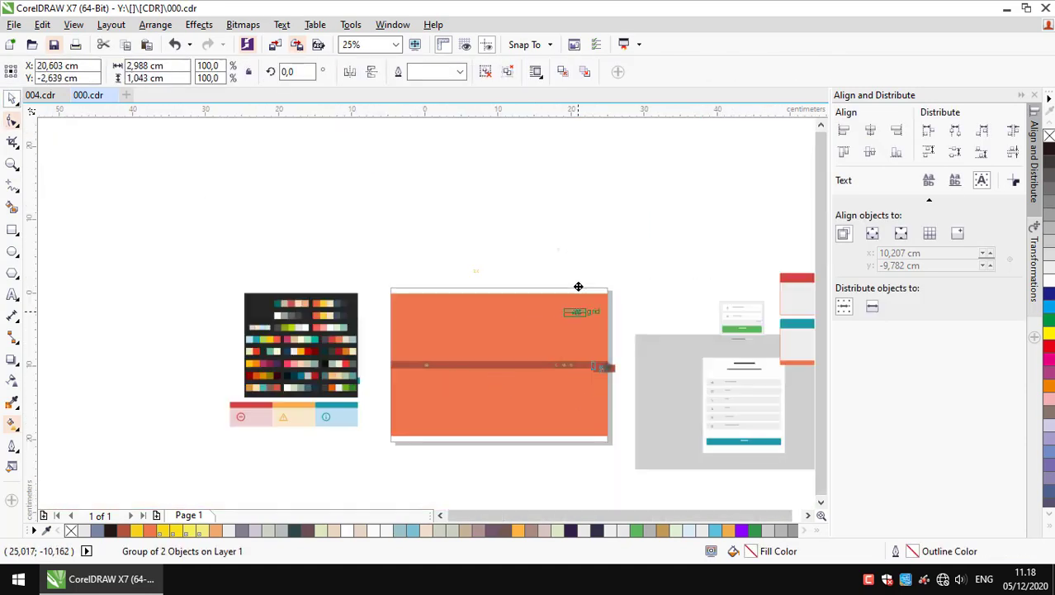
{"action": "left_click", "coordinate": [499, 363]}
{"action": "scroll", "coordinate": [551, 377], "scroll_direction": "up", "scroll_amount": 4}
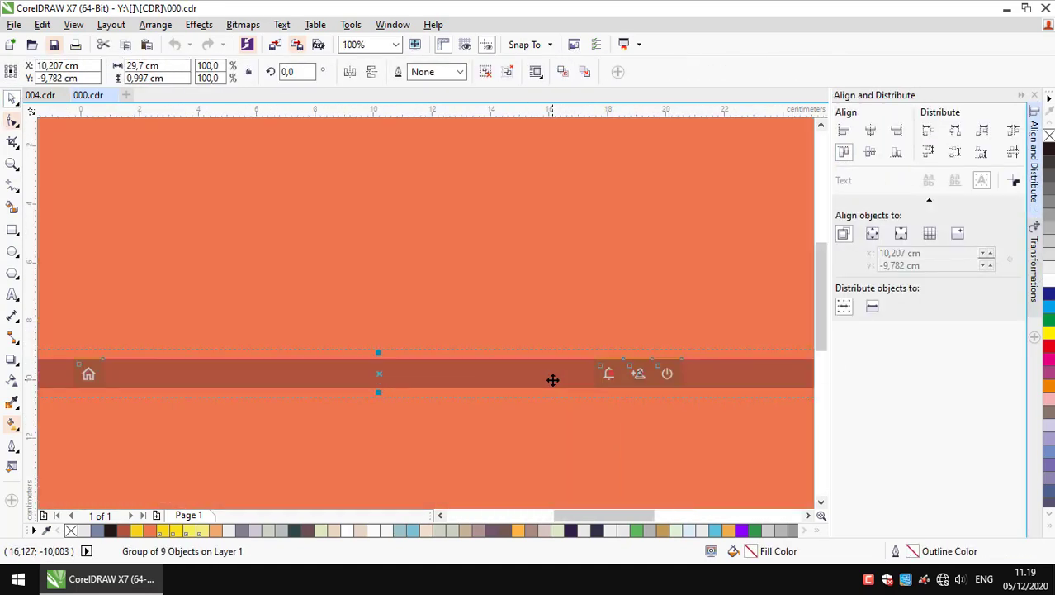
{"action": "scroll", "coordinate": [523, 382], "scroll_direction": "down", "scroll_amount": 4}
{"action": "key", "text": "Escape"}
{"action": "scroll", "coordinate": [443, 283], "scroll_direction": "up", "scroll_amount": 4}
{"action": "scroll", "coordinate": [483, 343], "scroll_direction": "down", "scroll_amount": 4}
{"action": "scroll", "coordinate": [402, 339], "scroll_direction": "up", "scroll_amount": 2}
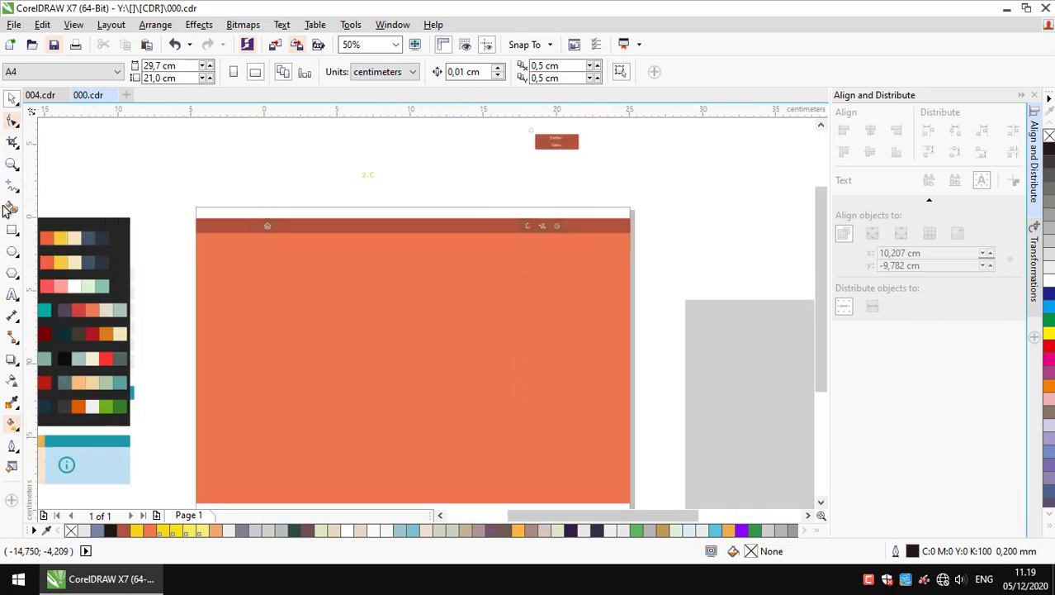
Draw a large rectangle below the header, filled light grey with no outline
{"action": "left_click_drag", "start_coordinate": [404, 284], "coordinate": [562, 499]}
{"action": "scroll", "coordinate": [499, 206], "scroll_direction": "up", "scroll_amount": 2}
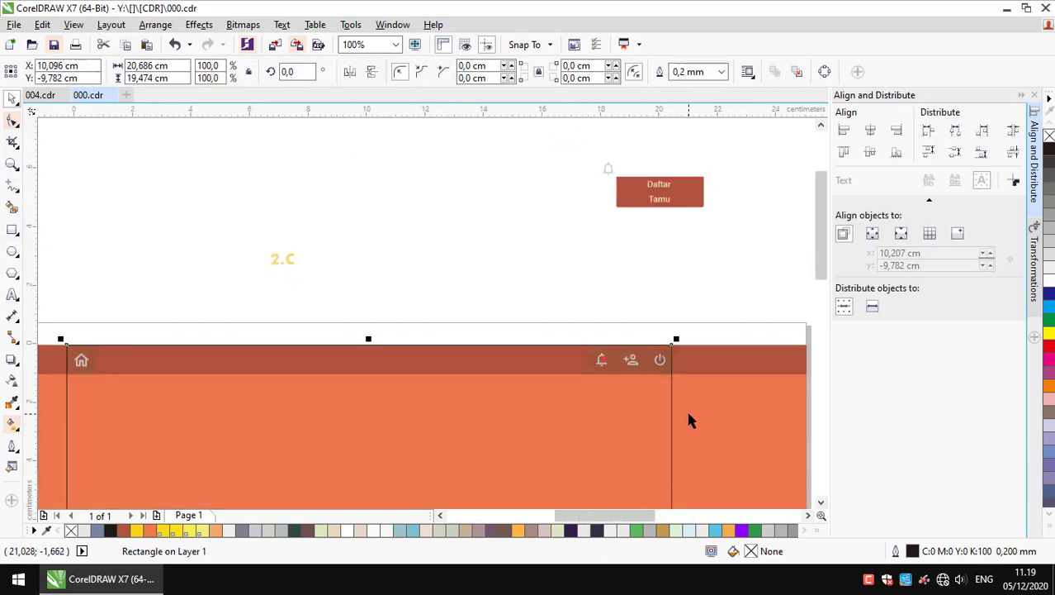
{"action": "scroll", "coordinate": [690, 419], "scroll_direction": "down", "scroll_amount": 3}
{"action": "scroll", "coordinate": [547, 236], "scroll_direction": "up", "scroll_amount": 2}
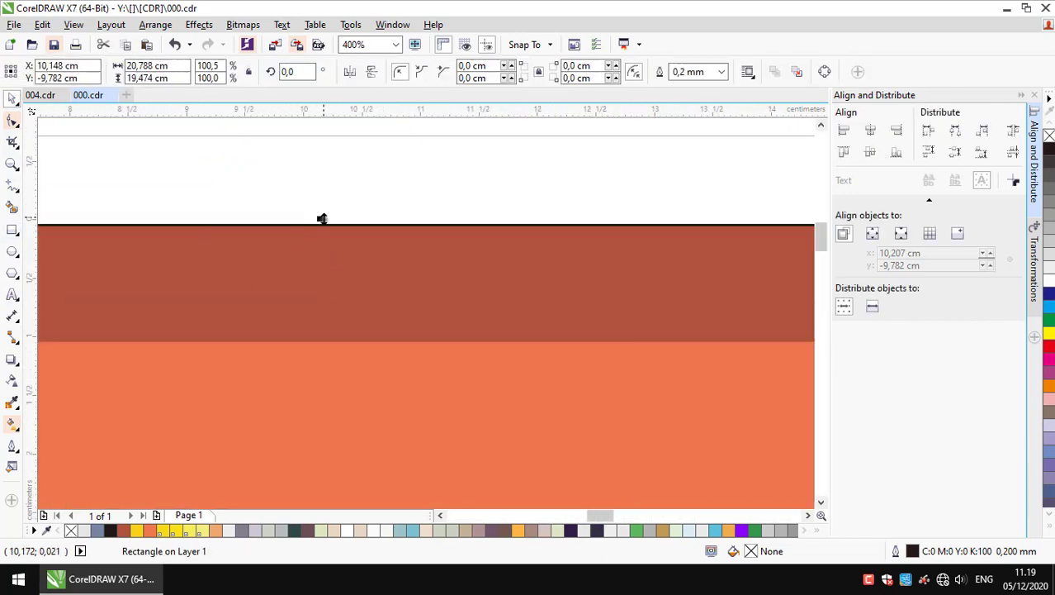
{"action": "scroll", "coordinate": [320, 219], "scroll_direction": "down", "scroll_amount": 2}
{"action": "left_click", "coordinate": [258, 279]}
{"action": "scroll", "coordinate": [258, 279], "scroll_direction": "up", "scroll_amount": 1}
{"action": "scroll", "coordinate": [619, 244], "scroll_direction": "down", "scroll_amount": 1}
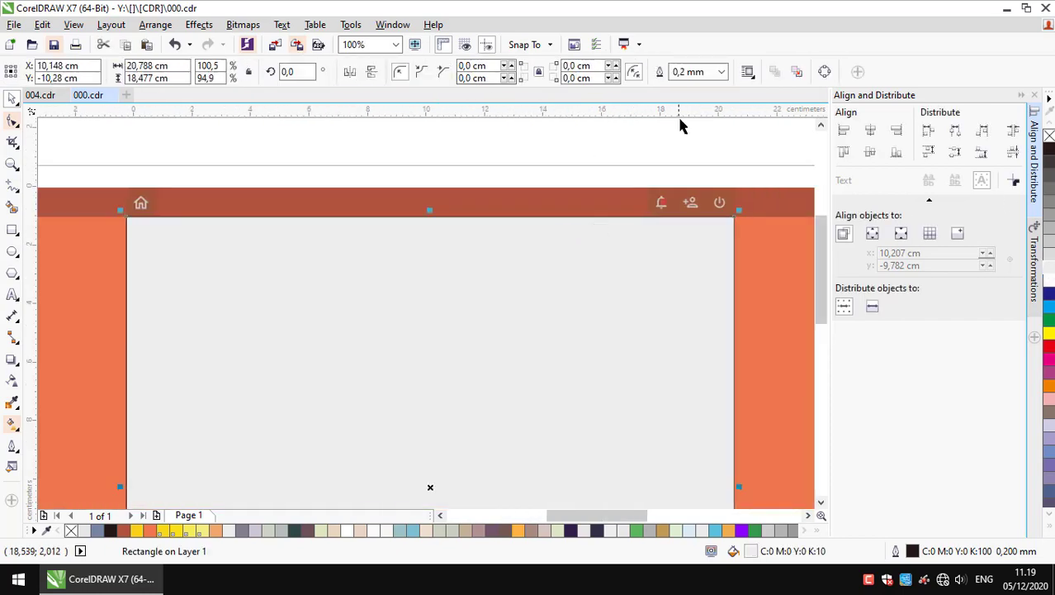
{"action": "left_click", "coordinate": [698, 71]}
{"action": "left_click", "coordinate": [686, 87]}
{"action": "scroll", "coordinate": [558, 276], "scroll_direction": "down", "scroll_amount": 2}
Make the large grey panel semi-transparent with the Transparency tool
{"action": "scroll", "coordinate": [545, 286], "scroll_direction": "up", "scroll_amount": 1}
{"action": "left_click", "coordinate": [545, 289]}
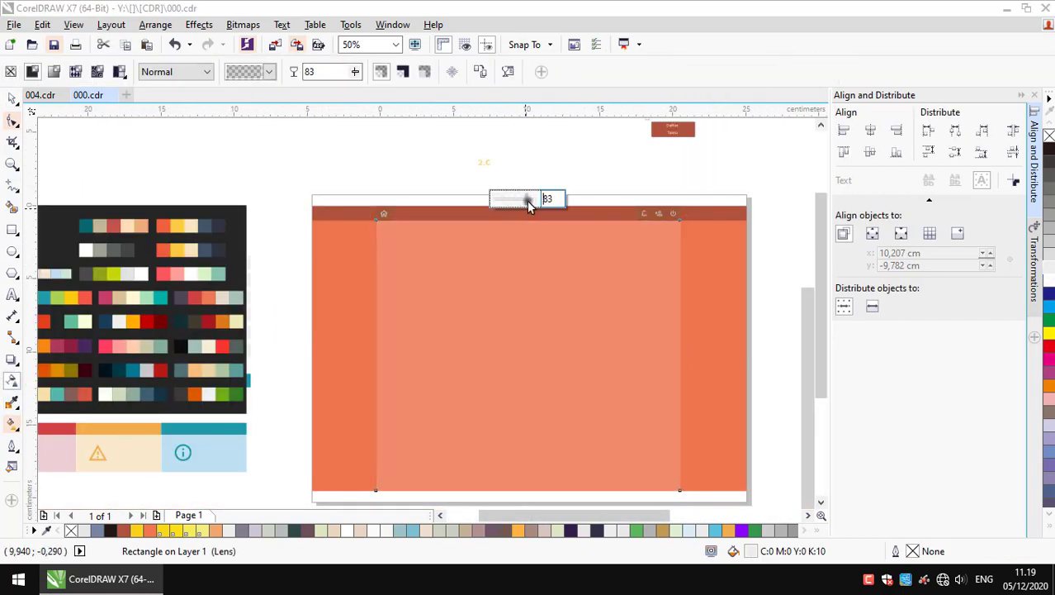
{"action": "scroll", "coordinate": [347, 239], "scroll_direction": "up", "scroll_amount": 2}
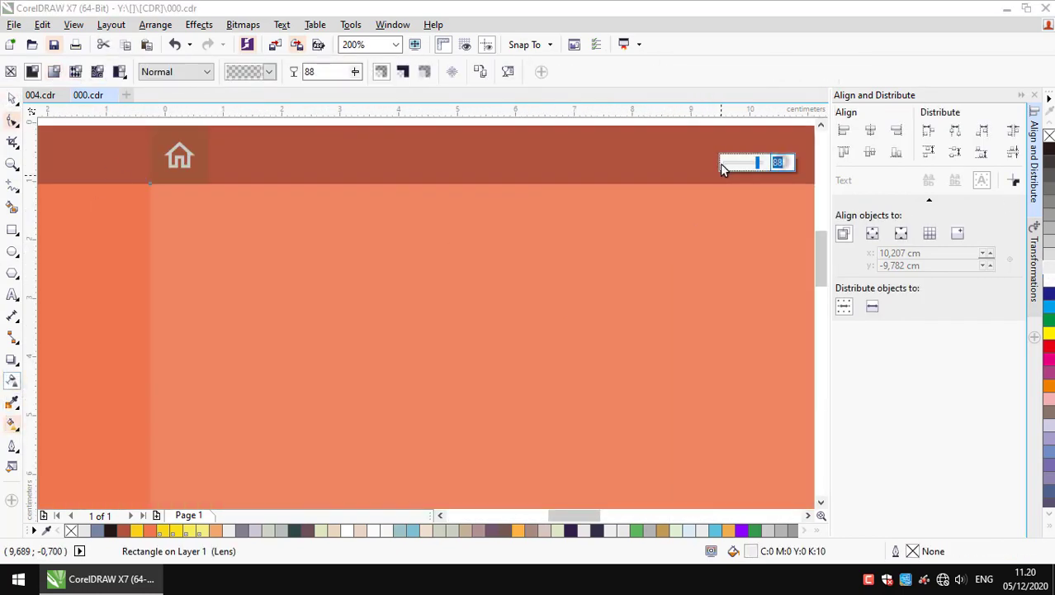
{"action": "key", "text": "space"}
{"action": "scroll", "coordinate": [615, 314], "scroll_direction": "down", "scroll_amount": 3}
{"action": "key", "text": "Escape"}
{"action": "scroll", "coordinate": [393, 307], "scroll_direction": "up", "scroll_amount": 1}
{"action": "scroll", "coordinate": [393, 307], "scroll_direction": "up", "scroll_amount": 1}
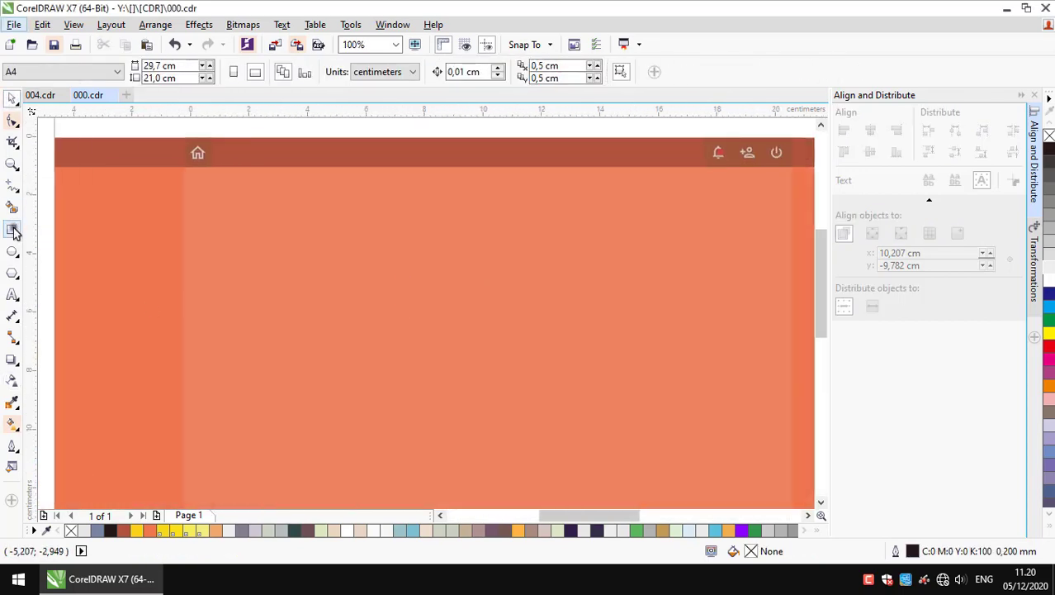
Draw a thin rectangular bar across the top of the grey panel
{"action": "left_click", "coordinate": [13, 231]}
{"action": "left_click_drag", "start_coordinate": [241, 219], "coordinate": [761, 235]}
{"action": "scroll", "coordinate": [376, 273], "scroll_direction": "down", "scroll_amount": 1}
{"action": "scroll", "coordinate": [346, 248], "scroll_direction": "up", "scroll_amount": 2}
{"action": "key", "text": "space"}
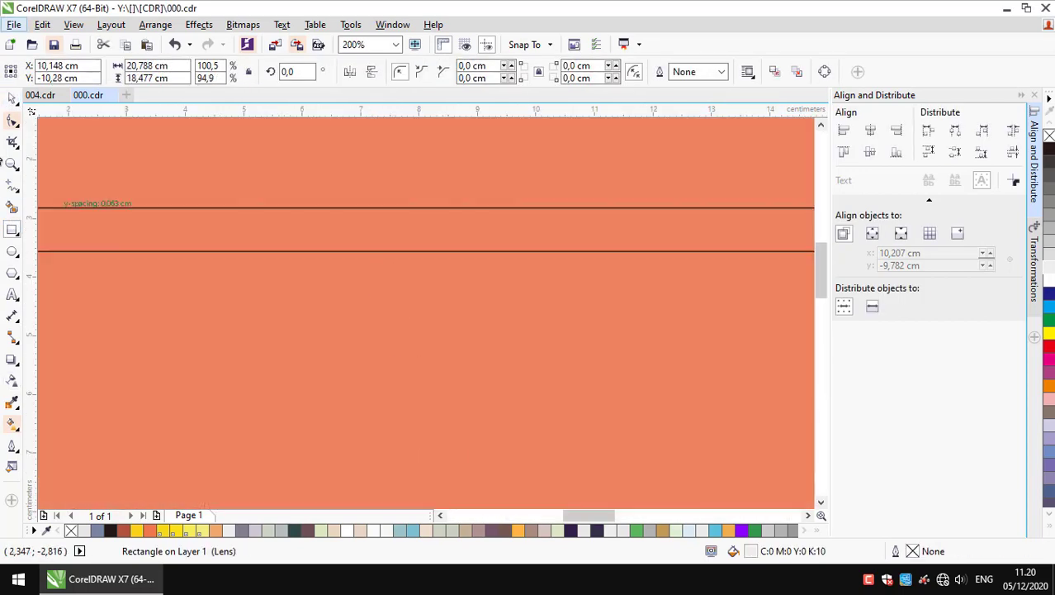
{"action": "scroll", "coordinate": [336, 231], "scroll_direction": "down", "scroll_amount": 1}
{"action": "key", "text": "Escape"}
Fill the thin bar with the header's dark red, remove its outline, and make it semi-transparent
{"action": "key", "text": "i"}
{"action": "left_click", "coordinate": [377, 193]}
{"action": "left_click", "coordinate": [330, 266]}
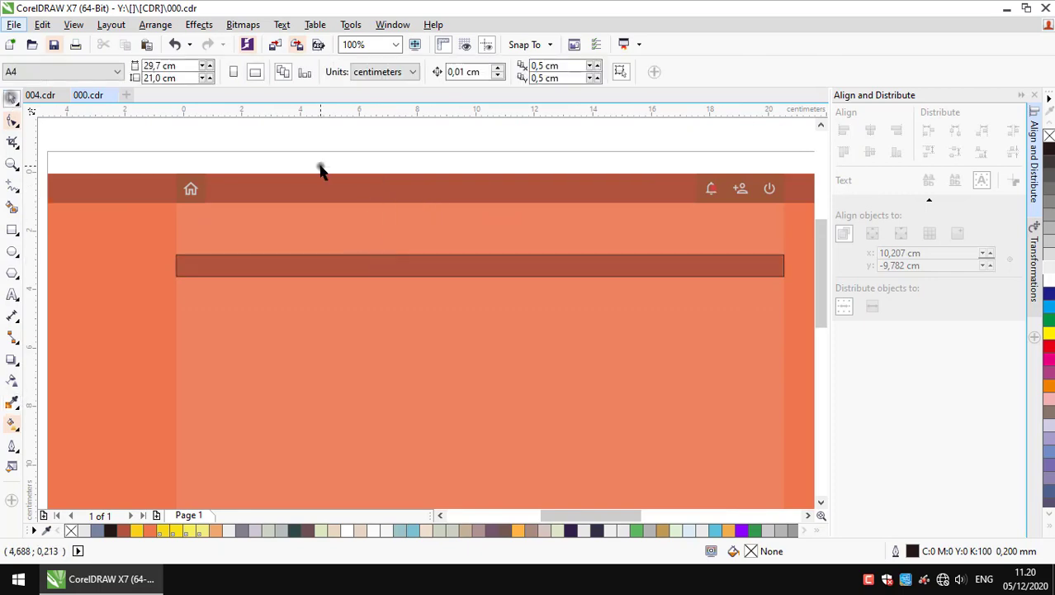
{"action": "scroll", "coordinate": [540, 314], "scroll_direction": "up", "scroll_amount": 1}
{"action": "left_click", "coordinate": [720, 73]}
{"action": "left_click", "coordinate": [683, 87]}
{"action": "scroll", "coordinate": [332, 337], "scroll_direction": "down", "scroll_amount": 1}
{"action": "left_click", "coordinate": [491, 283]}
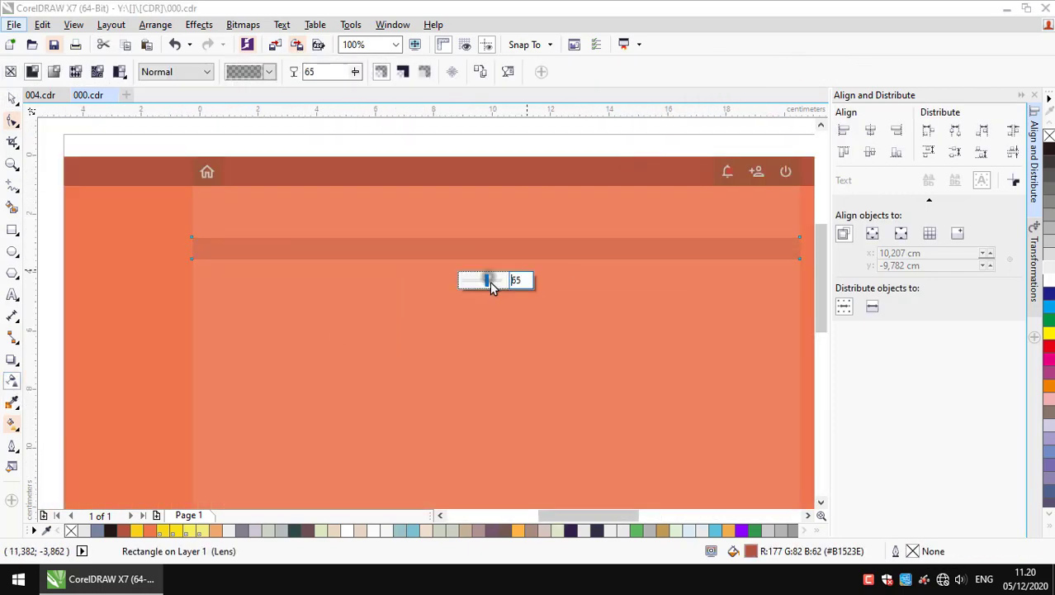
{"action": "key", "text": "space"}
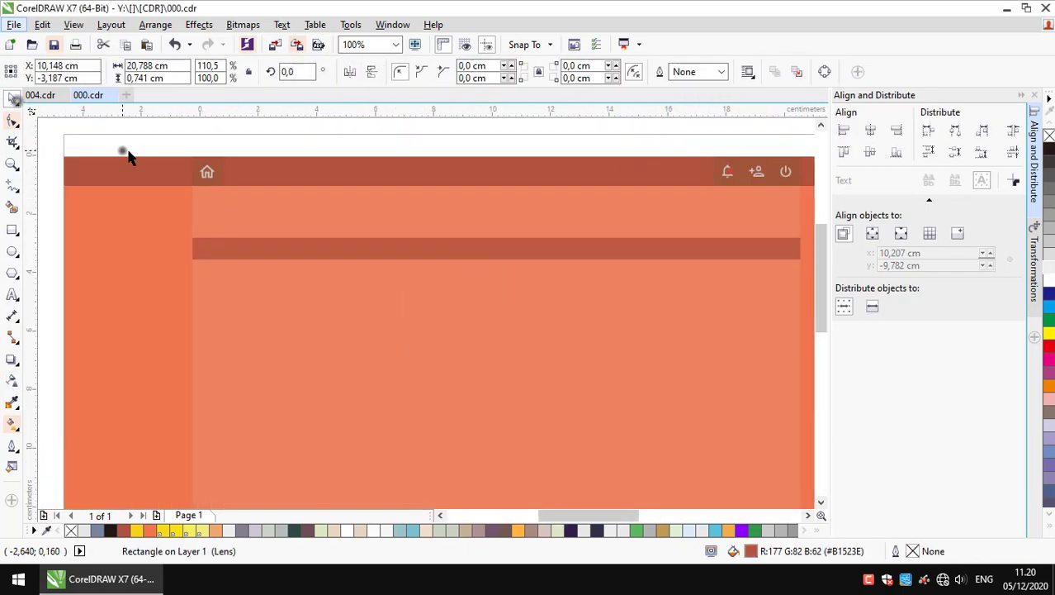
{"action": "key", "text": "Escape"}
{"action": "scroll", "coordinate": [547, 212], "scroll_direction": "down", "scroll_amount": 2}
Sample a tan colour from the palette image and recolour the stripe tan
{"action": "key", "text": "i"}
{"action": "scroll", "coordinate": [256, 272], "scroll_direction": "up", "scroll_amount": 2}
{"action": "scroll", "coordinate": [256, 272], "scroll_direction": "down", "scroll_amount": 1}
{"action": "left_click", "coordinate": [473, 276]}
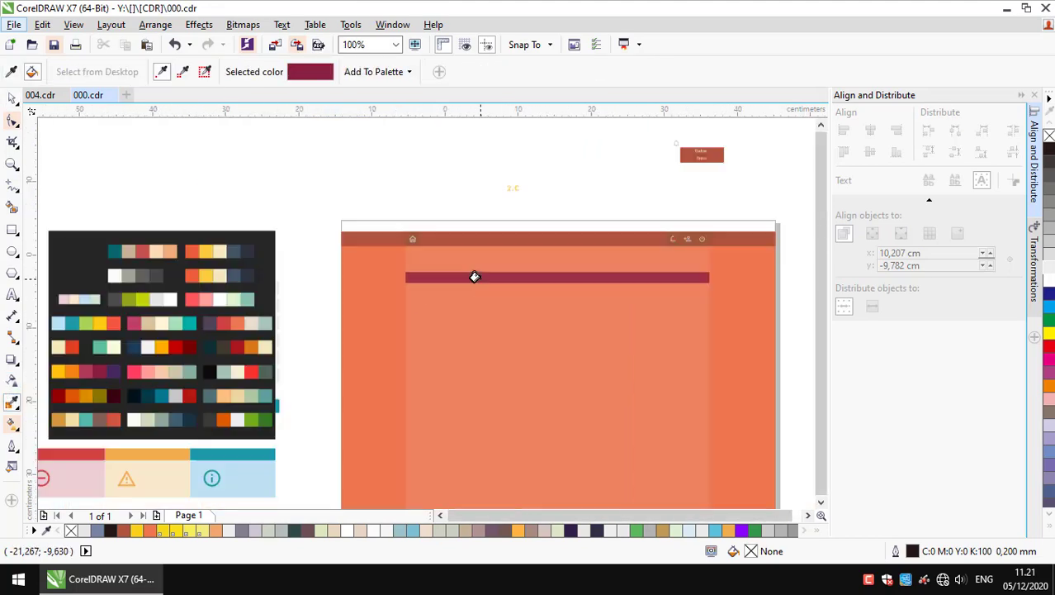
{"action": "scroll", "coordinate": [188, 283], "scroll_direction": "up", "scroll_amount": 2}
{"action": "left_click", "coordinate": [486, 224]}
{"action": "scroll", "coordinate": [486, 224], "scroll_direction": "down", "scroll_amount": 2}
{"action": "left_click", "coordinate": [325, 295]}
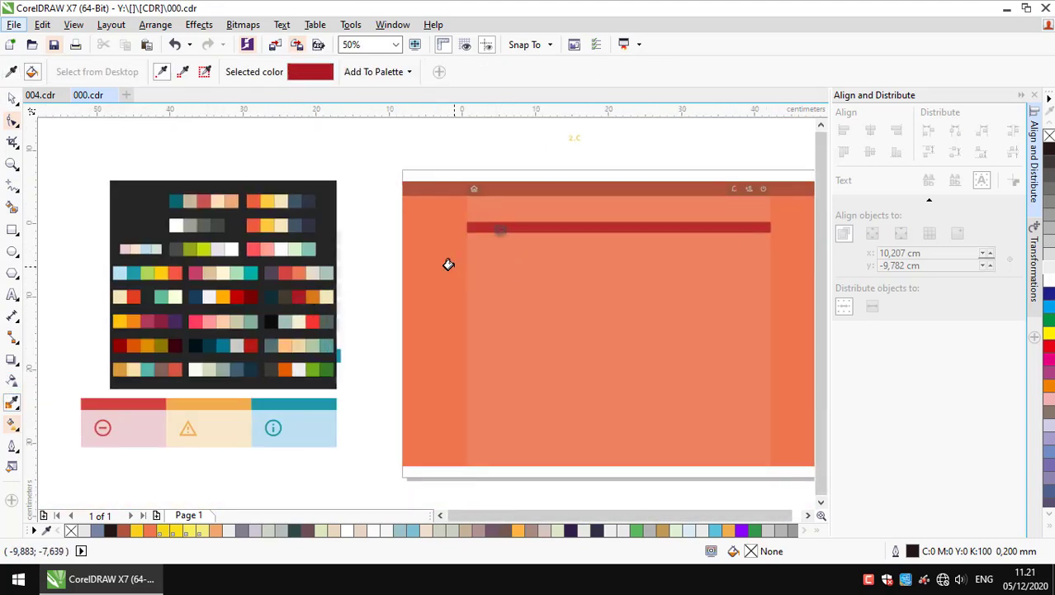
{"action": "scroll", "coordinate": [272, 281], "scroll_direction": "up", "scroll_amount": 2}
{"action": "left_click", "coordinate": [330, 286]}
{"action": "scroll", "coordinate": [632, 219], "scroll_direction": "down", "scroll_amount": 4}
{"action": "scroll", "coordinate": [631, 219], "scroll_direction": "up", "scroll_amount": 2}
{"action": "left_click", "coordinate": [631, 226]}
{"action": "scroll", "coordinate": [403, 218], "scroll_direction": "up", "scroll_amount": 1}
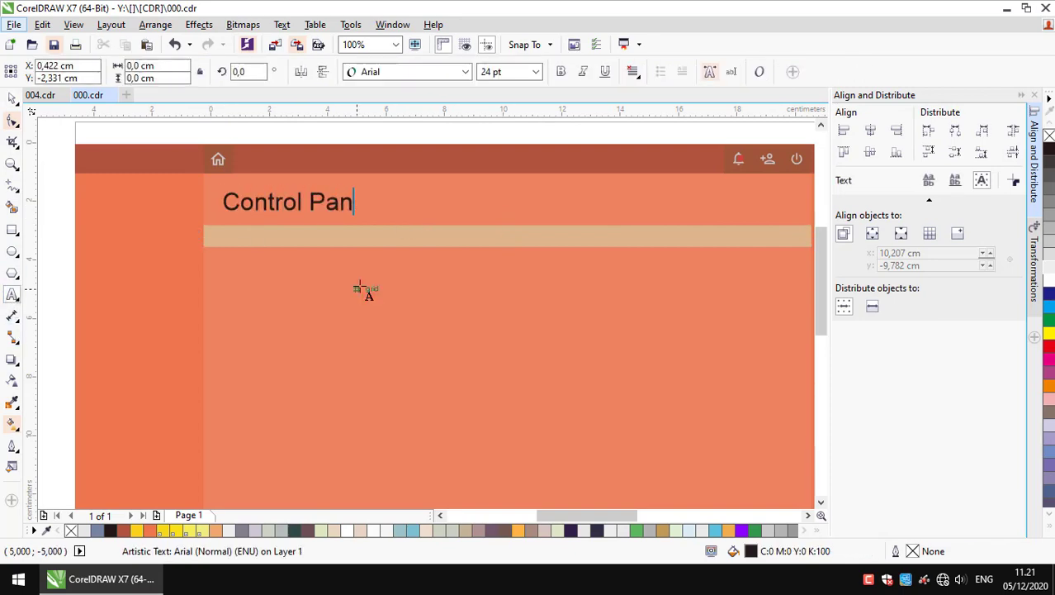
Make the Control Panel heading near-white, then clear the selection
{"action": "scroll", "coordinate": [554, 212], "scroll_direction": "down", "scroll_amount": 2}
{"action": "left_click", "coordinate": [528, 212]}
{"action": "scroll", "coordinate": [483, 231], "scroll_direction": "up", "scroll_amount": 2}
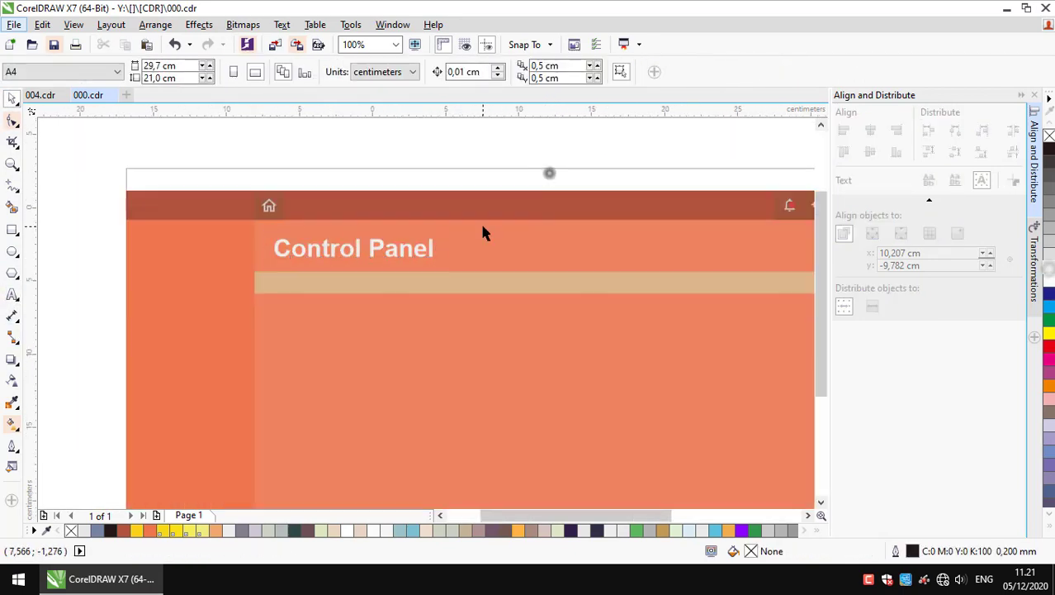
{"action": "scroll", "coordinate": [483, 231], "scroll_direction": "down", "scroll_amount": 1}
{"action": "scroll", "coordinate": [553, 381], "scroll_direction": "up", "scroll_amount": 2}
{"action": "scroll", "coordinate": [489, 297], "scroll_direction": "down", "scroll_amount": 2}
{"action": "scroll", "coordinate": [483, 299], "scroll_direction": "up", "scroll_amount": 3}
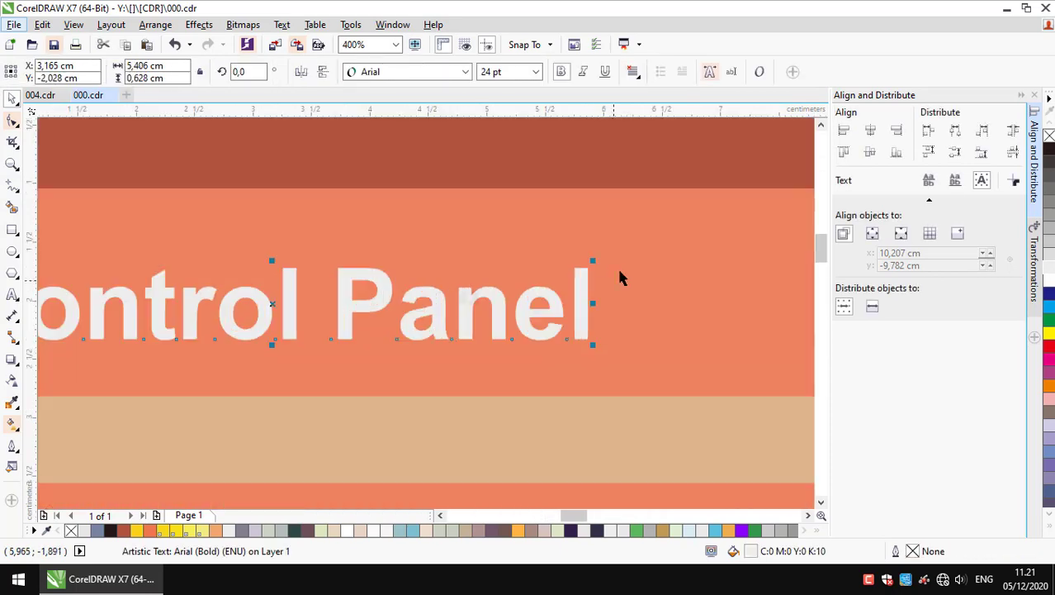
{"action": "left_click", "coordinate": [549, 238]}
{"action": "scroll", "coordinate": [339, 364], "scroll_direction": "down", "scroll_amount": 1}
{"action": "scroll", "coordinate": [338, 364], "scroll_direction": "down", "scroll_amount": 2}
{"action": "left_click", "coordinate": [178, 124]}
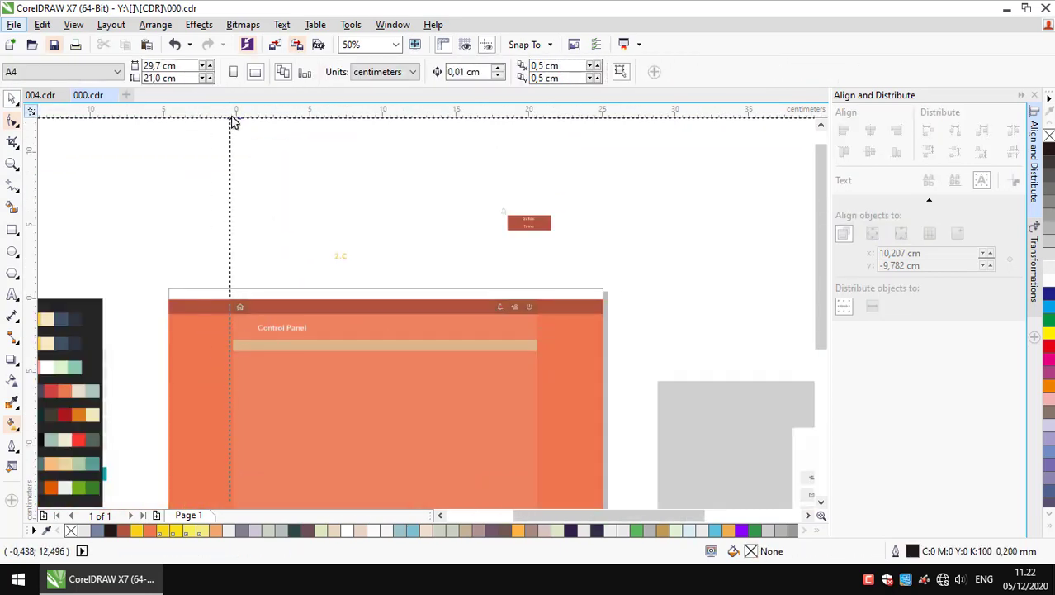
{"action": "scroll", "coordinate": [223, 148], "scroll_direction": "up", "scroll_amount": 2}
{"action": "scroll", "coordinate": [231, 113], "scroll_direction": "up", "scroll_amount": 1}
{"action": "scroll", "coordinate": [396, 214], "scroll_direction": "down", "scroll_amount": 1}
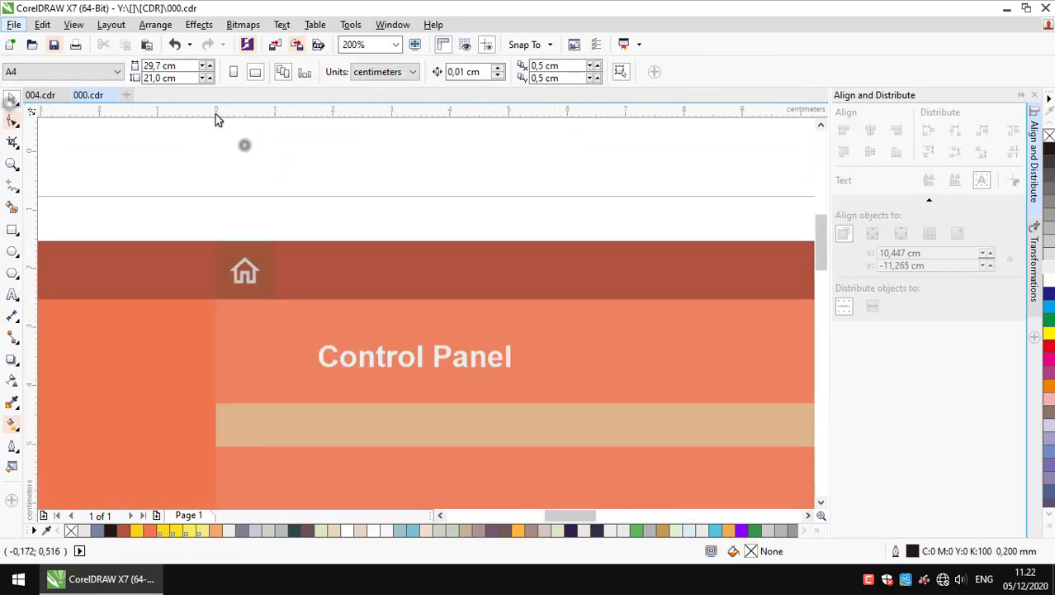
Draw a temporary vertical guide line and left-align the Control Panel heading to it
{"action": "left_click", "coordinate": [327, 334]}
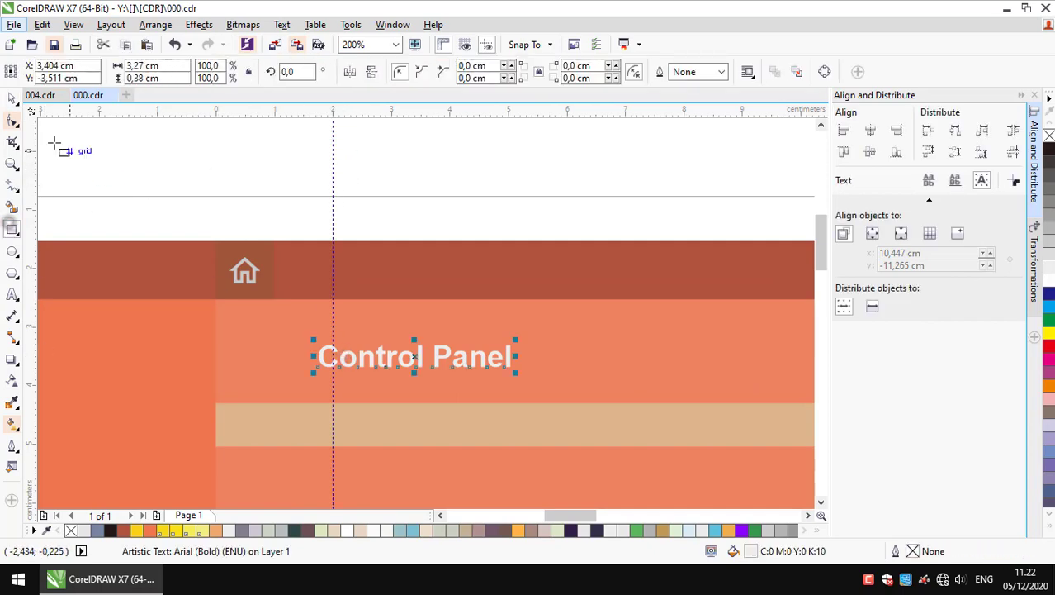
{"action": "left_click", "coordinate": [17, 190]}
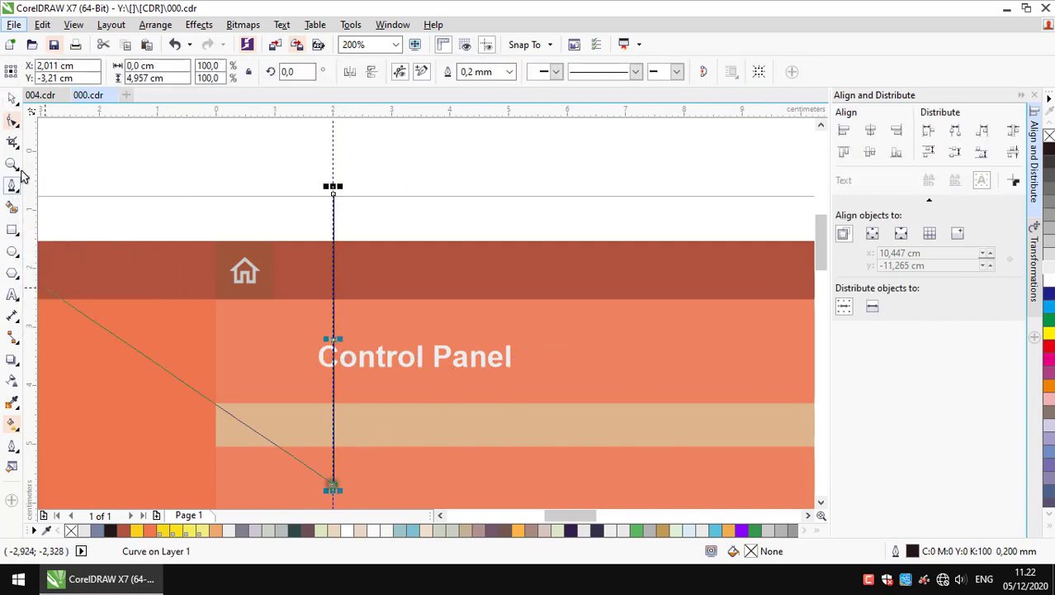
{"action": "left_click", "coordinate": [331, 355]}
{"action": "left_click", "coordinate": [332, 208], "text": "shift"}
{"action": "key", "text": "l"}
{"action": "left_click", "coordinate": [417, 231]}
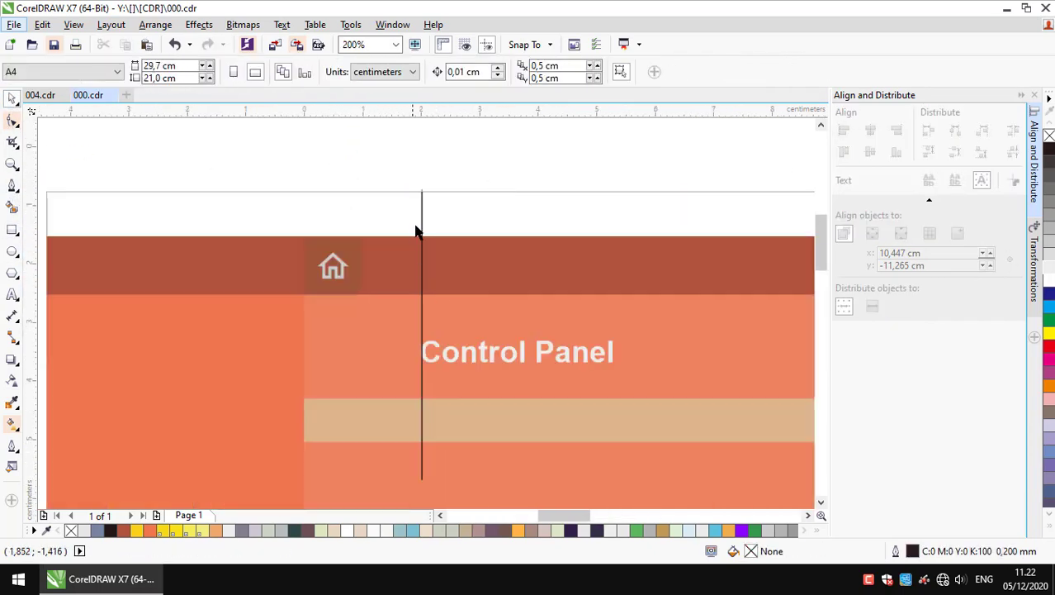
Move the guide line to the panel's left margin, then delete it
{"action": "scroll", "coordinate": [417, 231], "scroll_direction": "up", "scroll_amount": 1}
{"action": "scroll", "coordinate": [440, 266], "scroll_direction": "down", "scroll_amount": 2}
{"action": "scroll", "coordinate": [356, 299], "scroll_direction": "up", "scroll_amount": 1}
{"action": "left_click_drag", "start_coordinate": [370, 153], "coordinate": [320, 155]}
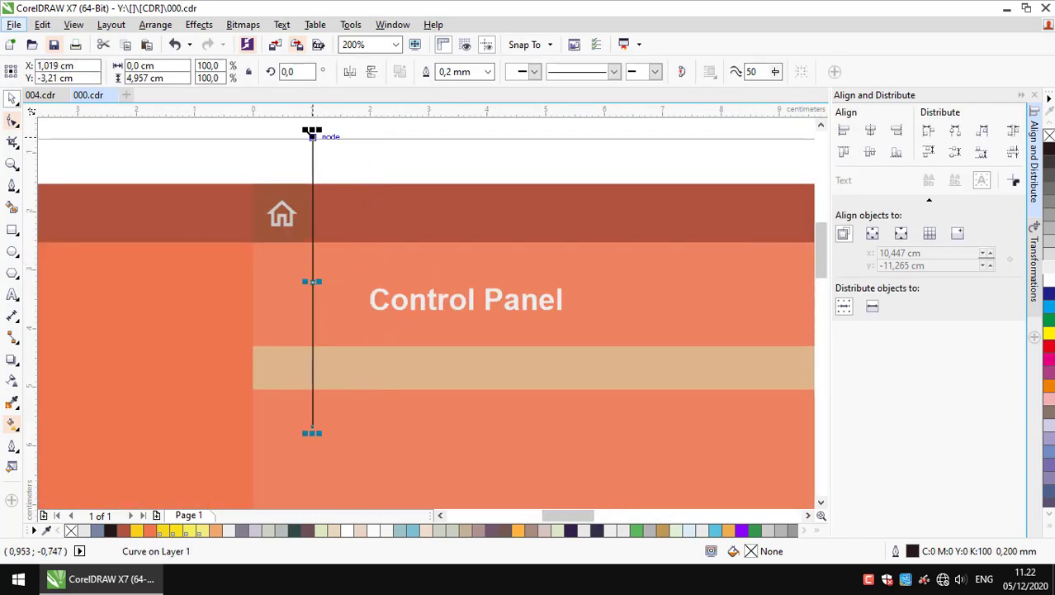
{"action": "scroll", "coordinate": [316, 161], "scroll_direction": "down", "scroll_amount": 1}
{"action": "scroll", "coordinate": [459, 266], "scroll_direction": "up", "scroll_amount": 1}
{"action": "scroll", "coordinate": [313, 381], "scroll_direction": "down", "scroll_amount": 1}
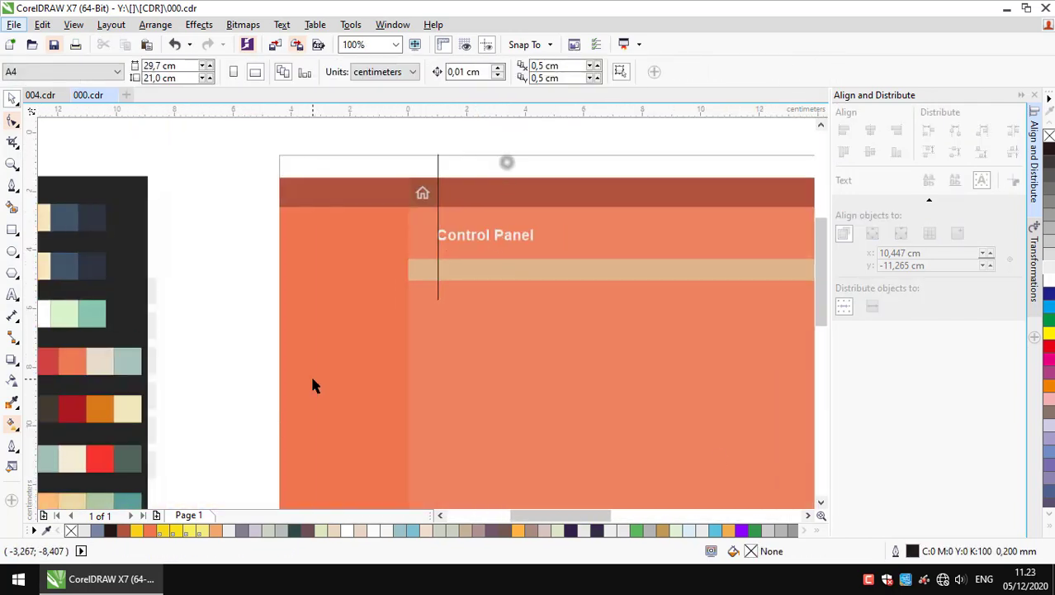
{"action": "left_click", "coordinate": [439, 163]}
{"action": "key", "text": "Delete"}
Place a copy of the Control Panel heading onto the tan bar
{"action": "scroll", "coordinate": [467, 264], "scroll_direction": "up", "scroll_amount": 2}
{"action": "left_click", "coordinate": [406, 342]}
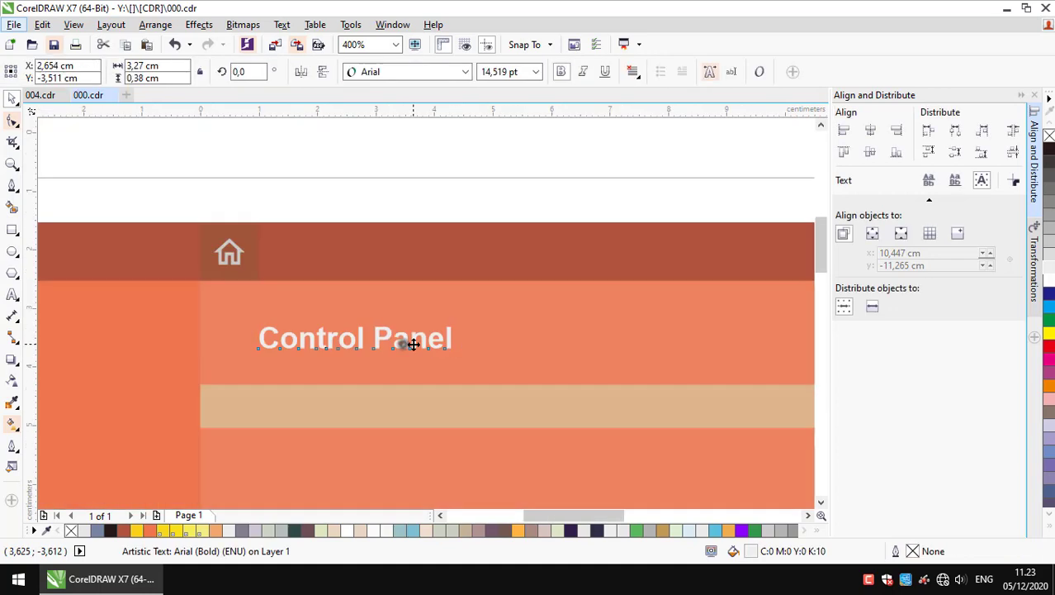
{"action": "scroll", "coordinate": [407, 306], "scroll_direction": "down", "scroll_amount": 2}
{"action": "scroll", "coordinate": [368, 268], "scroll_direction": "up", "scroll_amount": 1}
{"action": "left_click_drag", "start_coordinate": [433, 254], "coordinate": [433, 322]}
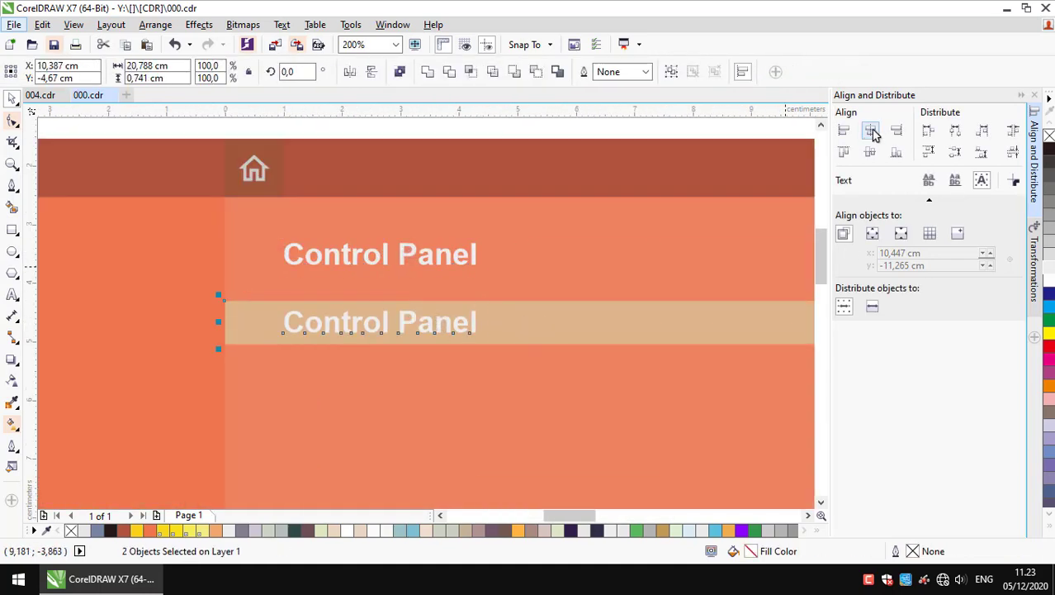
{"action": "scroll", "coordinate": [666, 270], "scroll_direction": "down", "scroll_amount": 2}
{"action": "scroll", "coordinate": [666, 271], "scroll_direction": "up", "scroll_amount": 1}
Retype the copied heading text as 'Imput Data'
{"action": "double_click", "coordinate": [626, 287]}
{"action": "scroll", "coordinate": [632, 347], "scroll_direction": "down", "scroll_amount": 1}
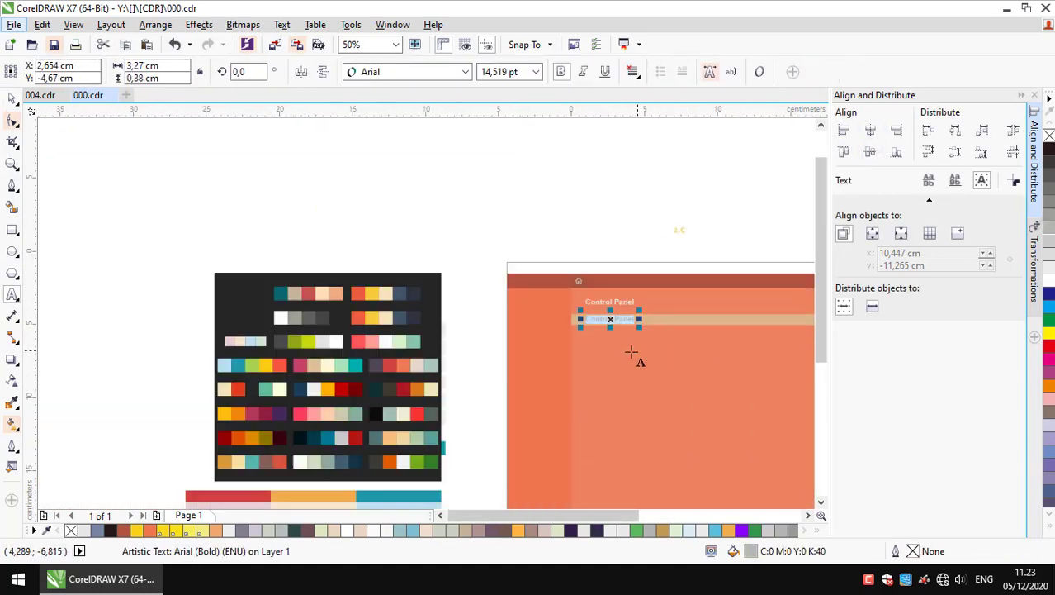
{"action": "scroll", "coordinate": [486, 328], "scroll_direction": "up", "scroll_amount": 1}
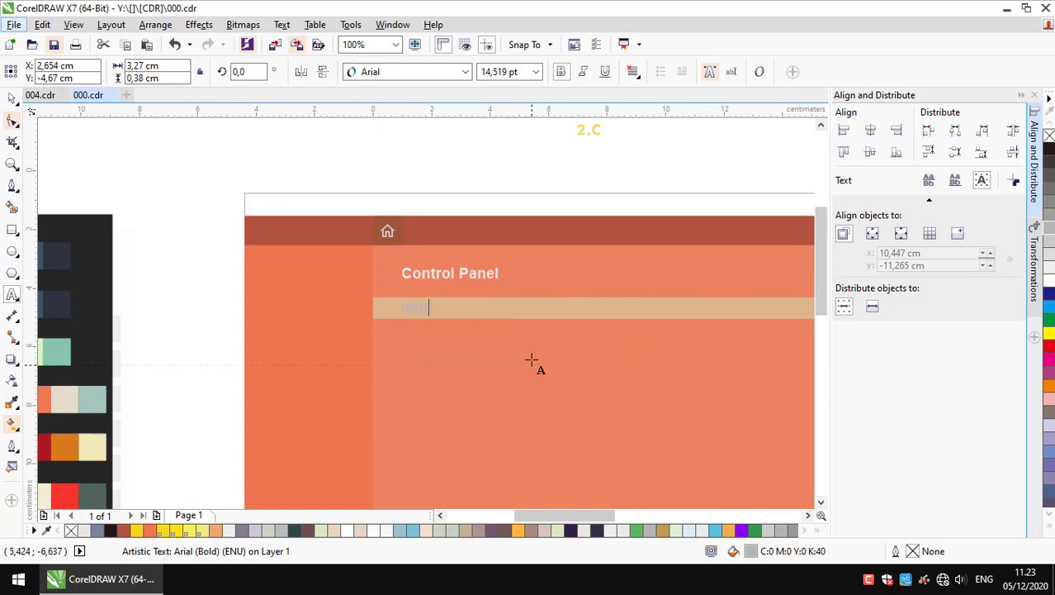
{"action": "scroll", "coordinate": [499, 281], "scroll_direction": "down", "scroll_amount": 1}
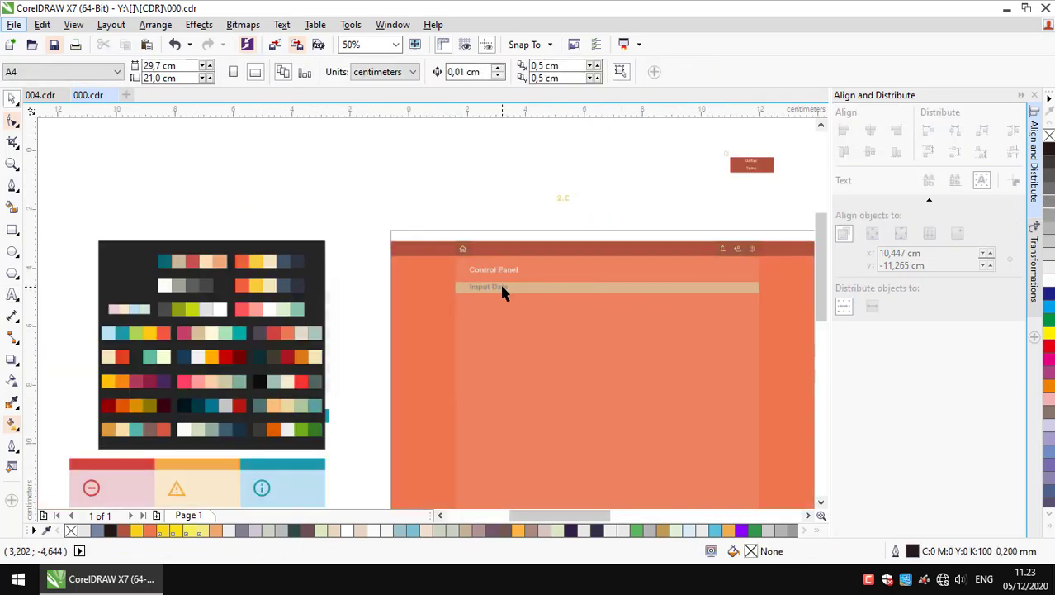
{"action": "scroll", "coordinate": [483, 271], "scroll_direction": "up", "scroll_amount": 2}
{"action": "scroll", "coordinate": [470, 201], "scroll_direction": "up", "scroll_amount": 1}
{"action": "scroll", "coordinate": [559, 252], "scroll_direction": "down", "scroll_amount": 3}
{"action": "left_click", "coordinate": [558, 252]}
{"action": "scroll", "coordinate": [558, 253], "scroll_direction": "up", "scroll_amount": 2}
Pick a smaller font size for the Imput Data label from the size list
{"action": "left_click", "coordinate": [401, 341]}
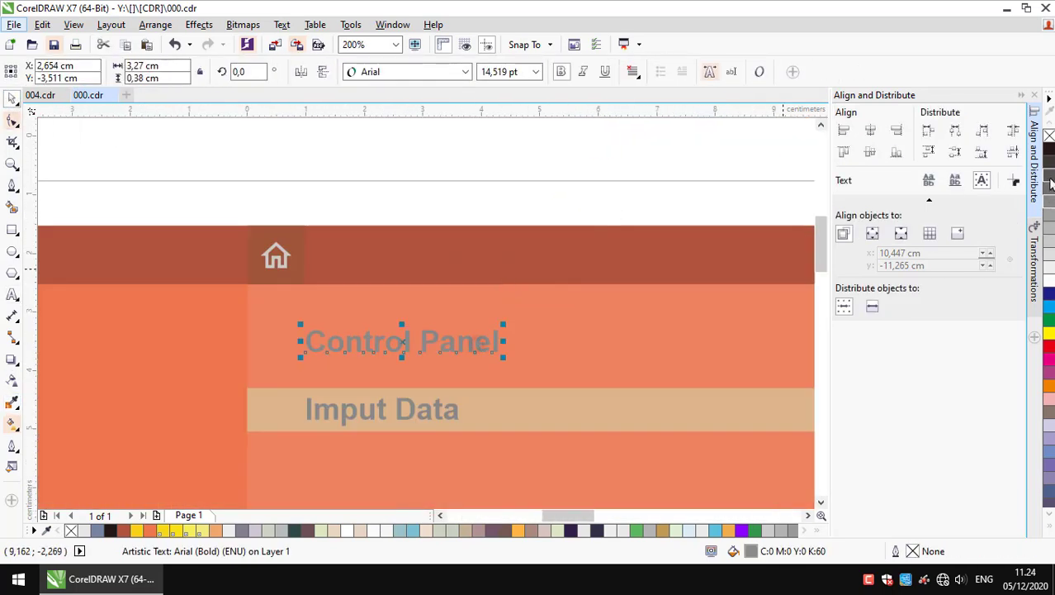
{"action": "scroll", "coordinate": [436, 412], "scroll_direction": "down", "scroll_amount": 1}
{"action": "scroll", "coordinate": [669, 259], "scroll_direction": "down", "scroll_amount": 1}
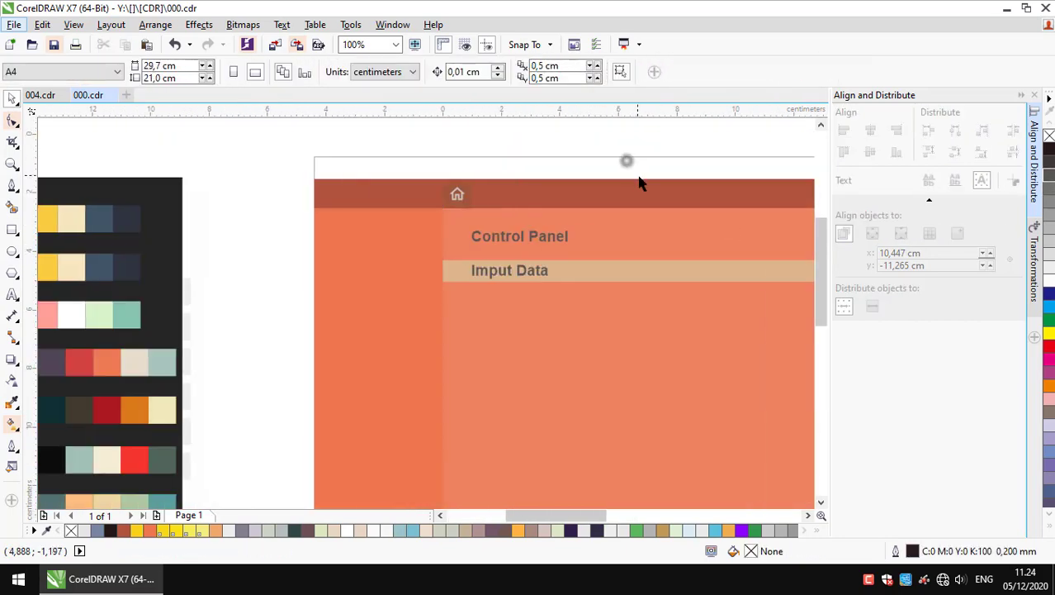
{"action": "left_click", "coordinate": [532, 268]}
{"action": "scroll", "coordinate": [532, 266], "scroll_direction": "up", "scroll_amount": 2}
{"action": "left_click", "coordinate": [536, 71]}
{"action": "left_click", "coordinate": [521, 165]}
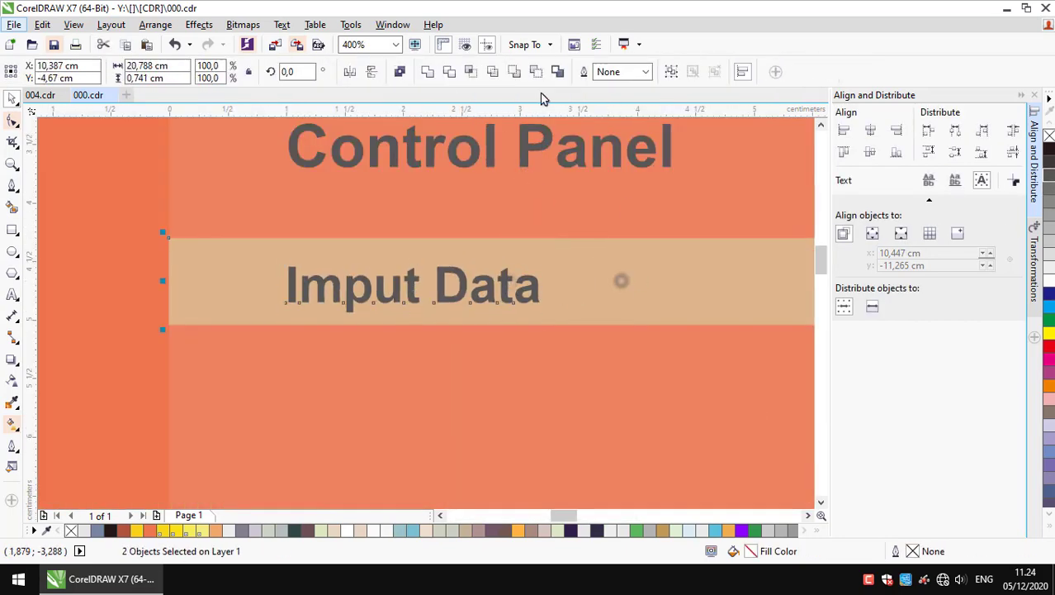
{"action": "left_click", "coordinate": [573, 248]}
{"action": "scroll", "coordinate": [627, 235], "scroll_direction": "down", "scroll_amount": 3}
{"action": "scroll", "coordinate": [330, 283], "scroll_direction": "up", "scroll_amount": 2}
{"action": "scroll", "coordinate": [639, 254], "scroll_direction": "down", "scroll_amount": 2}
Draw a horizontal line along the tan bar's bottom and delete the helper rectangle
{"action": "scroll", "coordinate": [607, 266], "scroll_direction": "up", "scroll_amount": 1}
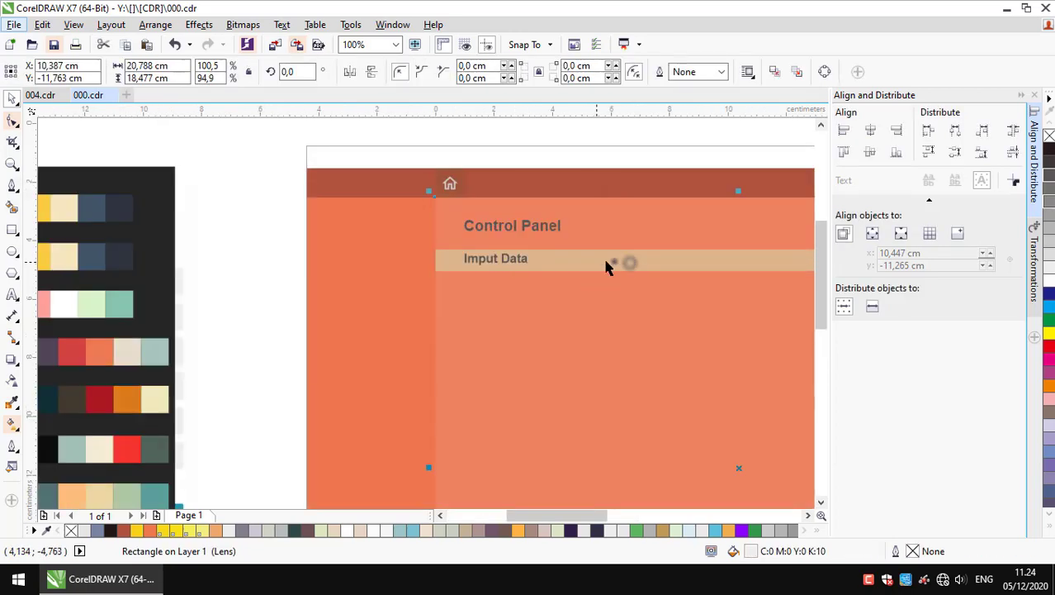
{"action": "left_click", "coordinate": [1034, 264]}
{"action": "scroll", "coordinate": [627, 252], "scroll_direction": "down", "scroll_amount": 1}
{"action": "left_click", "coordinate": [627, 252]}
{"action": "scroll", "coordinate": [422, 230], "scroll_direction": "up", "scroll_amount": 1}
{"action": "key", "text": "F6"}
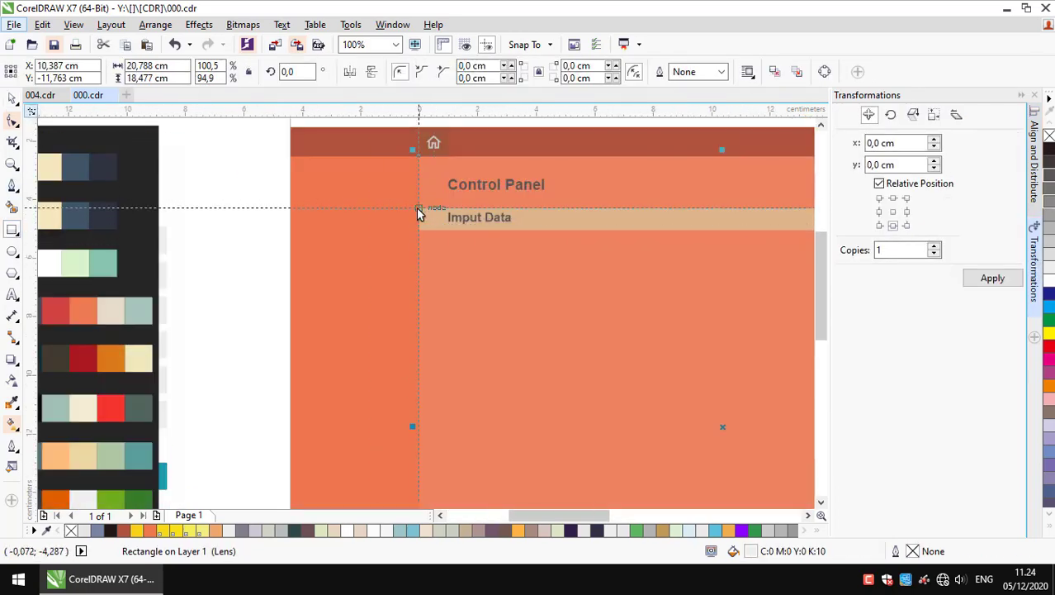
{"action": "scroll", "coordinate": [419, 213], "scroll_direction": "up", "scroll_amount": 4}
{"action": "scroll", "coordinate": [422, 224], "scroll_direction": "down", "scroll_amount": 2}
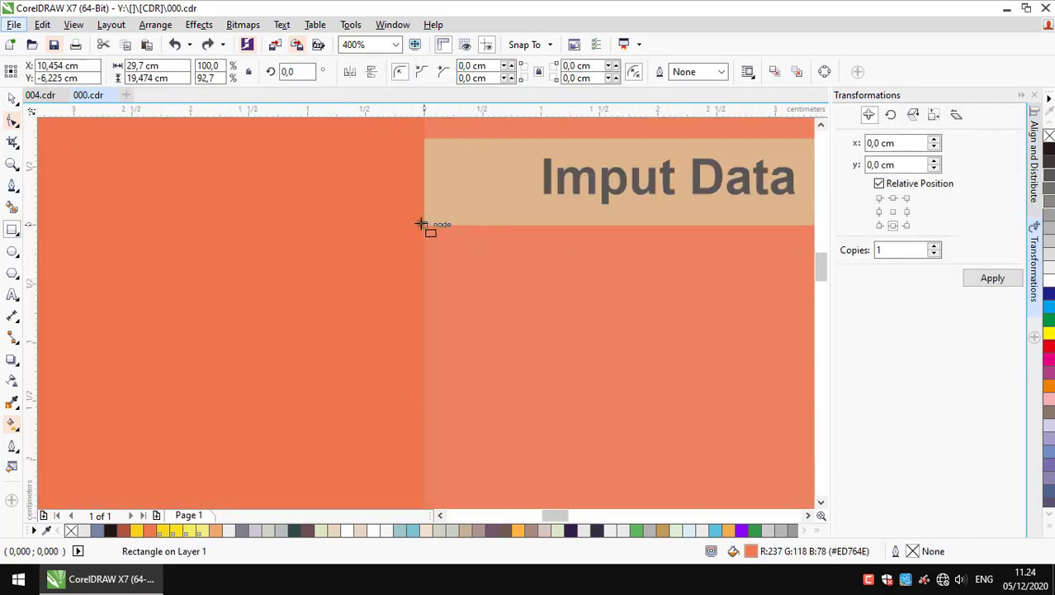
{"action": "left_click", "coordinate": [12, 188]}
{"action": "left_click_drag", "start_coordinate": [334, 459], "coordinate": [734, 460]}
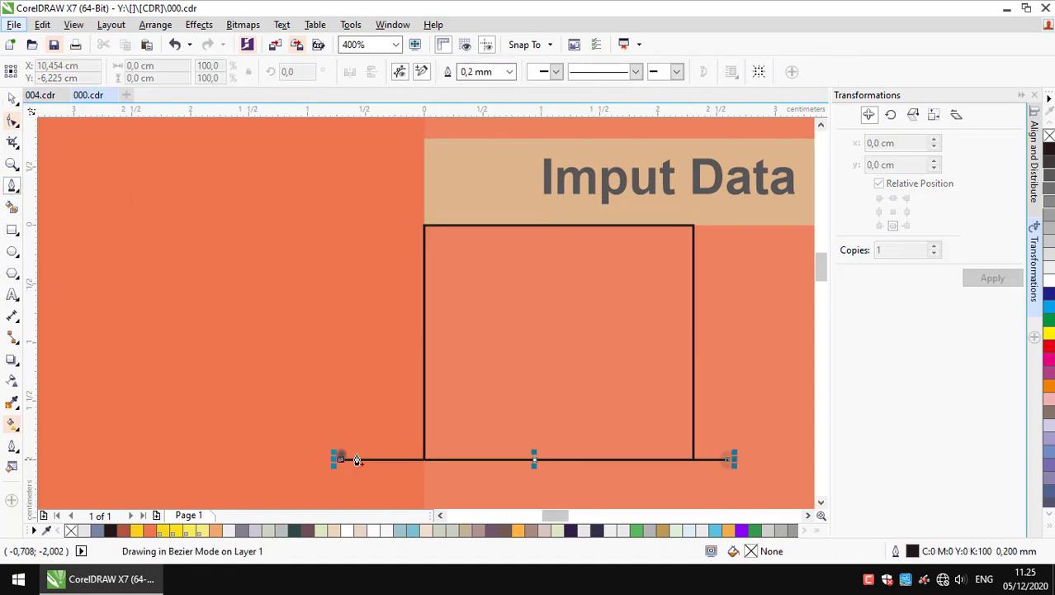
{"action": "left_click", "coordinate": [602, 325]}
{"action": "key", "text": "Delete"}
Group the bar, label and line, then place a copy 2.742 cm below
{"action": "key", "text": "ctrl+g"}
{"action": "scroll", "coordinate": [593, 266], "scroll_direction": "down", "scroll_amount": 2}
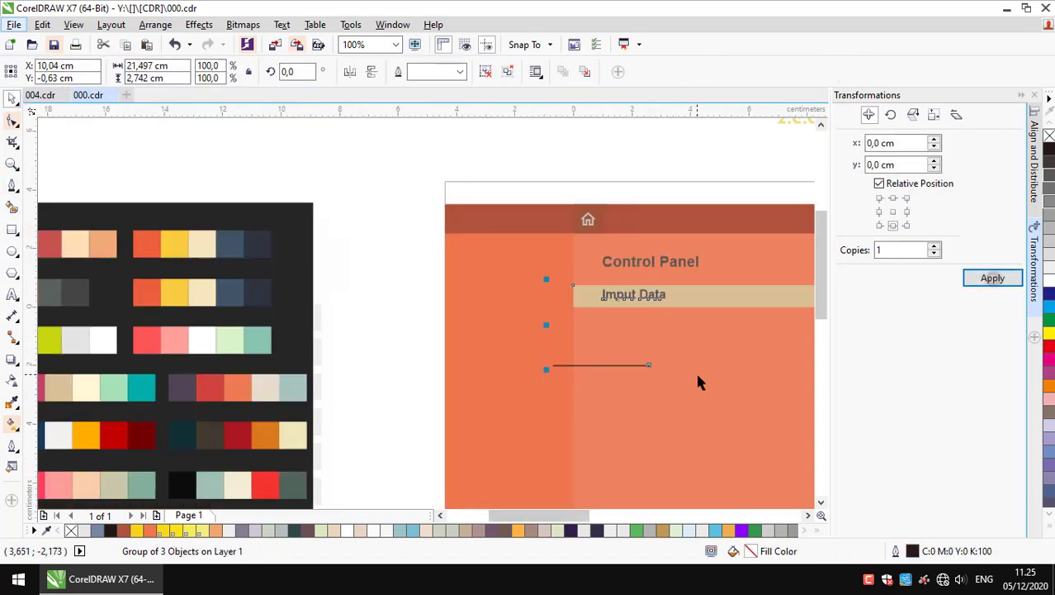
{"action": "left_click", "coordinate": [893, 225]}
{"action": "left_click", "coordinate": [993, 278]}
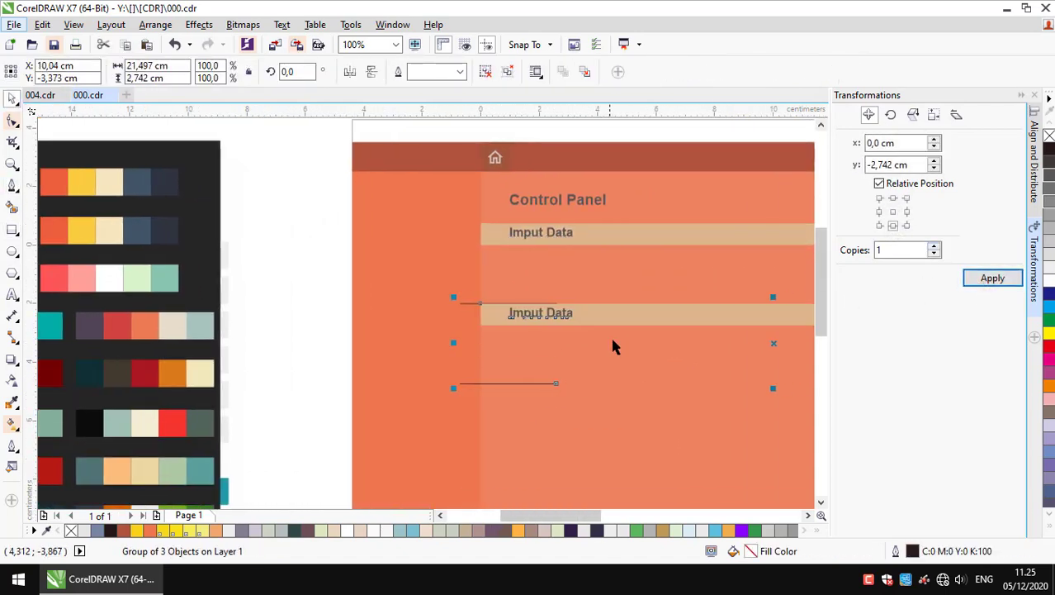
{"action": "scroll", "coordinate": [248, 229], "scroll_direction": "down", "scroll_amount": 2}
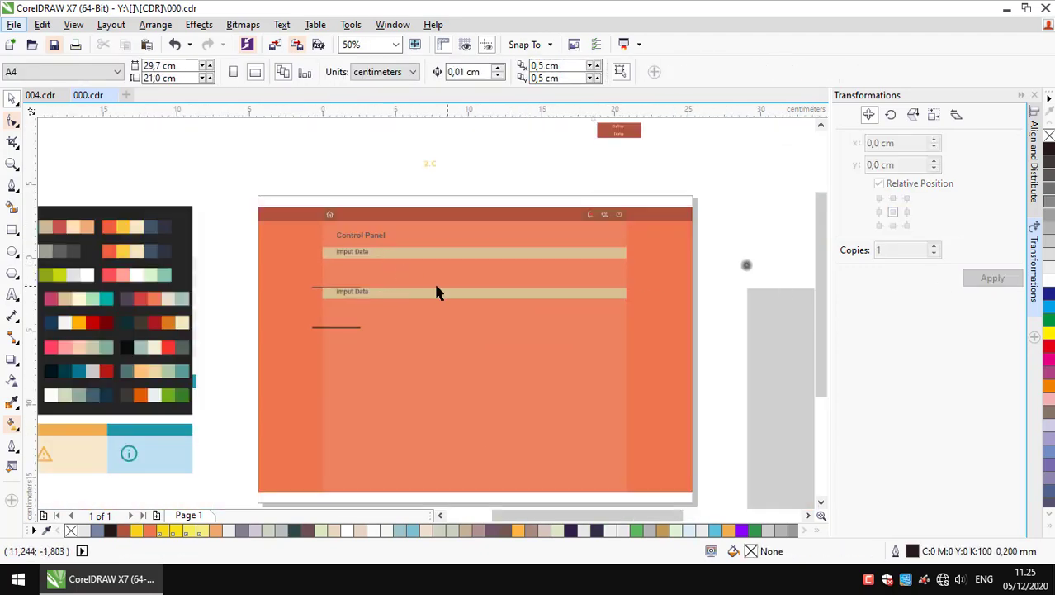
{"action": "scroll", "coordinate": [249, 310], "scroll_direction": "up", "scroll_amount": 3}
{"action": "scroll", "coordinate": [249, 311], "scroll_direction": "down", "scroll_amount": 2}
{"action": "key", "text": "i"}
{"action": "scroll", "coordinate": [449, 328], "scroll_direction": "up", "scroll_amount": 1}
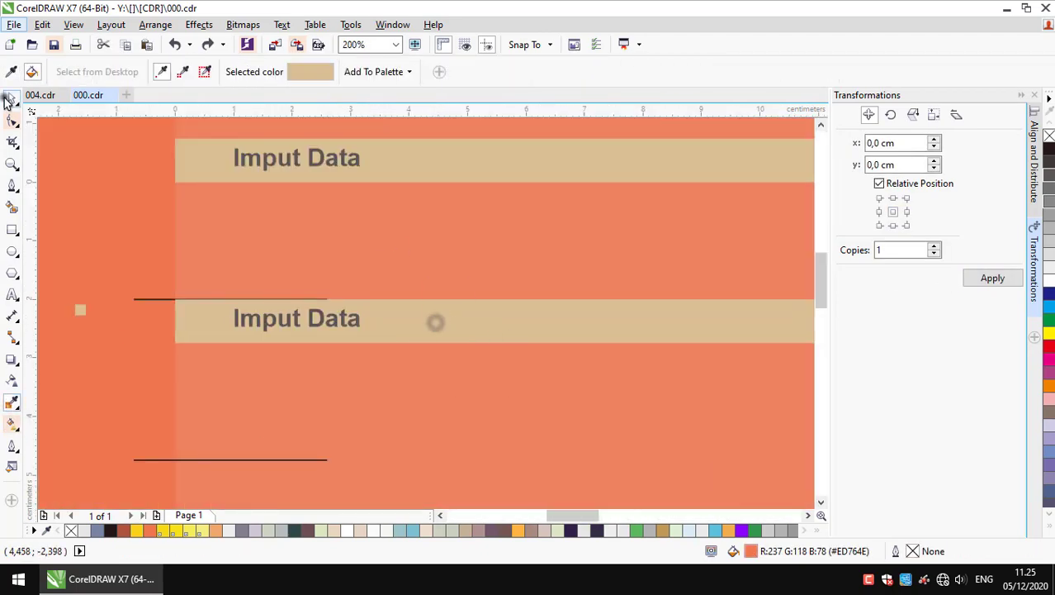
{"action": "left_click", "coordinate": [10, 97]}
Repeat the 2.742 cm downward copy from the lower group to fill the panel
{"action": "scroll", "coordinate": [495, 305], "scroll_direction": "down", "scroll_amount": 3}
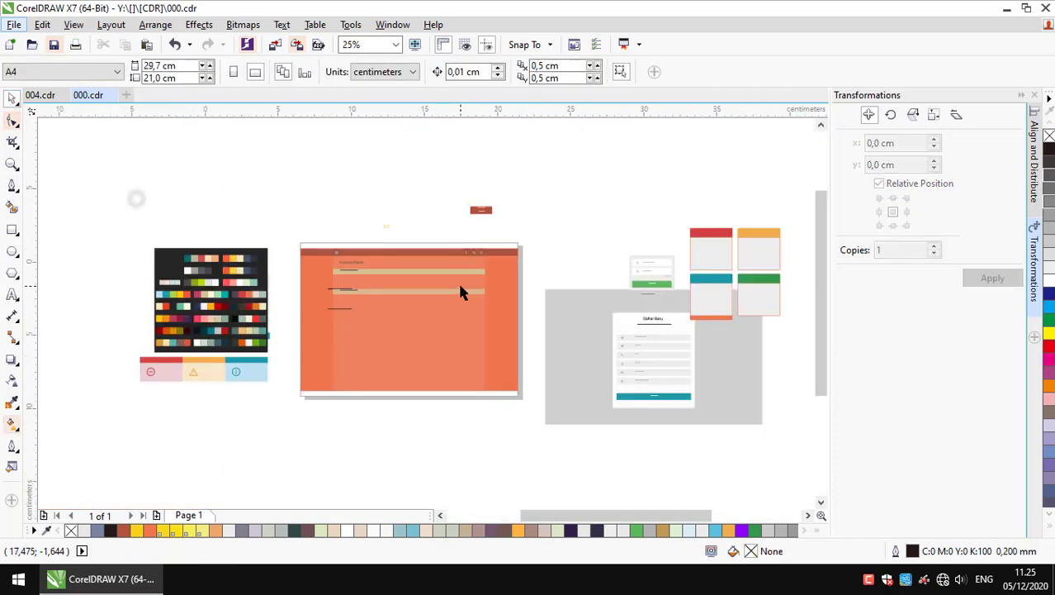
{"action": "scroll", "coordinate": [459, 290], "scroll_direction": "up", "scroll_amount": 2}
{"action": "scroll", "coordinate": [389, 333], "scroll_direction": "down", "scroll_amount": 3}
{"action": "scroll", "coordinate": [379, 280], "scroll_direction": "up", "scroll_amount": 3}
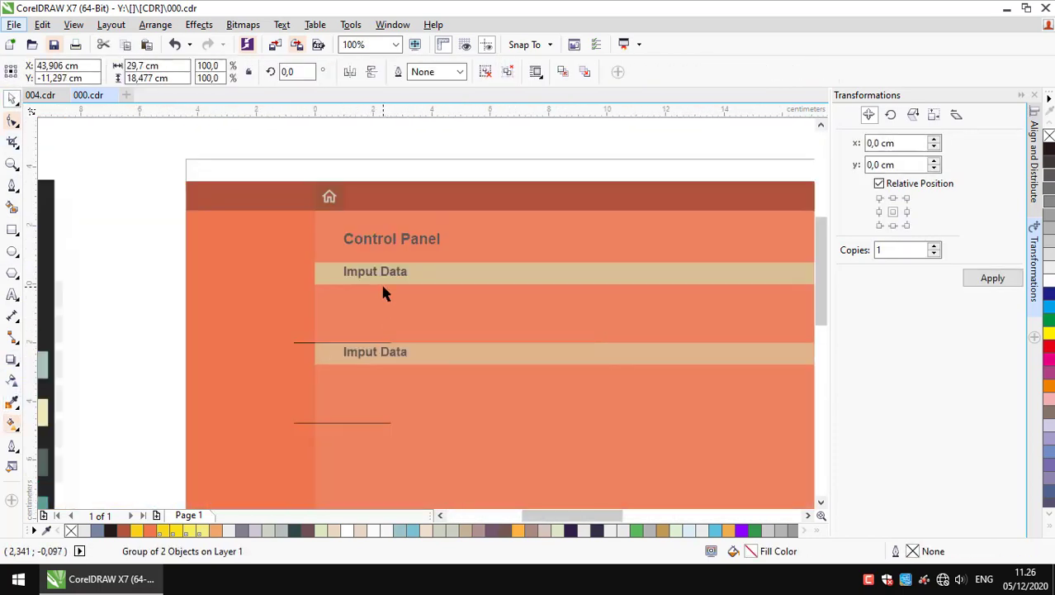
{"action": "left_click", "coordinate": [380, 281]}
{"action": "scroll", "coordinate": [707, 287], "scroll_direction": "down", "scroll_amount": 1}
{"action": "left_click", "coordinate": [506, 431]}
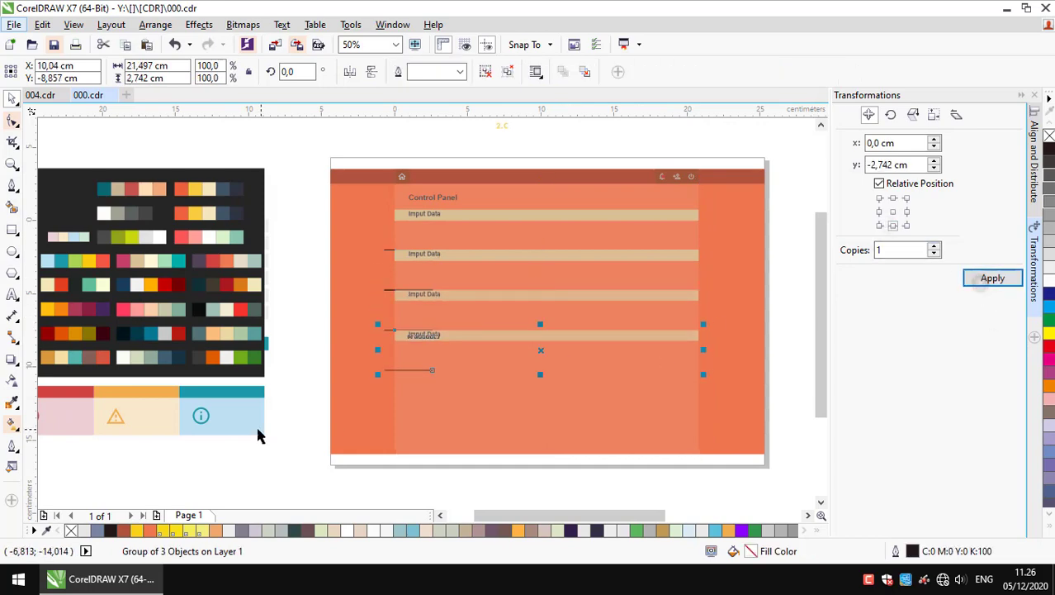
{"action": "scroll", "coordinate": [371, 423], "scroll_direction": "up", "scroll_amount": 1}
{"action": "scroll", "coordinate": [334, 427], "scroll_direction": "down", "scroll_amount": 2}
Check the stacked bar groups by selecting each and clearing the selection
{"action": "left_click", "coordinate": [419, 342]}
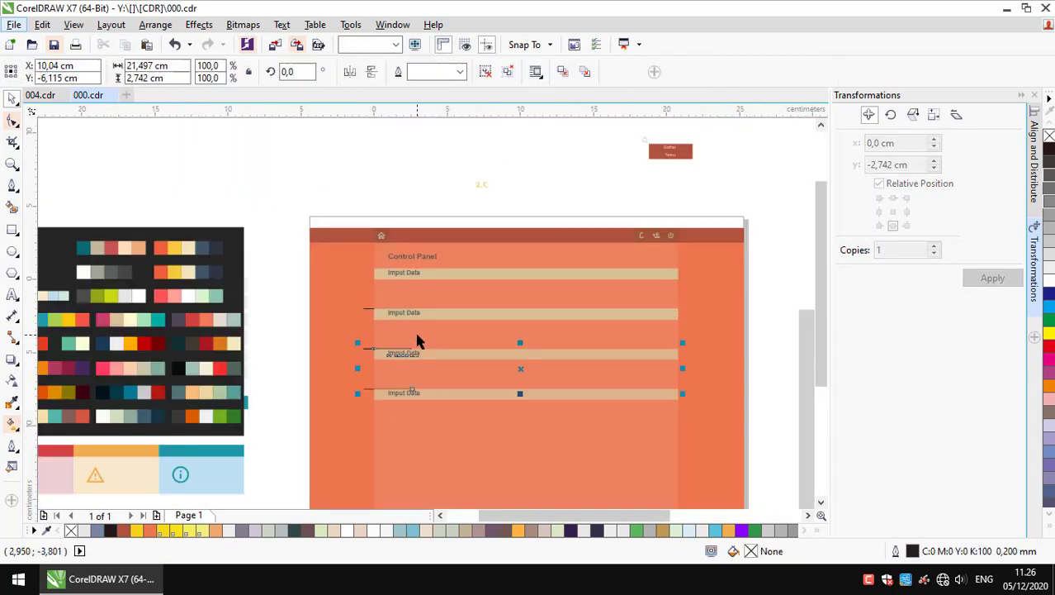
{"action": "scroll", "coordinate": [475, 348], "scroll_direction": "up", "scroll_amount": 3}
{"action": "scroll", "coordinate": [373, 341], "scroll_direction": "down", "scroll_amount": 2}
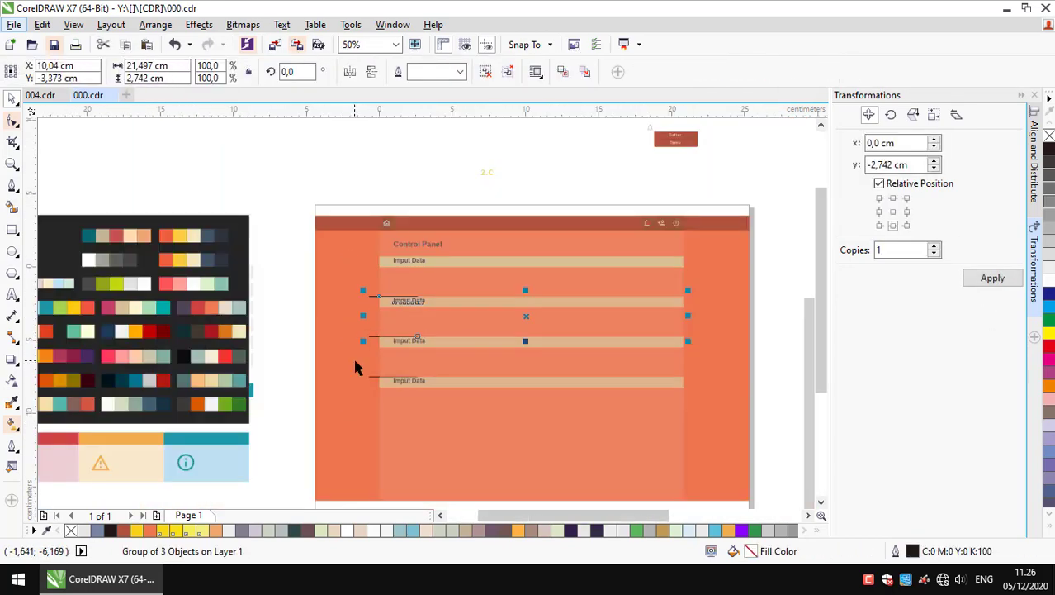
{"action": "scroll", "coordinate": [359, 366], "scroll_direction": "up", "scroll_amount": 2}
{"action": "scroll", "coordinate": [327, 323], "scroll_direction": "down", "scroll_amount": 1}
{"action": "left_click", "coordinate": [283, 341]}
{"action": "left_click", "coordinate": [162, 246]}
{"action": "left_click", "coordinate": [287, 256]}
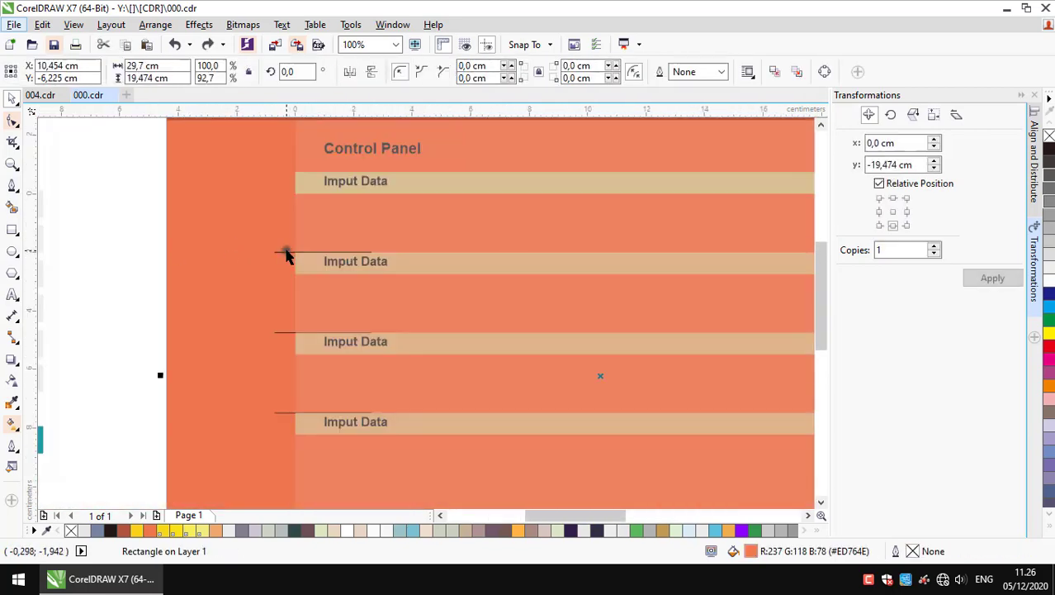
{"action": "key", "text": "Escape"}
{"action": "left_click", "coordinate": [285, 253]}
{"action": "key", "text": "Escape"}
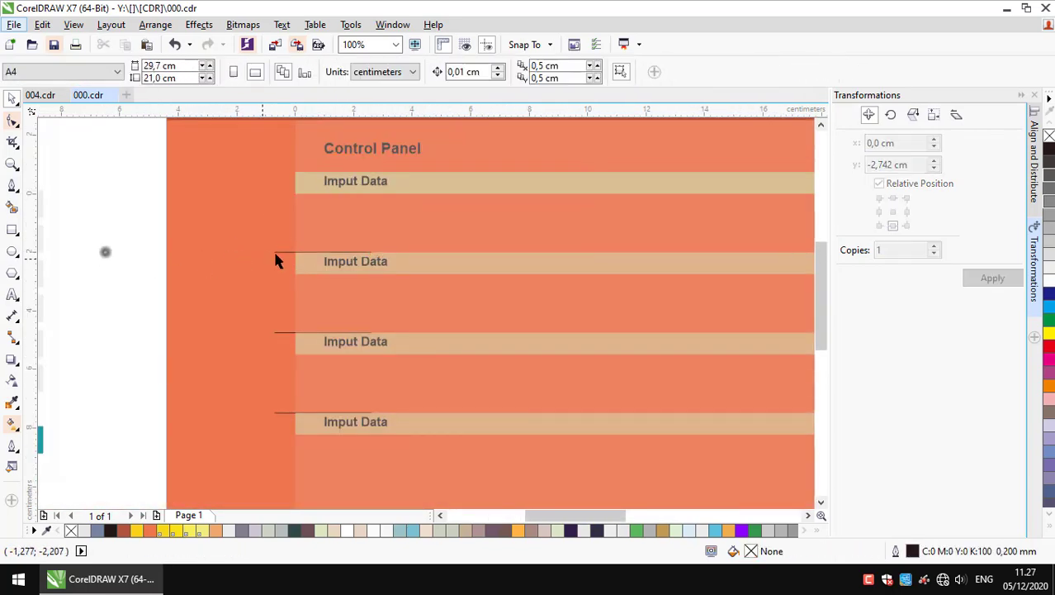
{"action": "left_click", "coordinate": [281, 335]}
{"action": "key", "text": "Escape"}
Set the Imput Data labels to the Tahoma font
{"action": "scroll", "coordinate": [285, 380], "scroll_direction": "down", "scroll_amount": 1}
{"action": "scroll", "coordinate": [344, 348], "scroll_direction": "up", "scroll_amount": 1}
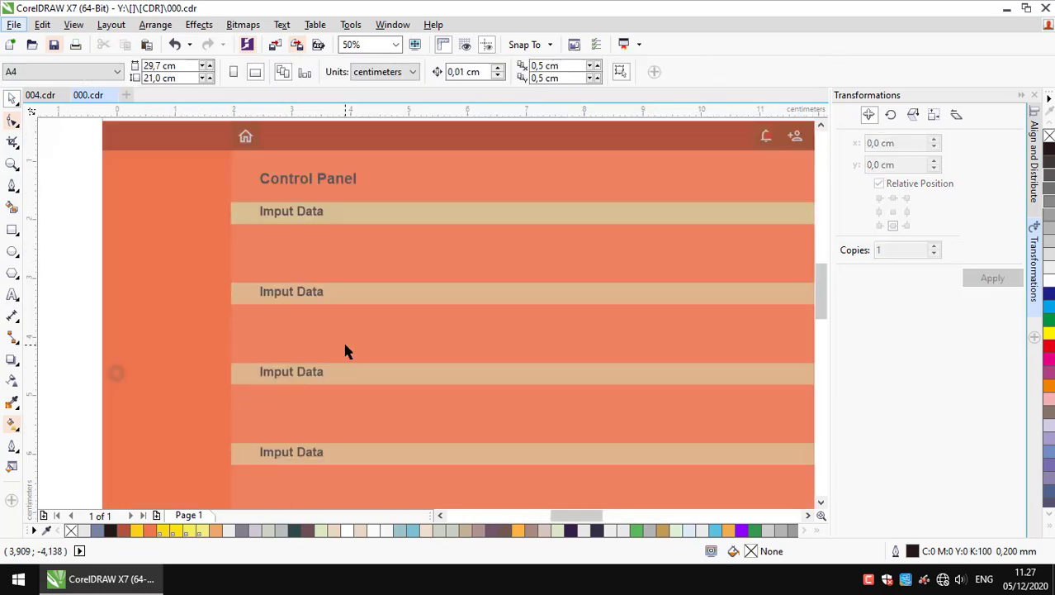
{"action": "scroll", "coordinate": [344, 348], "scroll_direction": "up", "scroll_amount": 1}
{"action": "left_click", "coordinate": [347, 263]}
{"action": "scroll", "coordinate": [349, 266], "scroll_direction": "down", "scroll_amount": 1}
{"action": "left_click", "coordinate": [461, 73]}
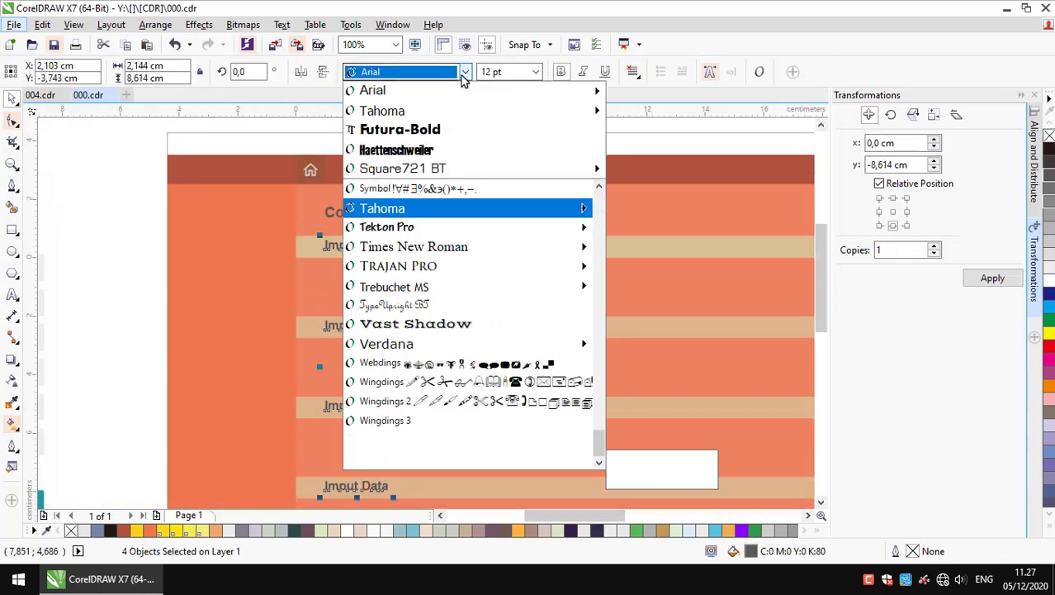
{"action": "left_click", "coordinate": [471, 139]}
{"action": "key", "text": "Escape"}
{"action": "scroll", "coordinate": [387, 247], "scroll_direction": "up", "scroll_amount": 1}
Left-align the bar labels with the Control Panel heading
{"action": "left_click", "coordinate": [553, 245]}
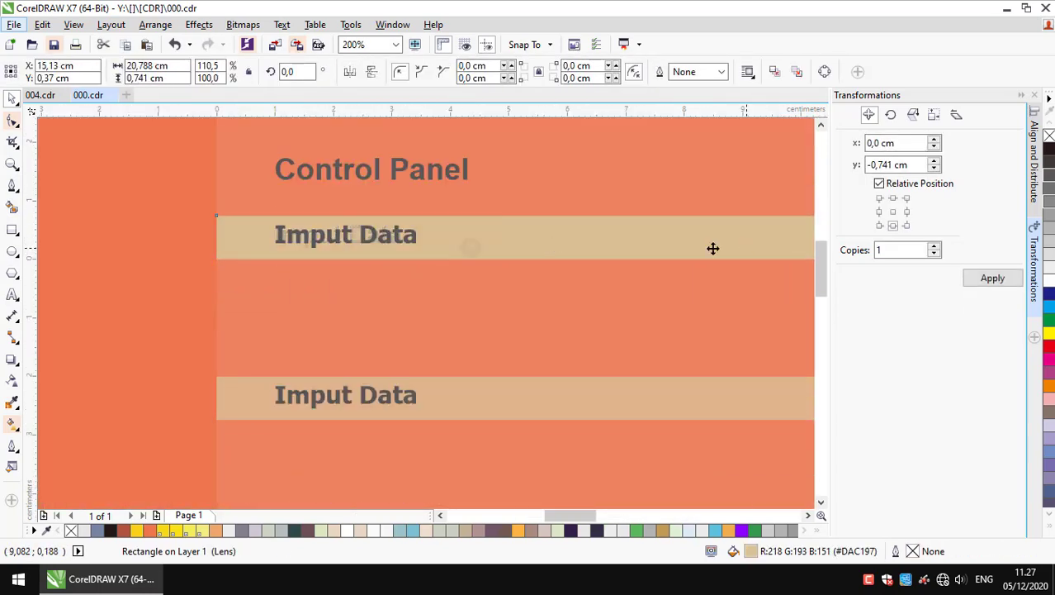
{"action": "key", "text": "Escape"}
{"action": "left_click", "coordinate": [307, 290]}
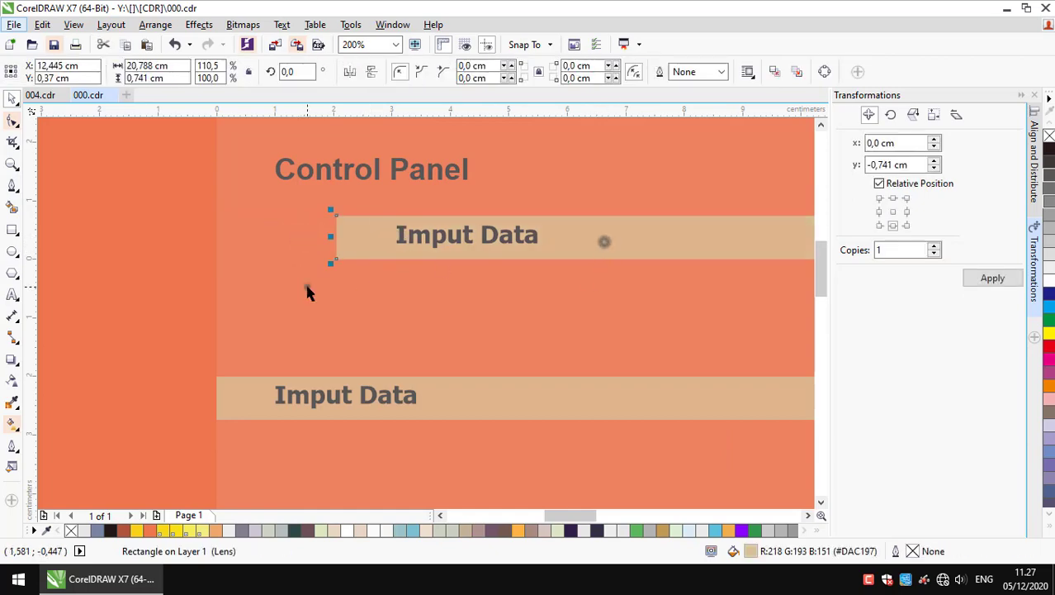
{"action": "key", "text": "ctrl+shift+a"}
{"action": "left_click", "coordinate": [683, 249], "text": "shift"}
{"action": "key", "text": "Escape"}
{"action": "left_click", "coordinate": [508, 298]}
{"action": "left_click", "coordinate": [429, 225], "text": "shift"}
{"action": "key", "text": "l"}
{"action": "scroll", "coordinate": [585, 299], "scroll_direction": "down", "scroll_amount": 2}
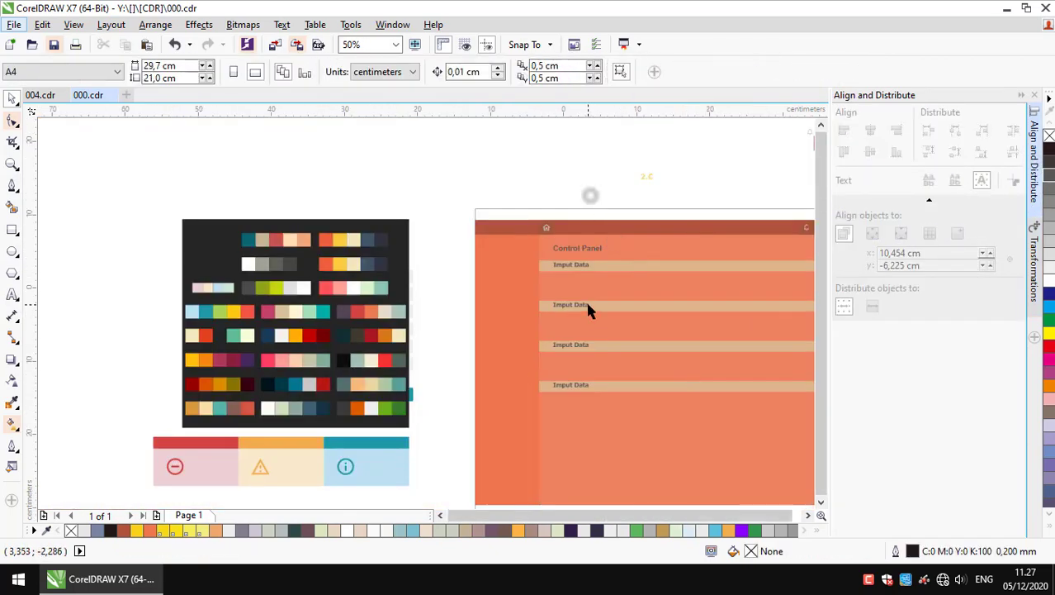
{"action": "scroll", "coordinate": [540, 246], "scroll_direction": "up", "scroll_amount": 1}
Retype the lower bar labels as Lihat Data, Cetak and Pengaturan
{"action": "left_click_drag", "start_coordinate": [482, 323], "coordinate": [674, 323]}
{"action": "type", "text": "Liha"}
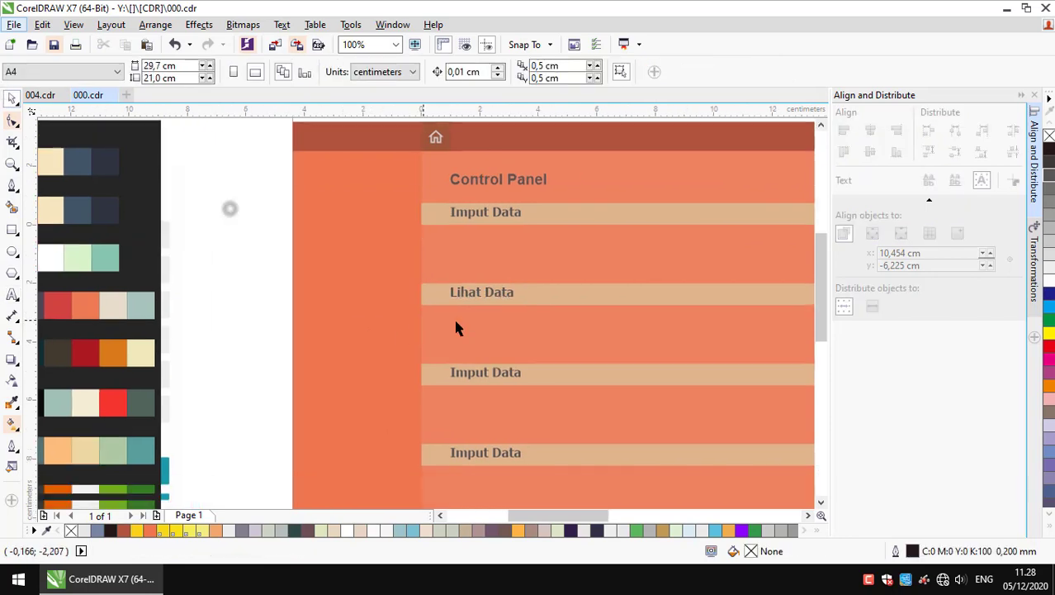
{"action": "left_click", "coordinate": [511, 373]}
{"action": "type", "text": "Cetak"}
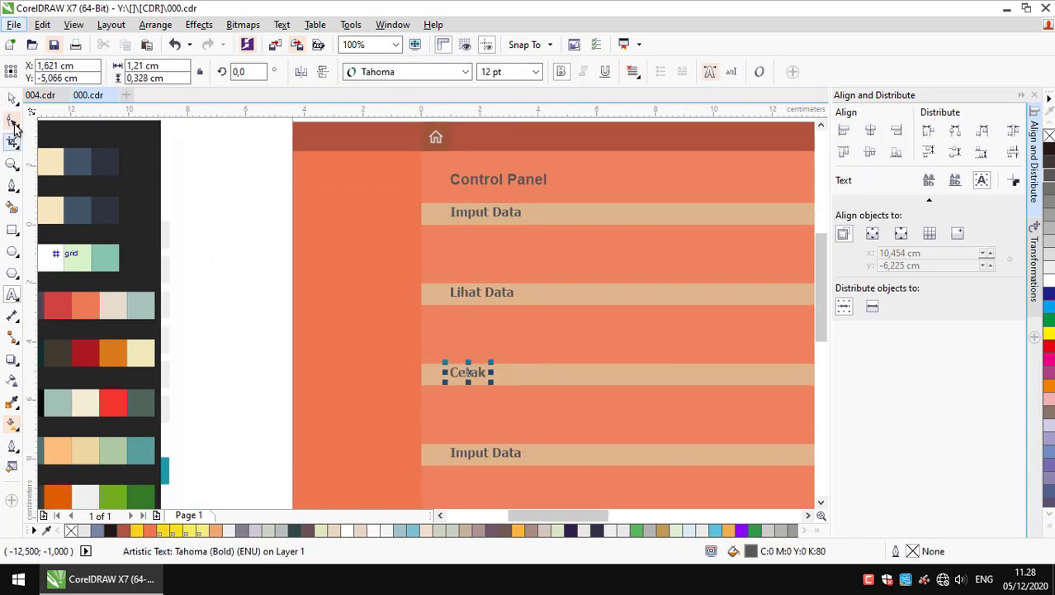
{"action": "scroll", "coordinate": [494, 394], "scroll_direction": "down", "scroll_amount": 1}
{"action": "scroll", "coordinate": [500, 384], "scroll_direction": "up", "scroll_amount": 1}
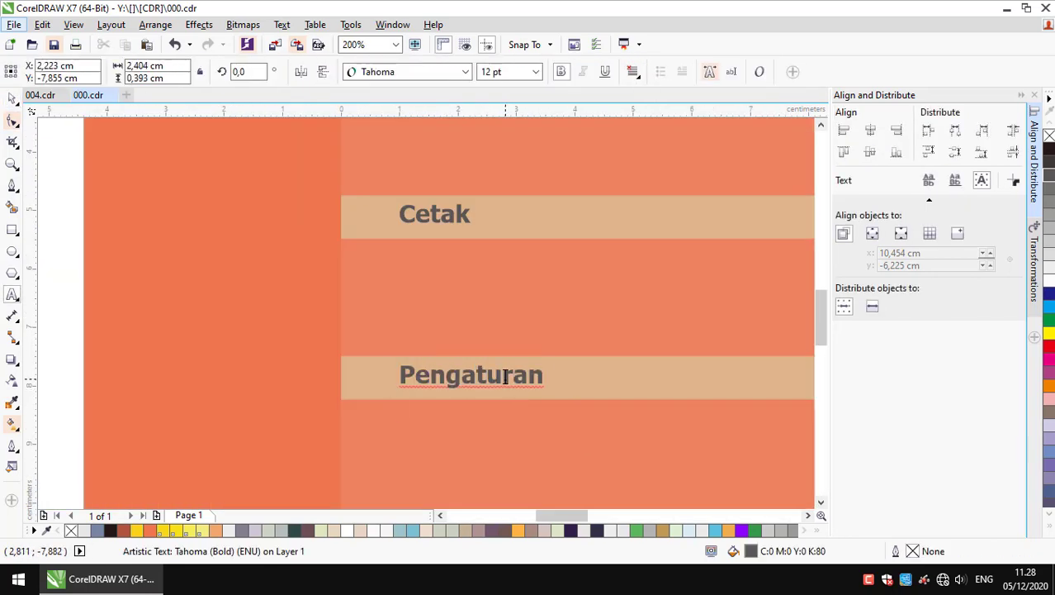
{"action": "scroll", "coordinate": [506, 376], "scroll_direction": "down", "scroll_amount": 2}
{"action": "scroll", "coordinate": [230, 210], "scroll_direction": "up", "scroll_amount": 1}
{"action": "scroll", "coordinate": [275, 207], "scroll_direction": "down", "scroll_amount": 1}
{"action": "scroll", "coordinate": [484, 232], "scroll_direction": "up", "scroll_amount": 2}
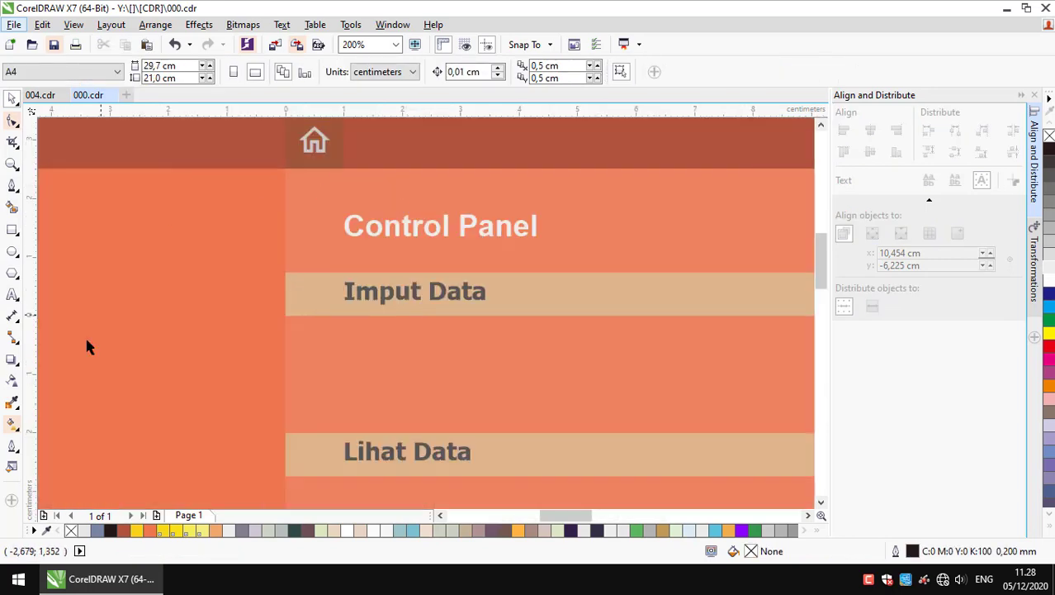
Sample a light colour with the Color Eyedropper and select the Control Panel title
{"action": "left_click", "coordinate": [11, 402]}
{"action": "scroll", "coordinate": [501, 410], "scroll_direction": "up", "scroll_amount": 1}
{"action": "scroll", "coordinate": [531, 313], "scroll_direction": "up", "scroll_amount": 1}
{"action": "scroll", "coordinate": [487, 383], "scroll_direction": "down", "scroll_amount": 2}
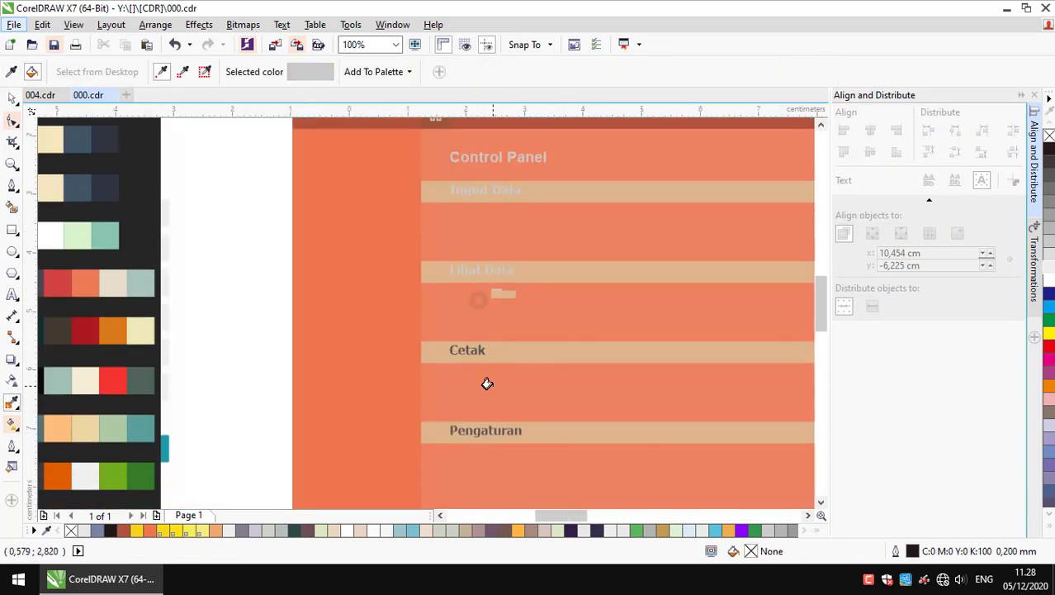
{"action": "scroll", "coordinate": [464, 401], "scroll_direction": "up", "scroll_amount": 2}
{"action": "scroll", "coordinate": [487, 363], "scroll_direction": "down", "scroll_amount": 2}
{"action": "key", "text": "space"}
{"action": "left_click", "coordinate": [306, 268]}
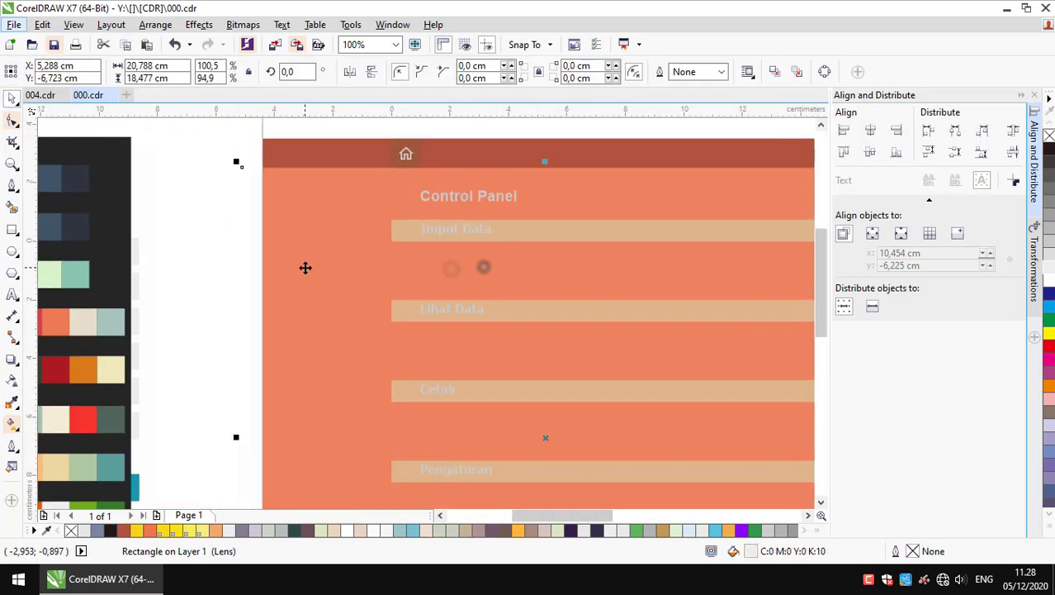
{"action": "scroll", "coordinate": [314, 269], "scroll_direction": "down", "scroll_amount": 1}
{"action": "scroll", "coordinate": [329, 272], "scroll_direction": "up", "scroll_amount": 1}
{"action": "scroll", "coordinate": [330, 256], "scroll_direction": "down", "scroll_amount": 1}
{"action": "scroll", "coordinate": [332, 206], "scroll_direction": "up", "scroll_amount": 1}
{"action": "left_click", "coordinate": [332, 200]}
Marquee-select the four tan input bars
{"action": "scroll", "coordinate": [350, 208], "scroll_direction": "down", "scroll_amount": 1}
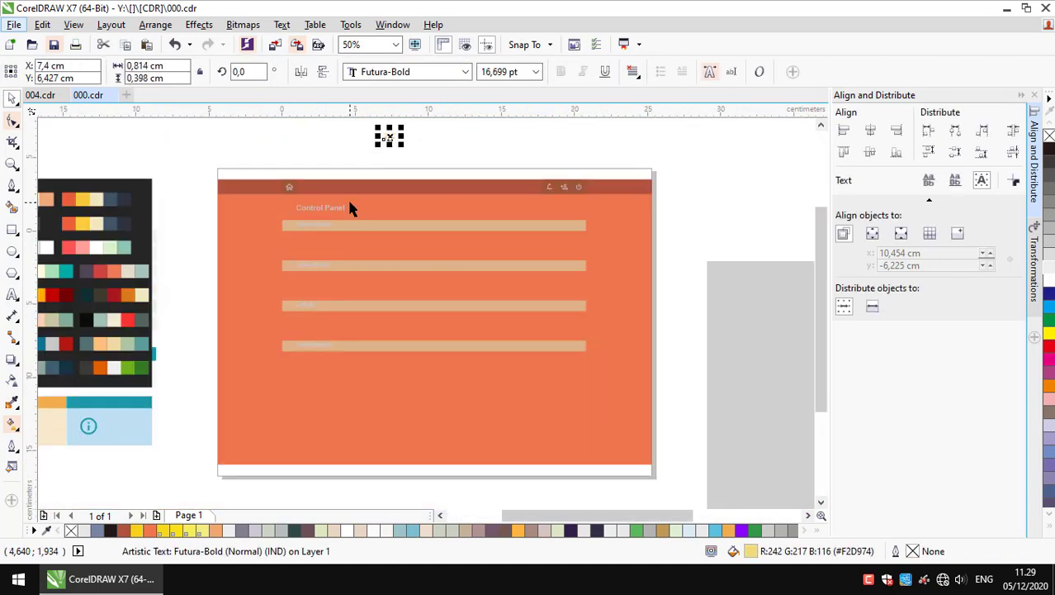
{"action": "key", "text": "Escape"}
{"action": "key", "text": "Escape"}
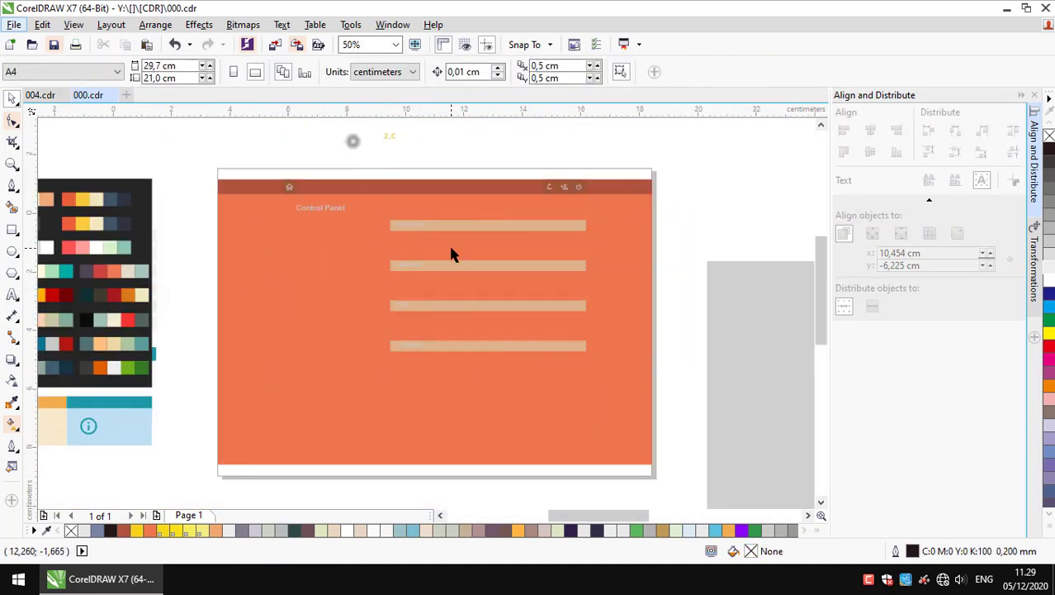
{"action": "scroll", "coordinate": [450, 252], "scroll_direction": "right", "scroll_amount": 1}
{"action": "left_click", "coordinate": [384, 228]}
{"action": "left_click_drag", "start_coordinate": [692, 206], "coordinate": [235, 318]}
{"action": "left_click_drag", "start_coordinate": [522, 228], "coordinate": [489, 343]}
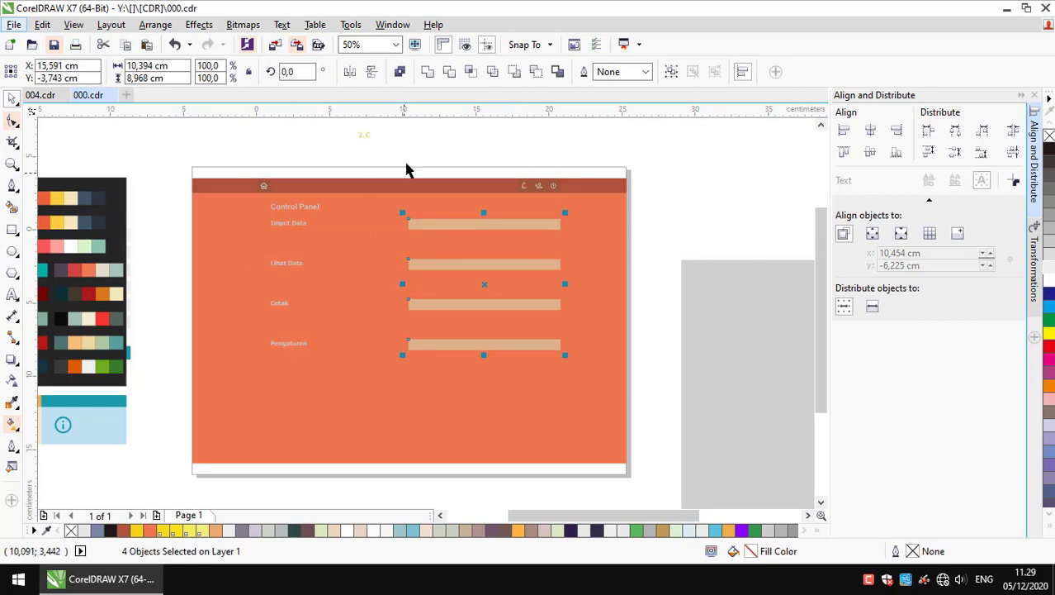
Drag the four menu labels into their tan bars and switch to the Rectangle tool
{"action": "scroll", "coordinate": [407, 248], "scroll_direction": "up", "scroll_amount": 2}
{"action": "scroll", "coordinate": [349, 334], "scroll_direction": "down", "scroll_amount": 3}
{"action": "scroll", "coordinate": [348, 334], "scroll_direction": "up", "scroll_amount": 2}
{"action": "left_click", "coordinate": [343, 239]}
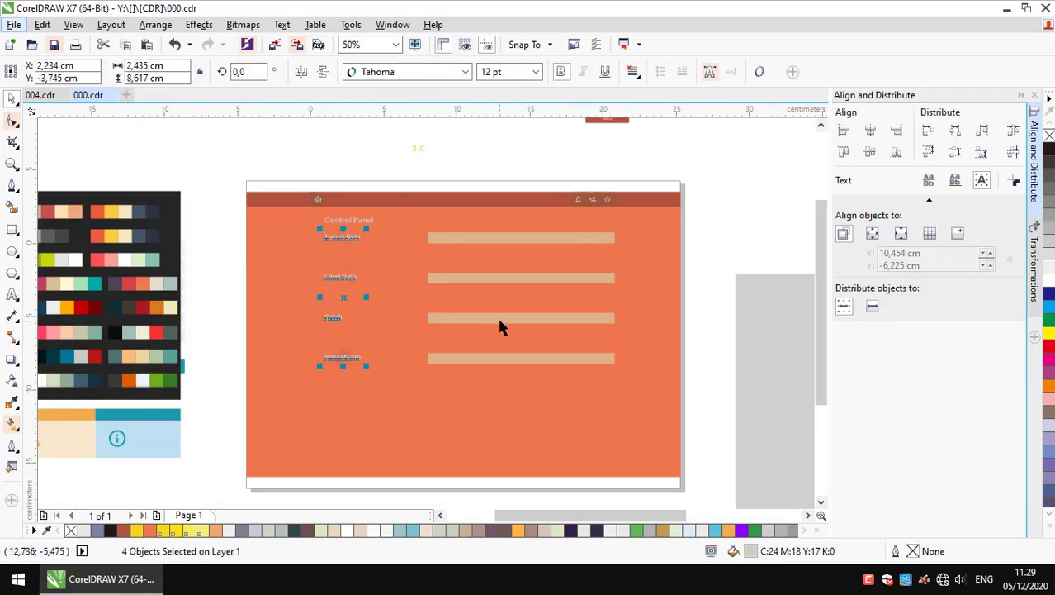
{"action": "left_click_drag", "start_coordinate": [347, 236], "coordinate": [459, 235]}
{"action": "left_click", "coordinate": [459, 237]}
{"action": "scroll", "coordinate": [459, 237], "scroll_direction": "up", "scroll_amount": 1}
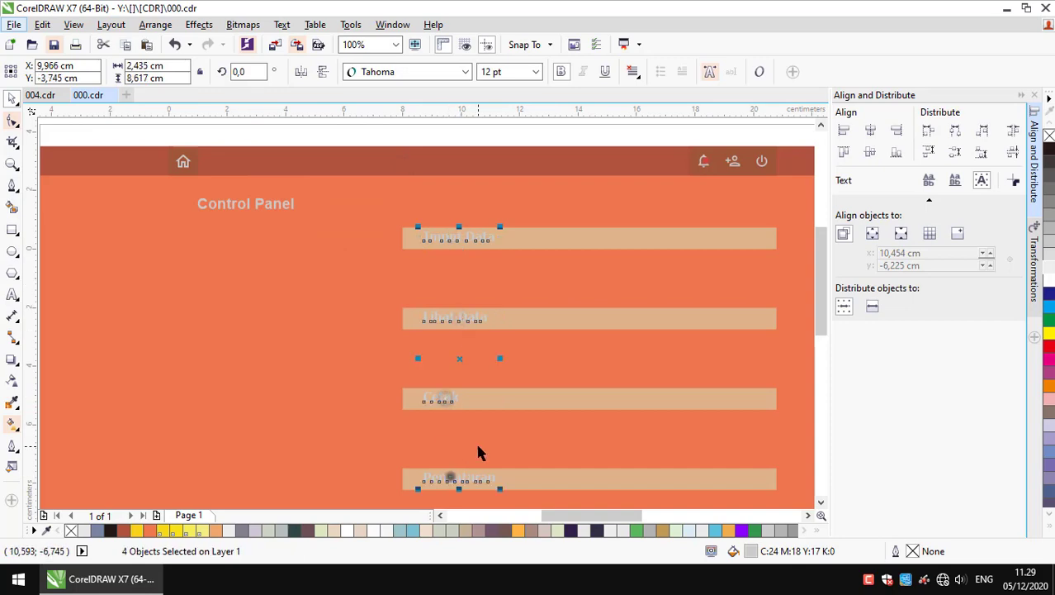
{"action": "key", "text": "Escape"}
{"action": "scroll", "coordinate": [420, 210], "scroll_direction": "down", "scroll_amount": 1}
{"action": "scroll", "coordinate": [420, 211], "scroll_direction": "up", "scroll_amount": 1}
{"action": "key", "text": "F6"}
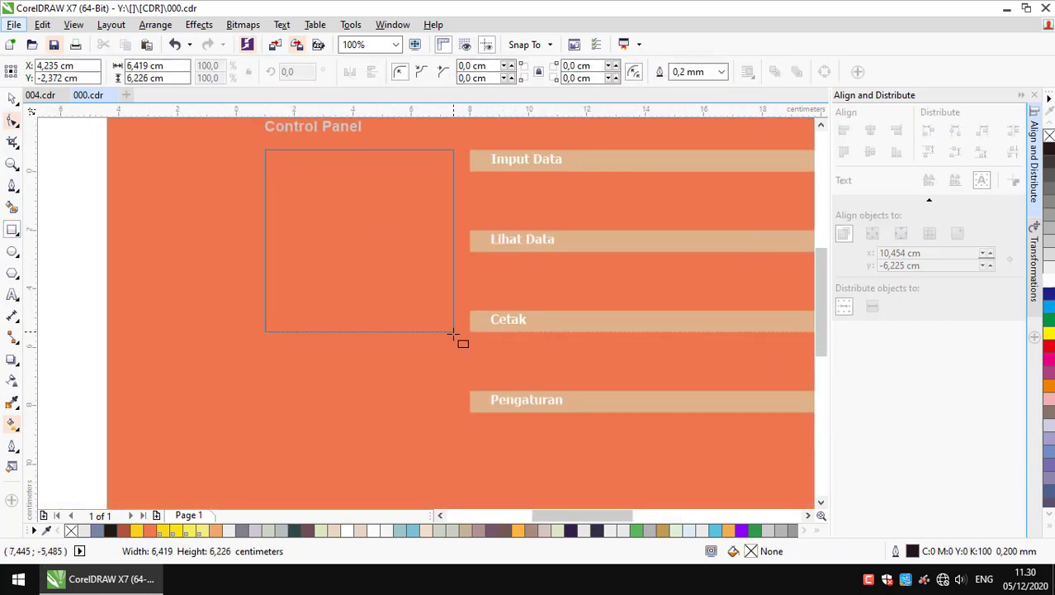
Move the Control Panel title up and centre it within the header bar
{"action": "scroll", "coordinate": [438, 311], "scroll_direction": "down", "scroll_amount": 3}
{"action": "scroll", "coordinate": [318, 217], "scroll_direction": "up", "scroll_amount": 3}
{"action": "key", "text": "space"}
{"action": "left_click_drag", "start_coordinate": [389, 189], "coordinate": [420, 201]}
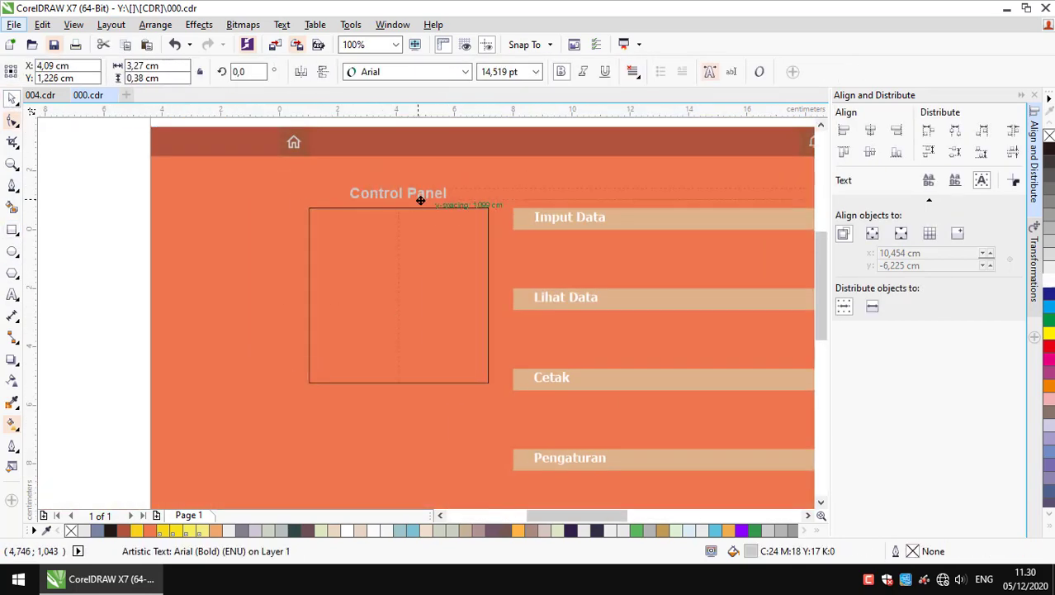
{"action": "scroll", "coordinate": [566, 141], "scroll_direction": "down", "scroll_amount": 2}
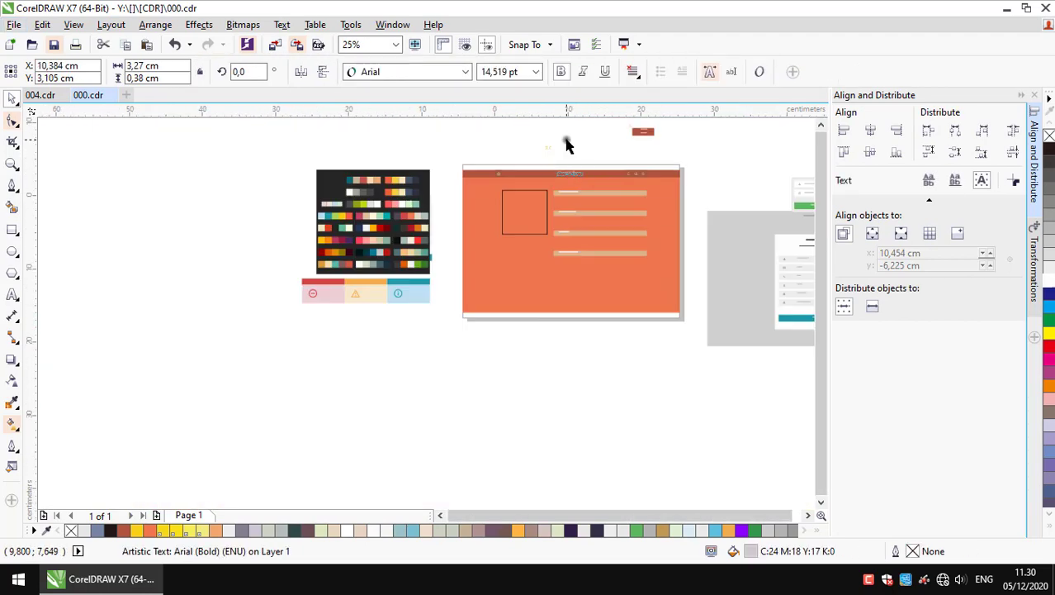
{"action": "scroll", "coordinate": [578, 165], "scroll_direction": "up", "scroll_amount": 3}
{"action": "left_click", "coordinate": [743, 223], "text": "shift"}
{"action": "key", "text": "e"}
{"action": "key", "text": "Escape"}
Switch to the 004.cdr icon document from the Window menu
{"action": "scroll", "coordinate": [523, 251], "scroll_direction": "down", "scroll_amount": 1}
{"action": "scroll", "coordinate": [539, 308], "scroll_direction": "down", "scroll_amount": 1}
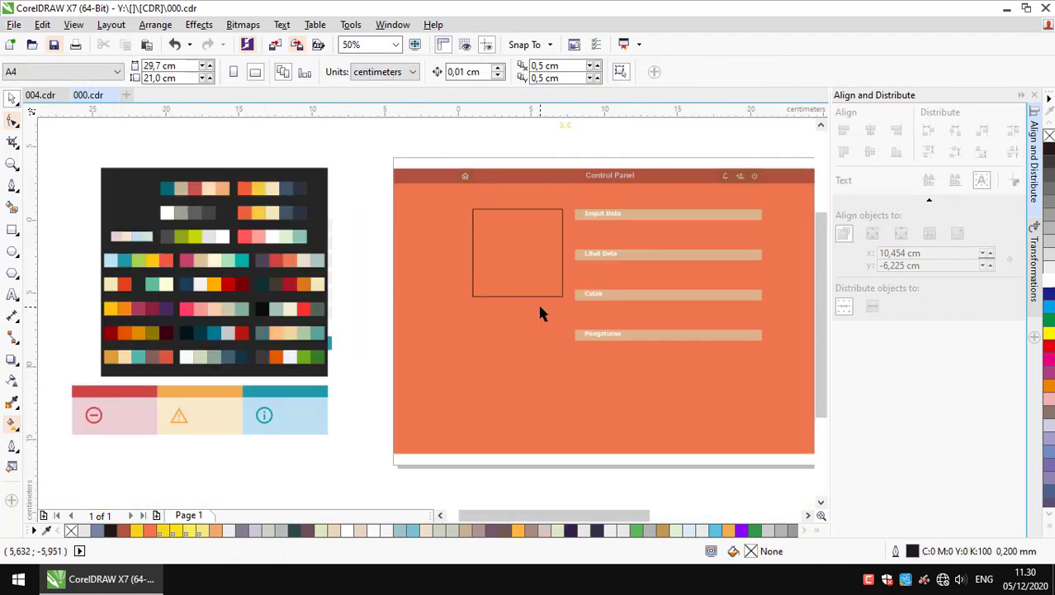
{"action": "scroll", "coordinate": [667, 270], "scroll_direction": "up", "scroll_amount": 2}
{"action": "scroll", "coordinate": [397, 201], "scroll_direction": "down", "scroll_amount": 1}
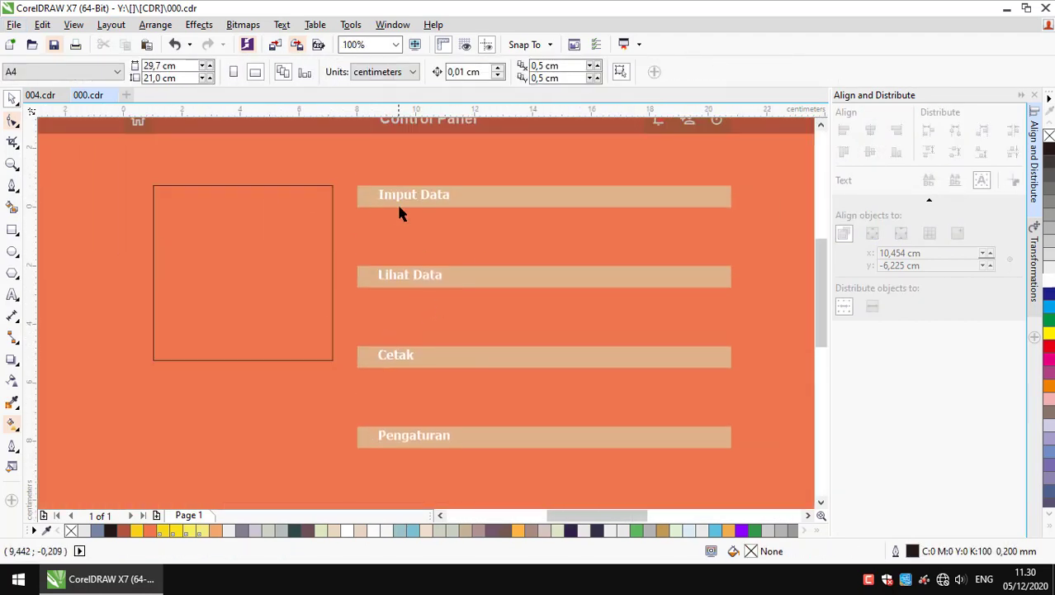
{"action": "left_click", "coordinate": [14, 24]}
{"action": "mouse_move", "coordinate": [392, 23]}
{"action": "left_click", "coordinate": [421, 292]}
Switch back to the 000.cdr mockup from the Window menu
{"action": "scroll", "coordinate": [357, 264], "scroll_direction": "up", "scroll_amount": 3}
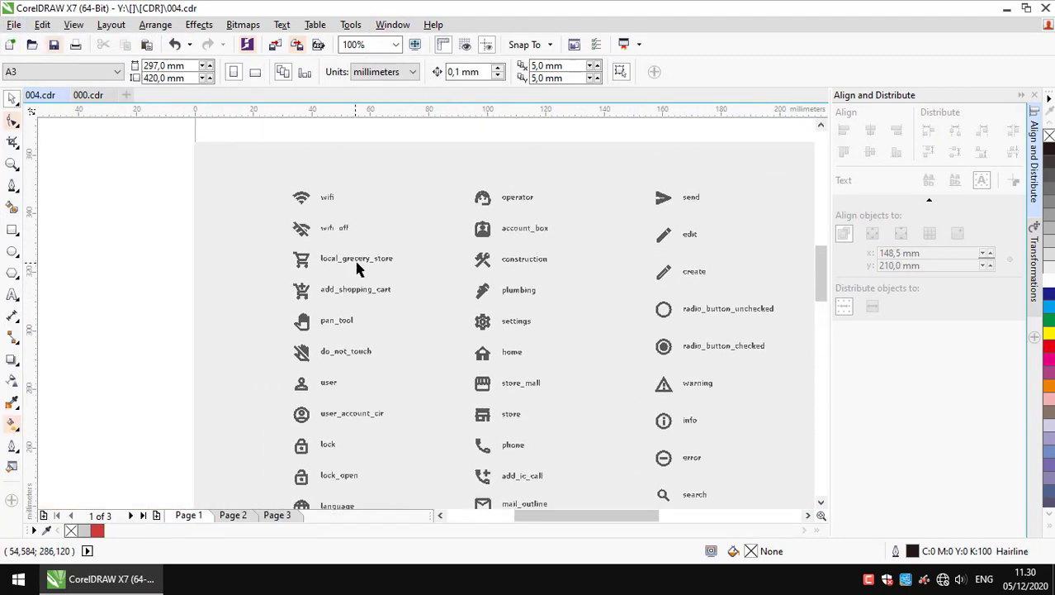
{"action": "scroll", "coordinate": [389, 275], "scroll_direction": "right", "scroll_amount": 3}
{"action": "scroll", "coordinate": [439, 277], "scroll_direction": "down", "scroll_amount": 5}
{"action": "scroll", "coordinate": [439, 277], "scroll_direction": "down", "scroll_amount": 2}
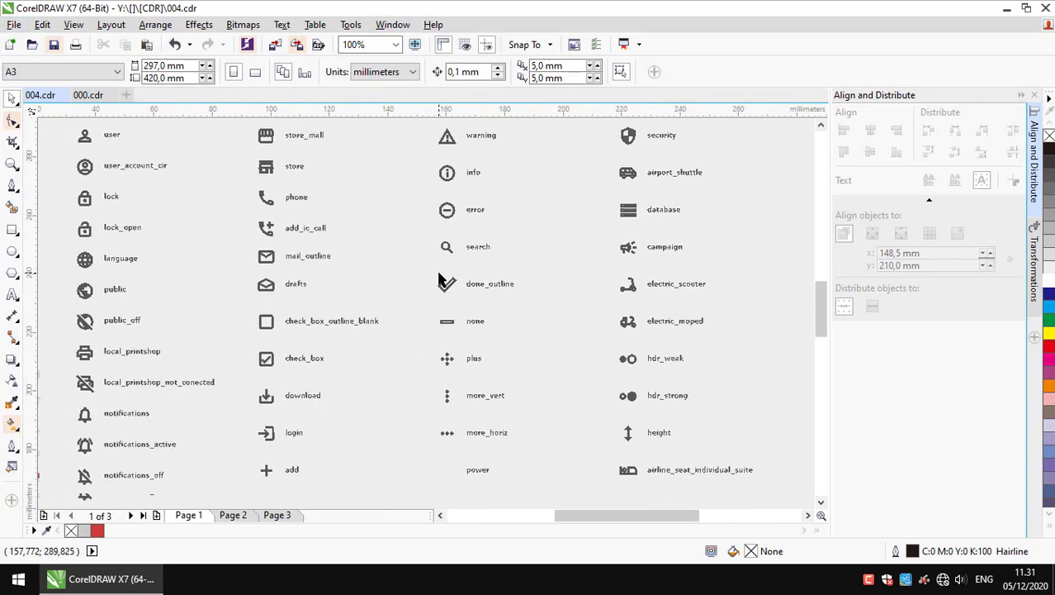
{"action": "left_click", "coordinate": [392, 24]}
{"action": "left_click", "coordinate": [446, 317]}
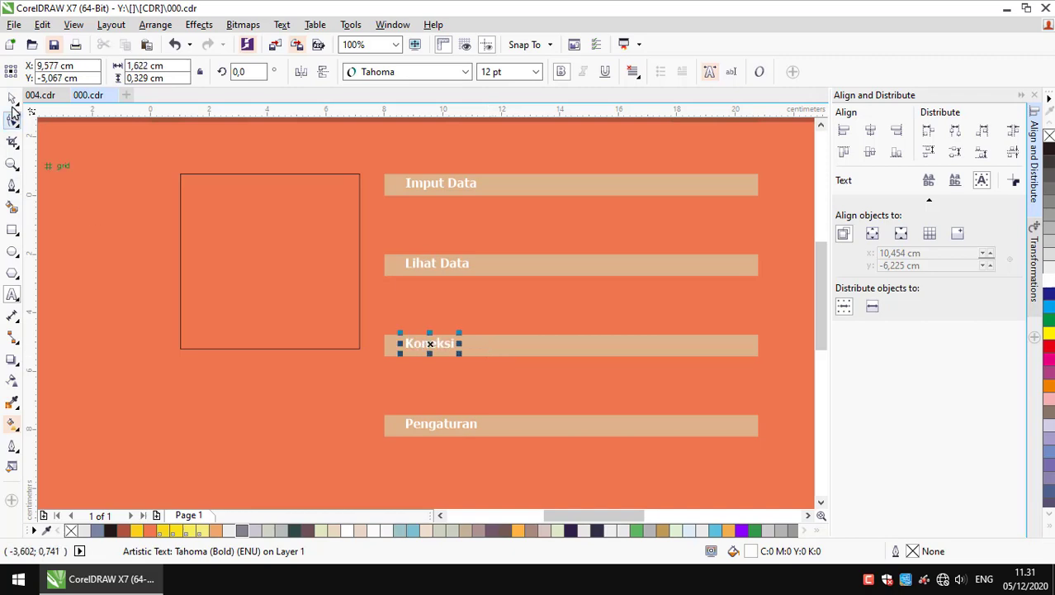
{"action": "scroll", "coordinate": [414, 353], "scroll_direction": "up", "scroll_amount": 2}
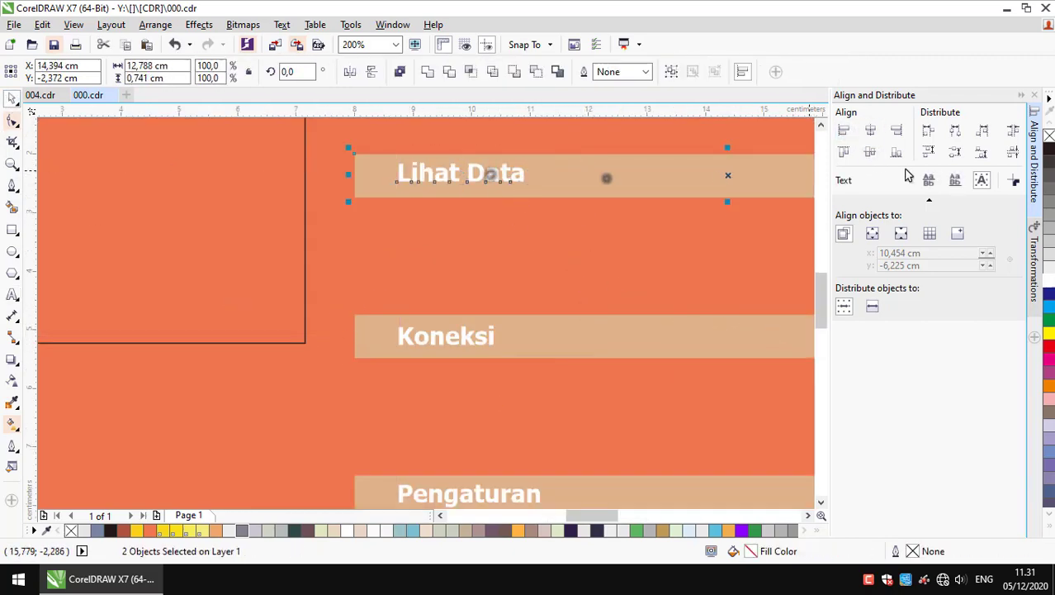
{"action": "scroll", "coordinate": [671, 217], "scroll_direction": "down", "scroll_amount": 2}
Select the Imput Data label, then check the Control Panel title's alignment with the header bar
{"action": "left_click", "coordinate": [597, 198]}
{"action": "scroll", "coordinate": [621, 207], "scroll_direction": "up", "scroll_amount": 4}
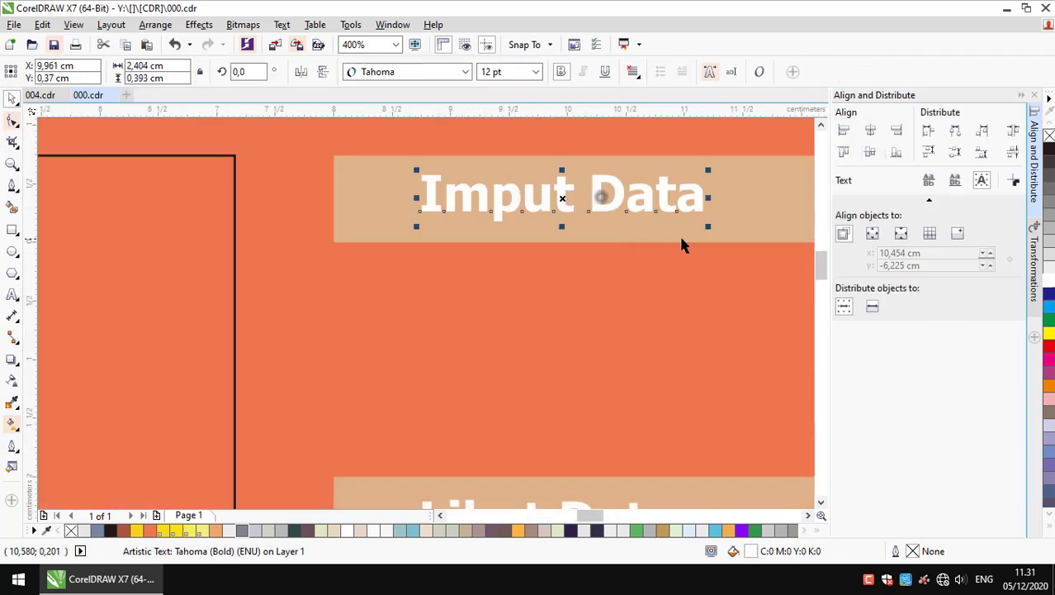
{"action": "scroll", "coordinate": [595, 262], "scroll_direction": "down", "scroll_amount": 2}
{"action": "scroll", "coordinate": [493, 217], "scroll_direction": "down", "scroll_amount": 1}
{"action": "scroll", "coordinate": [586, 268], "scroll_direction": "up", "scroll_amount": 1}
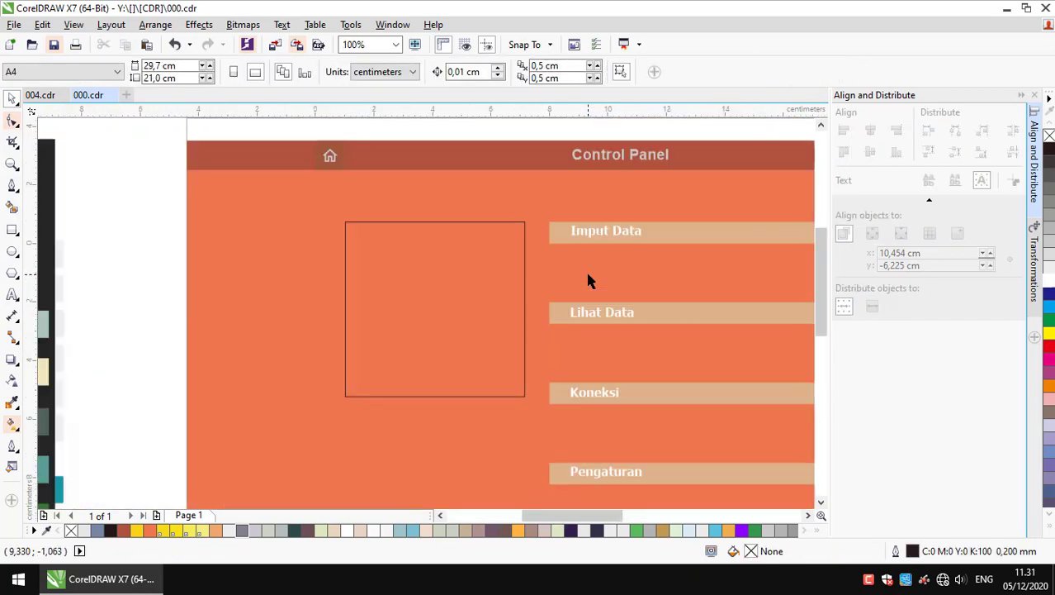
{"action": "scroll", "coordinate": [591, 267], "scroll_direction": "down", "scroll_amount": 1}
{"action": "left_click", "coordinate": [585, 228]}
{"action": "scroll", "coordinate": [585, 228], "scroll_direction": "up", "scroll_amount": 4}
{"action": "scroll", "coordinate": [566, 220], "scroll_direction": "down", "scroll_amount": 2}
{"action": "left_click", "coordinate": [682, 209], "text": "shift"}
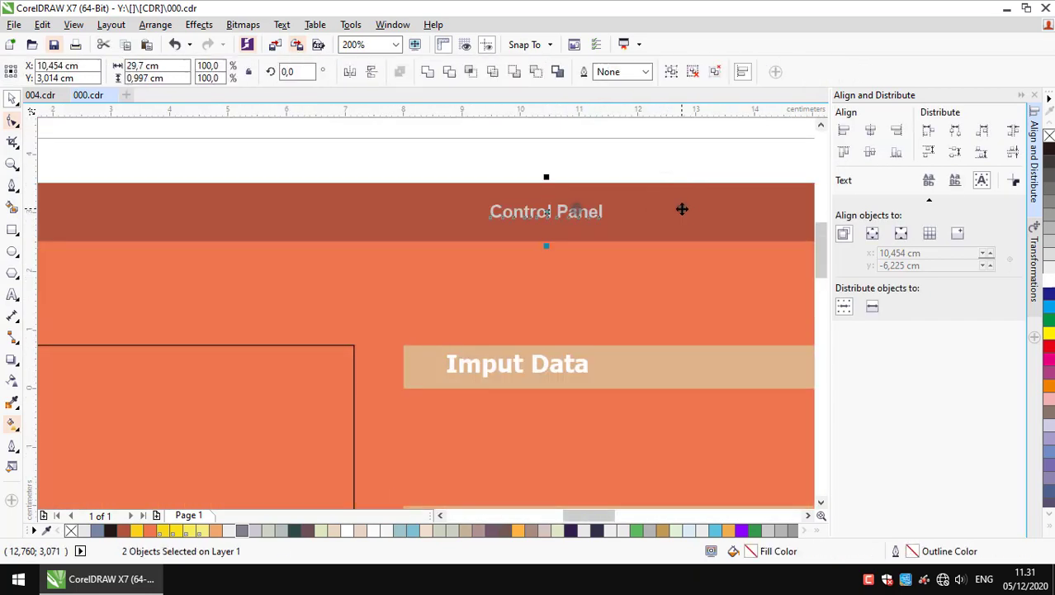
{"action": "left_click", "coordinate": [725, 161]}
{"action": "scroll", "coordinate": [671, 172], "scroll_direction": "down", "scroll_amount": 1}
{"action": "scroll", "coordinate": [679, 224], "scroll_direction": "down", "scroll_amount": 1}
Select the square outline box, trying the orange background first
{"action": "scroll", "coordinate": [625, 278], "scroll_direction": "down", "scroll_amount": 1}
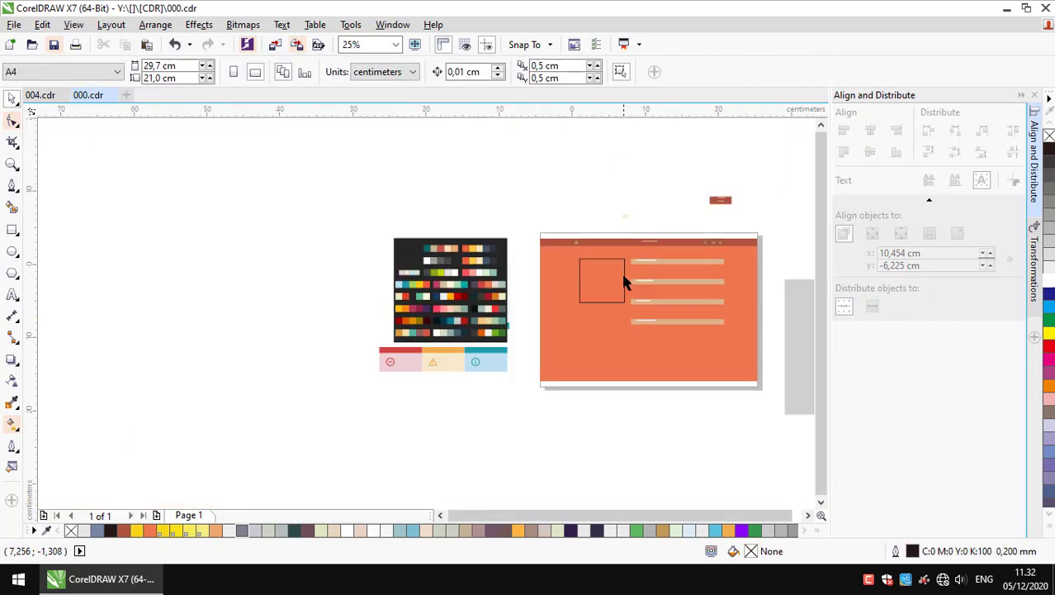
{"action": "scroll", "coordinate": [606, 209], "scroll_direction": "up", "scroll_amount": 2}
{"action": "left_click", "coordinate": [470, 260]}
{"action": "scroll", "coordinate": [446, 280], "scroll_direction": "down", "scroll_amount": 1}
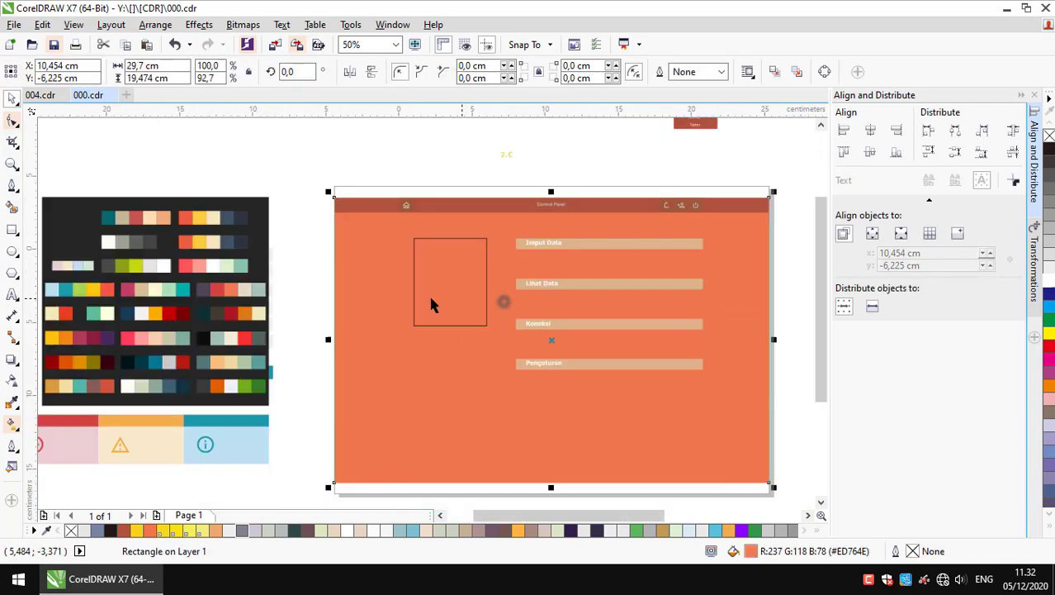
{"action": "key", "text": "Escape"}
{"action": "scroll", "coordinate": [471, 337], "scroll_direction": "up", "scroll_amount": 1}
{"action": "scroll", "coordinate": [520, 303], "scroll_direction": "down", "scroll_amount": 1}
{"action": "left_click", "coordinate": [489, 282]}
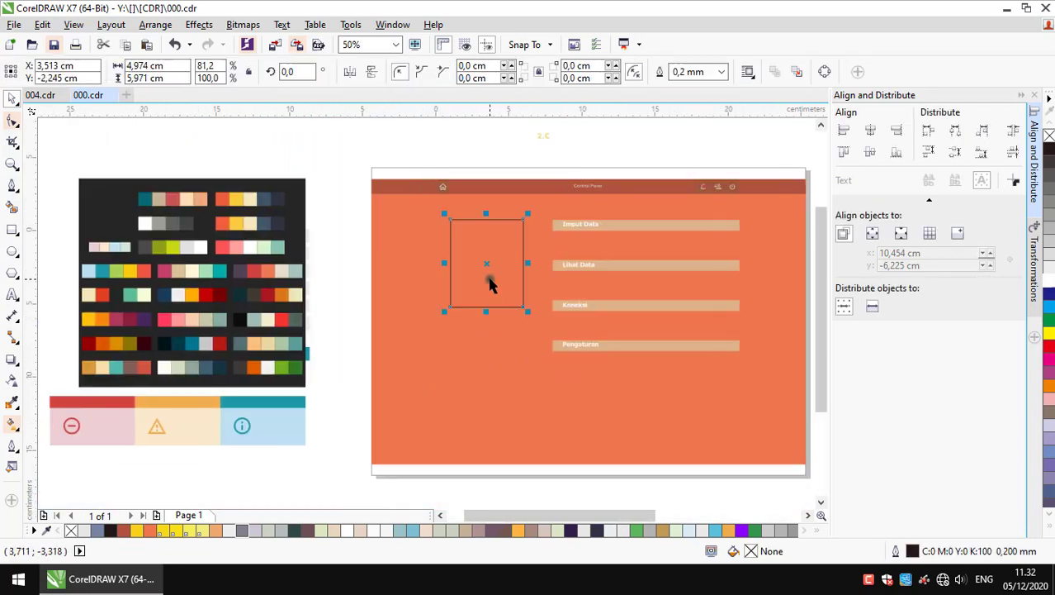
{"action": "key", "text": "Escape"}
{"action": "scroll", "coordinate": [541, 165], "scroll_direction": "up", "scroll_amount": 1}
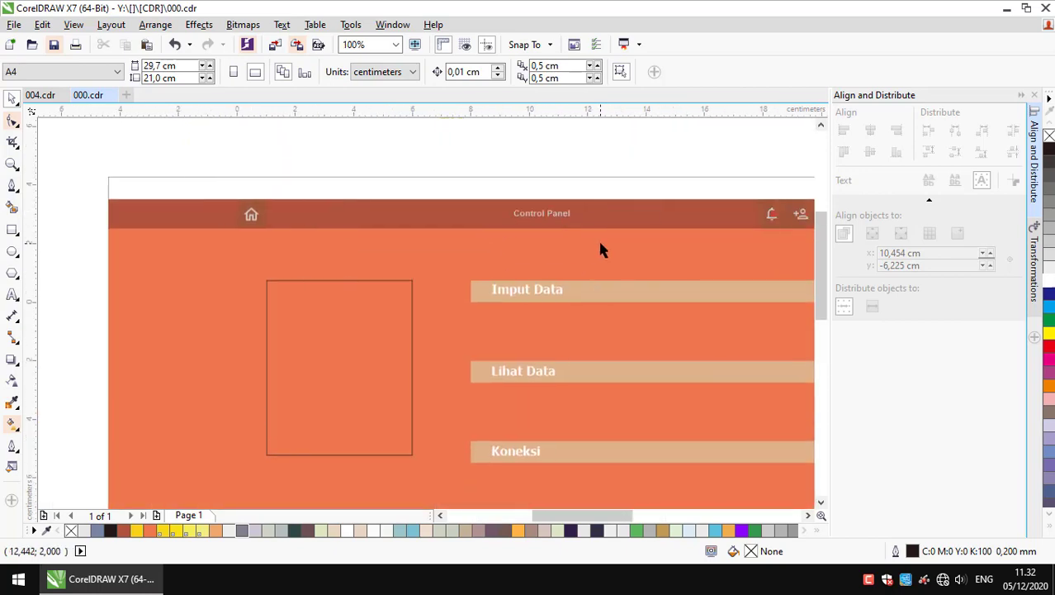
Fill the square box with the tan sampled from the Imput Data bar and remove its outline
{"action": "left_click", "coordinate": [366, 331]}
{"action": "key", "text": "i"}
{"action": "left_click", "coordinate": [568, 295]}
{"action": "left_click", "coordinate": [351, 320]}
{"action": "key", "text": "space"}
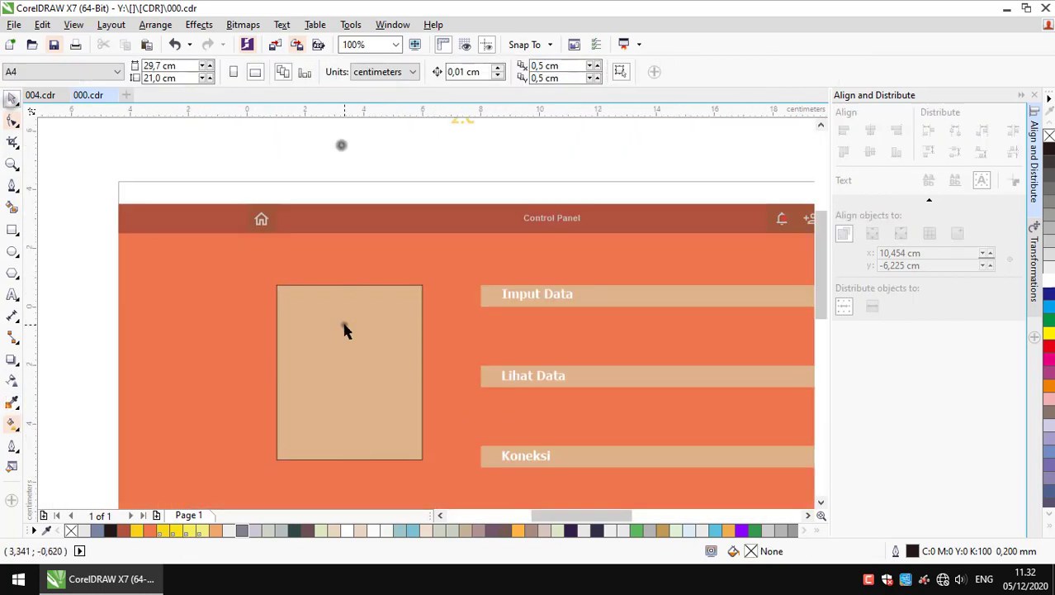
{"action": "left_click", "coordinate": [720, 72]}
{"action": "left_click", "coordinate": [701, 90]}
{"action": "left_click", "coordinate": [592, 169]}
Move the tan box and menu bars together lower on the page
{"action": "scroll", "coordinate": [591, 169], "scroll_direction": "down", "scroll_amount": 1}
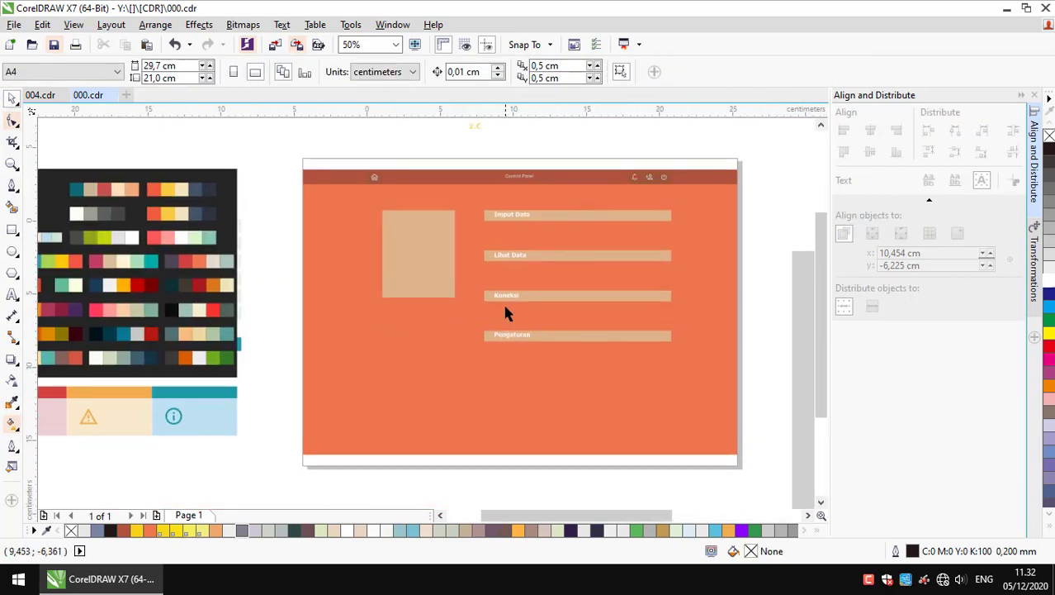
{"action": "left_click_drag", "start_coordinate": [779, 174], "coordinate": [423, 256]}
{"action": "left_click_drag", "start_coordinate": [560, 242], "coordinate": [617, 273]}
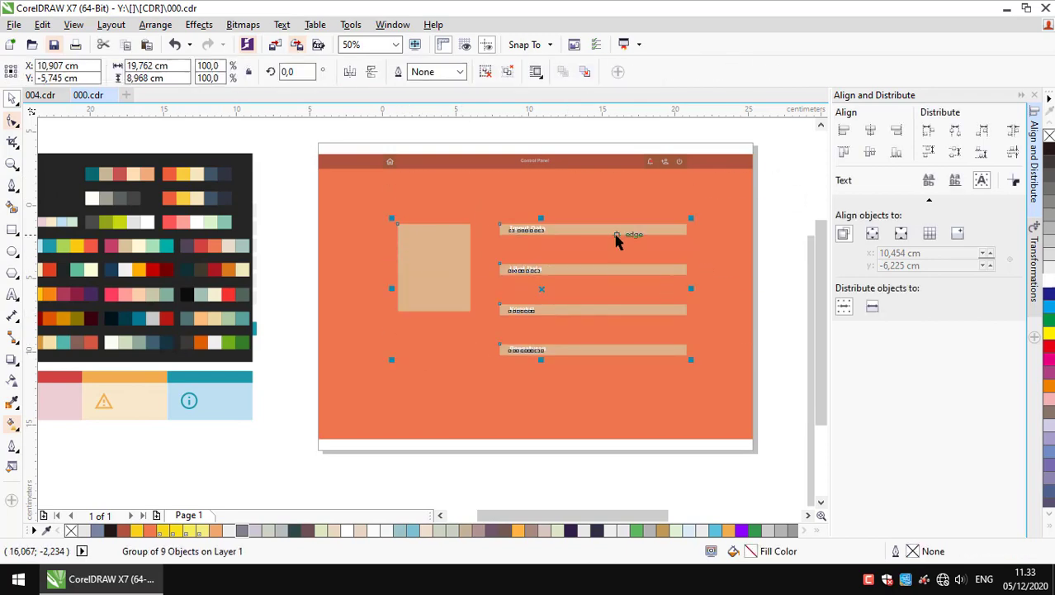
{"action": "scroll", "coordinate": [609, 151], "scroll_direction": "up", "scroll_amount": 1}
{"action": "key", "text": "space"}
{"action": "left_click", "coordinate": [316, 368]}
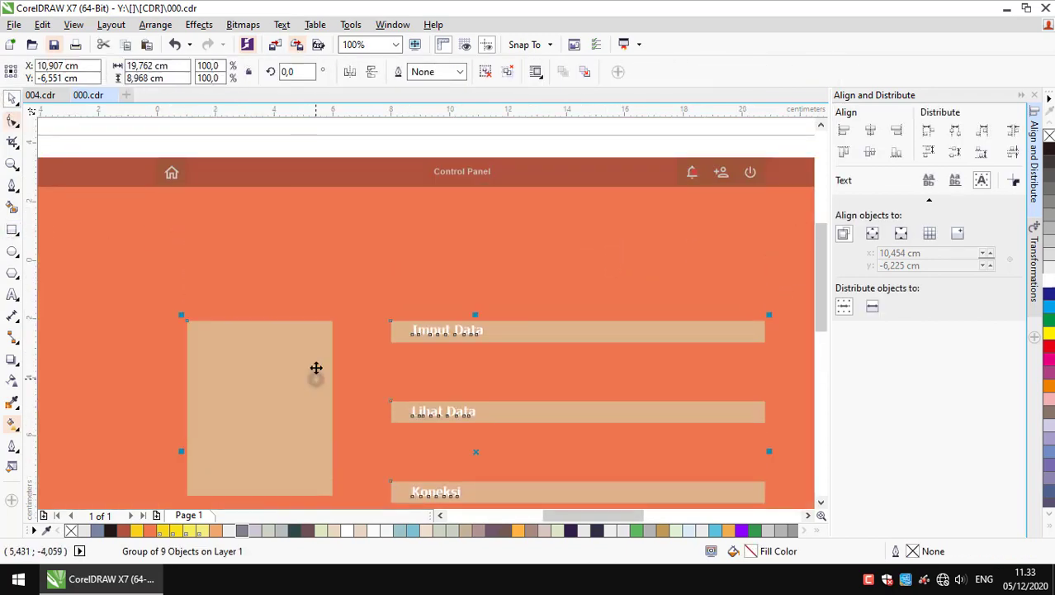
Select the orange background rectangle
{"action": "scroll", "coordinate": [153, 188], "scroll_direction": "up", "scroll_amount": 1}
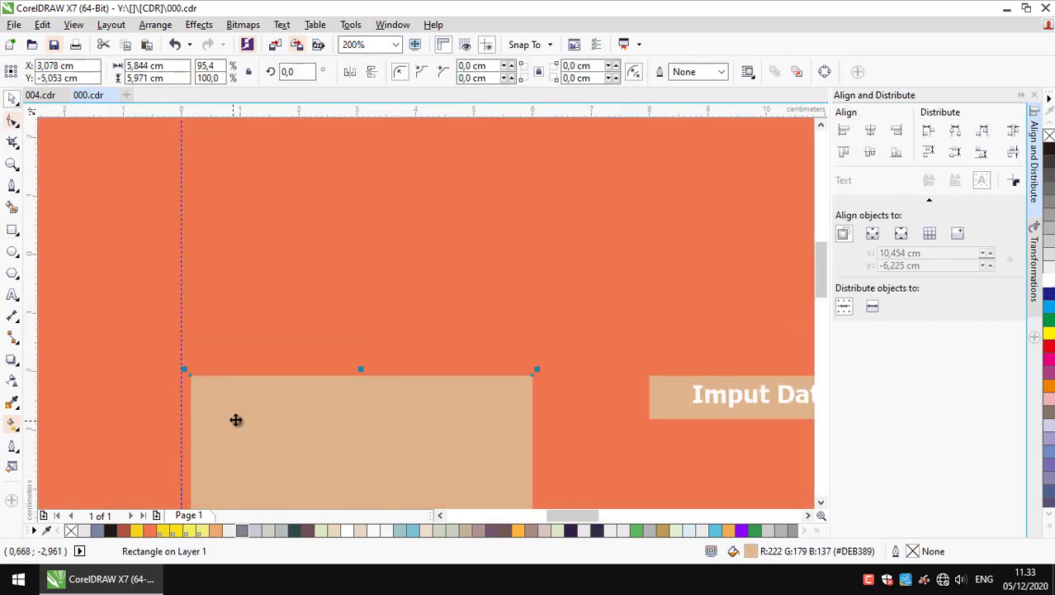
{"action": "scroll", "coordinate": [249, 379], "scroll_direction": "up", "scroll_amount": 1}
{"action": "scroll", "coordinate": [225, 235], "scroll_direction": "down", "scroll_amount": 2}
{"action": "left_click", "coordinate": [225, 235]}
{"action": "scroll", "coordinate": [226, 234], "scroll_direction": "down", "scroll_amount": 1}
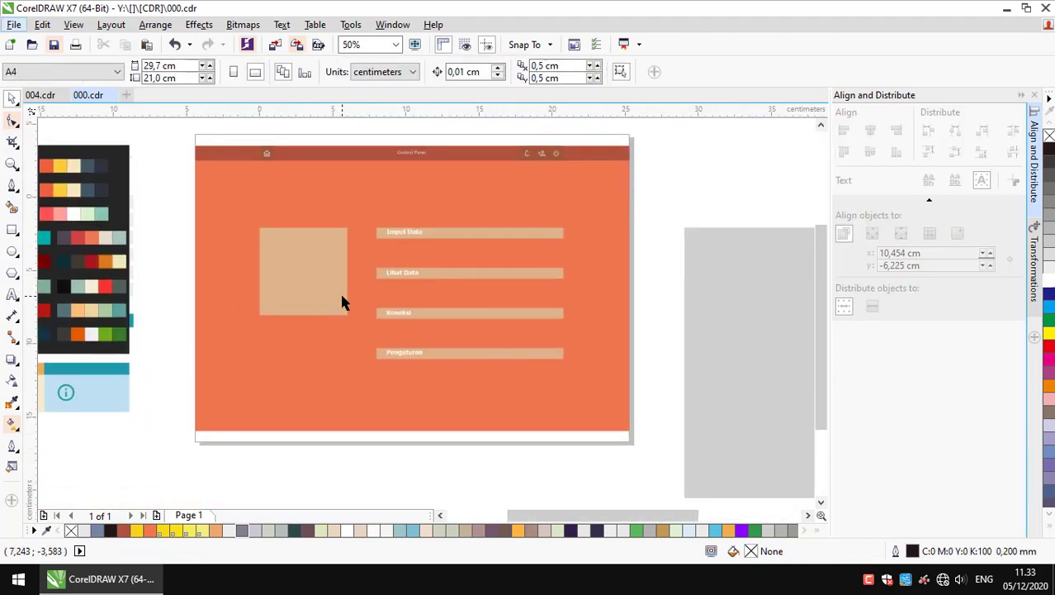
{"action": "scroll", "coordinate": [370, 264], "scroll_direction": "up", "scroll_amount": 1}
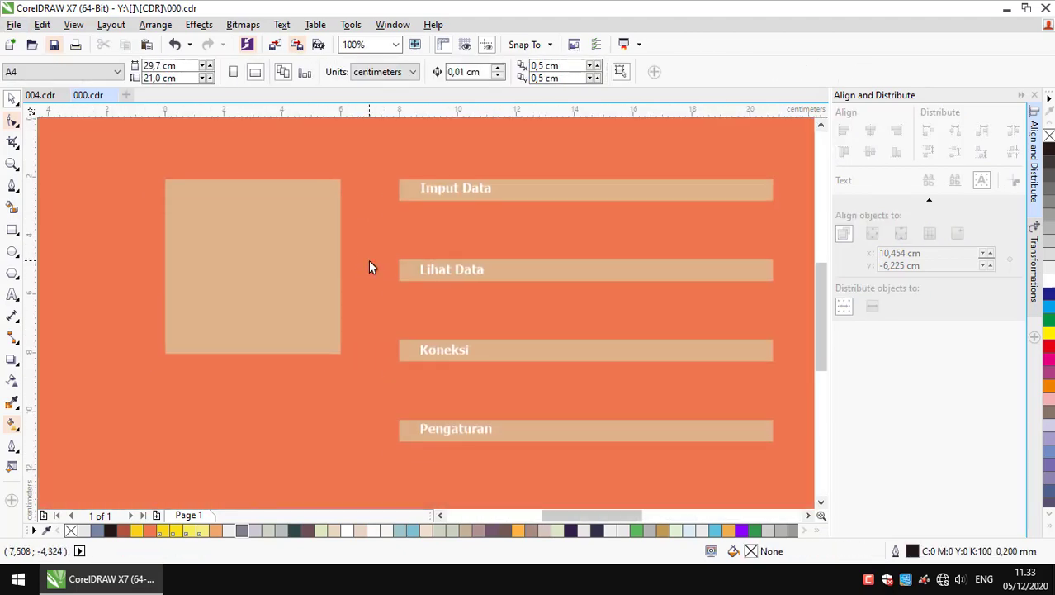
{"action": "scroll", "coordinate": [370, 264], "scroll_direction": "down", "scroll_amount": 1}
{"action": "left_click", "coordinate": [370, 265]}
{"action": "scroll", "coordinate": [266, 168], "scroll_direction": "up", "scroll_amount": 1}
Draw a wide rectangle near the top of the page and give it a sampled fill
{"action": "left_click_drag", "start_coordinate": [120, 196], "coordinate": [727, 251]}
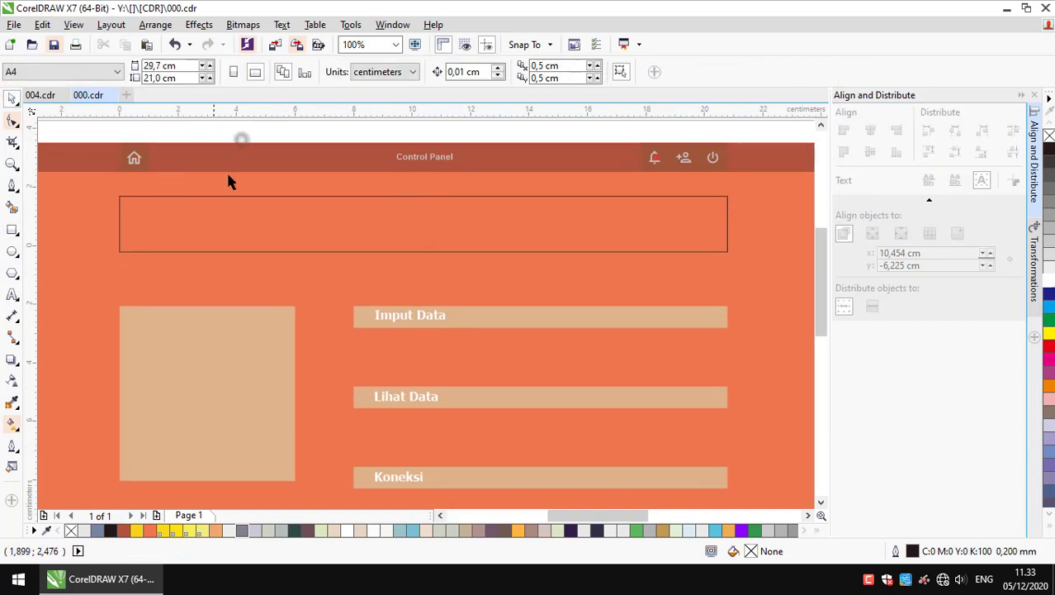
{"action": "left_click", "coordinate": [13, 402]}
{"action": "scroll", "coordinate": [212, 312], "scroll_direction": "down", "scroll_amount": 1}
{"action": "scroll", "coordinate": [483, 381], "scroll_direction": "down", "scroll_amount": 1}
{"action": "scroll", "coordinate": [271, 400], "scroll_direction": "up", "scroll_amount": 2}
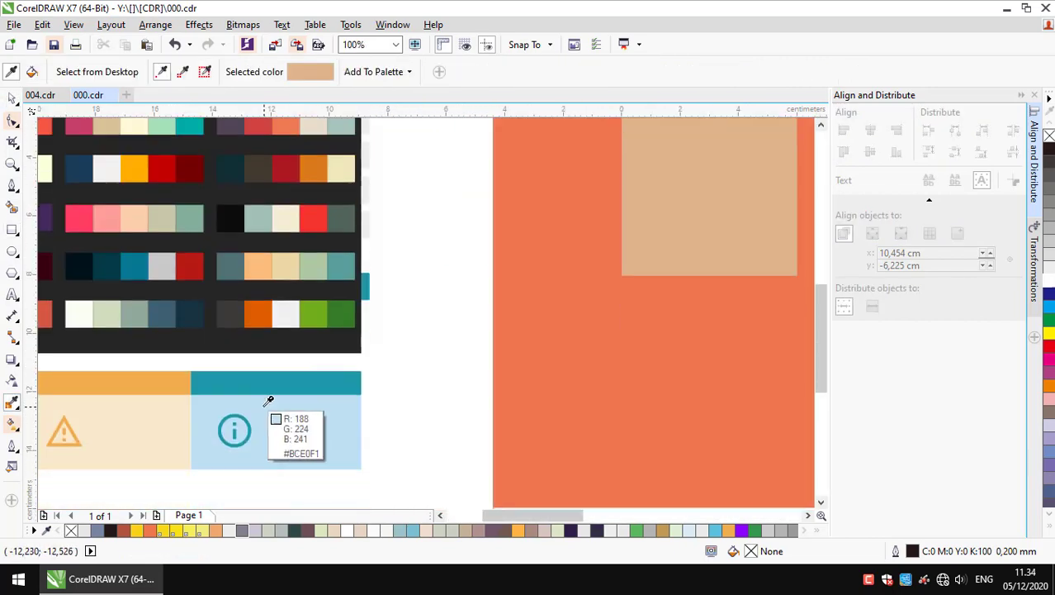
{"action": "scroll", "coordinate": [537, 338], "scroll_direction": "down", "scroll_amount": 3}
{"action": "left_click", "coordinate": [537, 353]}
{"action": "scroll", "coordinate": [271, 361], "scroll_direction": "up", "scroll_amount": 2}
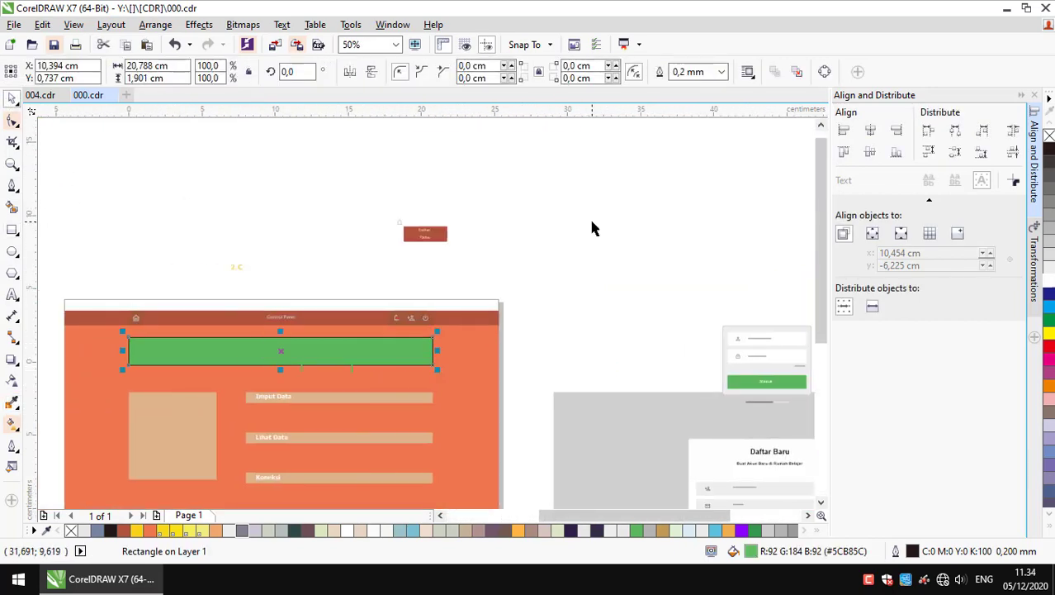
{"action": "scroll", "coordinate": [652, 355], "scroll_direction": "up", "scroll_amount": 1}
{"action": "scroll", "coordinate": [652, 356], "scroll_direction": "down", "scroll_amount": 2}
Set the banner rectangle's fill colour and remove its outline
{"action": "left_click", "coordinate": [353, 282]}
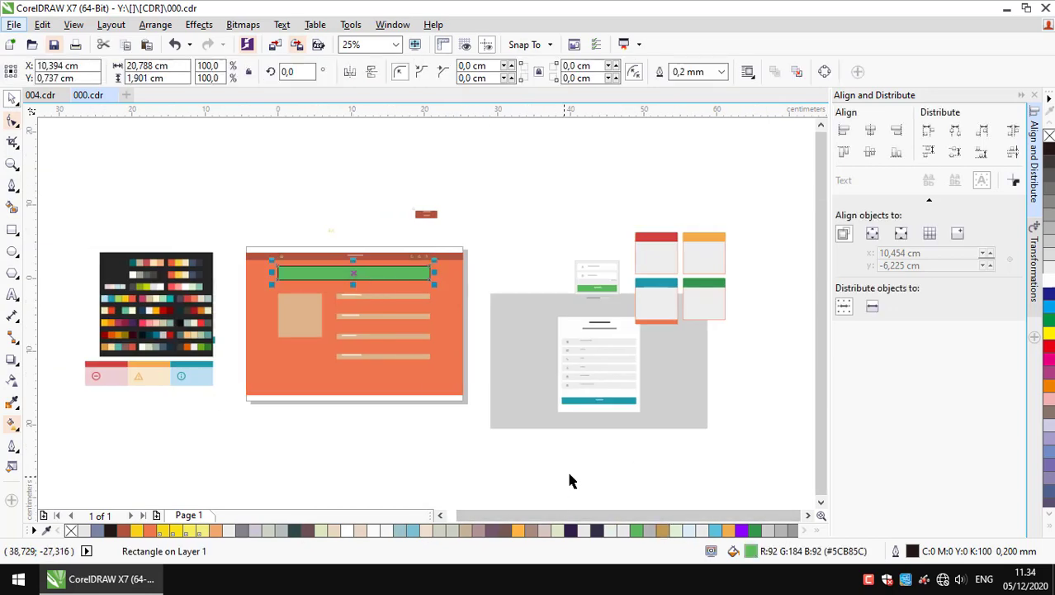
{"action": "double_click", "coordinate": [751, 551]}
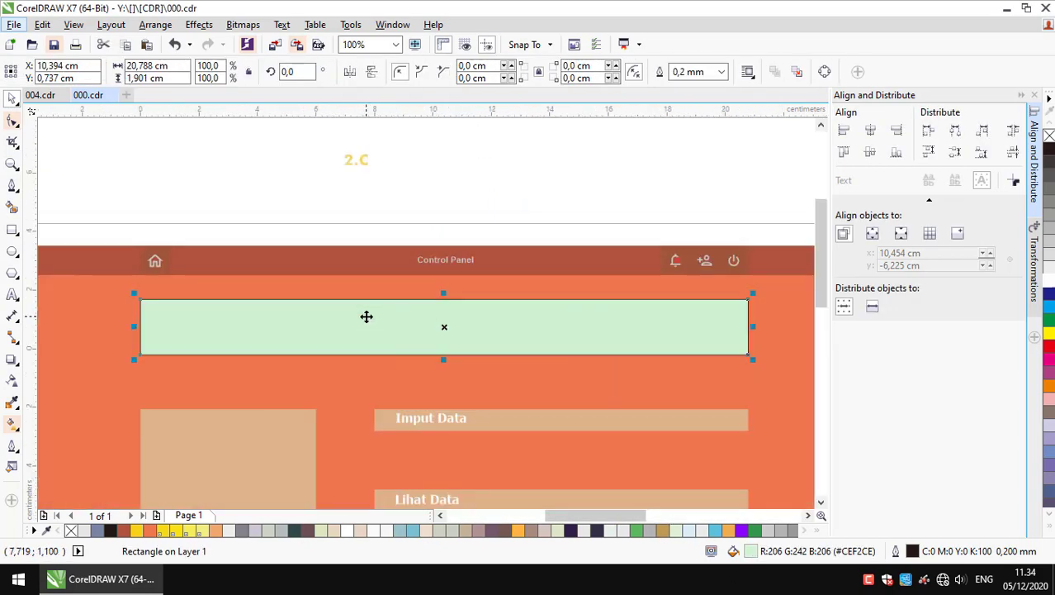
{"action": "key", "text": "F3"}
{"action": "left_click", "coordinate": [696, 90]}
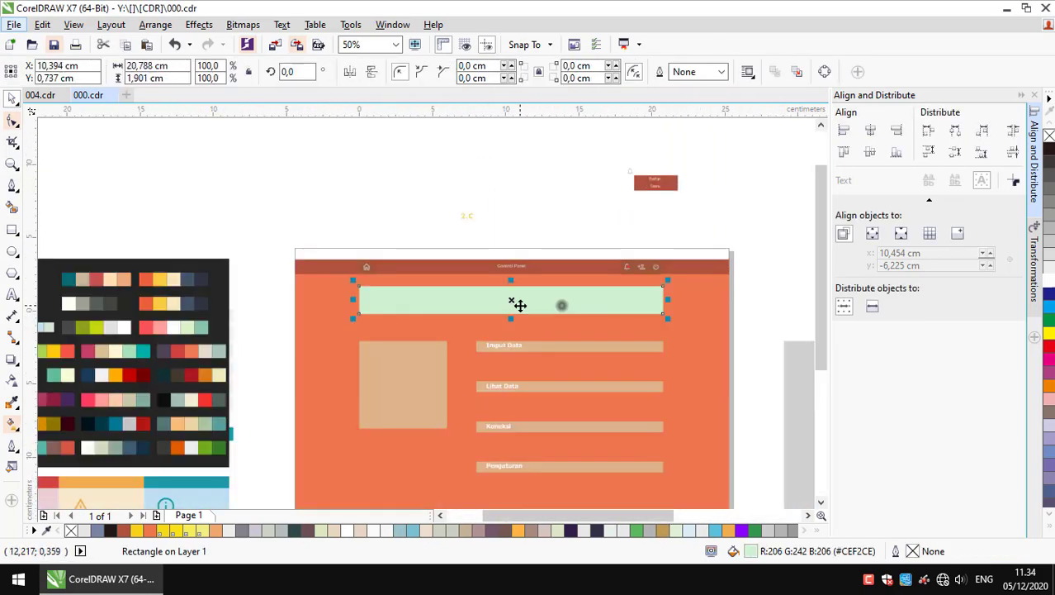
{"action": "scroll", "coordinate": [518, 301], "scroll_direction": "up", "scroll_amount": 2}
{"action": "scroll", "coordinate": [332, 368], "scroll_direction": "down", "scroll_amount": 4}
{"action": "scroll", "coordinate": [307, 233], "scroll_direction": "up", "scroll_amount": 2}
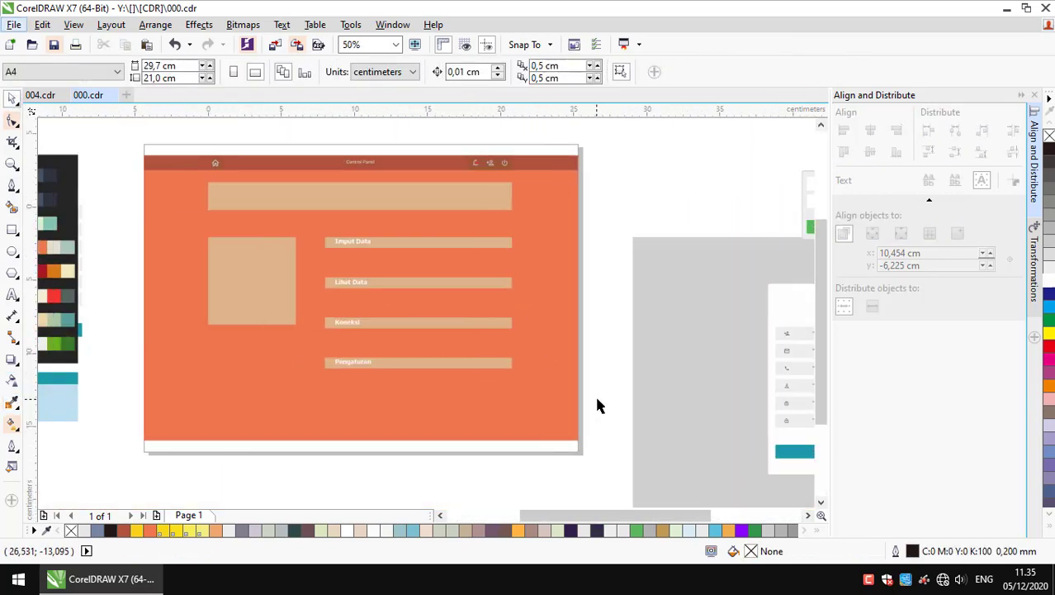
Marquee-select several dashboard objects, then clear the selection
{"action": "left_click_drag", "start_coordinate": [229, 234], "coordinate": [598, 404]}
{"action": "scroll", "coordinate": [256, 236], "scroll_direction": "up", "scroll_amount": 2}
{"action": "key", "text": "Escape"}
{"action": "scroll", "coordinate": [257, 236], "scroll_direction": "down", "scroll_amount": 2}
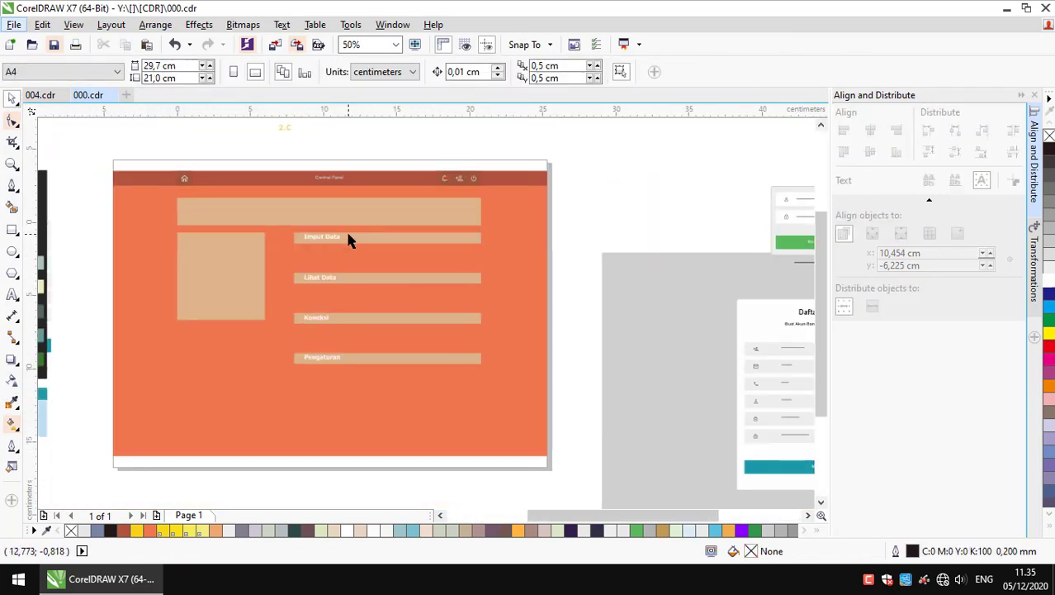
{"action": "scroll", "coordinate": [300, 261], "scroll_direction": "up", "scroll_amount": 2}
Shrink the left tan box to a thin bar and move the Control Panel title into the banner
{"action": "left_click", "coordinate": [387, 297]}
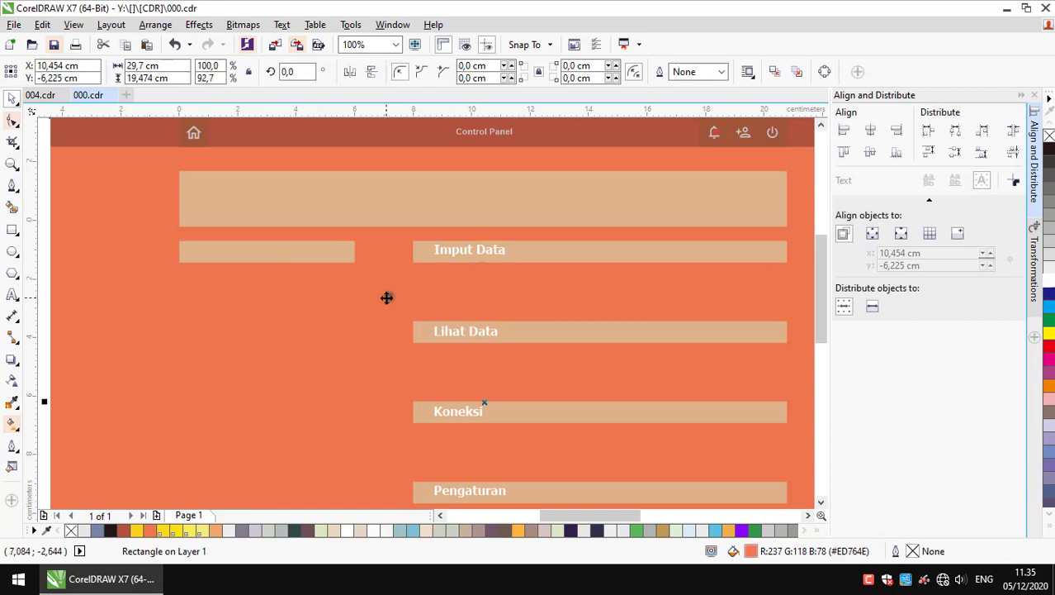
{"action": "scroll", "coordinate": [378, 297], "scroll_direction": "down", "scroll_amount": 1}
{"action": "left_click", "coordinate": [451, 215]}
{"action": "scroll", "coordinate": [493, 186], "scroll_direction": "up", "scroll_amount": 1}
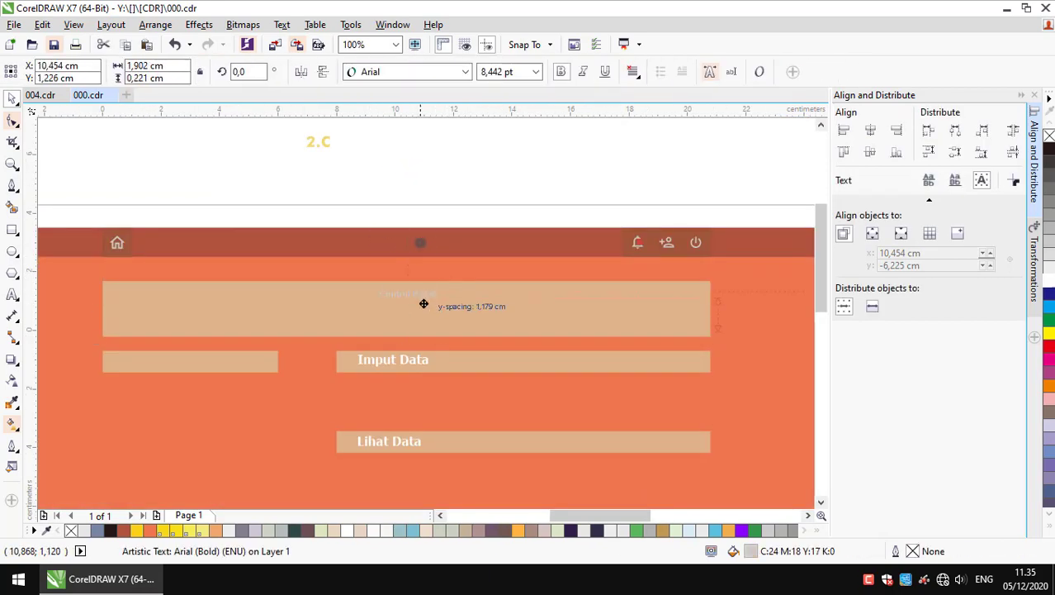
{"action": "scroll", "coordinate": [514, 303], "scroll_direction": "up", "scroll_amount": 1}
{"action": "left_click", "coordinate": [608, 306]}
{"action": "scroll", "coordinate": [608, 307], "scroll_direction": "down", "scroll_amount": 1}
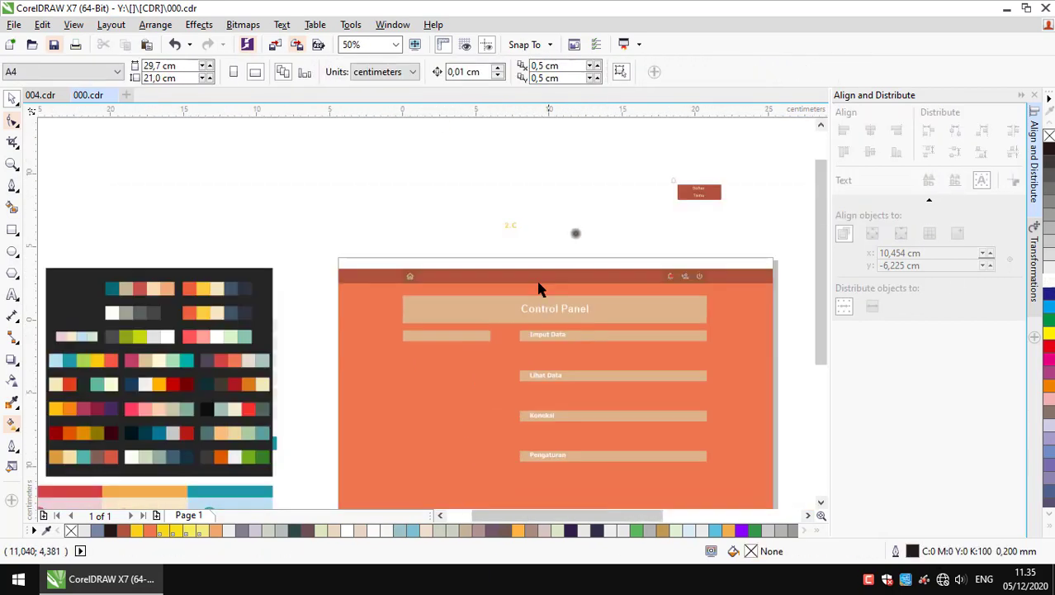
{"action": "scroll", "coordinate": [560, 343], "scroll_direction": "down", "scroll_amount": 1}
{"action": "scroll", "coordinate": [559, 337], "scroll_direction": "up", "scroll_amount": 2}
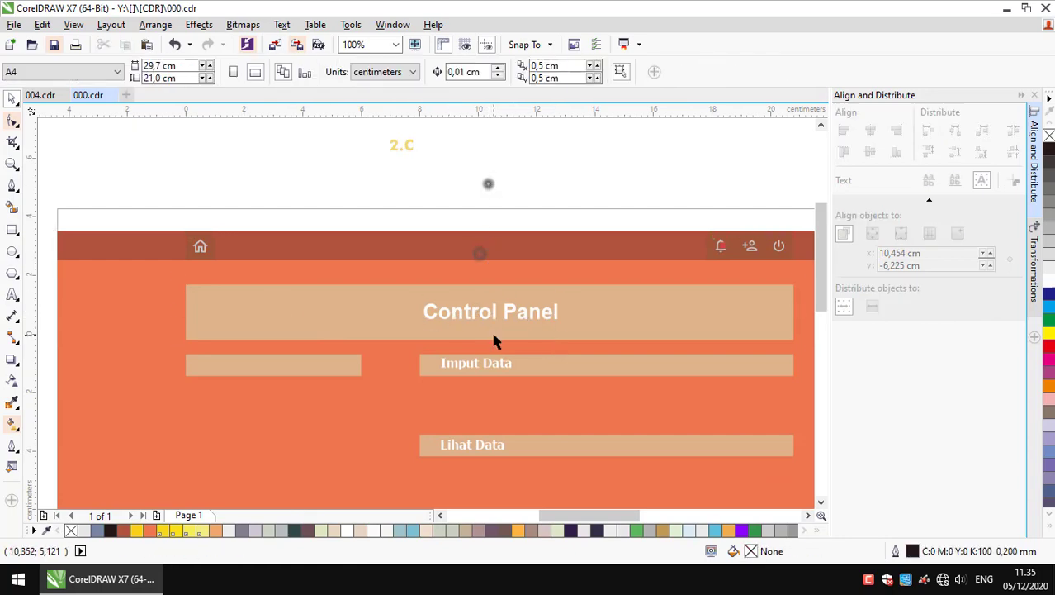
Shift the Control Panel title left, undo that move, and deselect it
{"action": "left_click_drag", "start_coordinate": [462, 311], "coordinate": [254, 309]}
{"action": "key", "text": "ctrl+z"}
{"action": "scroll", "coordinate": [402, 266], "scroll_direction": "down", "scroll_amount": 2}
{"action": "scroll", "coordinate": [376, 281], "scroll_direction": "up", "scroll_amount": 1}
{"action": "left_click", "coordinate": [491, 164]}
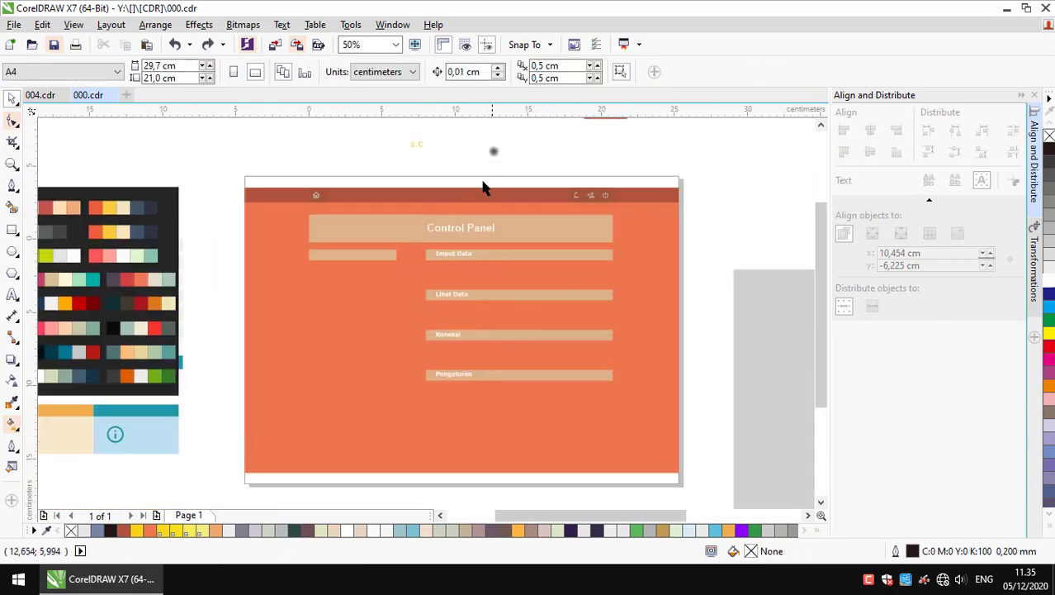
{"action": "left_click", "coordinate": [483, 290]}
{"action": "left_click", "coordinate": [365, 306]}
{"action": "scroll", "coordinate": [421, 288], "scroll_direction": "up", "scroll_amount": 2}
Select the wide banner rectangle
{"action": "scroll", "coordinate": [388, 287], "scroll_direction": "down", "scroll_amount": 1}
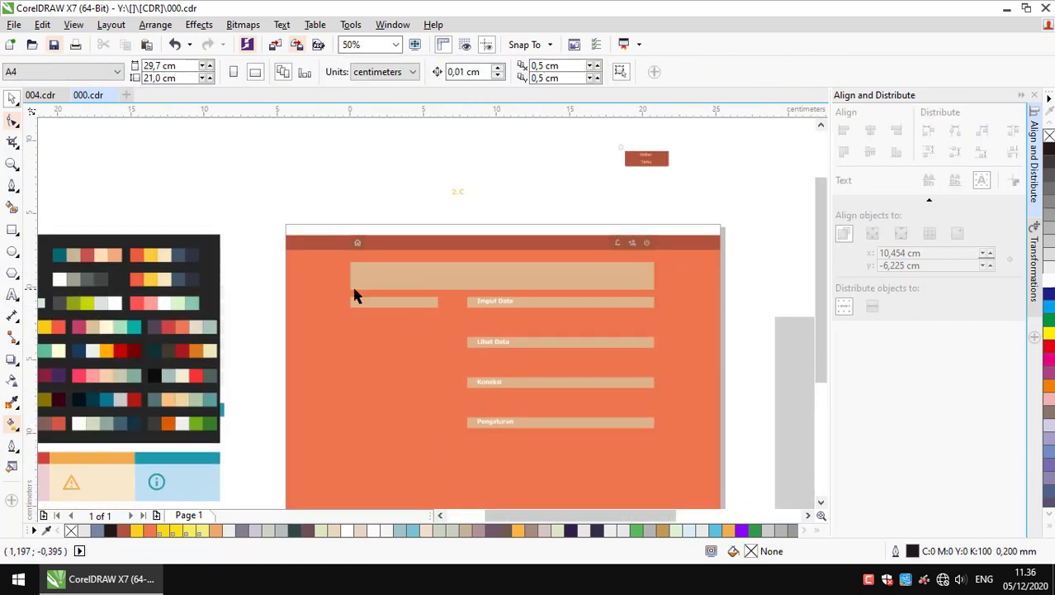
{"action": "scroll", "coordinate": [318, 260], "scroll_direction": "up", "scroll_amount": 3}
{"action": "left_click", "coordinate": [361, 204]}
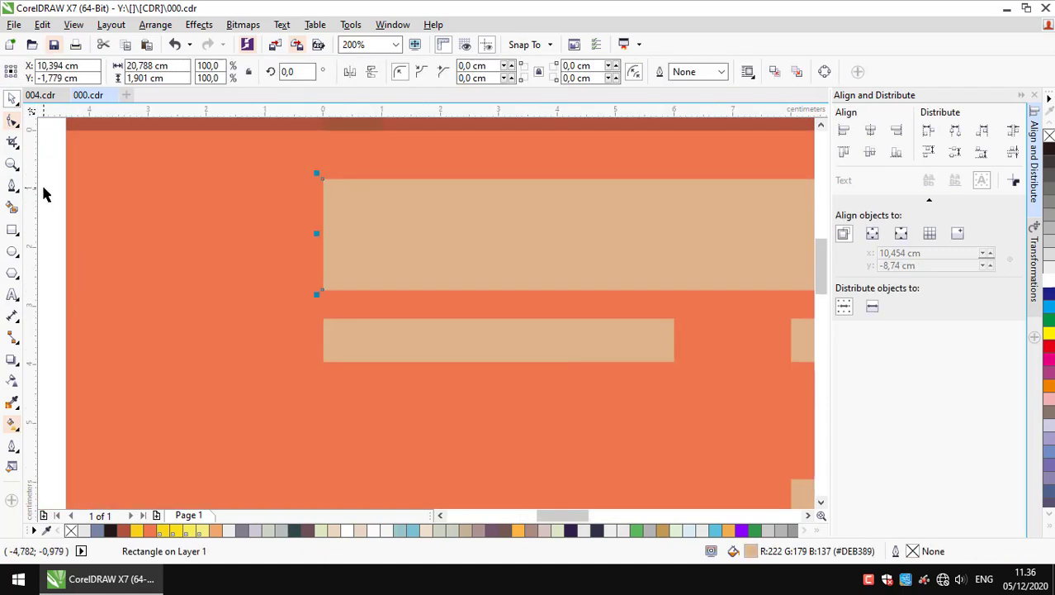
{"action": "scroll", "coordinate": [360, 224], "scroll_direction": "down", "scroll_amount": 2}
{"action": "scroll", "coordinate": [219, 212], "scroll_direction": "up", "scroll_amount": 1}
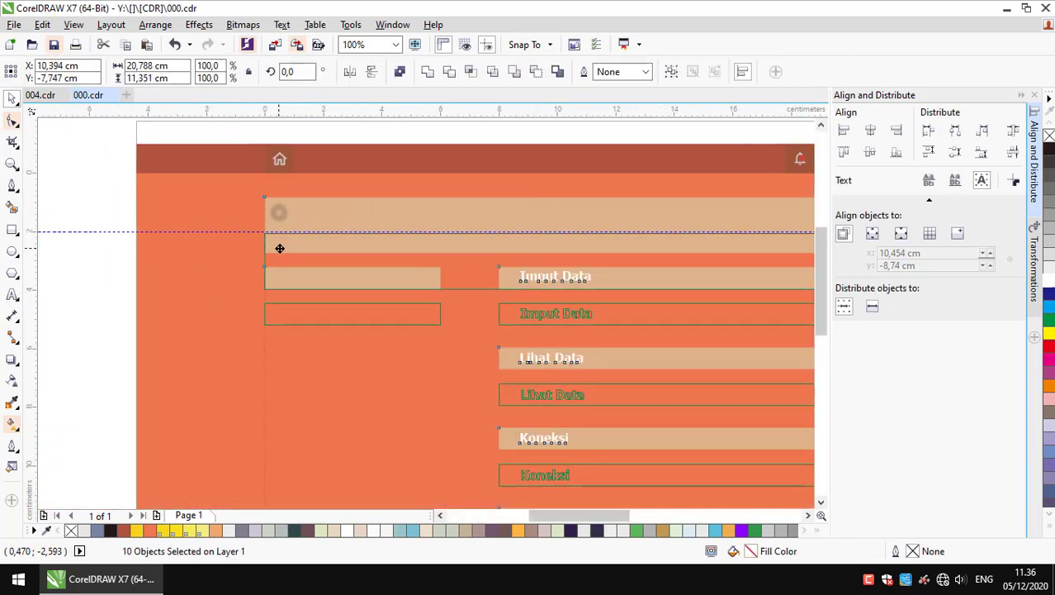
{"action": "scroll", "coordinate": [196, 223], "scroll_direction": "down", "scroll_amount": 1}
{"action": "scroll", "coordinate": [452, 254], "scroll_direction": "down", "scroll_amount": 1}
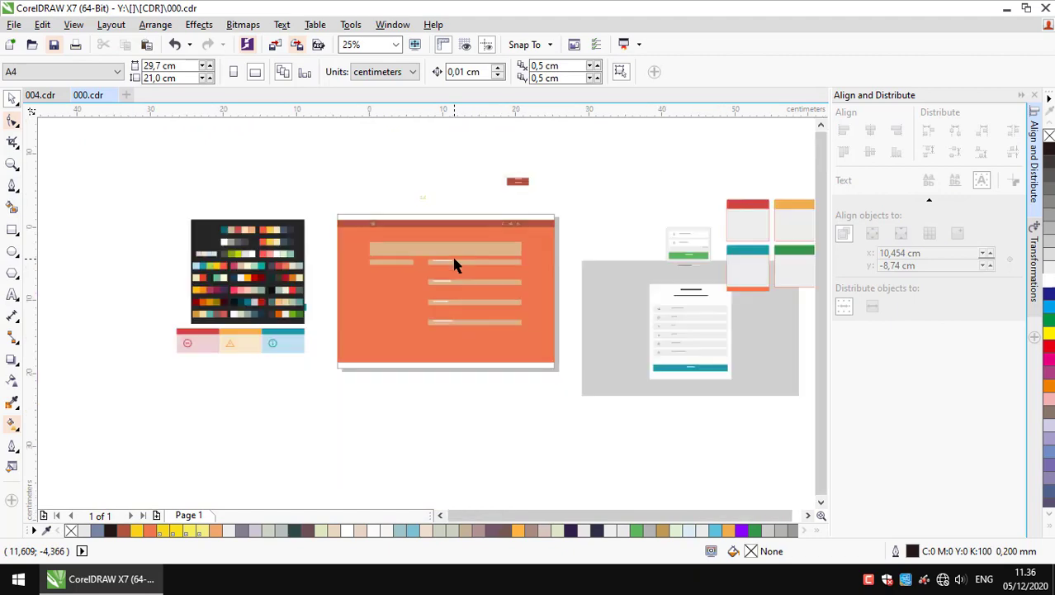
{"action": "scroll", "coordinate": [452, 254], "scroll_direction": "up", "scroll_amount": 1}
{"action": "scroll", "coordinate": [537, 219], "scroll_direction": "down", "scroll_amount": 1}
{"action": "scroll", "coordinate": [569, 221], "scroll_direction": "up", "scroll_amount": 1}
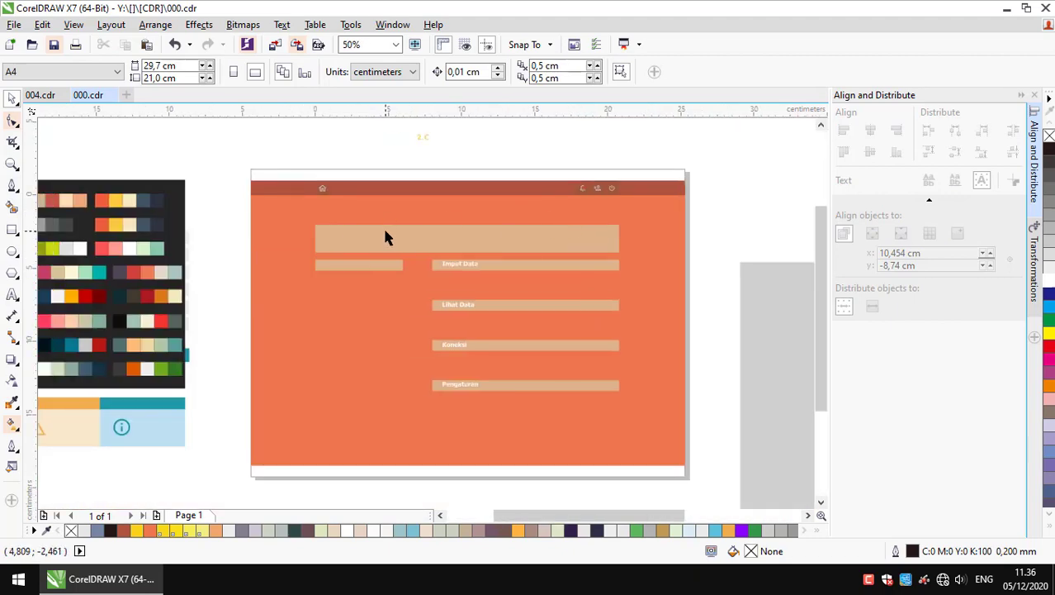
Stretch the thin left bar down into a tall profile box
{"action": "left_click", "coordinate": [378, 262]}
{"action": "left_click_drag", "start_coordinate": [374, 270], "coordinate": [377, 363]}
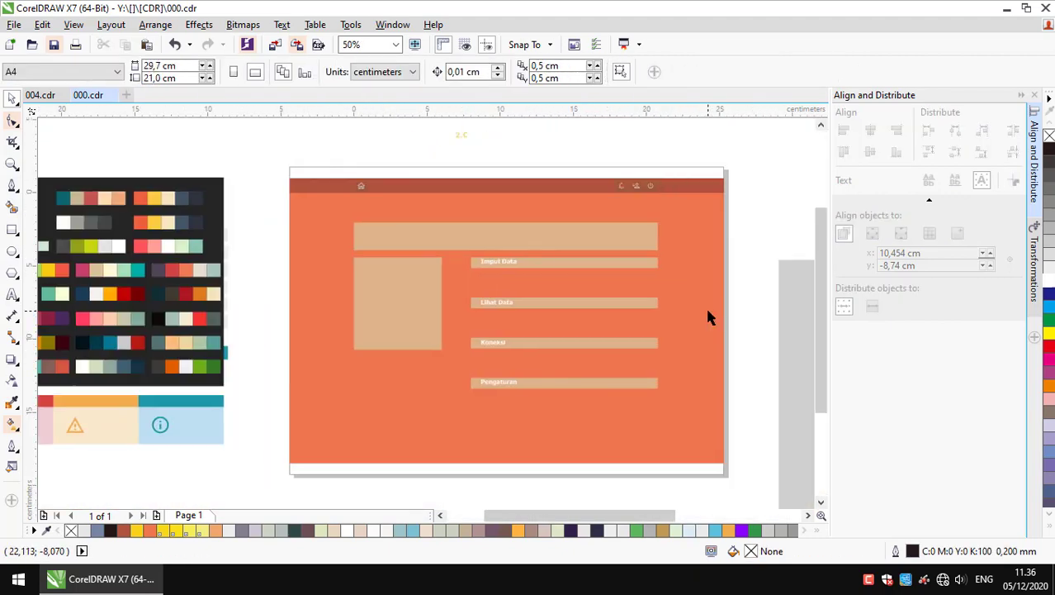
{"action": "scroll", "coordinate": [477, 276], "scroll_direction": "up", "scroll_amount": 1}
{"action": "left_click", "coordinate": [425, 251]}
{"action": "scroll", "coordinate": [608, 285], "scroll_direction": "down", "scroll_amount": 1}
{"action": "scroll", "coordinate": [721, 290], "scroll_direction": "up", "scroll_amount": 1}
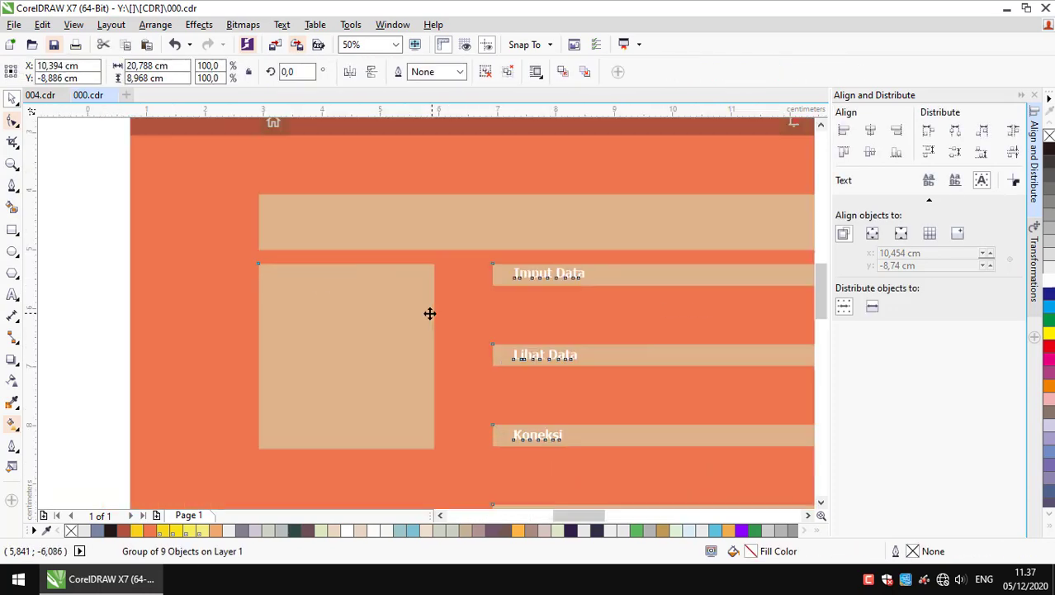
{"action": "scroll", "coordinate": [429, 311], "scroll_direction": "up", "scroll_amount": 1}
Marquee-select the menu bar group and move it down onto the guideline
{"action": "left_click", "coordinate": [723, 198], "text": "ctrl"}
{"action": "scroll", "coordinate": [113, 205], "scroll_direction": "up", "scroll_amount": 1}
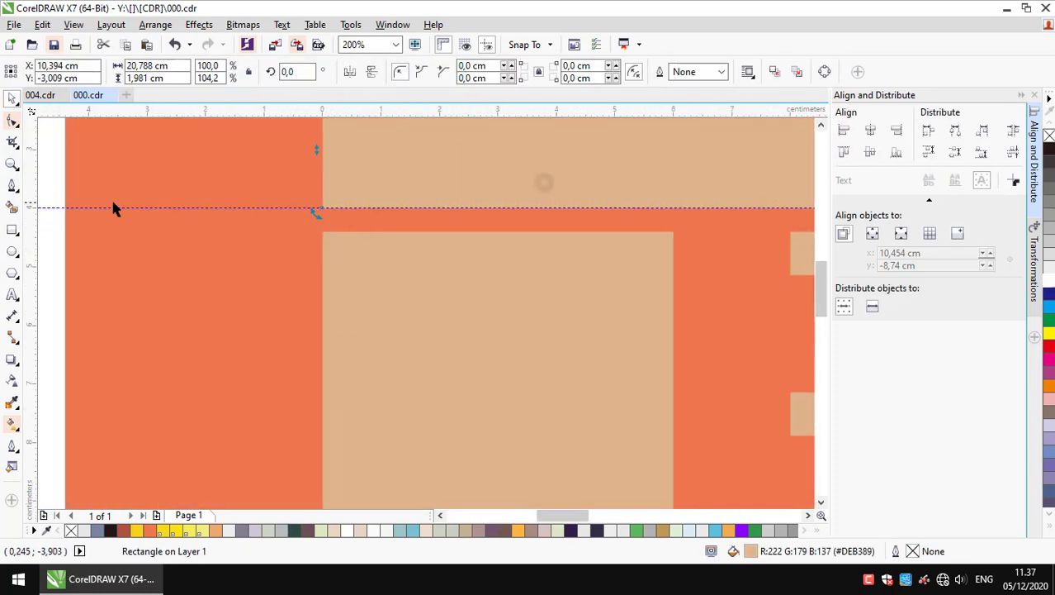
{"action": "scroll", "coordinate": [196, 215], "scroll_direction": "down", "scroll_amount": 3}
{"action": "left_click_drag", "start_coordinate": [570, 216], "coordinate": [104, 364]}
{"action": "scroll", "coordinate": [195, 242], "scroll_direction": "up", "scroll_amount": 2}
{"action": "scroll", "coordinate": [196, 241], "scroll_direction": "up", "scroll_amount": 1}
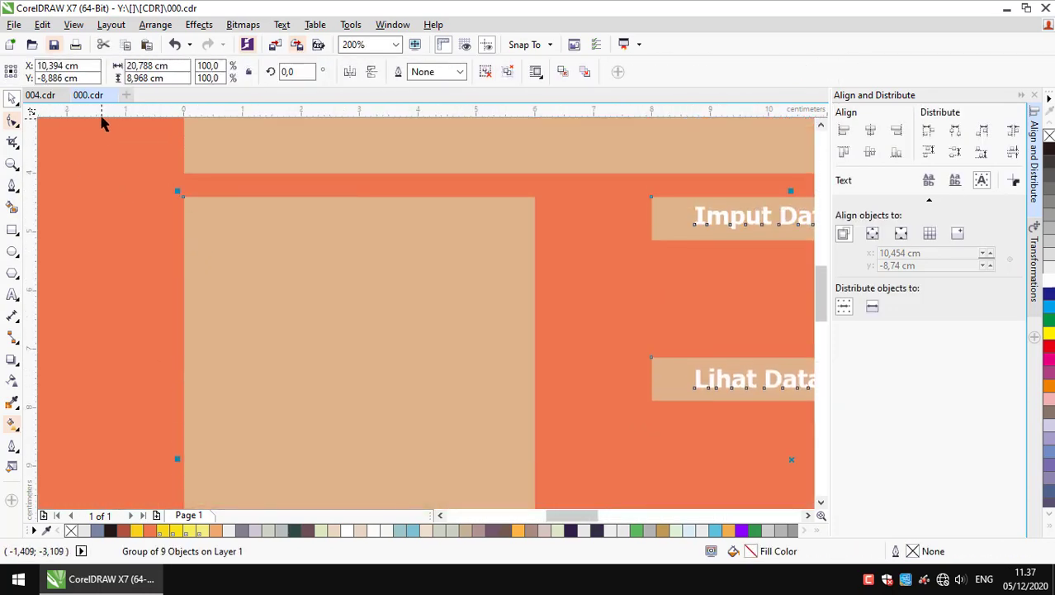
{"action": "left_click_drag", "start_coordinate": [110, 173], "coordinate": [93, 299]}
Clear the selection and reselect the group of menu bars
{"action": "scroll", "coordinate": [94, 299], "scroll_direction": "down", "scroll_amount": 2}
{"action": "scroll", "coordinate": [245, 295], "scroll_direction": "up", "scroll_amount": 2}
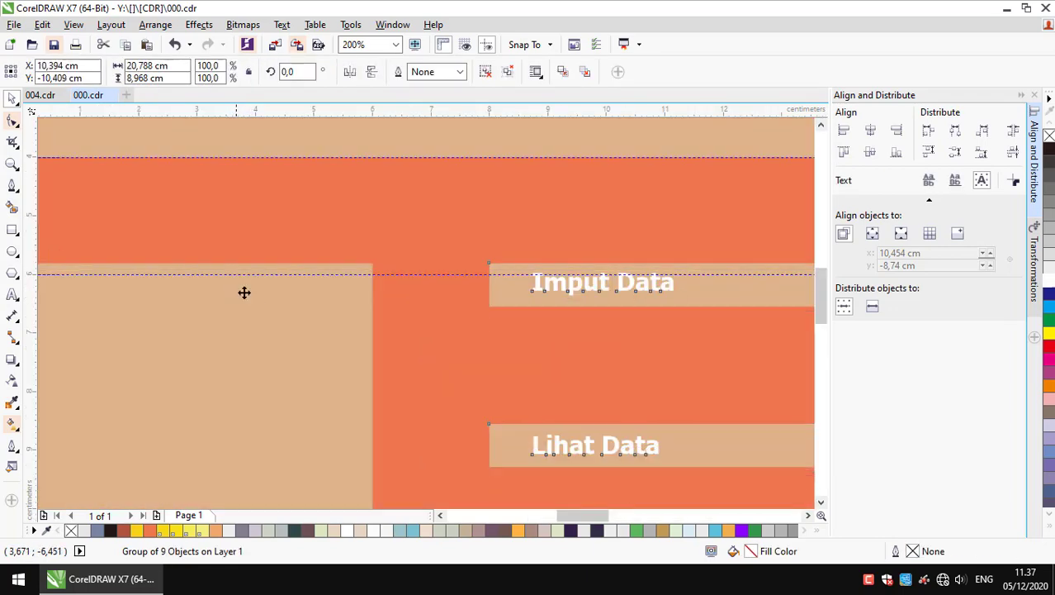
{"action": "scroll", "coordinate": [299, 313], "scroll_direction": "up", "scroll_amount": 1}
{"action": "scroll", "coordinate": [149, 306], "scroll_direction": "down", "scroll_amount": 3}
{"action": "key", "text": "Escape"}
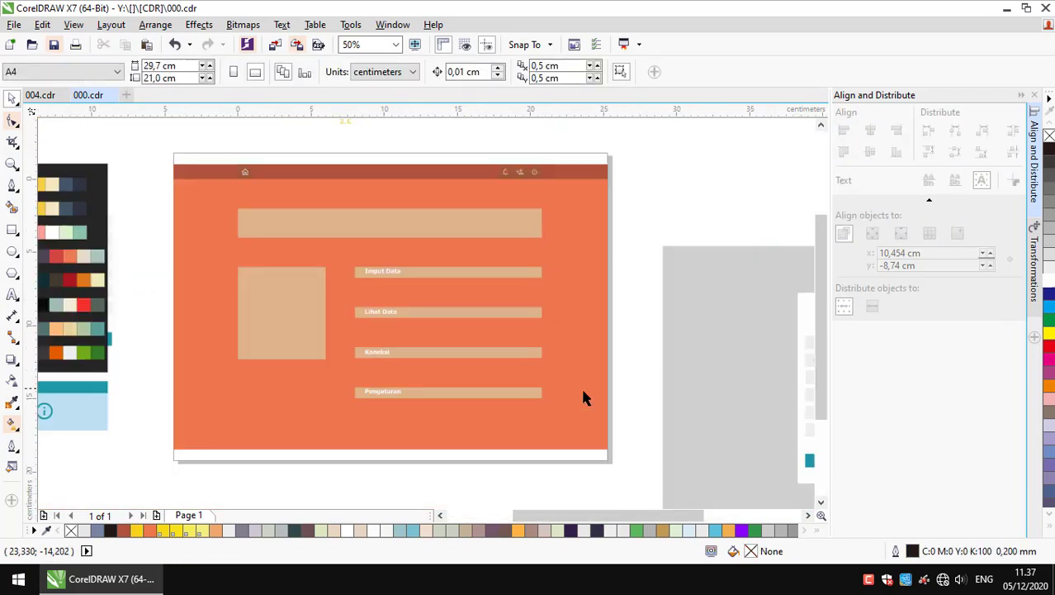
{"action": "left_click", "coordinate": [391, 307]}
{"action": "scroll", "coordinate": [313, 264], "scroll_direction": "up", "scroll_amount": 3}
{"action": "scroll", "coordinate": [92, 130], "scroll_direction": "down", "scroll_amount": 1}
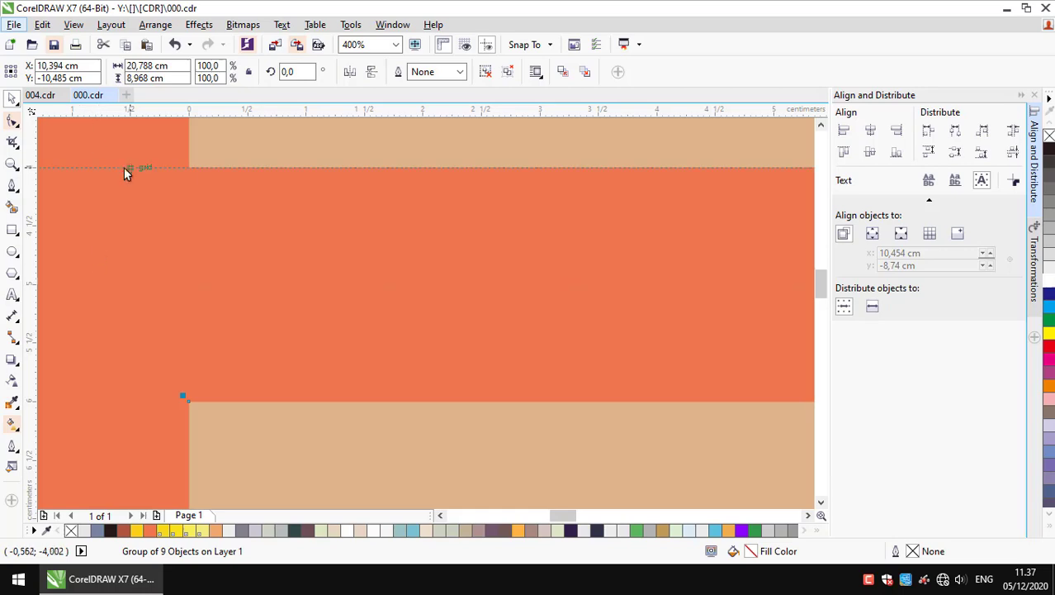
{"action": "scroll", "coordinate": [369, 314], "scroll_direction": "down", "scroll_amount": 3}
Select the database icon on the 004.cdr icon sheet
{"action": "key", "text": "Escape"}
{"action": "scroll", "coordinate": [405, 318], "scroll_direction": "down", "scroll_amount": 1}
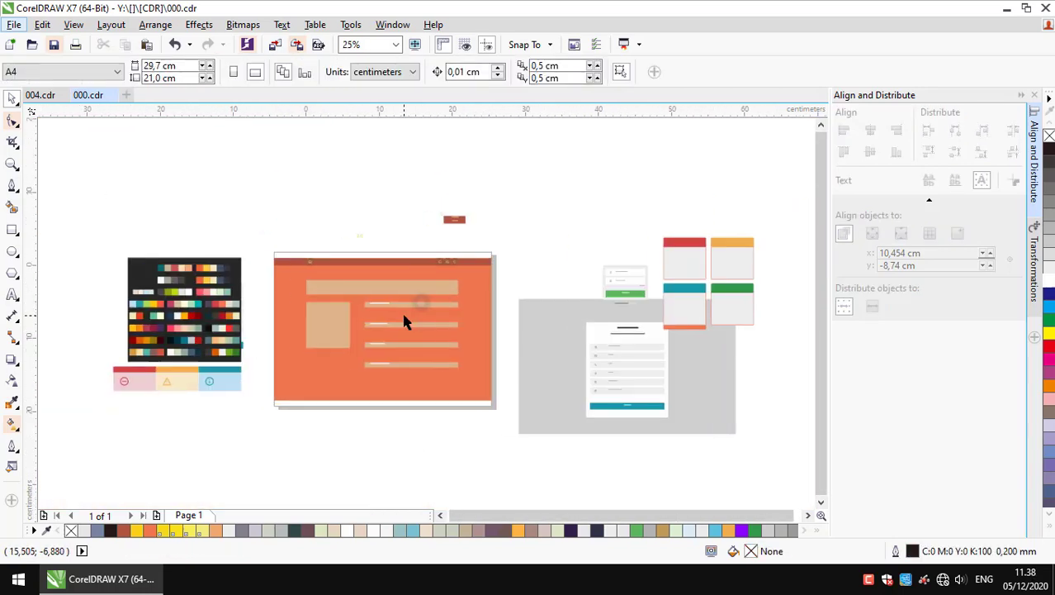
{"action": "scroll", "coordinate": [405, 322], "scroll_direction": "up", "scroll_amount": 1}
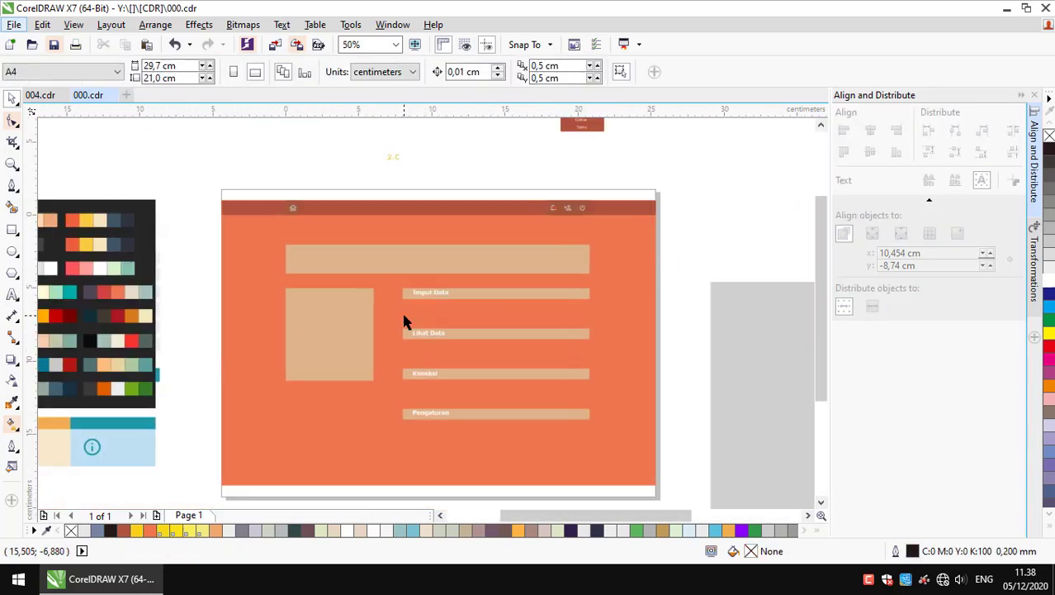
{"action": "scroll", "coordinate": [405, 321], "scroll_direction": "up", "scroll_amount": 1}
{"action": "scroll", "coordinate": [488, 318], "scroll_direction": "down", "scroll_amount": 1}
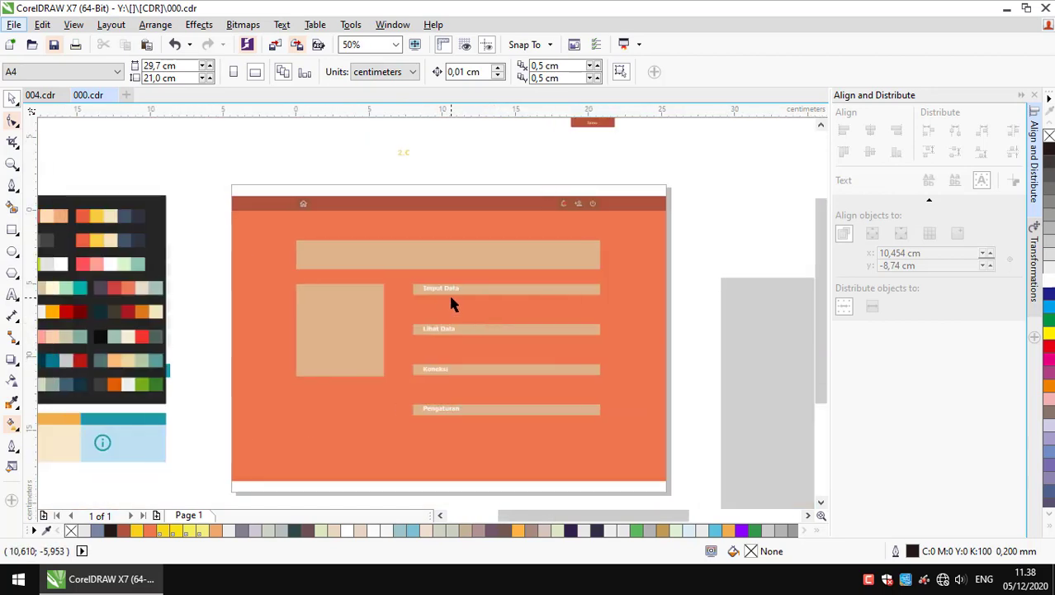
{"action": "scroll", "coordinate": [452, 301], "scroll_direction": "up", "scroll_amount": 1}
{"action": "key", "text": "ctrl+Tab"}
{"action": "scroll", "coordinate": [437, 323], "scroll_direction": "left", "scroll_amount": 1}
{"action": "left_click", "coordinate": [521, 252]}
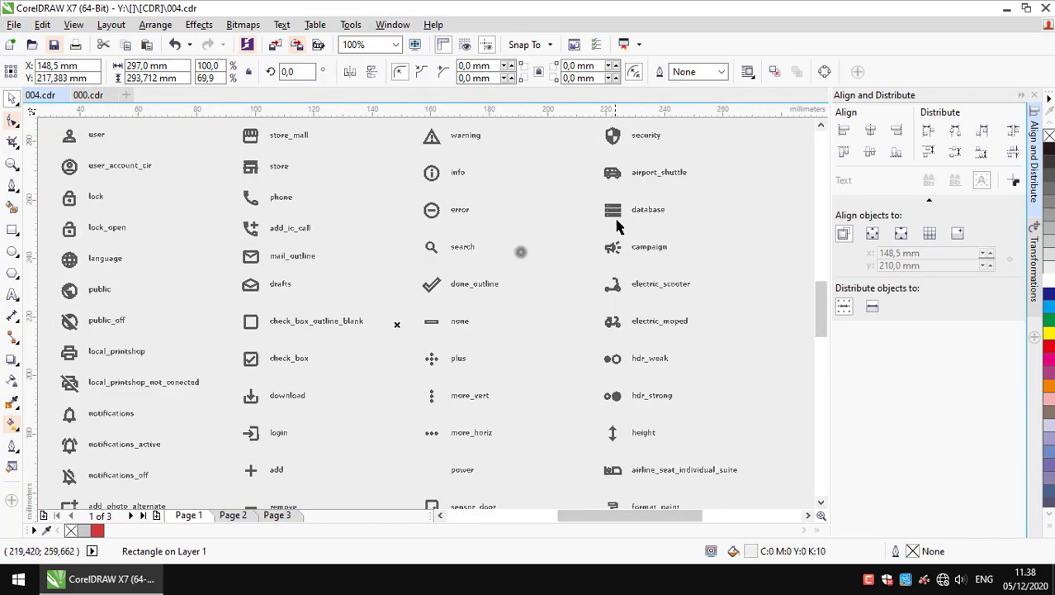
Paste the icon into the dashboard and drag it below the Koneksi bar
{"action": "key", "text": "ctrl+Tab"}
{"action": "key", "text": "ctrl+v"}
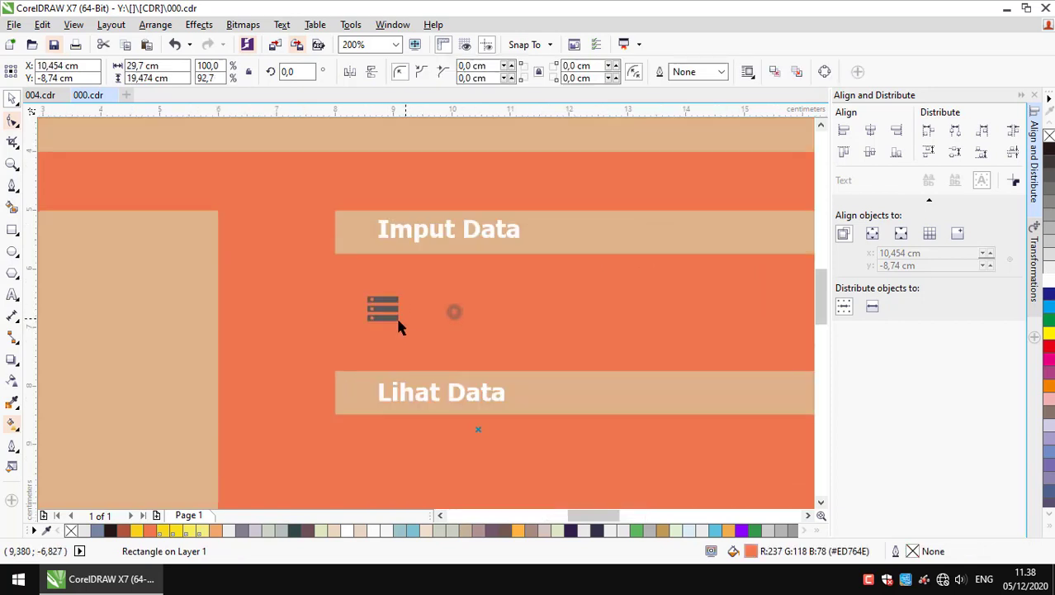
{"action": "mouse_move", "coordinate": [651, 230]}
{"action": "left_mouse_down"}
{"action": "mouse_move", "coordinate": [393, 306]}
{"action": "mouse_move", "coordinate": [409, 444]}
{"action": "left_mouse_up"}
{"action": "scroll", "coordinate": [393, 307], "scroll_direction": "down", "scroll_amount": 1}
{"action": "scroll", "coordinate": [410, 445], "scroll_direction": "up", "scroll_amount": 2}
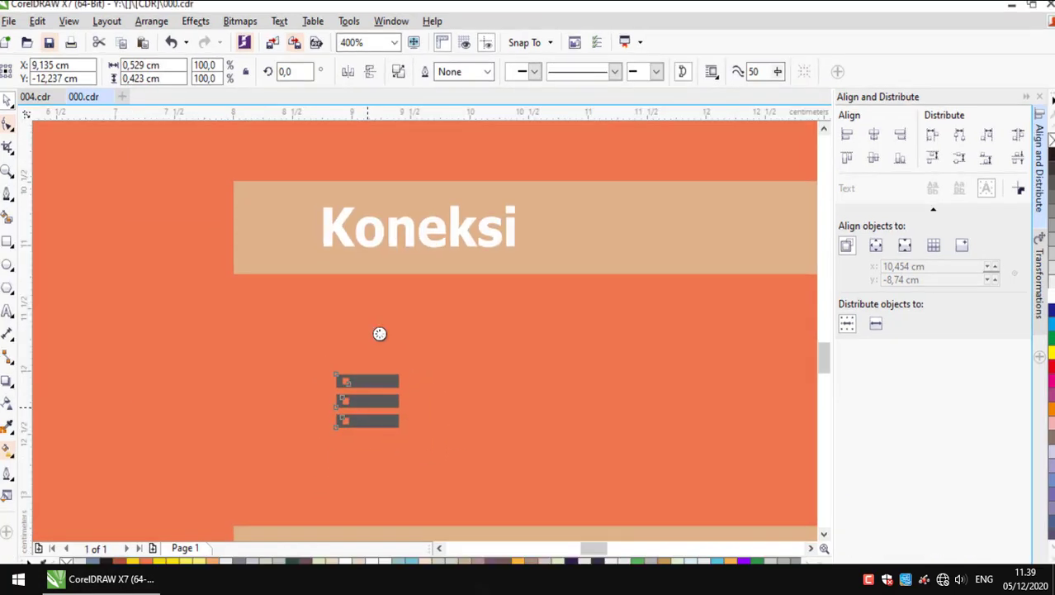
Relaunch CorelDRAW X7 from its tile in the Windows Start menu
{"action": "key", "text": "super"}
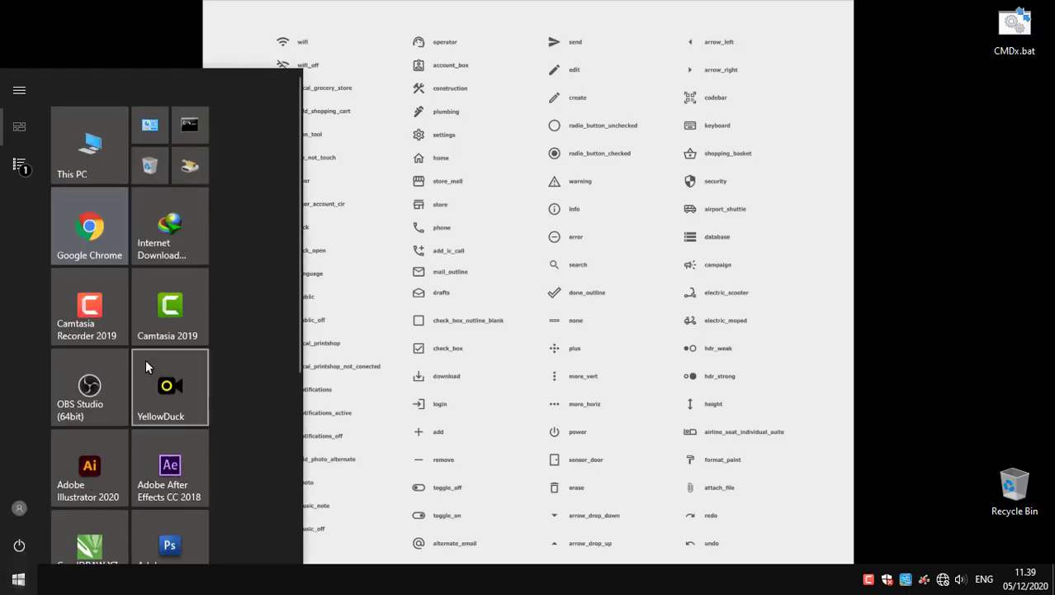
{"action": "scroll", "coordinate": [141, 357], "scroll_direction": "down", "scroll_amount": 1}
{"action": "left_click", "coordinate": [86, 407]}
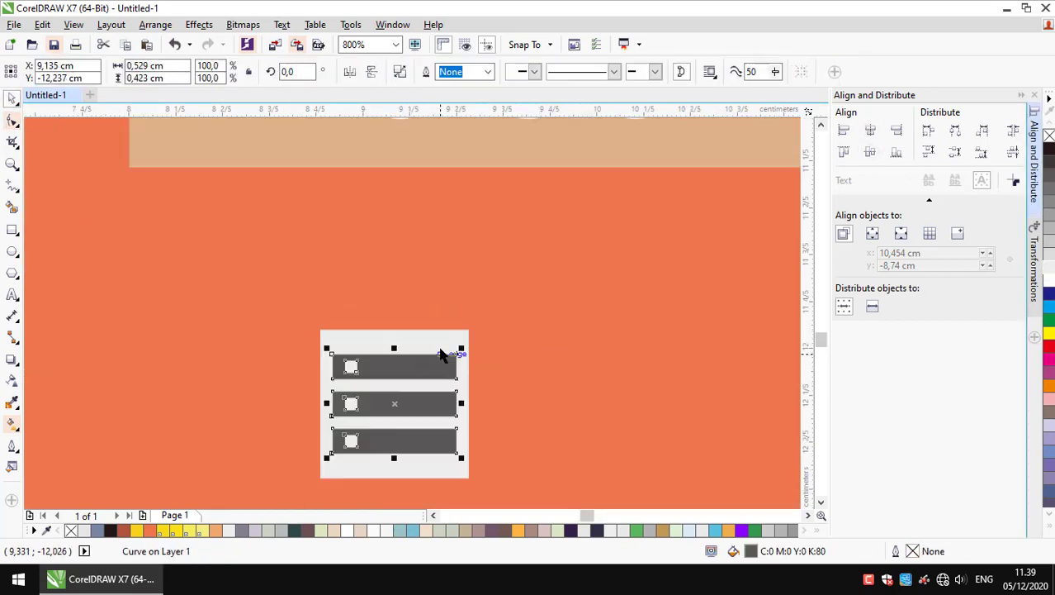
PowerClip the database icon into the light grey square and move it up above Pengaturan
{"action": "left_click", "coordinate": [421, 379]}
{"action": "left_click", "coordinate": [199, 24]}
{"action": "left_click", "coordinate": [355, 225]}
{"action": "left_click", "coordinate": [365, 337]}
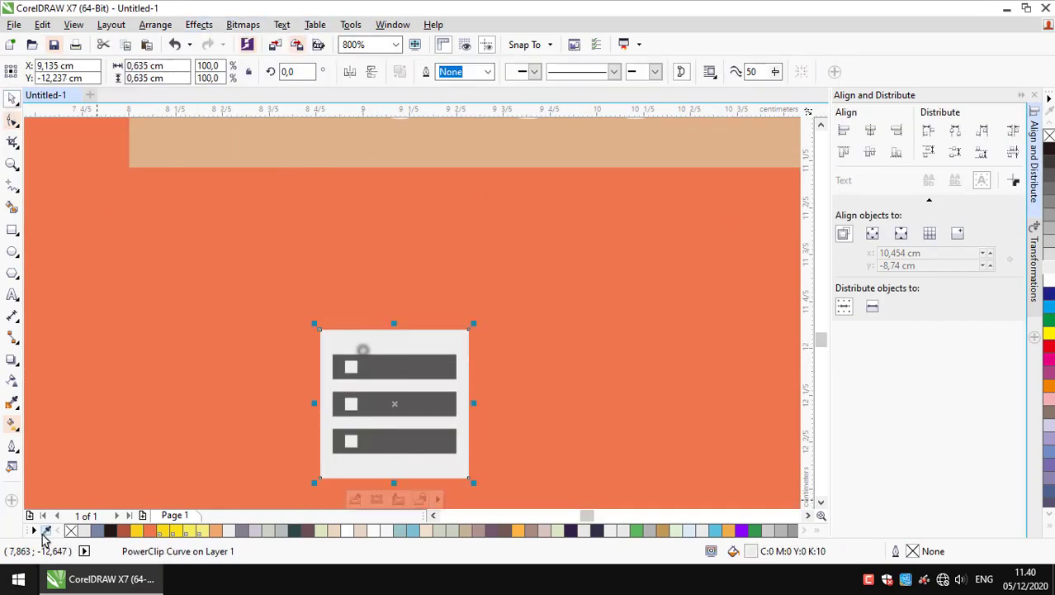
{"action": "left_click_drag", "start_coordinate": [403, 388], "coordinate": [415, 207]}
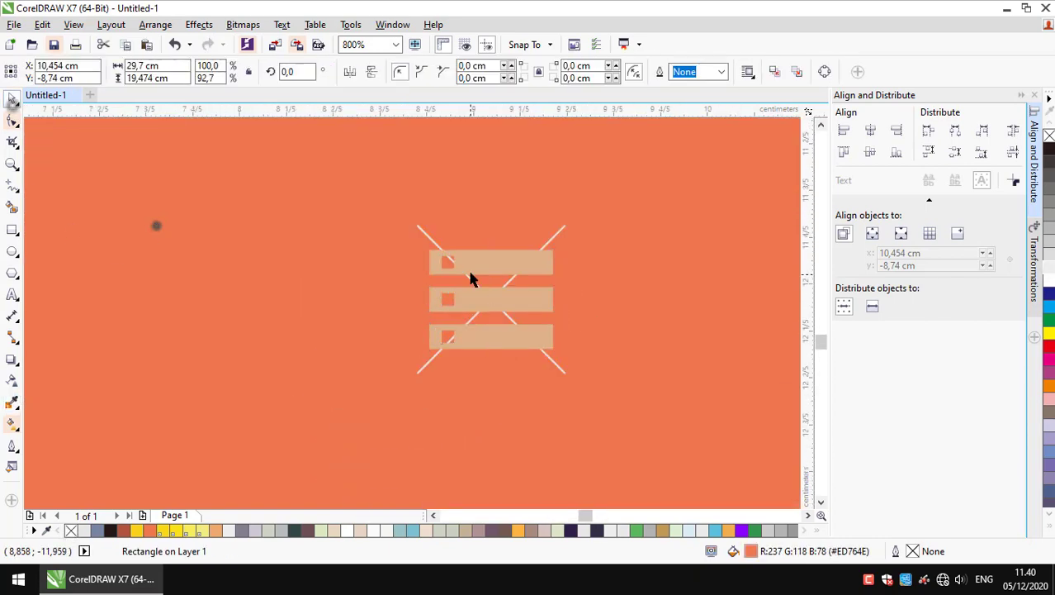
{"action": "key", "text": "i"}
{"action": "scroll", "coordinate": [216, 307], "scroll_direction": "down", "scroll_amount": 2}
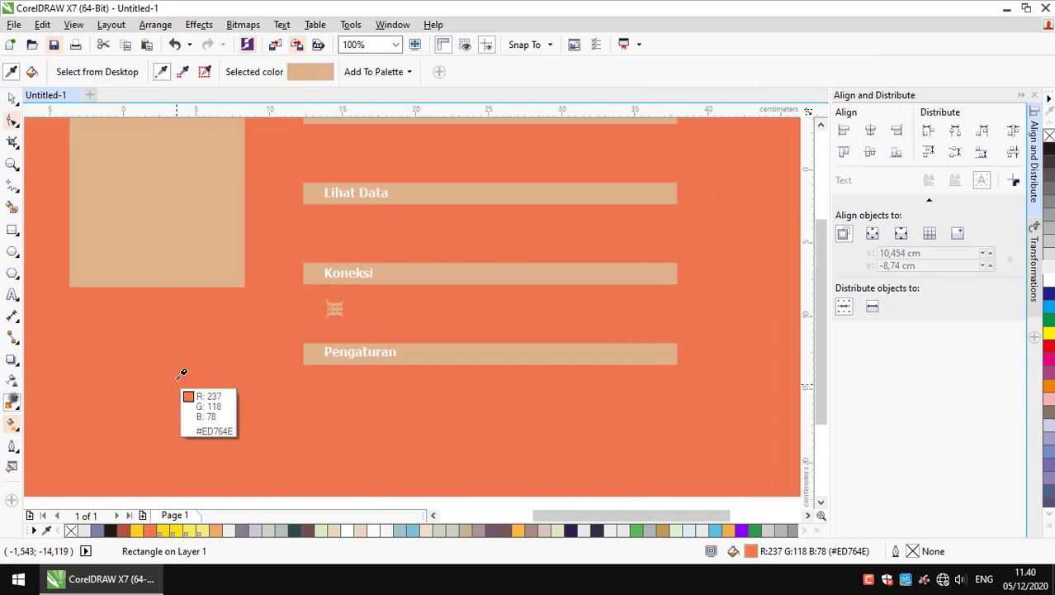
{"action": "scroll", "coordinate": [183, 372], "scroll_direction": "down", "scroll_amount": 1}
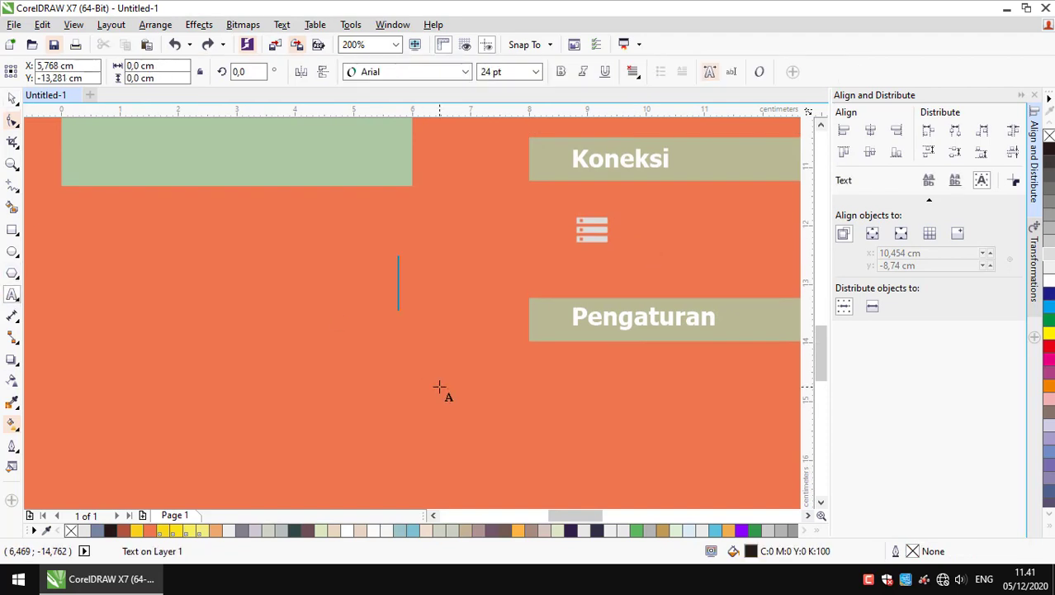
Finish typing 'ODBC 5.3 ANSI DRIVER' and set the whole label to 5 pt
{"action": "type", "text": "ODBC5.3 ANS"}
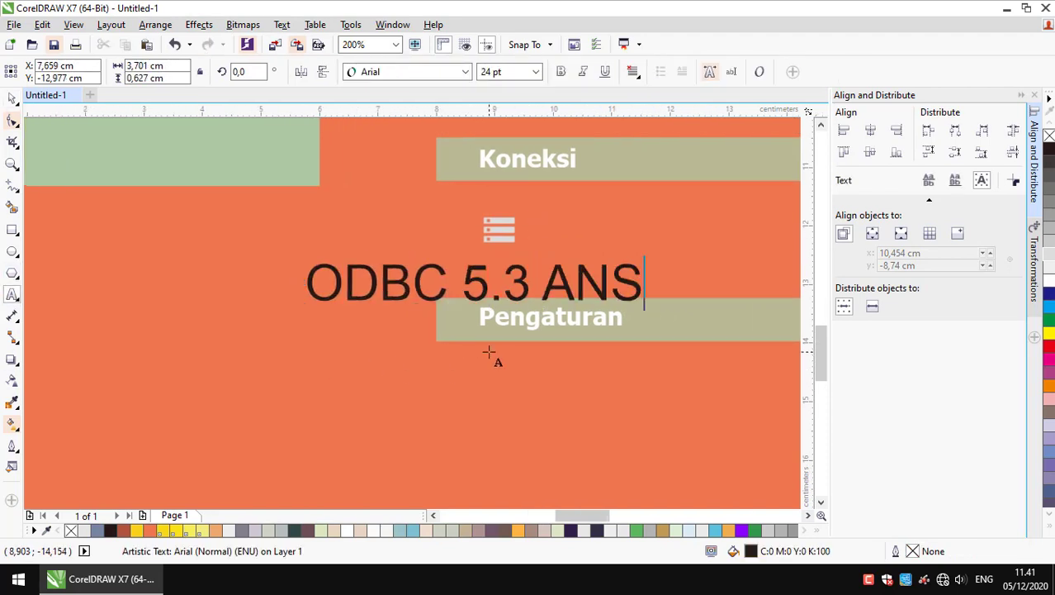
{"action": "type", "text": "I D"}
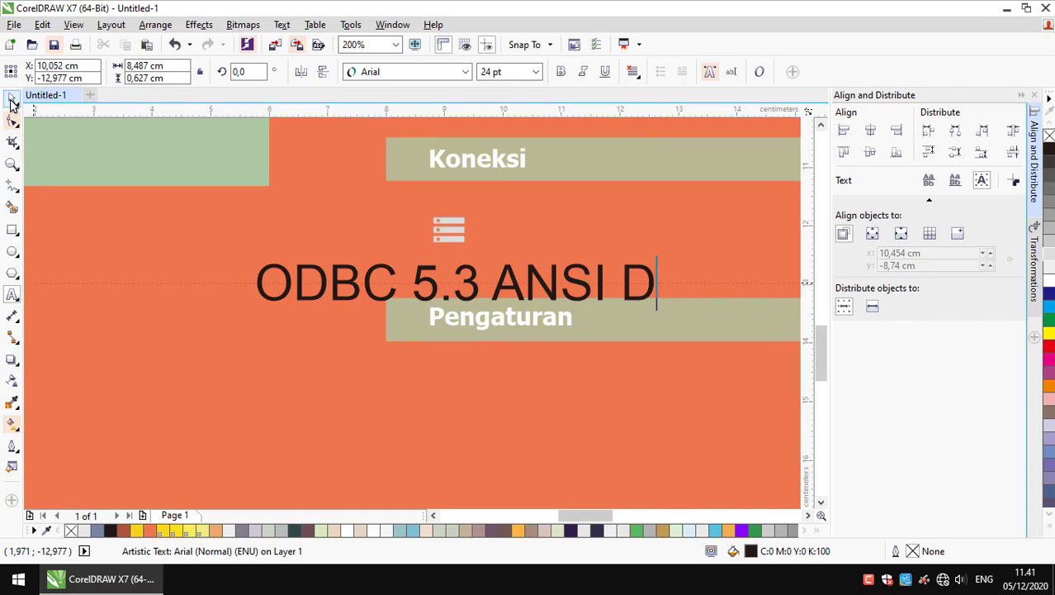
{"action": "type", "text": "RIVERRIVER"}
{"action": "key", "text": "ctrl+a"}
{"action": "left_click", "coordinate": [537, 72]}
{"action": "left_click", "coordinate": [503, 87]}
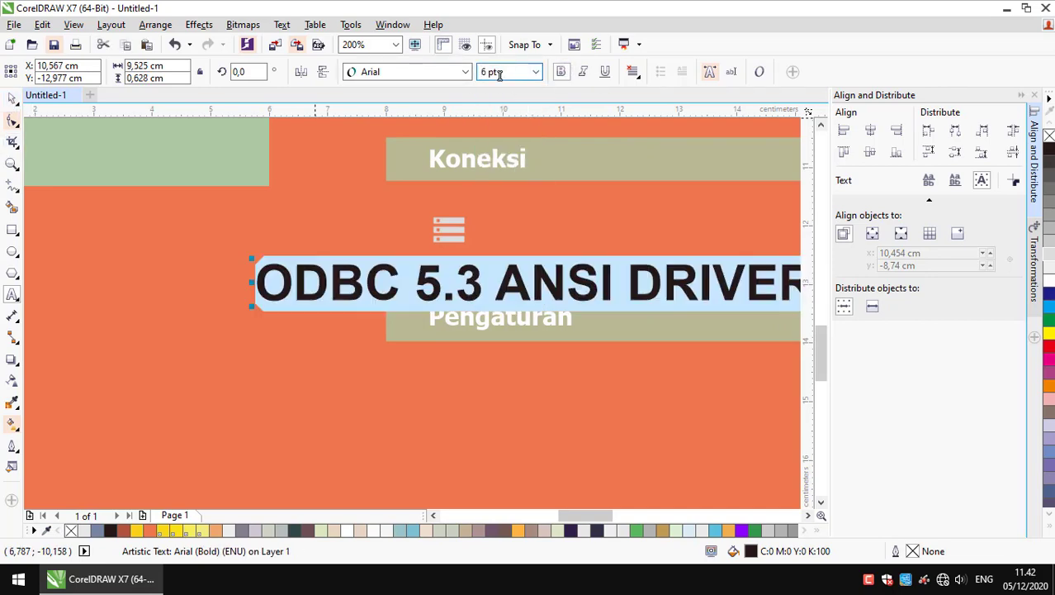
{"action": "left_click", "coordinate": [15, 101]}
Check the ODBC label under the server icon by selecting and deselecting it at different zooms
{"action": "scroll", "coordinate": [549, 223], "scroll_direction": "up", "scroll_amount": 1}
{"action": "scroll", "coordinate": [94, 226], "scroll_direction": "up", "scroll_amount": 1}
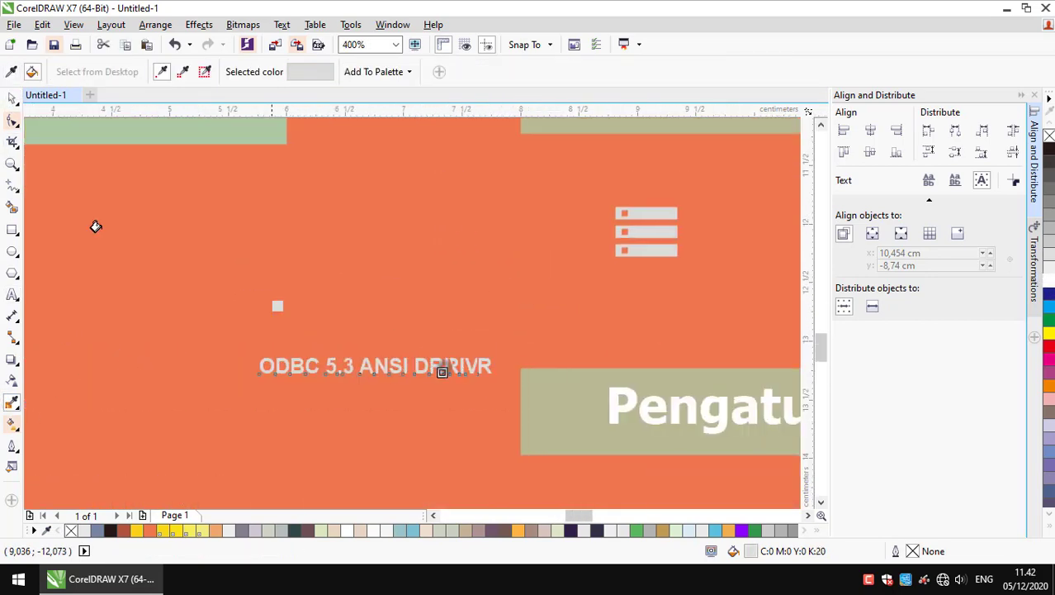
{"action": "scroll", "coordinate": [628, 367], "scroll_direction": "up", "scroll_amount": 1}
{"action": "left_click", "coordinate": [662, 263]}
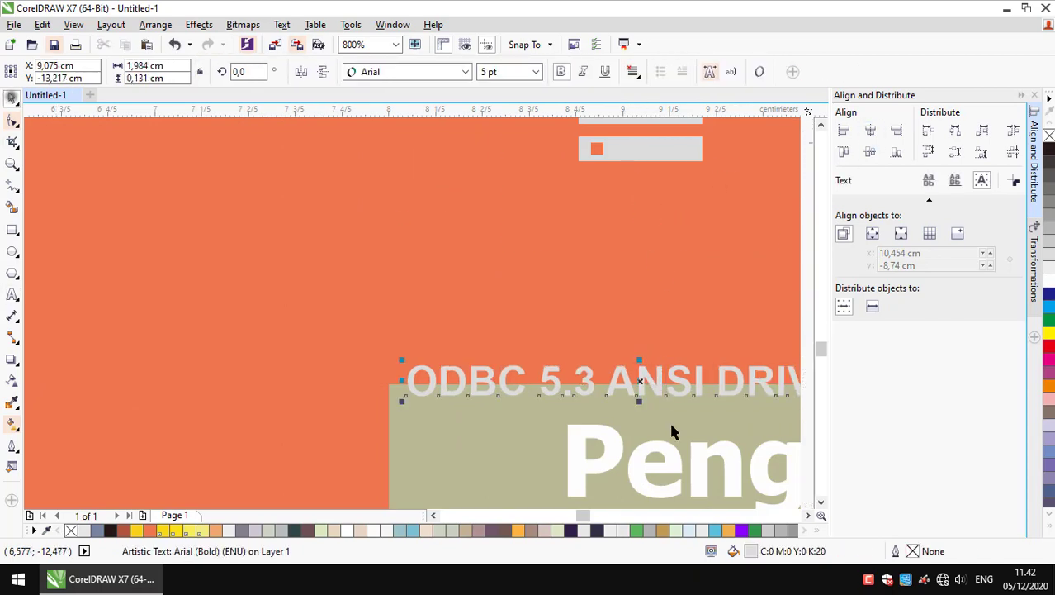
{"action": "scroll", "coordinate": [661, 364], "scroll_direction": "down", "scroll_amount": 2}
{"action": "scroll", "coordinate": [647, 297], "scroll_direction": "down", "scroll_amount": 4}
{"action": "left_click", "coordinate": [307, 431]}
{"action": "scroll", "coordinate": [599, 256], "scroll_direction": "up", "scroll_amount": 3}
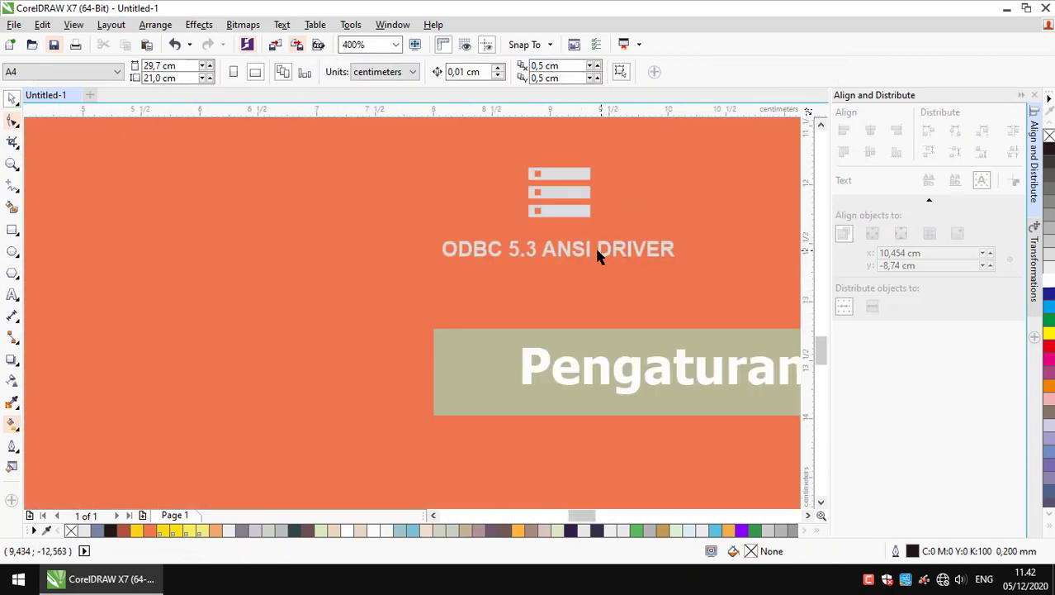
{"action": "left_click", "coordinate": [545, 258]}
{"action": "scroll", "coordinate": [564, 268], "scroll_direction": "up", "scroll_amount": 1}
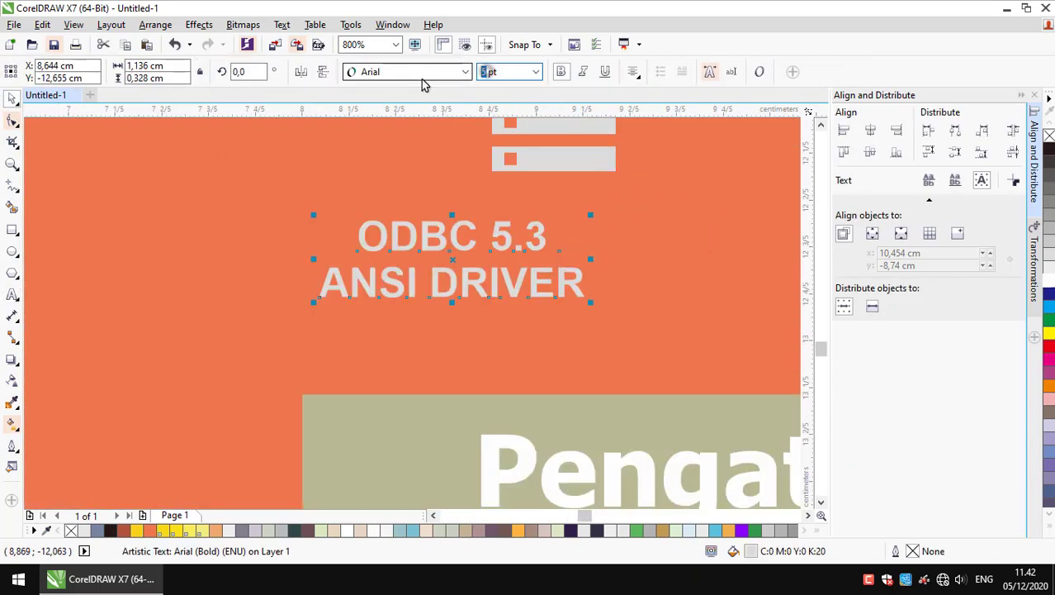
{"action": "scroll", "coordinate": [561, 171], "scroll_direction": "down", "scroll_amount": 2}
{"action": "left_click", "coordinate": [687, 273]}
{"action": "scroll", "coordinate": [688, 273], "scroll_direction": "up", "scroll_amount": 1}
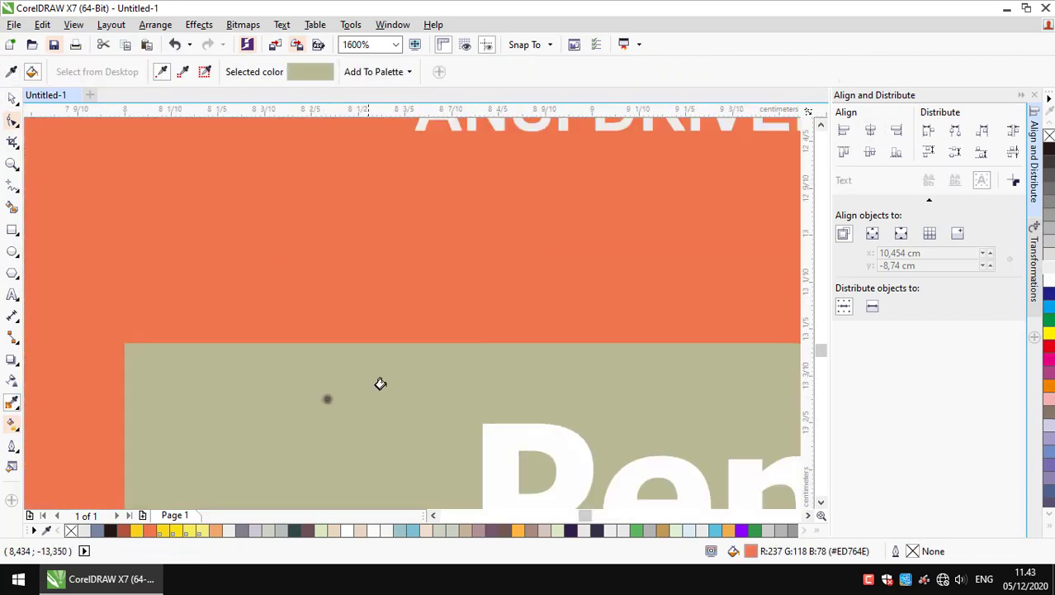
Draw a rectangle (F6) enclosing the ODBC icon below Koneksi
{"action": "scroll", "coordinate": [379, 383], "scroll_direction": "down", "scroll_amount": 2}
{"action": "scroll", "coordinate": [492, 318], "scroll_direction": "down", "scroll_amount": 1}
{"action": "scroll", "coordinate": [440, 343], "scroll_direction": "down", "scroll_amount": 1}
{"action": "key", "text": "space"}
{"action": "scroll", "coordinate": [575, 259], "scroll_direction": "down", "scroll_amount": 2}
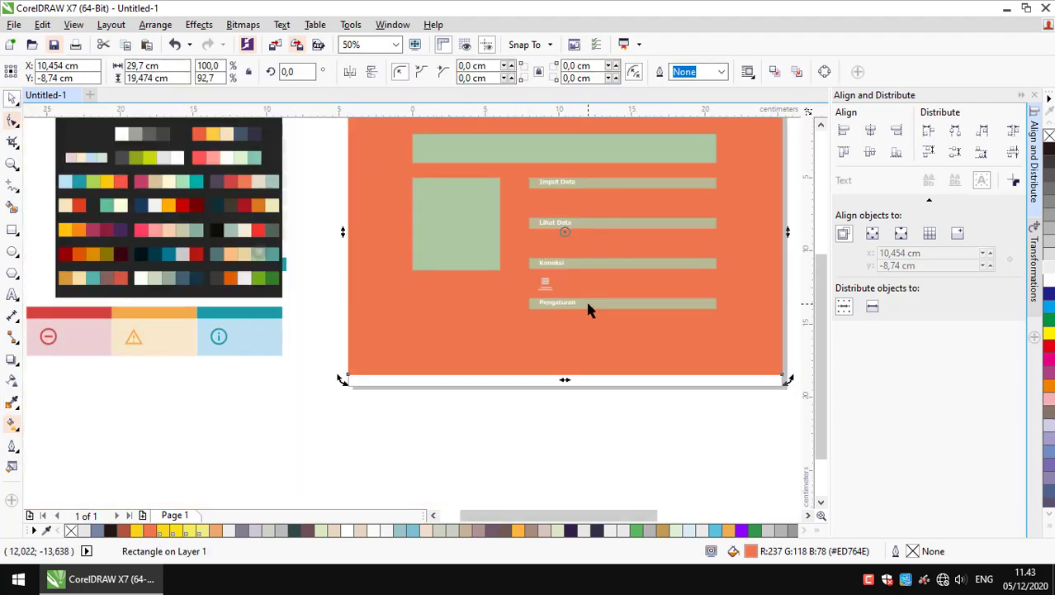
{"action": "scroll", "coordinate": [588, 309], "scroll_direction": "up", "scroll_amount": 2}
{"action": "scroll", "coordinate": [496, 271], "scroll_direction": "down", "scroll_amount": 1}
{"action": "key", "text": "F6"}
{"action": "left_click_drag", "start_coordinate": [358, 214], "coordinate": [744, 283]}
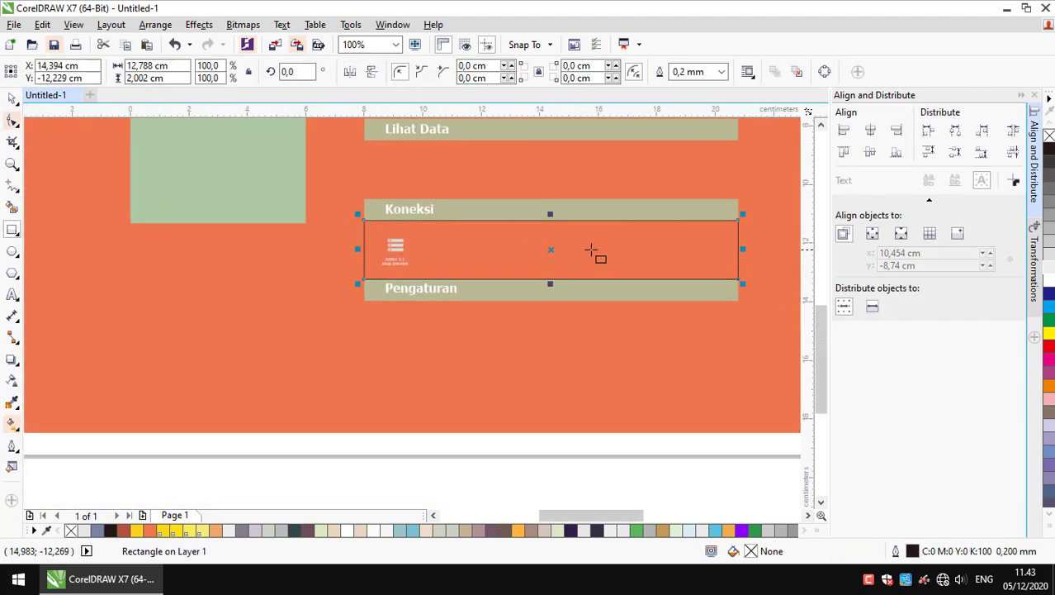
{"action": "scroll", "coordinate": [591, 250], "scroll_direction": "down", "scroll_amount": 1}
{"action": "left_click", "coordinate": [396, 421]}
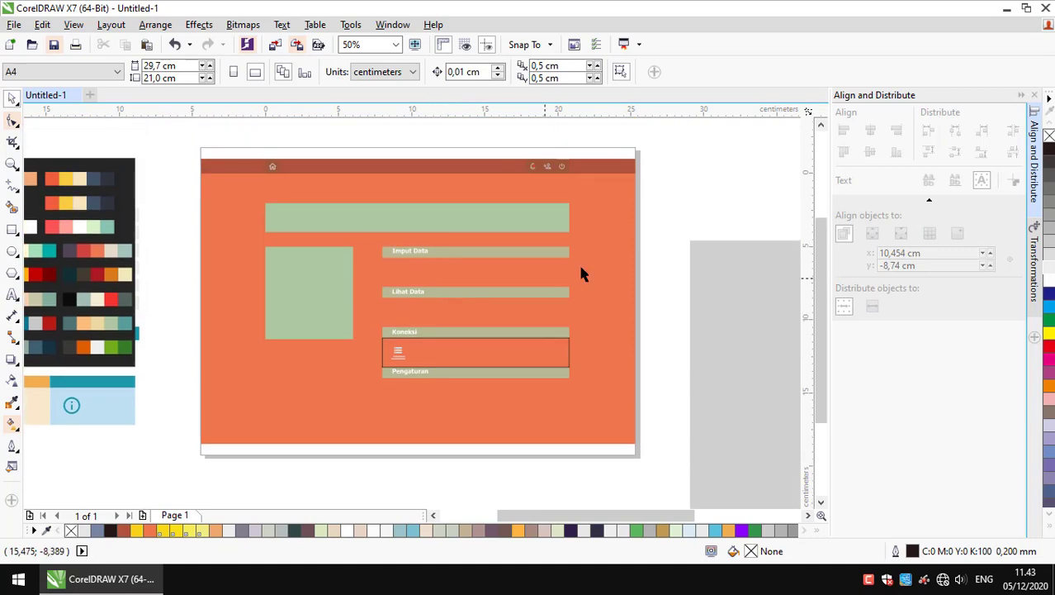
Fill the top bar with the header's dark red using the Color Eyedropper, then select the Koneksi box
{"action": "key", "text": "i"}
{"action": "left_click", "coordinate": [308, 168]}
{"action": "left_click", "coordinate": [305, 229]}
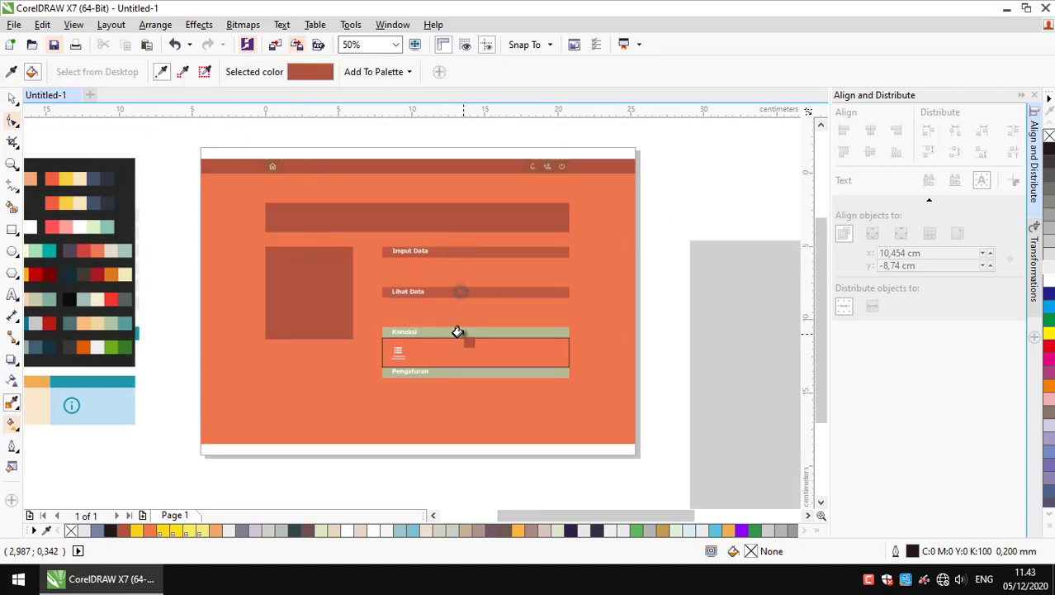
{"action": "scroll", "coordinate": [412, 358], "scroll_direction": "up", "scroll_amount": 2}
{"action": "left_click", "coordinate": [405, 344]}
Give the Koneksi box a light grey fill with the eyedropper
{"action": "scroll", "coordinate": [406, 344], "scroll_direction": "up", "scroll_amount": 1}
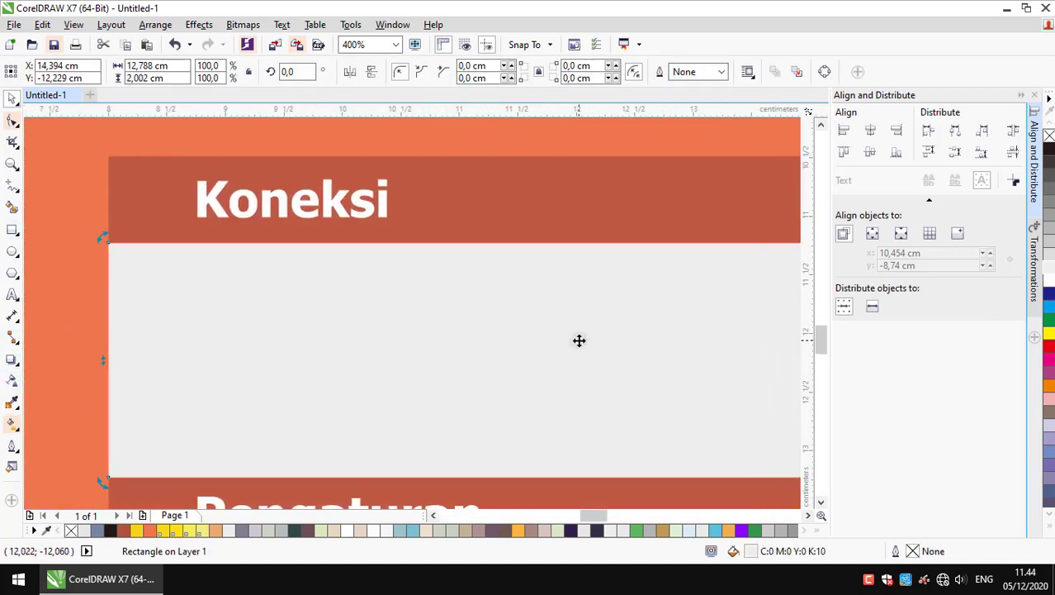
{"action": "key", "text": "i"}
{"action": "scroll", "coordinate": [245, 435], "scroll_direction": "up", "scroll_amount": 1}
{"action": "scroll", "coordinate": [244, 435], "scroll_direction": "down", "scroll_amount": 1}
{"action": "scroll", "coordinate": [264, 299], "scroll_direction": "down", "scroll_amount": 1}
{"action": "key", "text": "space"}
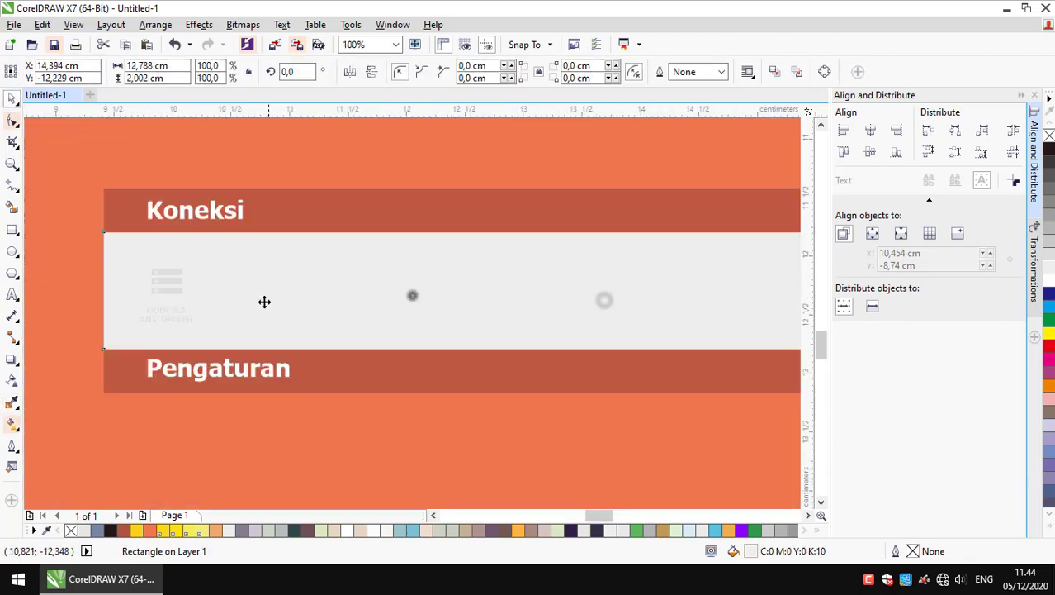
Copy the grey Koneksi box beneath Imput Data and Lihat Data
{"action": "left_click", "coordinate": [176, 290]}
{"action": "scroll", "coordinate": [306, 325], "scroll_direction": "down", "scroll_amount": 1}
{"action": "left_click", "coordinate": [310, 327]}
{"action": "scroll", "coordinate": [310, 326], "scroll_direction": "up", "scroll_amount": 2}
{"action": "scroll", "coordinate": [332, 337], "scroll_direction": "up", "scroll_amount": 1}
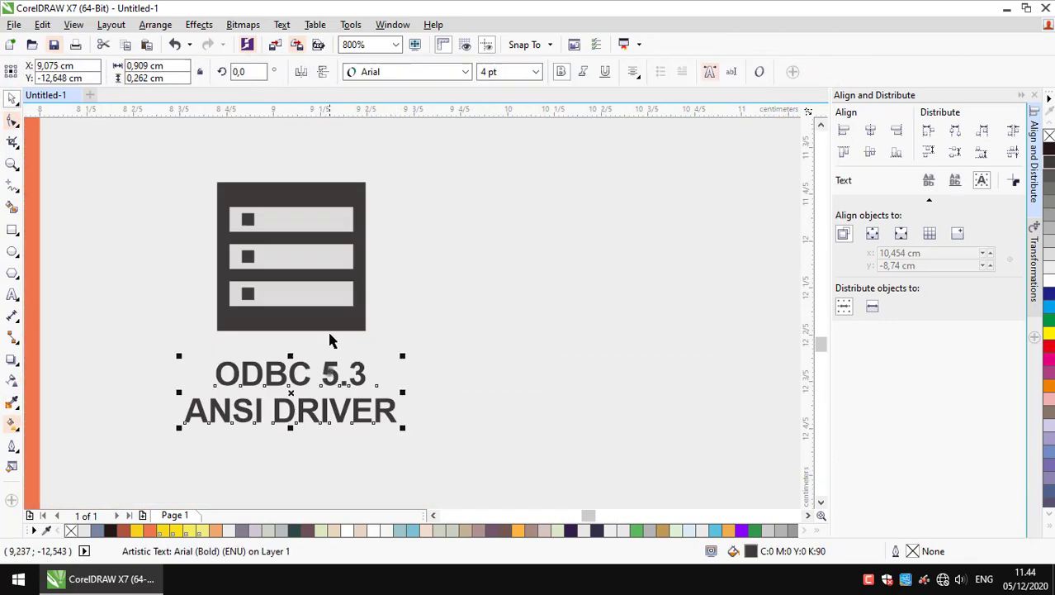
{"action": "scroll", "coordinate": [591, 340], "scroll_direction": "down", "scroll_amount": 2}
{"action": "left_click", "coordinate": [591, 340]}
{"action": "left_click", "coordinate": [519, 450]}
{"action": "scroll", "coordinate": [613, 413], "scroll_direction": "up", "scroll_amount": 1}
{"action": "left_click", "coordinate": [613, 412]}
{"action": "scroll", "coordinate": [613, 412], "scroll_direction": "down", "scroll_amount": 2}
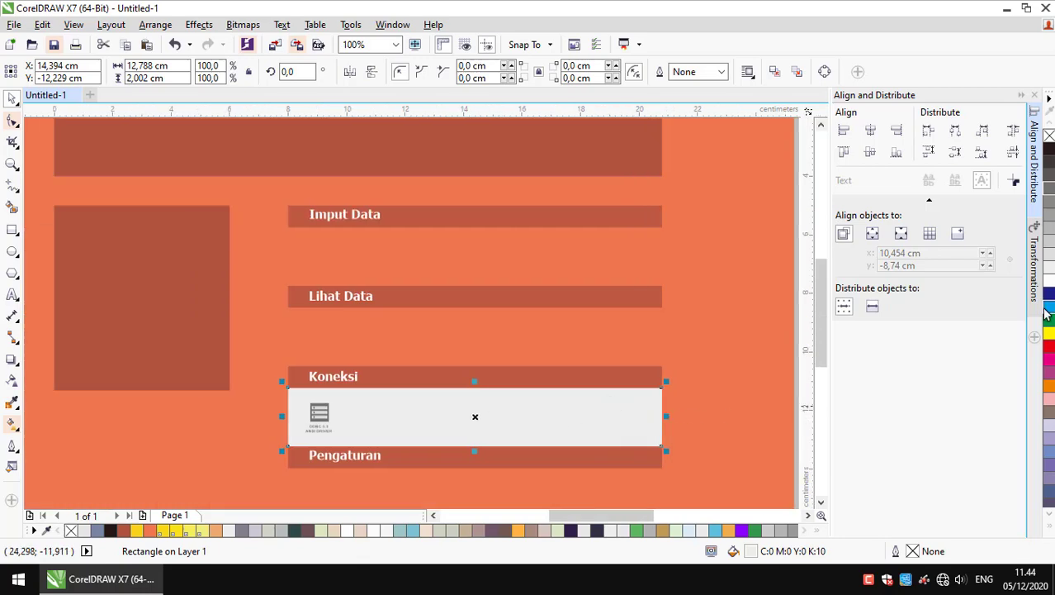
{"action": "mouse_move", "coordinate": [509, 414]}
{"action": "left_mouse_down"}
{"action": "mouse_move", "coordinate": [492, 328]}
{"action": "mouse_move", "coordinate": [502, 256]}
{"action": "left_mouse_up"}
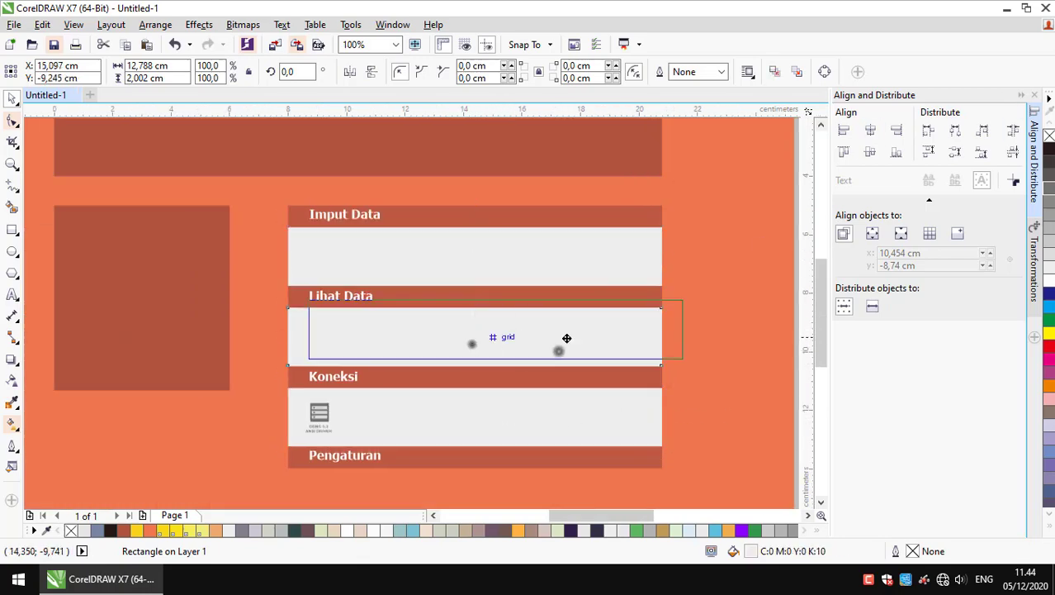
Select the ODBC server icon and browse the effects list without applying anything
{"action": "scroll", "coordinate": [557, 410], "scroll_direction": "down", "scroll_amount": 1}
{"action": "scroll", "coordinate": [380, 398], "scroll_direction": "up", "scroll_amount": 3}
{"action": "left_click", "coordinate": [417, 363]}
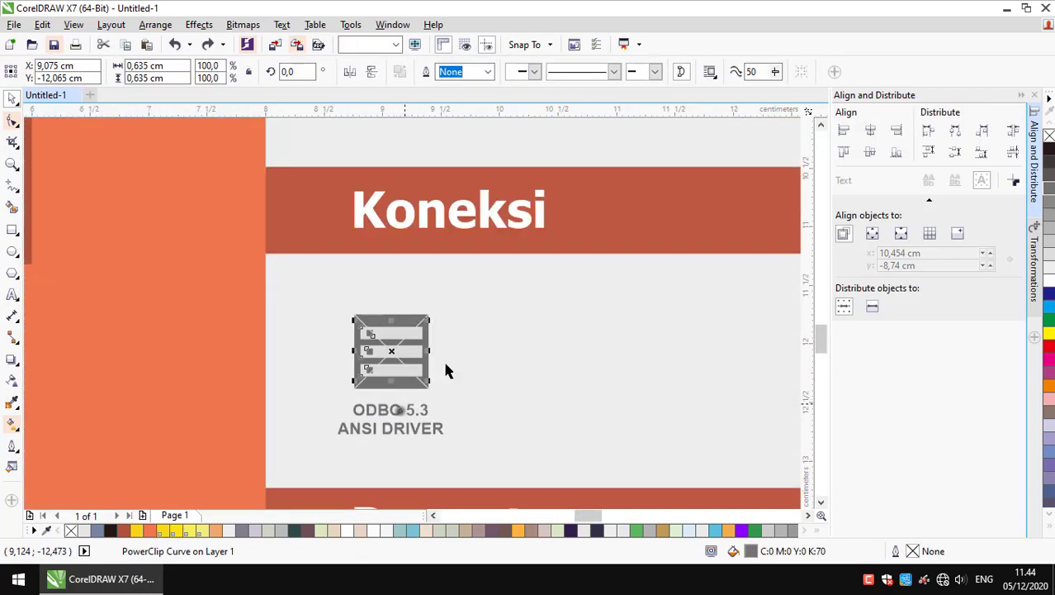
{"action": "scroll", "coordinate": [338, 416], "scroll_direction": "up", "scroll_amount": 1}
{"action": "left_click", "coordinate": [12, 98]}
{"action": "left_click", "coordinate": [199, 24]}
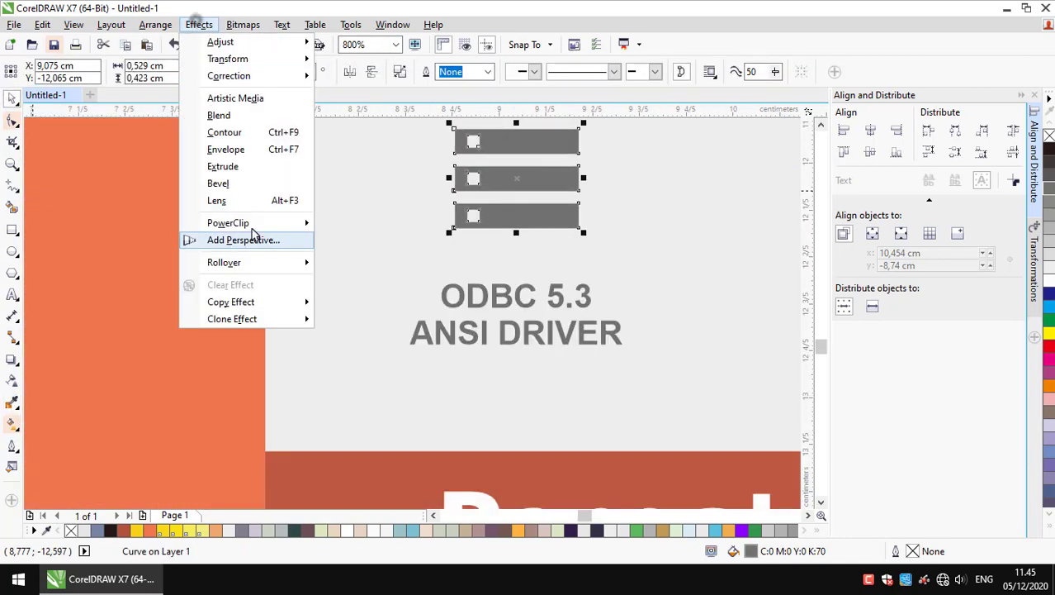
{"action": "left_click", "coordinate": [15, 99]}
{"action": "left_click", "coordinate": [501, 407]}
{"action": "scroll", "coordinate": [500, 408], "scroll_direction": "down", "scroll_amount": 2}
{"action": "scroll", "coordinate": [615, 290], "scroll_direction": "down", "scroll_amount": 1}
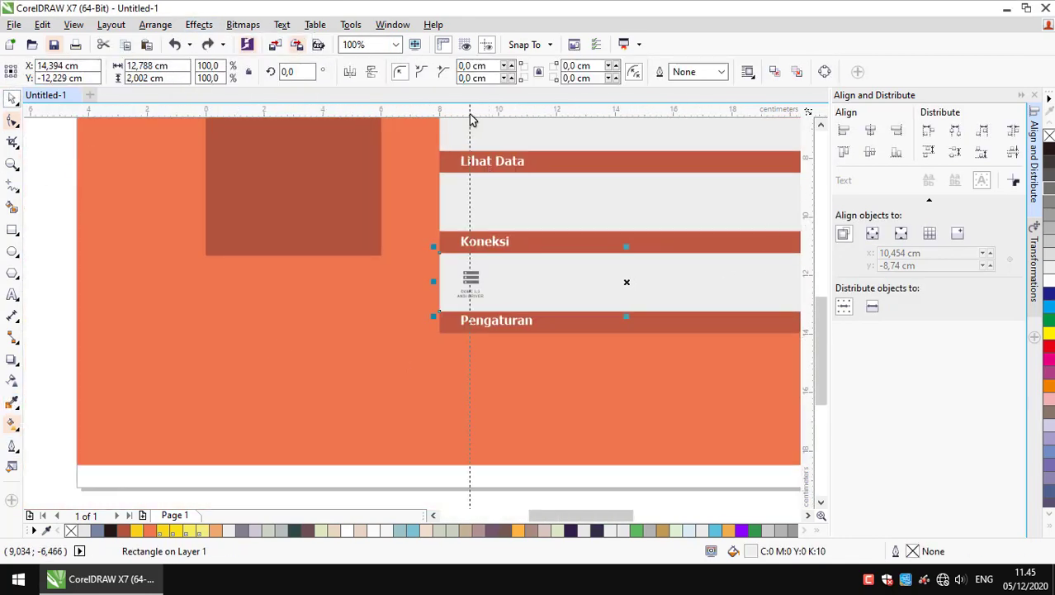
Select the vertical guide and switch the curve tool to Artistic Media brush strokes
{"action": "scroll", "coordinate": [478, 202], "scroll_direction": "up", "scroll_amount": 1}
{"action": "scroll", "coordinate": [432, 133], "scroll_direction": "up", "scroll_amount": 2}
{"action": "left_click", "coordinate": [417, 177]}
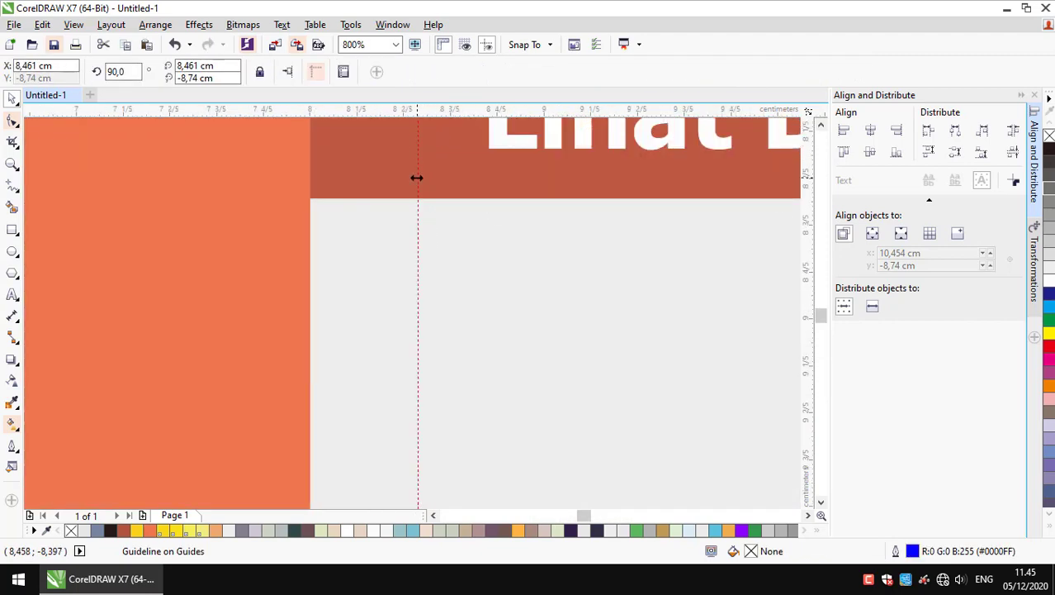
{"action": "scroll", "coordinate": [493, 253], "scroll_direction": "down", "scroll_amount": 2}
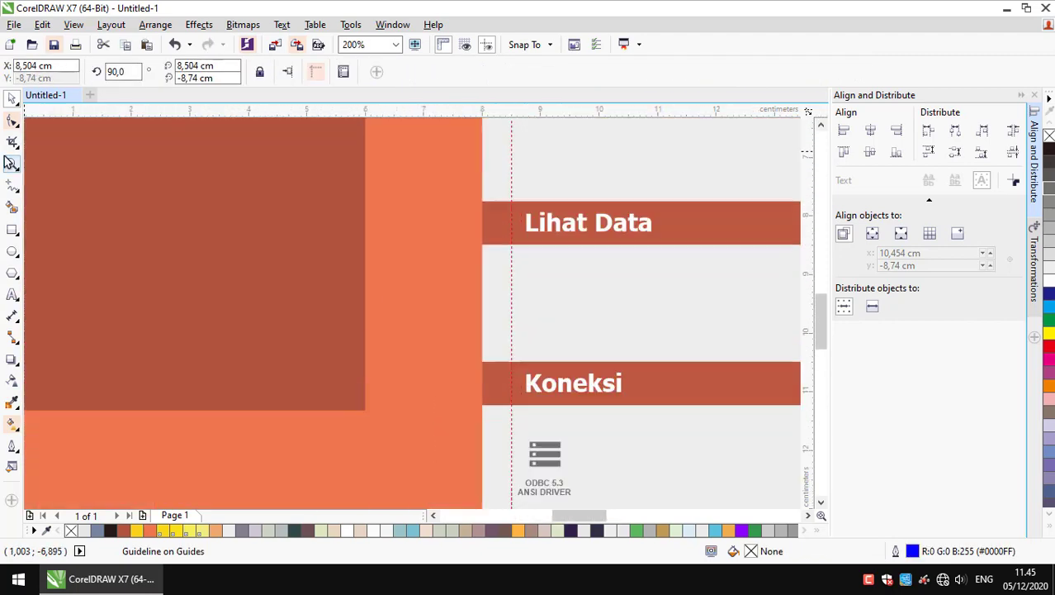
{"action": "double_click", "coordinate": [13, 186]}
{"action": "key", "text": "Escape"}
{"action": "left_click", "coordinate": [17, 192]}
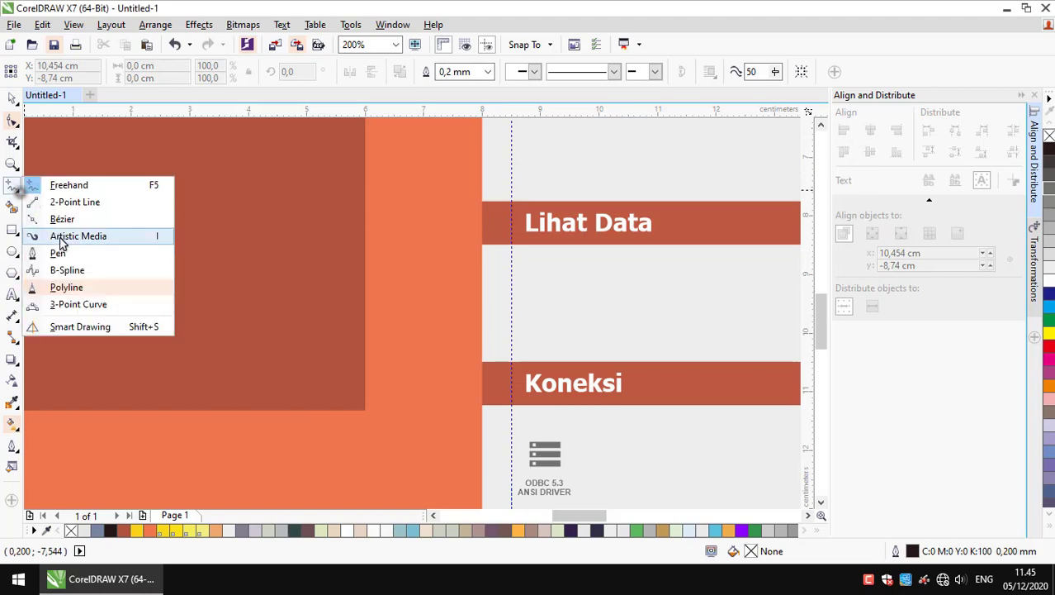
{"action": "left_click", "coordinate": [94, 232]}
Navigate along the page and select the Lihat Data label
{"action": "scroll", "coordinate": [529, 433], "scroll_direction": "down", "scroll_amount": 2}
{"action": "scroll", "coordinate": [518, 189], "scroll_direction": "up", "scroll_amount": 1}
{"action": "scroll", "coordinate": [329, 291], "scroll_direction": "up", "scroll_amount": 2}
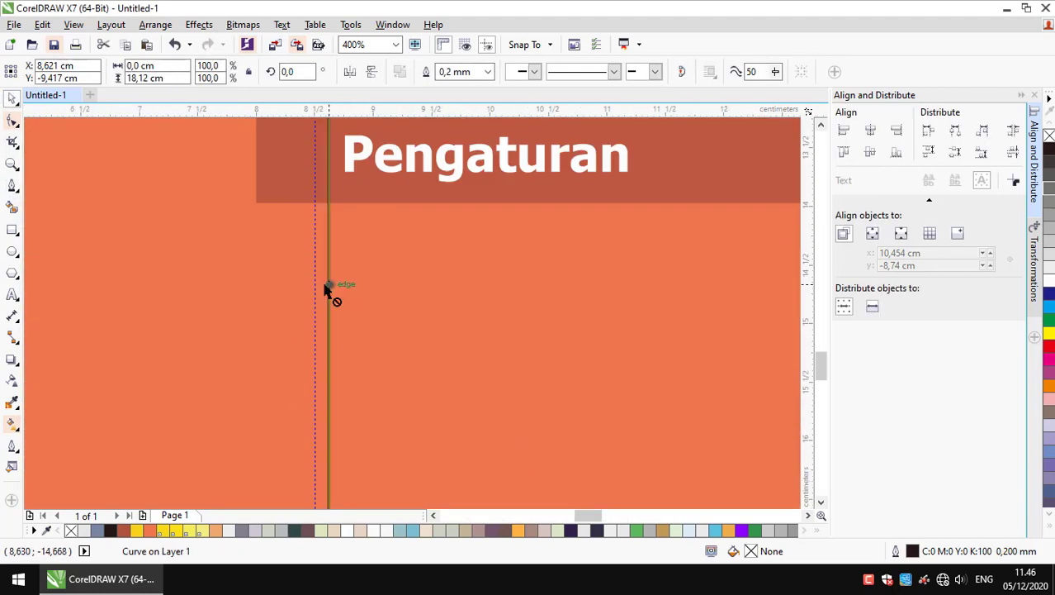
{"action": "scroll", "coordinate": [329, 292], "scroll_direction": "down", "scroll_amount": 1}
{"action": "scroll", "coordinate": [395, 278], "scroll_direction": "up", "scroll_amount": 1}
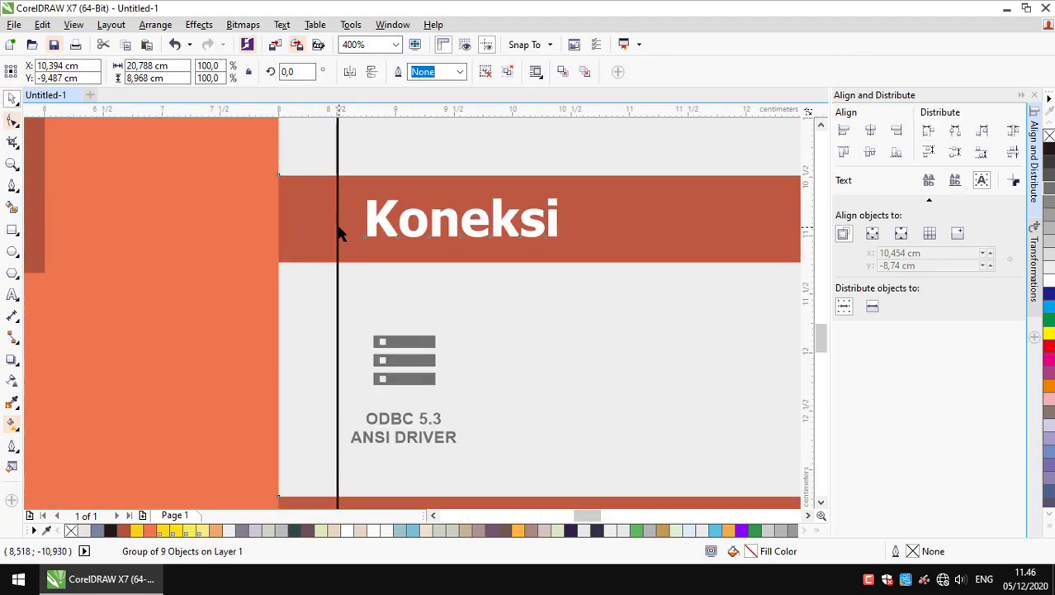
{"action": "scroll", "coordinate": [368, 227], "scroll_direction": "down", "scroll_amount": 1}
{"action": "scroll", "coordinate": [457, 315], "scroll_direction": "up", "scroll_amount": 2}
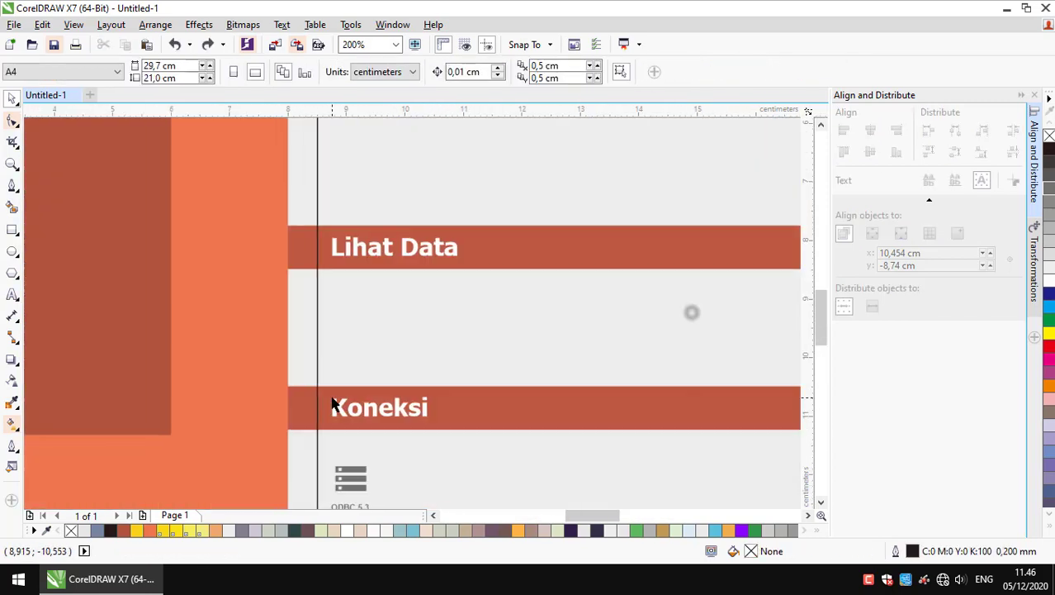
{"action": "scroll", "coordinate": [430, 301], "scroll_direction": "down", "scroll_amount": 1}
{"action": "left_click", "coordinate": [419, 274]}
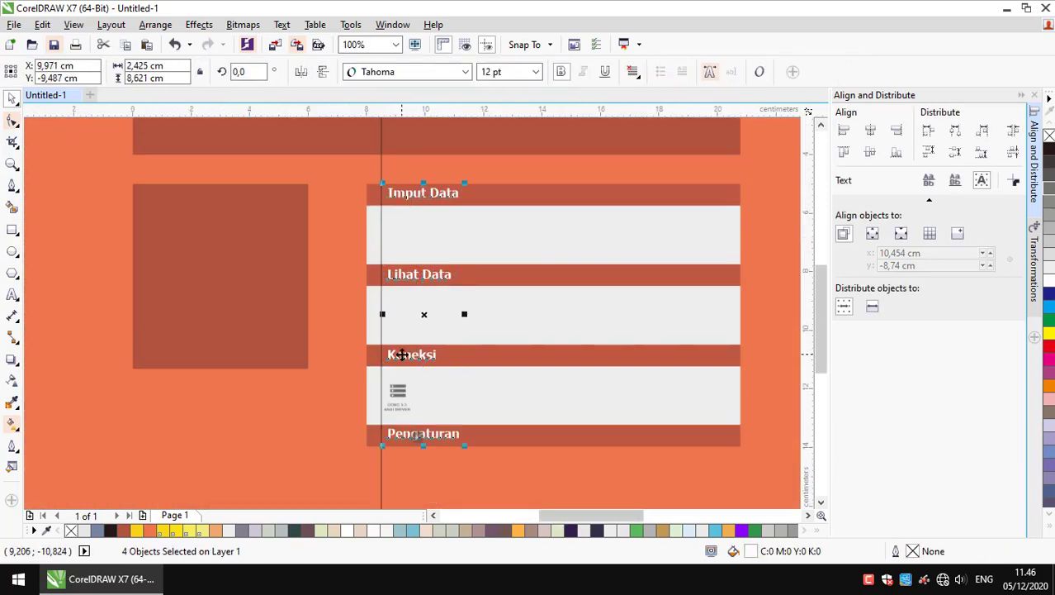
Sample the light grey box colour with the eyedropper
{"action": "scroll", "coordinate": [402, 354], "scroll_direction": "up", "scroll_amount": 2}
{"action": "scroll", "coordinate": [636, 299], "scroll_direction": "down", "scroll_amount": 3}
{"action": "key", "text": "i"}
{"action": "scroll", "coordinate": [264, 243], "scroll_direction": "up", "scroll_amount": 1}
{"action": "left_click", "coordinate": [509, 338]}
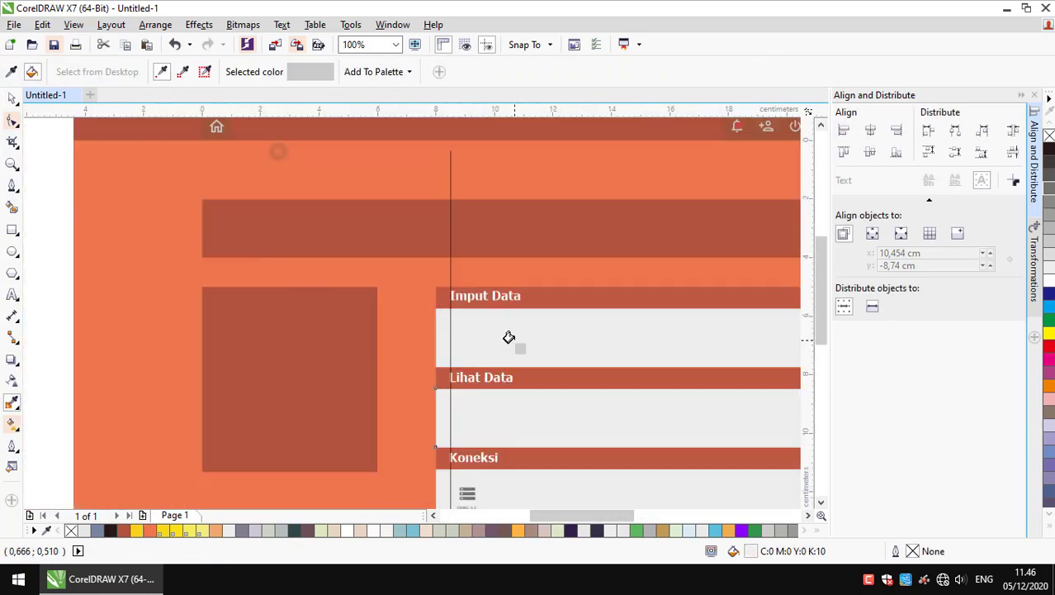
{"action": "scroll", "coordinate": [509, 338], "scroll_direction": "up", "scroll_amount": 2}
{"action": "scroll", "coordinate": [442, 393], "scroll_direction": "down", "scroll_amount": 3}
{"action": "scroll", "coordinate": [464, 412], "scroll_direction": "down", "scroll_amount": 2}
{"action": "key", "text": "space"}
{"action": "scroll", "coordinate": [389, 257], "scroll_direction": "down", "scroll_amount": 2}
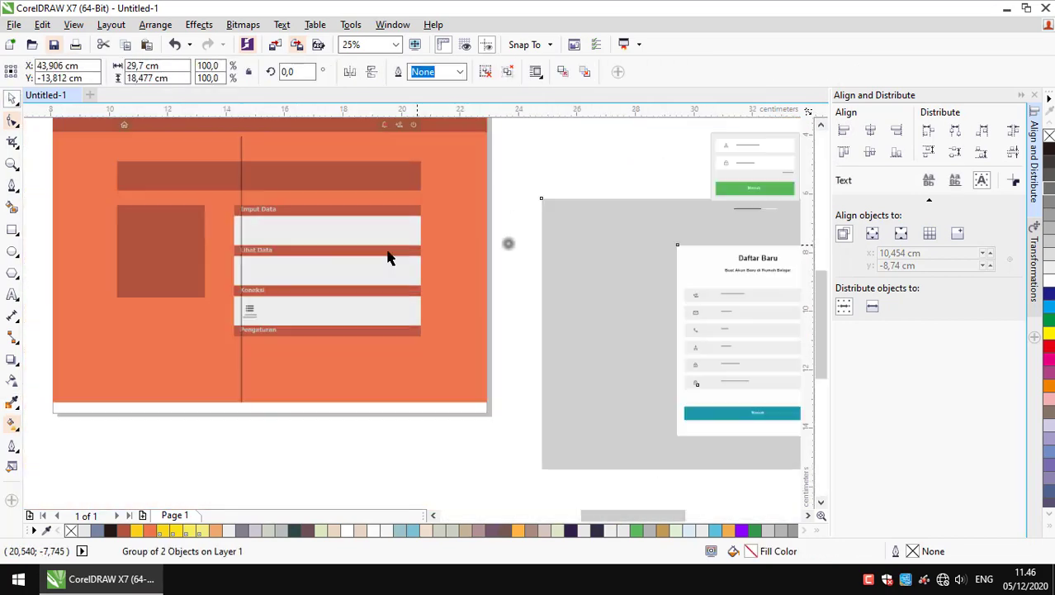
{"action": "scroll", "coordinate": [388, 258], "scroll_direction": "up", "scroll_amount": 2}
Select the ODBC icon and the grey box behind it
{"action": "left_click", "coordinate": [142, 157]}
{"action": "scroll", "coordinate": [212, 337], "scroll_direction": "up", "scroll_amount": 2}
{"action": "scroll", "coordinate": [213, 363], "scroll_direction": "up", "scroll_amount": 1}
{"action": "left_click", "coordinate": [329, 290]}
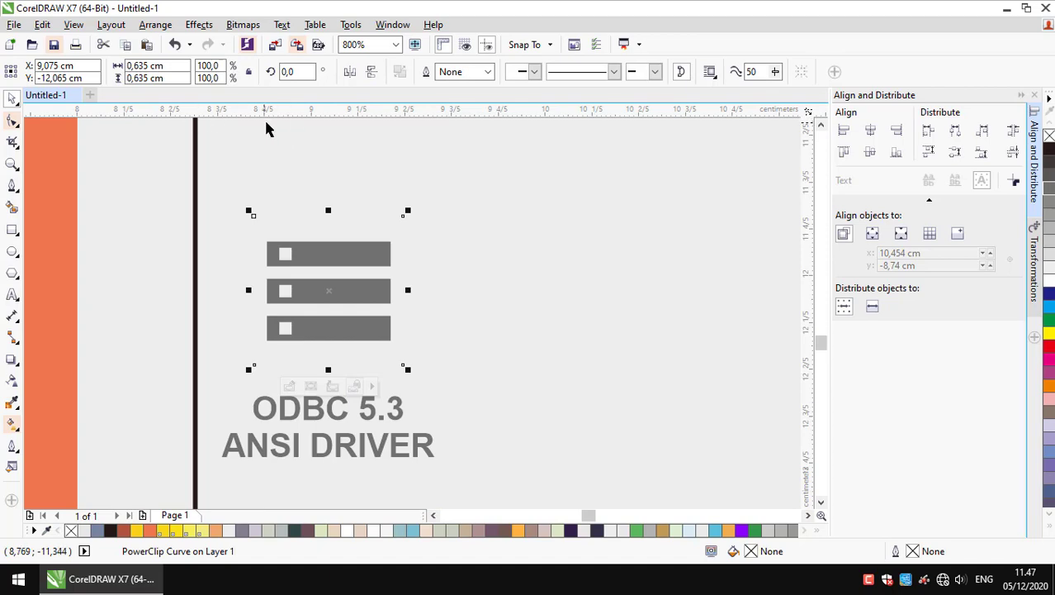
{"action": "scroll", "coordinate": [471, 279], "scroll_direction": "down", "scroll_amount": 3}
{"action": "left_click", "coordinate": [470, 279]}
{"action": "scroll", "coordinate": [473, 281], "scroll_direction": "up", "scroll_amount": 2}
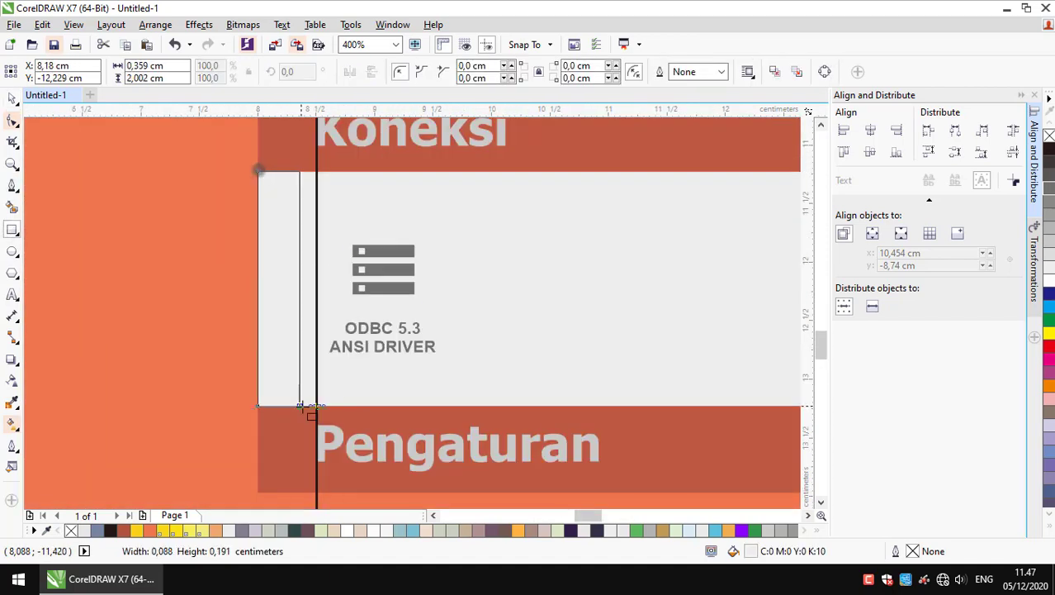
Move the vertical line 0.909 cm to the right using the Transformations position settings
{"action": "left_click", "coordinate": [1033, 260]}
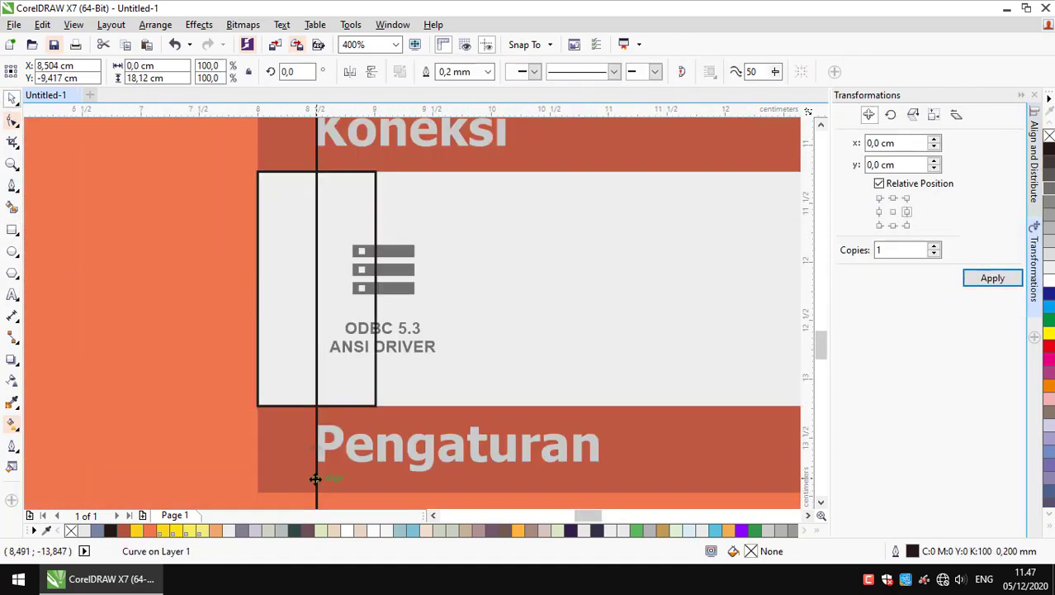
{"action": "left_click_drag", "start_coordinate": [316, 479], "coordinate": [409, 479]}
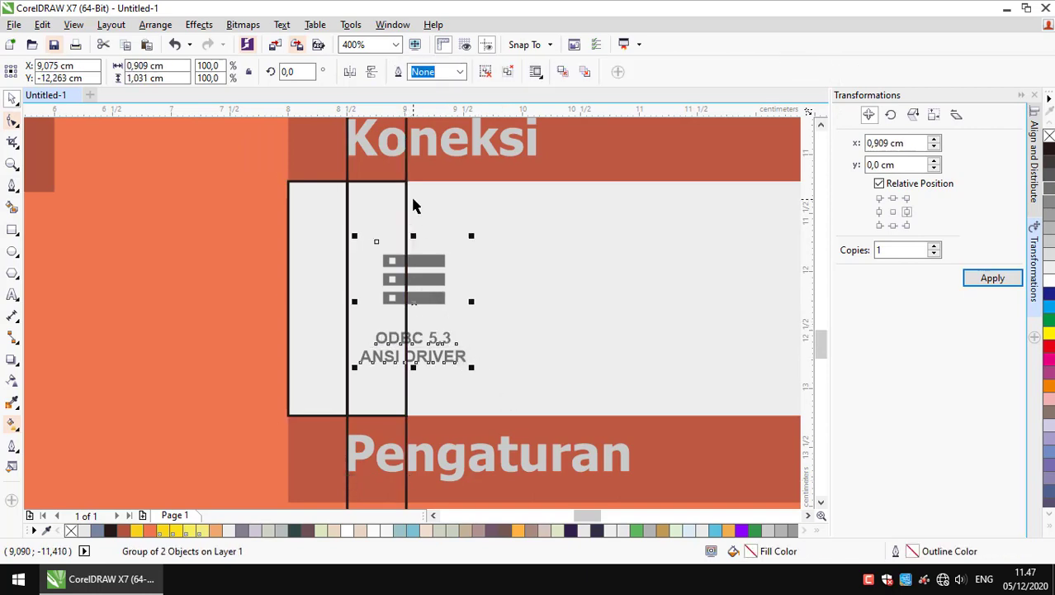
{"action": "key", "text": "ctrl+shift+a"}
{"action": "scroll", "coordinate": [456, 241], "scroll_direction": "down", "scroll_amount": 3}
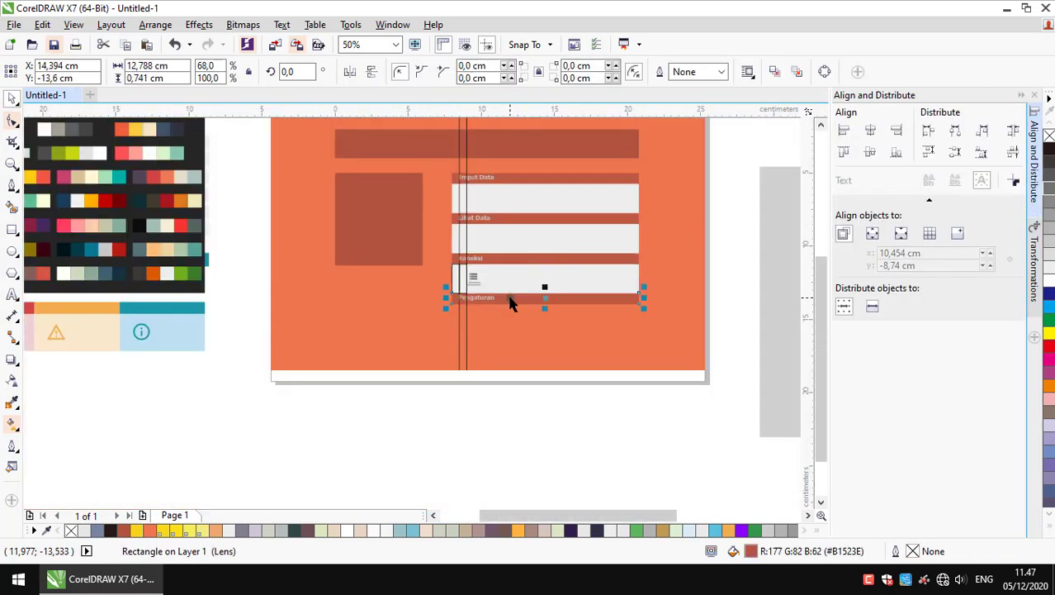
{"action": "scroll", "coordinate": [457, 241], "scroll_direction": "up", "scroll_amount": 2}
Align the two vertical lines, then clear the selection
{"action": "left_click", "coordinate": [844, 131]}
{"action": "scroll", "coordinate": [648, 245], "scroll_direction": "down", "scroll_amount": 2}
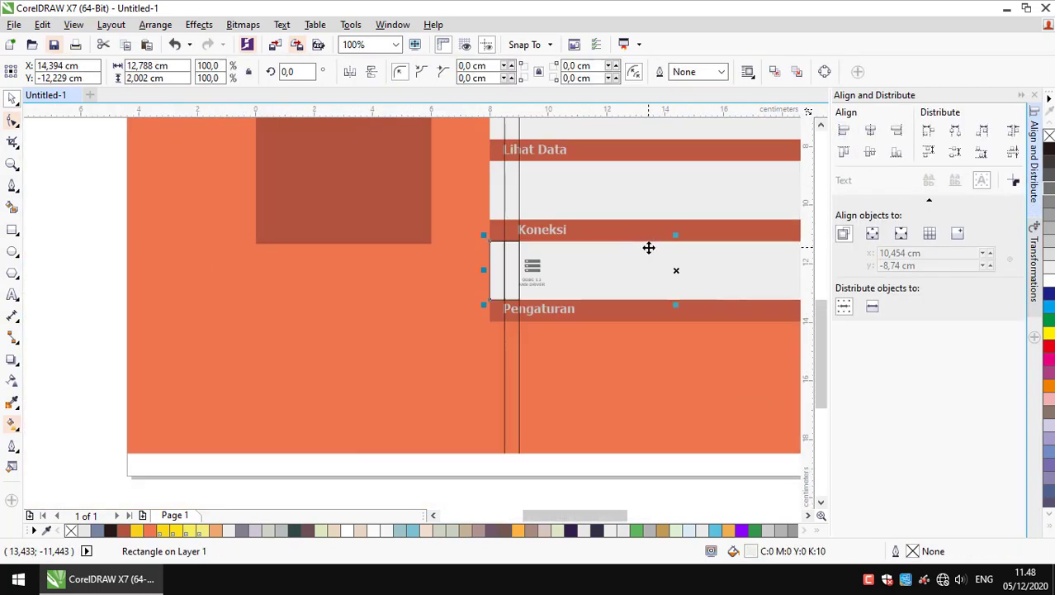
{"action": "scroll", "coordinate": [502, 207], "scroll_direction": "up", "scroll_amount": 2}
{"action": "key", "text": "Escape"}
{"action": "scroll", "coordinate": [502, 241], "scroll_direction": "down", "scroll_amount": 3}
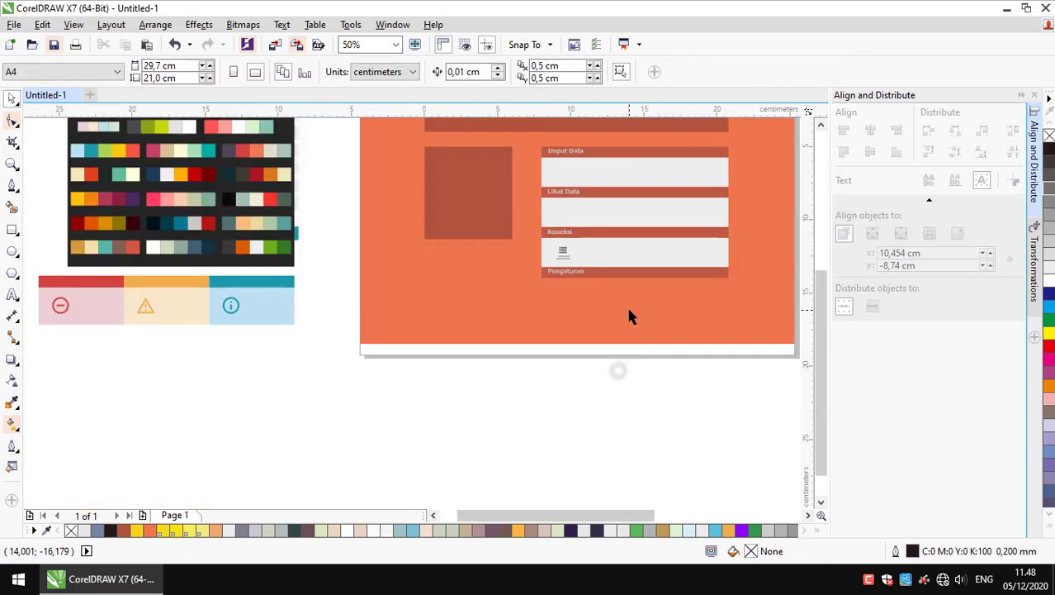
Select one of the vertical lines, then the four panel headings
{"action": "left_click", "coordinate": [626, 304]}
{"action": "scroll", "coordinate": [537, 245], "scroll_direction": "up", "scroll_amount": 3}
{"action": "scroll", "coordinate": [537, 245], "scroll_direction": "up", "scroll_amount": 1}
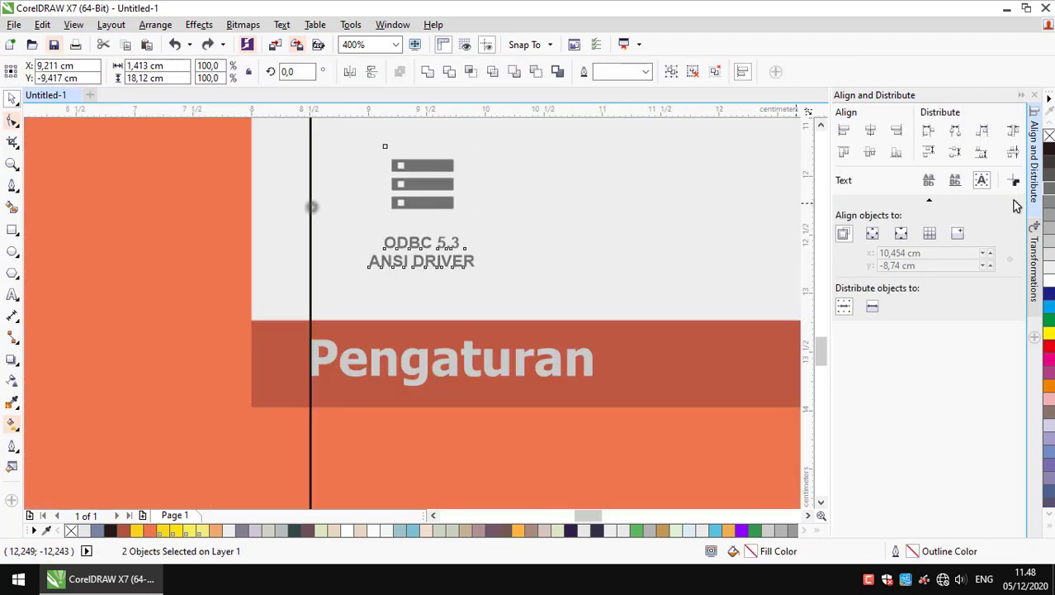
{"action": "scroll", "coordinate": [553, 399], "scroll_direction": "down", "scroll_amount": 3}
{"action": "scroll", "coordinate": [577, 361], "scroll_direction": "up", "scroll_amount": 2}
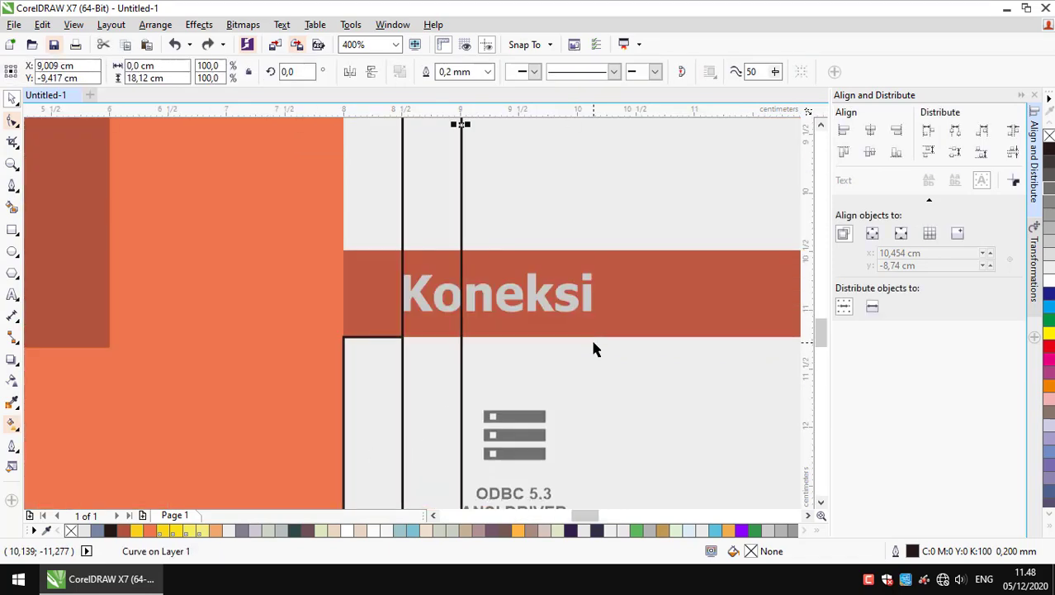
{"action": "left_click", "coordinate": [590, 336]}
{"action": "scroll", "coordinate": [584, 297], "scroll_direction": "down", "scroll_amount": 2}
{"action": "left_click", "coordinate": [602, 401], "text": "shift"}
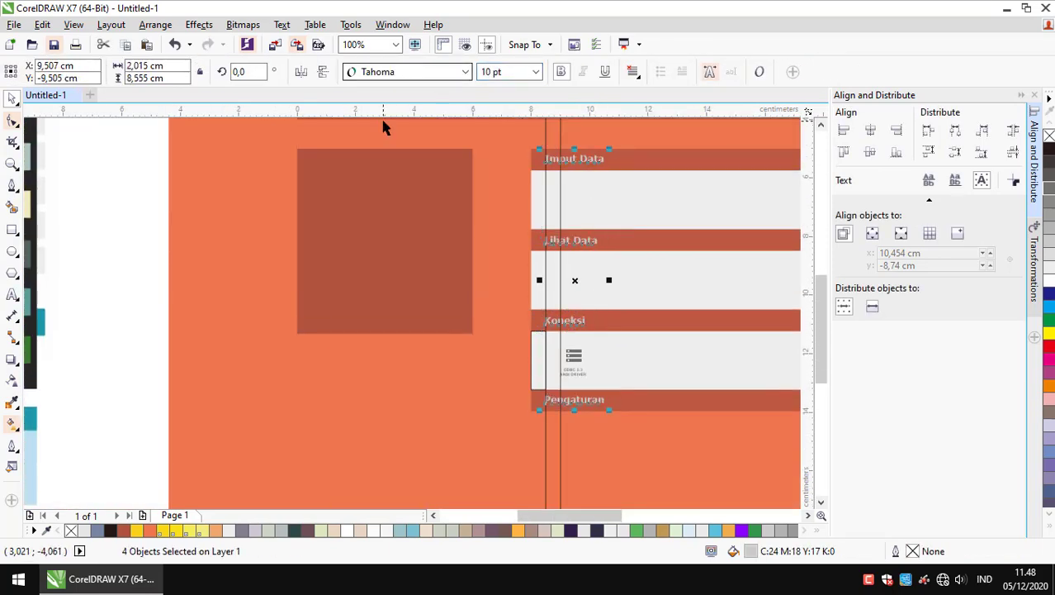
{"action": "scroll", "coordinate": [580, 254], "scroll_direction": "up", "scroll_amount": 1}
{"action": "scroll", "coordinate": [599, 382], "scroll_direction": "down", "scroll_amount": 1}
{"action": "scroll", "coordinate": [580, 278], "scroll_direction": "up", "scroll_amount": 2}
Select the Koneksi panel rectangle while checking the layout at different zoom levels
{"action": "left_click", "coordinate": [580, 279]}
{"action": "scroll", "coordinate": [670, 252], "scroll_direction": "down", "scroll_amount": 2}
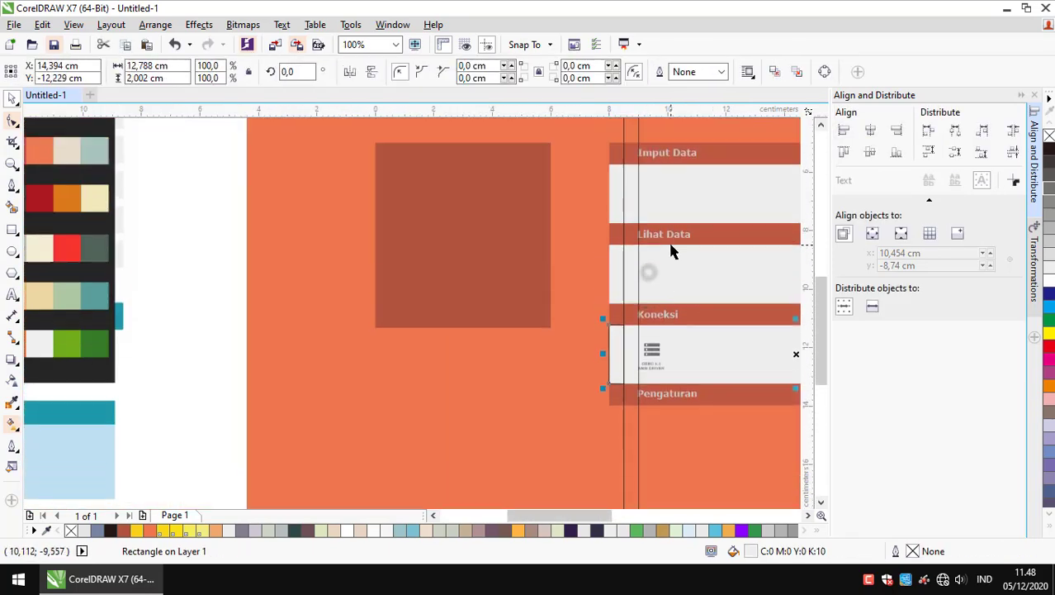
{"action": "scroll", "coordinate": [671, 252], "scroll_direction": "up", "scroll_amount": 1}
{"action": "scroll", "coordinate": [542, 207], "scroll_direction": "down", "scroll_amount": 2}
{"action": "scroll", "coordinate": [565, 394], "scroll_direction": "down", "scroll_amount": 2}
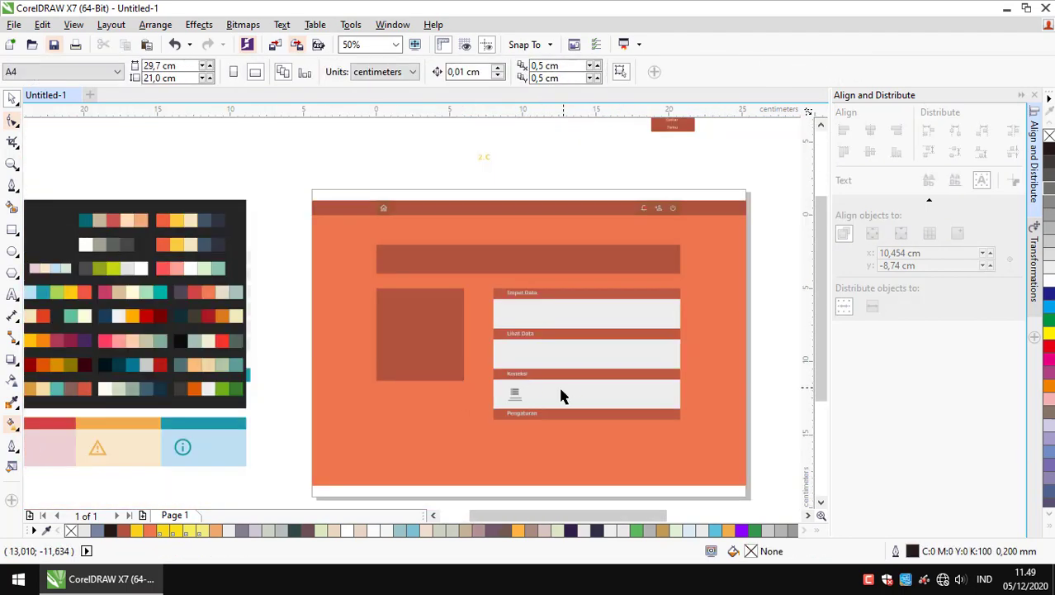
{"action": "scroll", "coordinate": [566, 394], "scroll_direction": "up", "scroll_amount": 2}
{"action": "scroll", "coordinate": [694, 247], "scroll_direction": "down", "scroll_amount": 2}
{"action": "left_click", "coordinate": [591, 408]}
{"action": "scroll", "coordinate": [576, 363], "scroll_direction": "up", "scroll_amount": 1}
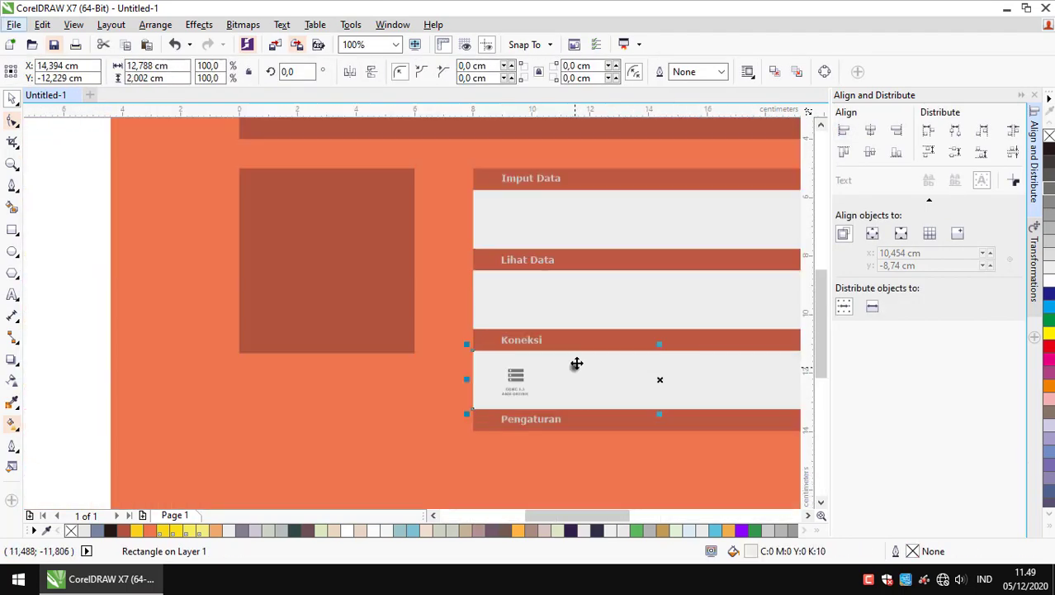
Make the light content panels translucent over the orange background with the Transparency tool
{"action": "scroll", "coordinate": [595, 226], "scroll_direction": "down", "scroll_amount": 1}
{"action": "left_click_drag", "start_coordinate": [622, 341], "coordinate": [611, 277]}
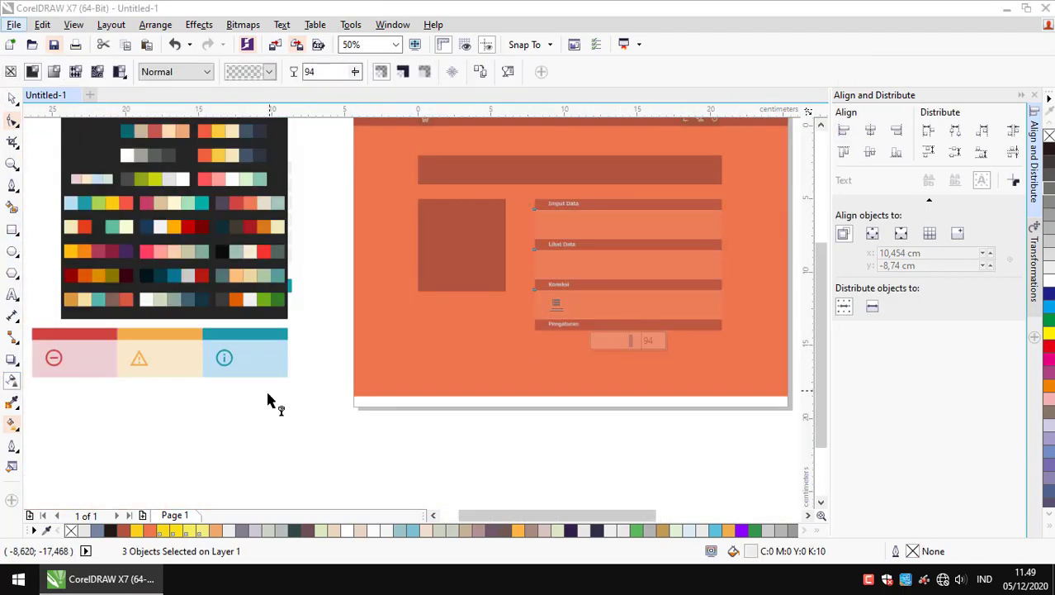
{"action": "scroll", "coordinate": [582, 242], "scroll_direction": "up", "scroll_amount": 1}
{"action": "scroll", "coordinate": [507, 273], "scroll_direction": "up", "scroll_amount": 1}
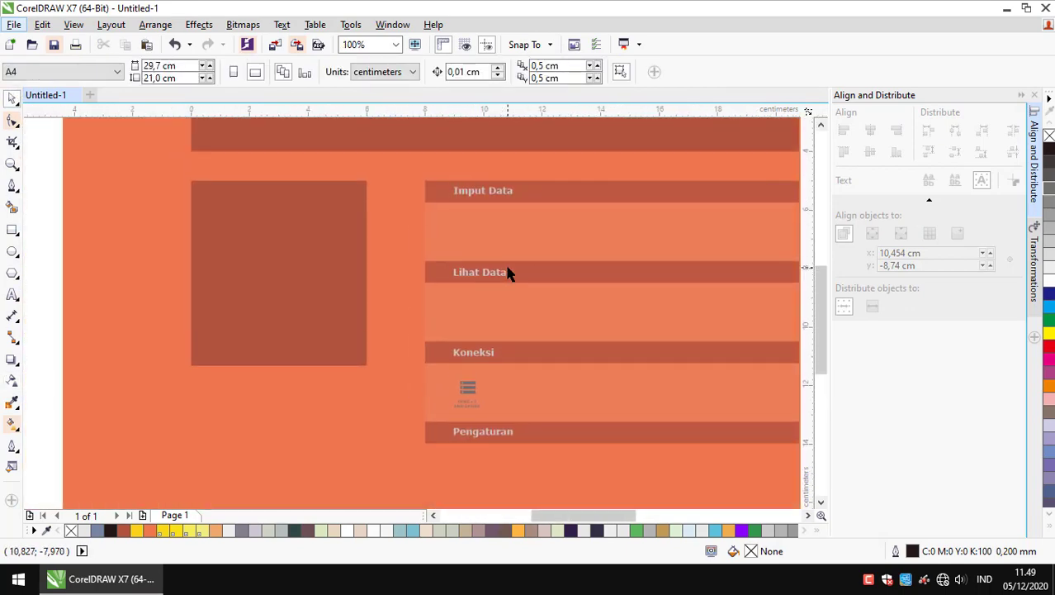
{"action": "scroll", "coordinate": [502, 370], "scroll_direction": "up", "scroll_amount": 2}
{"action": "key", "text": "i"}
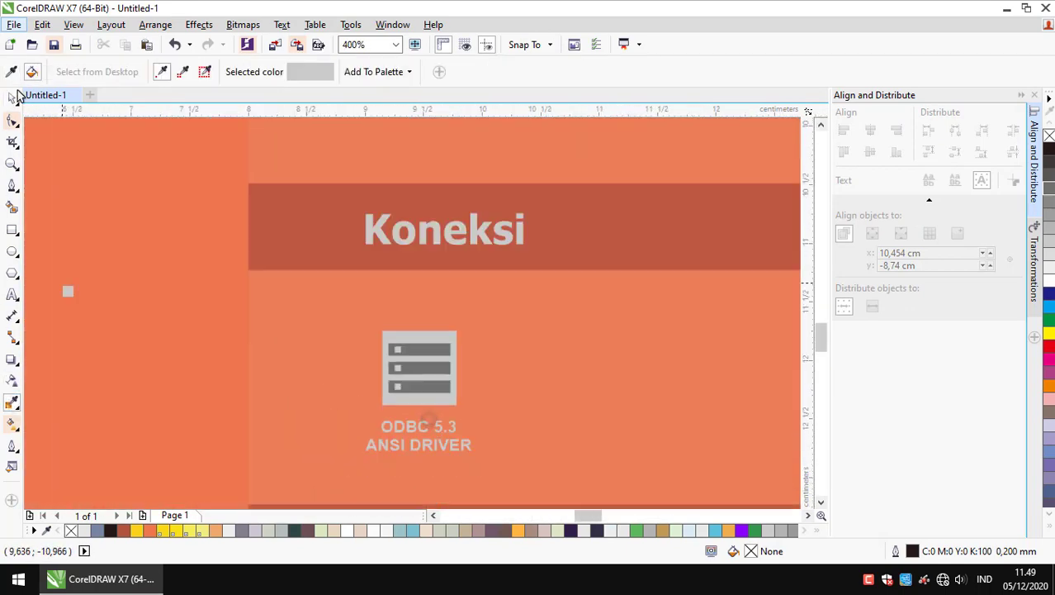
{"action": "left_click", "coordinate": [12, 97]}
Select the server icon group and the orange page background, then deselect
{"action": "left_click", "coordinate": [450, 420]}
{"action": "scroll", "coordinate": [421, 374], "scroll_direction": "down", "scroll_amount": 1}
{"action": "scroll", "coordinate": [428, 385], "scroll_direction": "up", "scroll_amount": 1}
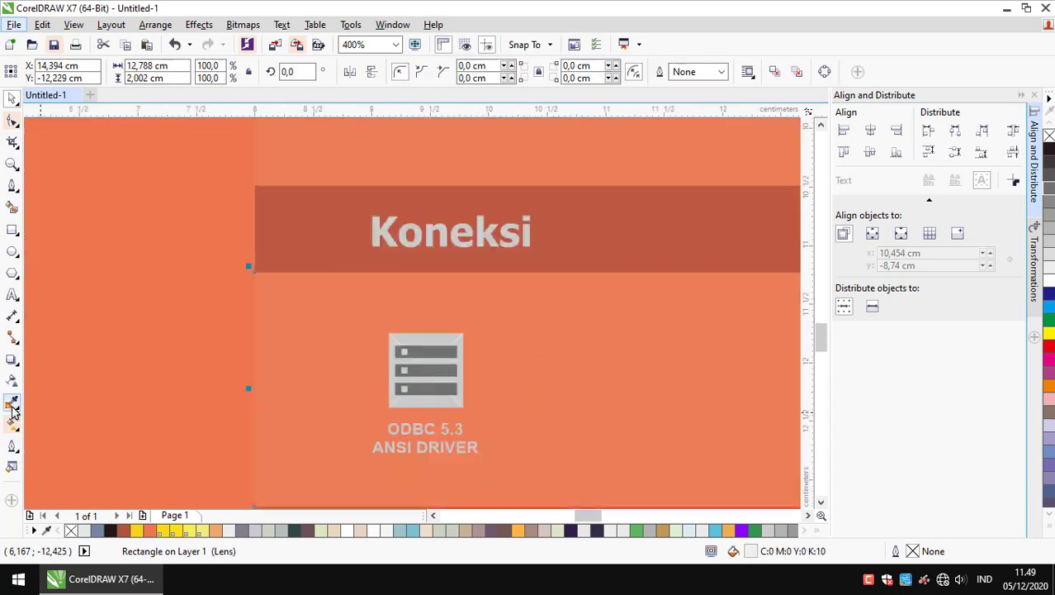
{"action": "scroll", "coordinate": [428, 386], "scroll_direction": "up", "scroll_amount": 1}
{"action": "key", "text": "i"}
{"action": "scroll", "coordinate": [369, 298], "scroll_direction": "down", "scroll_amount": 2}
{"action": "left_click", "coordinate": [199, 24]}
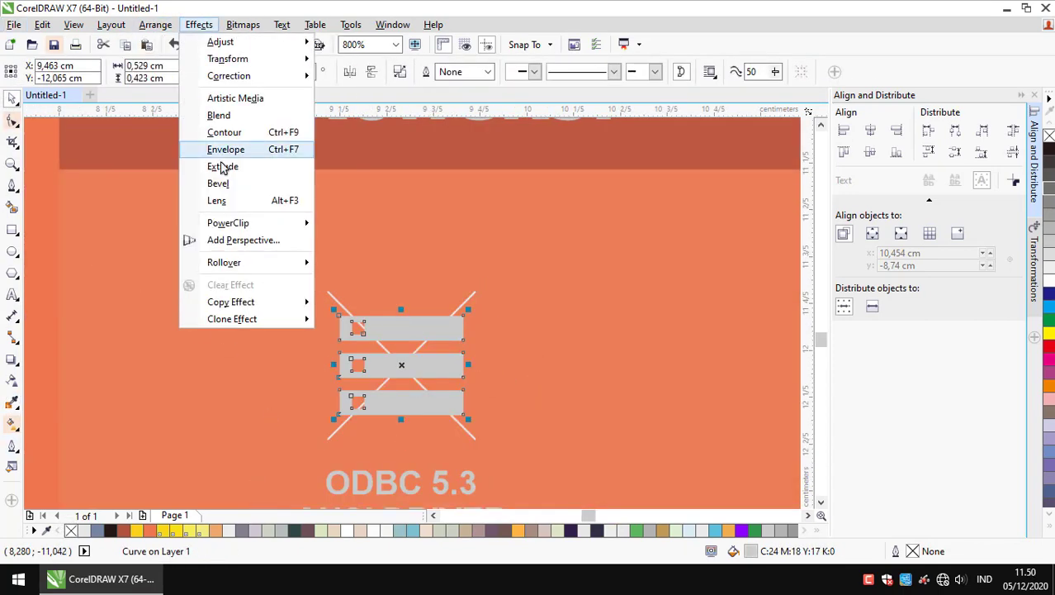
{"action": "left_click", "coordinate": [391, 235]}
{"action": "scroll", "coordinate": [264, 339], "scroll_direction": "down", "scroll_amount": 2}
{"action": "scroll", "coordinate": [307, 349], "scroll_direction": "up", "scroll_amount": 1}
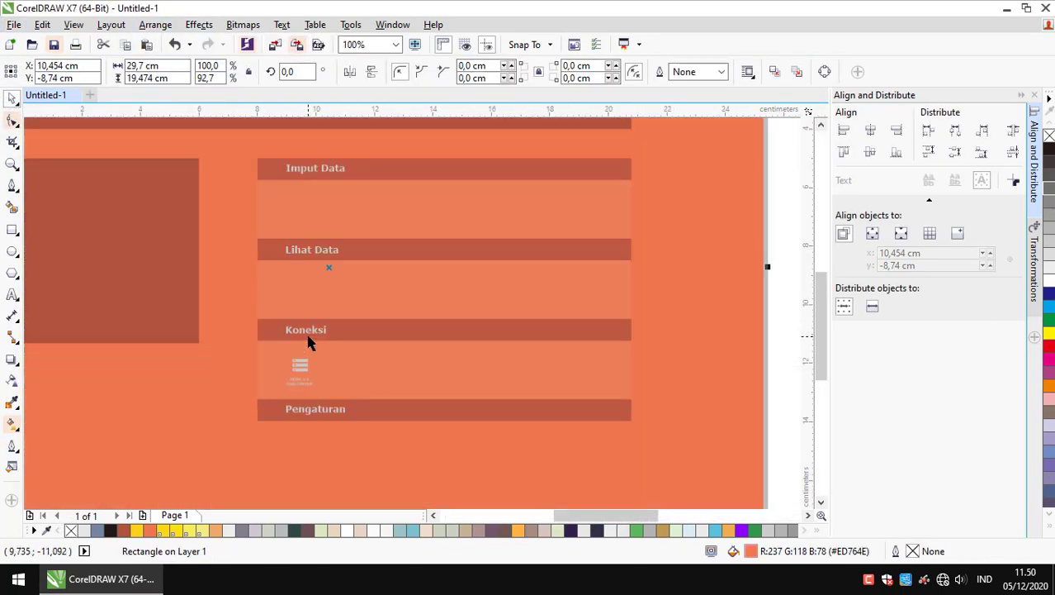
{"action": "scroll", "coordinate": [307, 341], "scroll_direction": "down", "scroll_amount": 1}
{"action": "key", "text": "Escape"}
{"action": "scroll", "coordinate": [416, 293], "scroll_direction": "up", "scroll_amount": 1}
Drag a copy of the Koneksi panel rectangle below the Pengaturan heading
{"action": "left_click", "coordinate": [393, 325]}
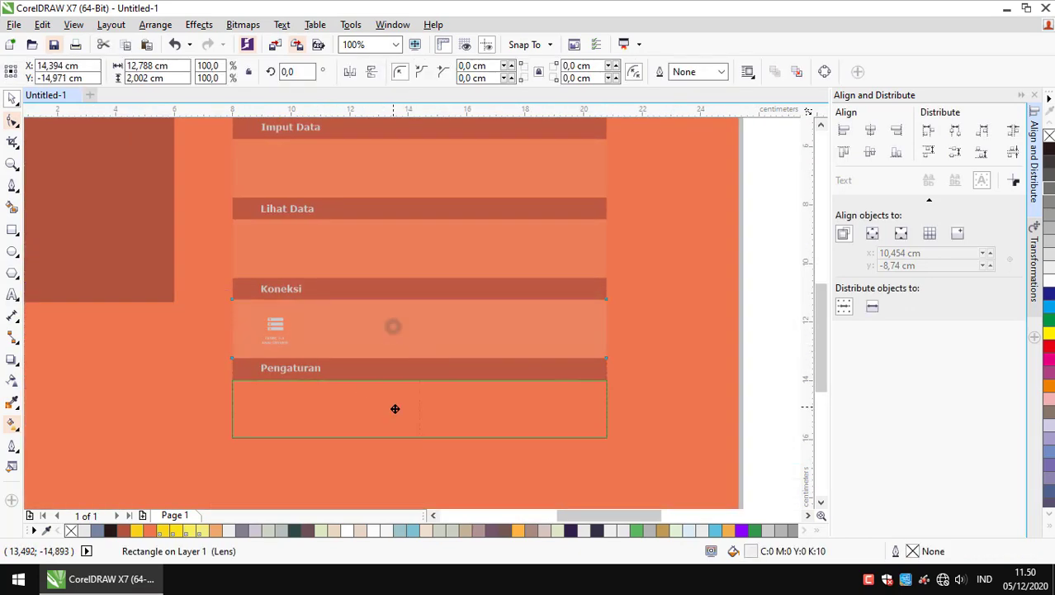
{"action": "left_click", "coordinate": [734, 361]}
{"action": "scroll", "coordinate": [721, 378], "scroll_direction": "down", "scroll_amount": 1}
{"action": "scroll", "coordinate": [570, 327], "scroll_direction": "up", "scroll_amount": 2}
{"action": "scroll", "coordinate": [459, 384], "scroll_direction": "down", "scroll_amount": 2}
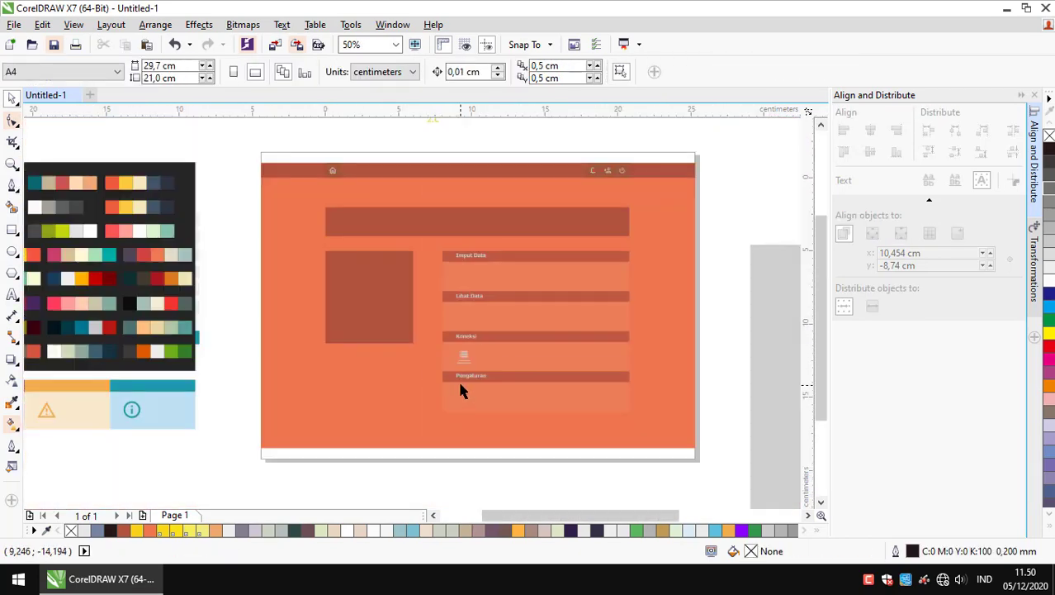
{"action": "scroll", "coordinate": [458, 378], "scroll_direction": "up", "scroll_amount": 2}
Open the icon library file 004.cdr from the CDR folder
{"action": "key", "text": "alt+w"}
{"action": "left_click", "coordinate": [15, 24]}
{"action": "left_click", "coordinate": [32, 44]}
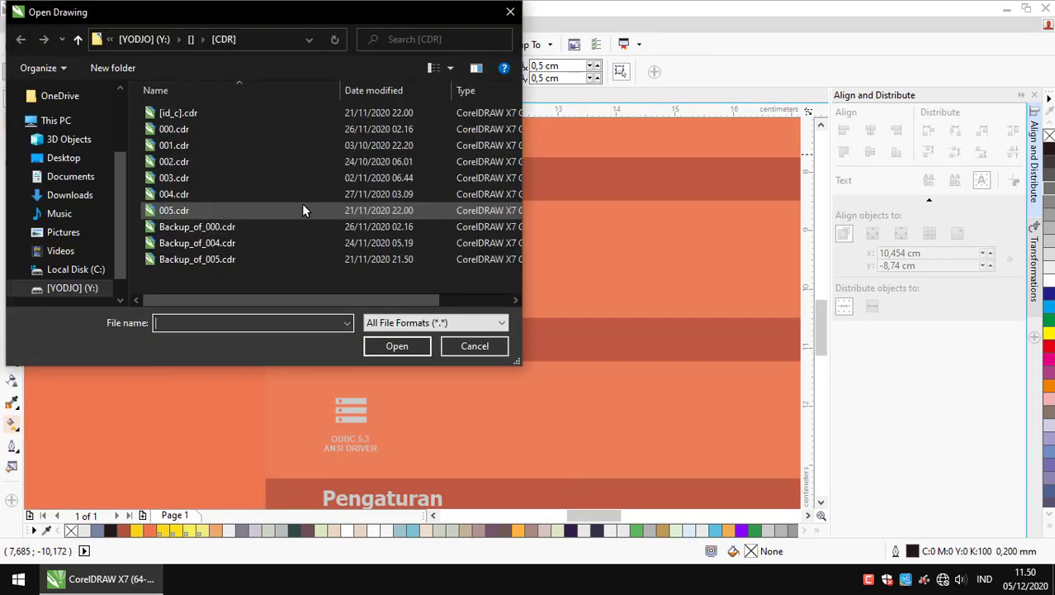
{"action": "double_click", "coordinate": [301, 203]}
Select the check_box icon in 004.cdr and return to the dashboard mockup
{"action": "scroll", "coordinate": [429, 367], "scroll_direction": "right", "scroll_amount": 3}
{"action": "scroll", "coordinate": [429, 366], "scroll_direction": "down", "scroll_amount": 1}
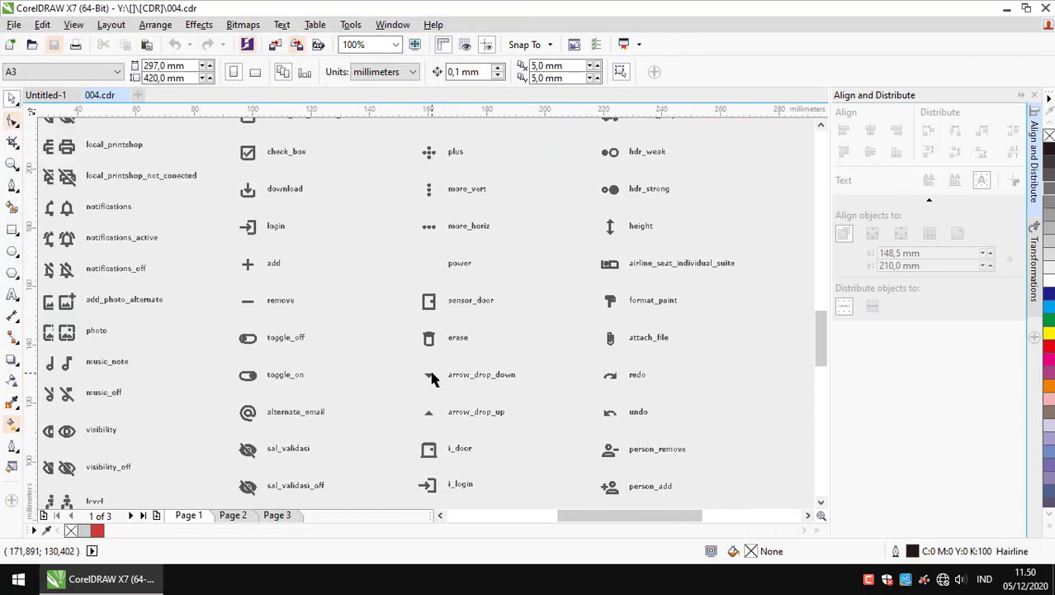
{"action": "scroll", "coordinate": [428, 367], "scroll_direction": "up", "scroll_amount": 1}
{"action": "scroll", "coordinate": [429, 367], "scroll_direction": "up", "scroll_amount": 3}
{"action": "left_click", "coordinate": [309, 399]}
{"action": "scroll", "coordinate": [348, 342], "scroll_direction": "up", "scroll_amount": 1}
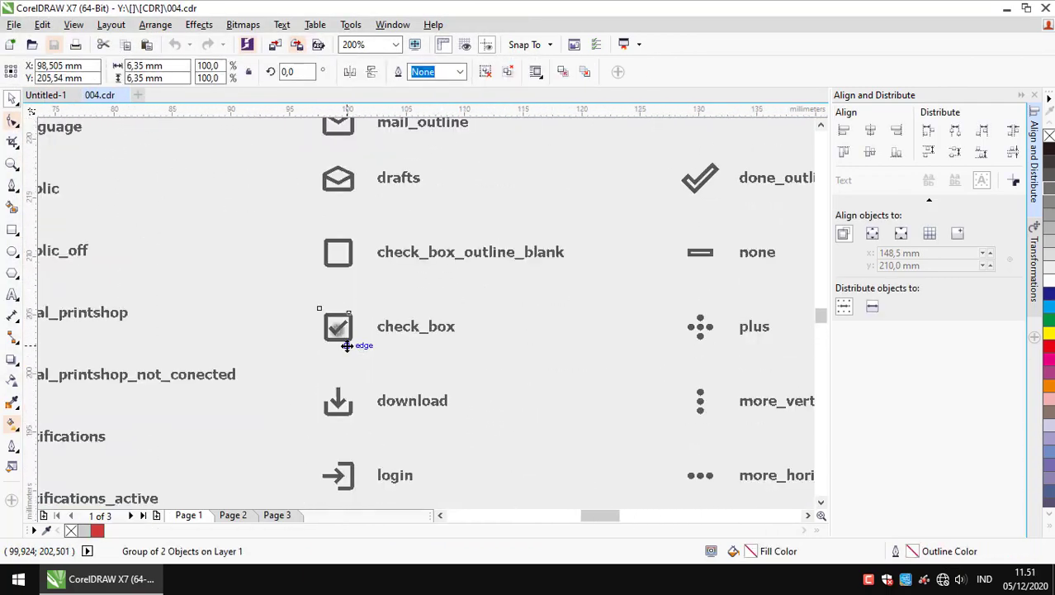
{"action": "scroll", "coordinate": [339, 331], "scroll_direction": "up", "scroll_amount": 1}
{"action": "left_click", "coordinate": [393, 24]}
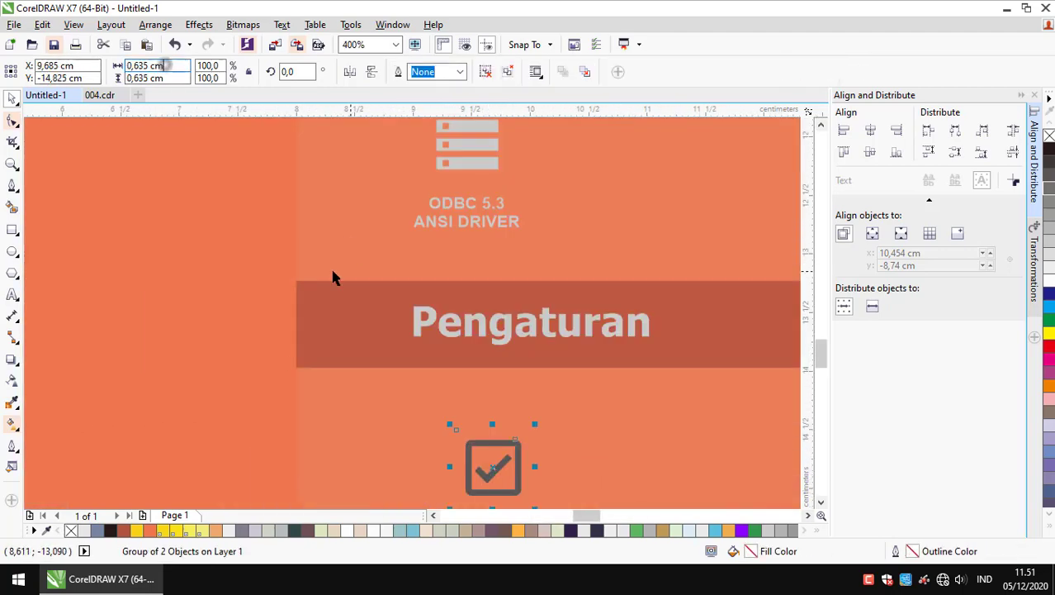
PowerClip the checkbox inside the panel frame below Pengaturan
{"action": "left_click", "coordinate": [509, 443]}
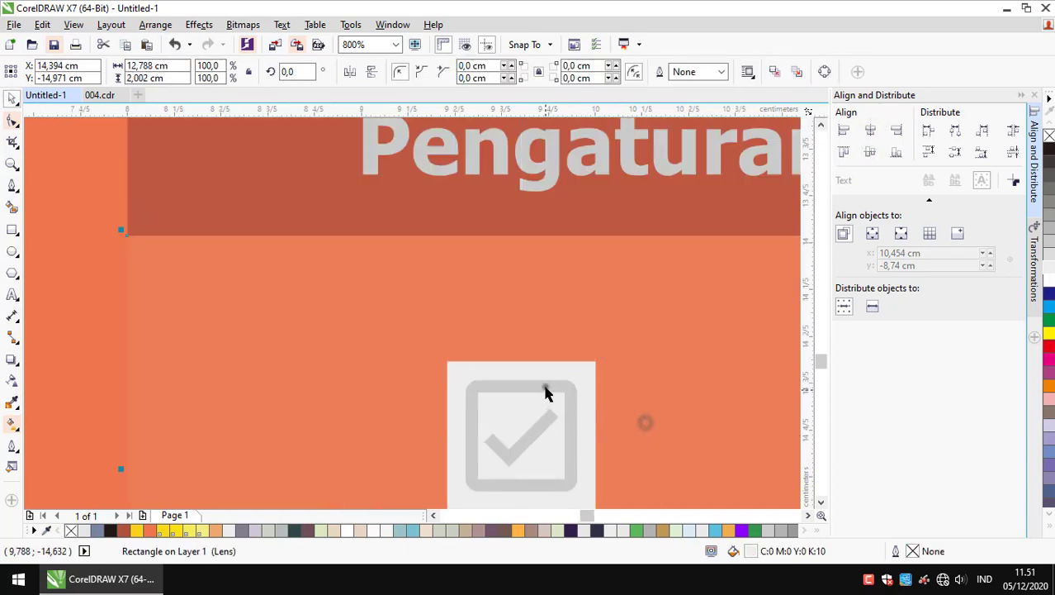
{"action": "left_click", "coordinate": [199, 24]}
{"action": "left_click", "coordinate": [389, 221]}
{"action": "left_click", "coordinate": [521, 436]}
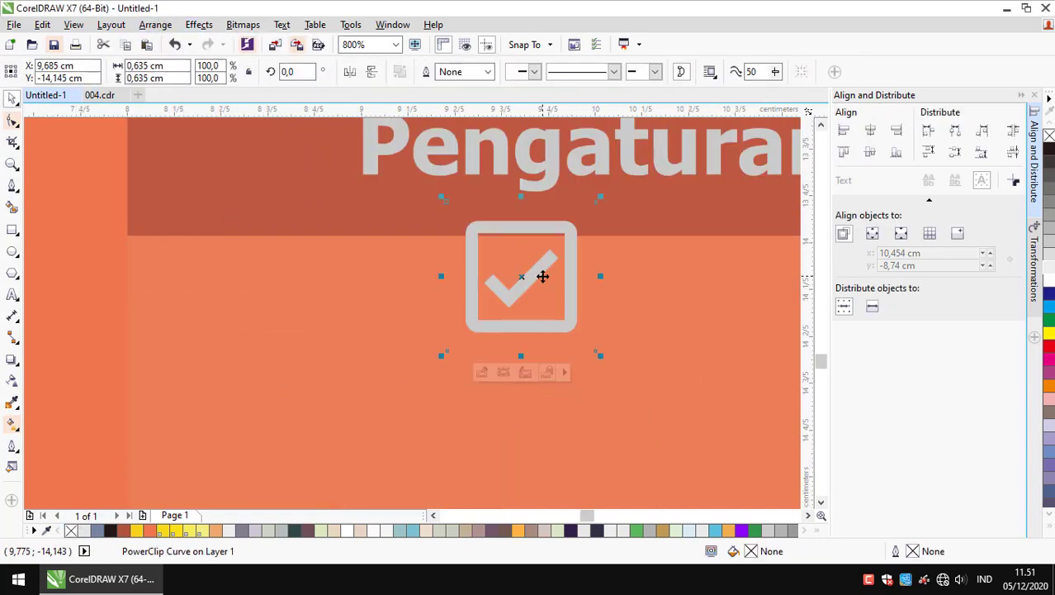
{"action": "scroll", "coordinate": [626, 396], "scroll_direction": "up", "scroll_amount": 1}
{"action": "left_click", "coordinate": [554, 433]}
Select the guideline, the clipped server icon group and the ODBC 5.3 label
{"action": "scroll", "coordinate": [553, 433], "scroll_direction": "up", "scroll_amount": 3}
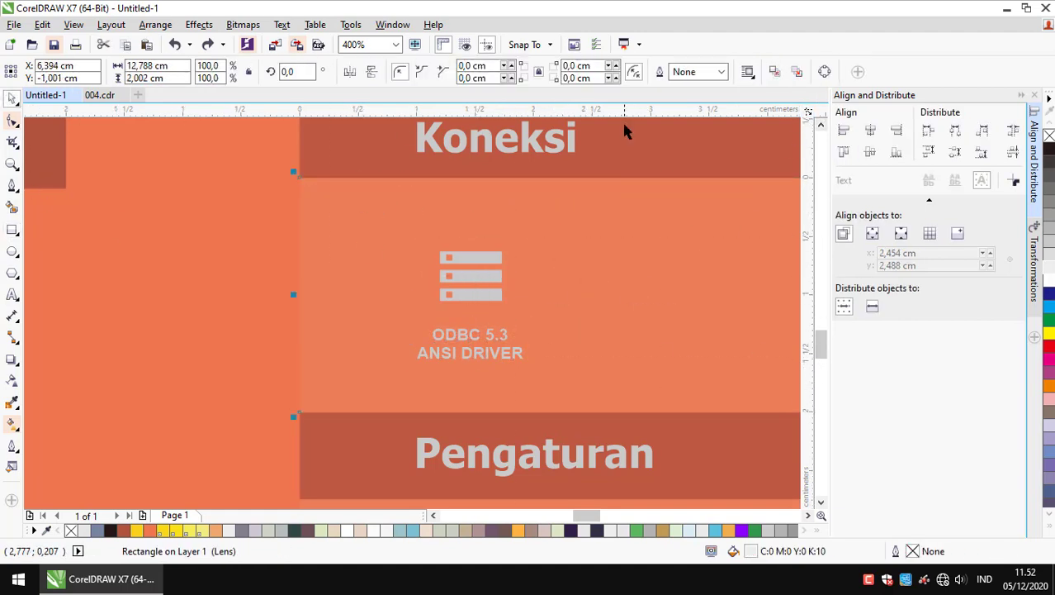
{"action": "scroll", "coordinate": [627, 307], "scroll_direction": "up", "scroll_amount": 1}
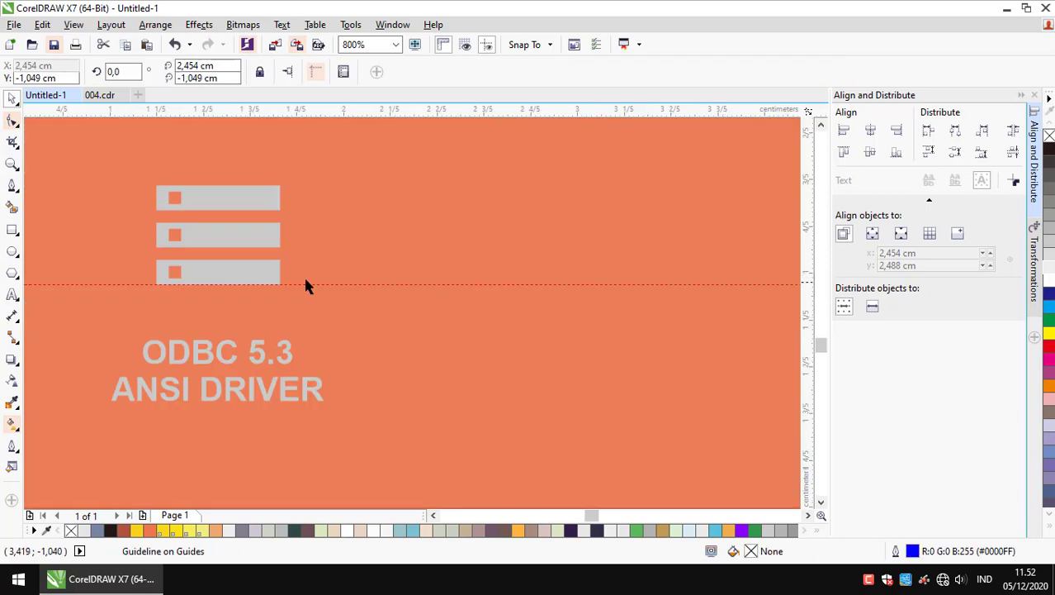
{"action": "left_click", "coordinate": [285, 272]}
{"action": "left_click", "coordinate": [778, 279]}
{"action": "left_click", "coordinate": [236, 244]}
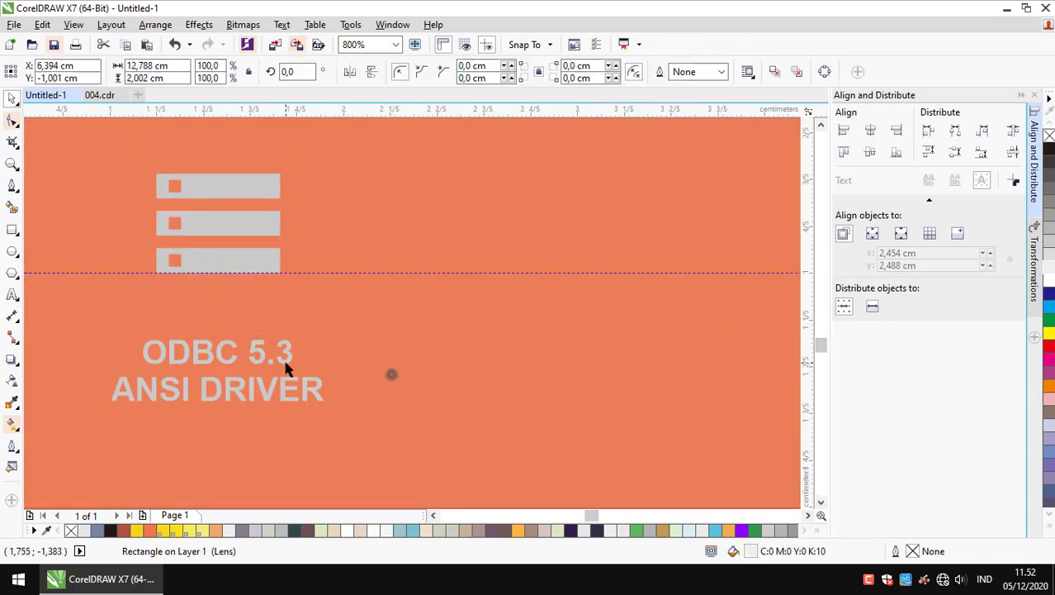
{"action": "left_click", "coordinate": [263, 347]}
Select the panel behind the server icon and the orange page background
{"action": "scroll", "coordinate": [262, 347], "scroll_direction": "up", "scroll_amount": 1}
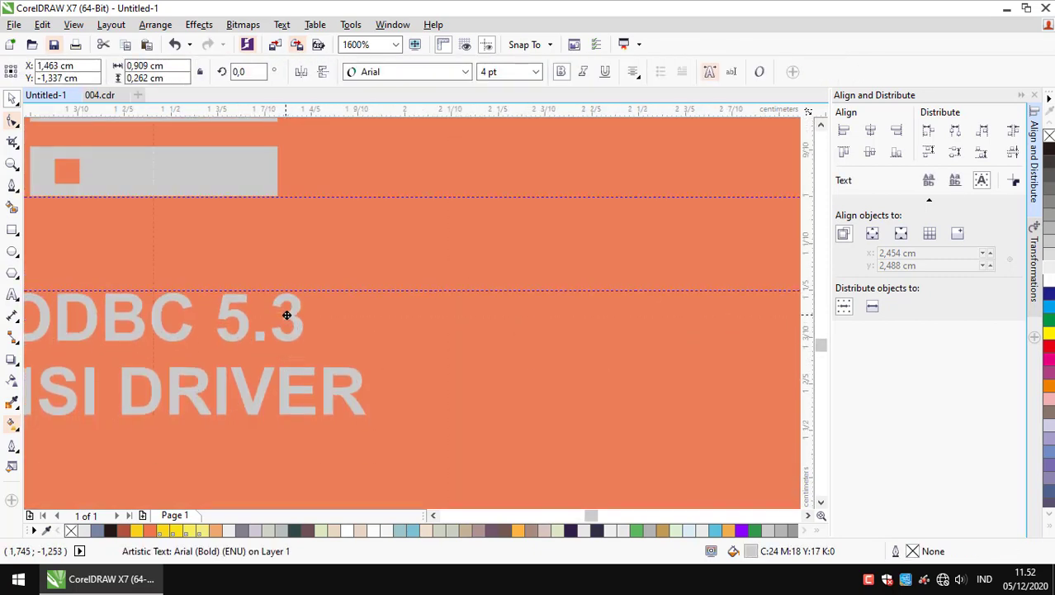
{"action": "scroll", "coordinate": [404, 328], "scroll_direction": "up", "scroll_amount": 1}
{"action": "scroll", "coordinate": [484, 326], "scroll_direction": "down", "scroll_amount": 2}
{"action": "left_click", "coordinate": [603, 316]}
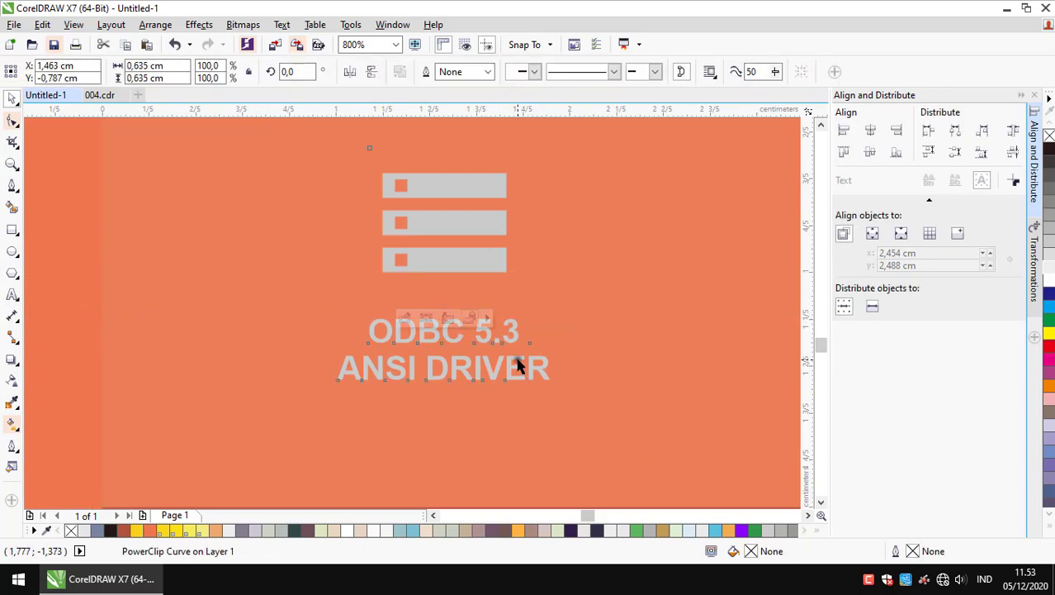
{"action": "scroll", "coordinate": [558, 343], "scroll_direction": "down", "scroll_amount": 1}
{"action": "scroll", "coordinate": [558, 343], "scroll_direction": "up", "scroll_amount": 1}
{"action": "scroll", "coordinate": [594, 371], "scroll_direction": "down", "scroll_amount": 3}
{"action": "left_click", "coordinate": [594, 372]}
{"action": "scroll", "coordinate": [547, 429], "scroll_direction": "up", "scroll_amount": 1}
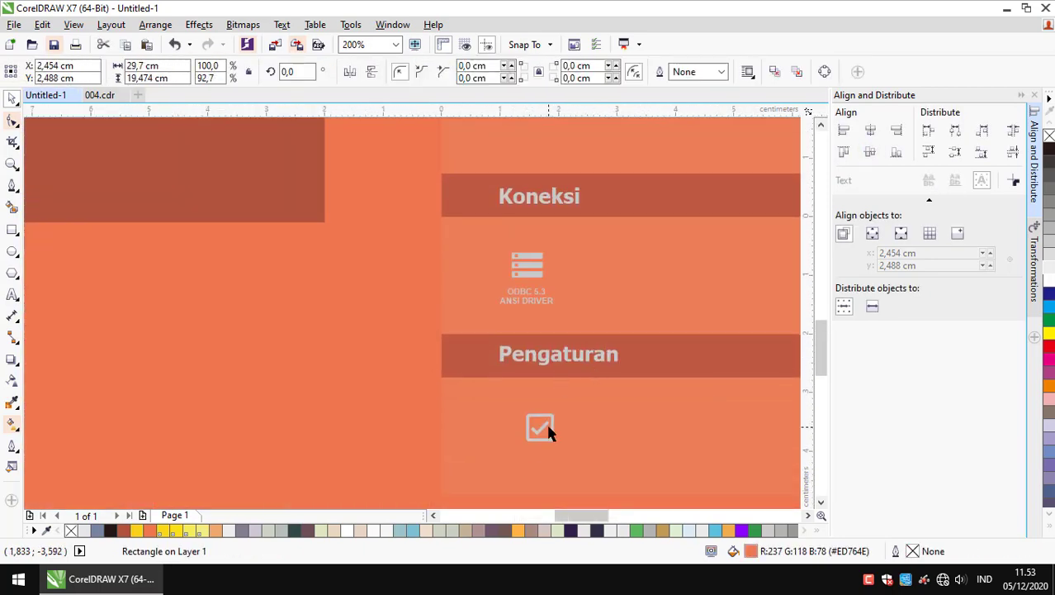
Place a server icon copy beside the checkbox, then undo back to the clipped checkbox
{"action": "left_click_drag", "start_coordinate": [526, 273], "coordinate": [601, 408]}
{"action": "left_click", "coordinate": [200, 24]}
{"action": "scroll", "coordinate": [554, 413], "scroll_direction": "up", "scroll_amount": 1}
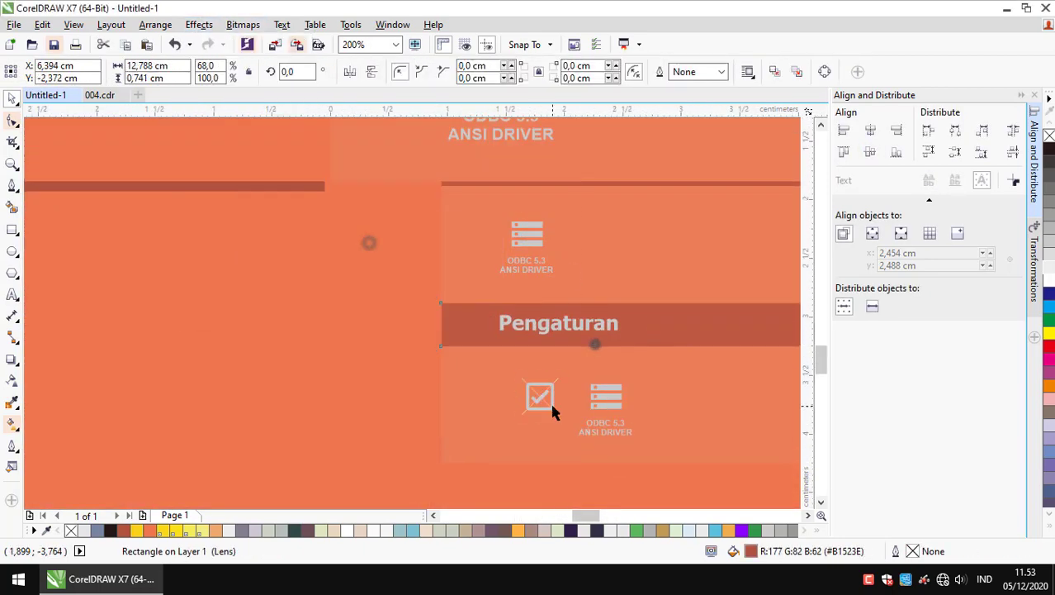
{"action": "left_click", "coordinate": [659, 384]}
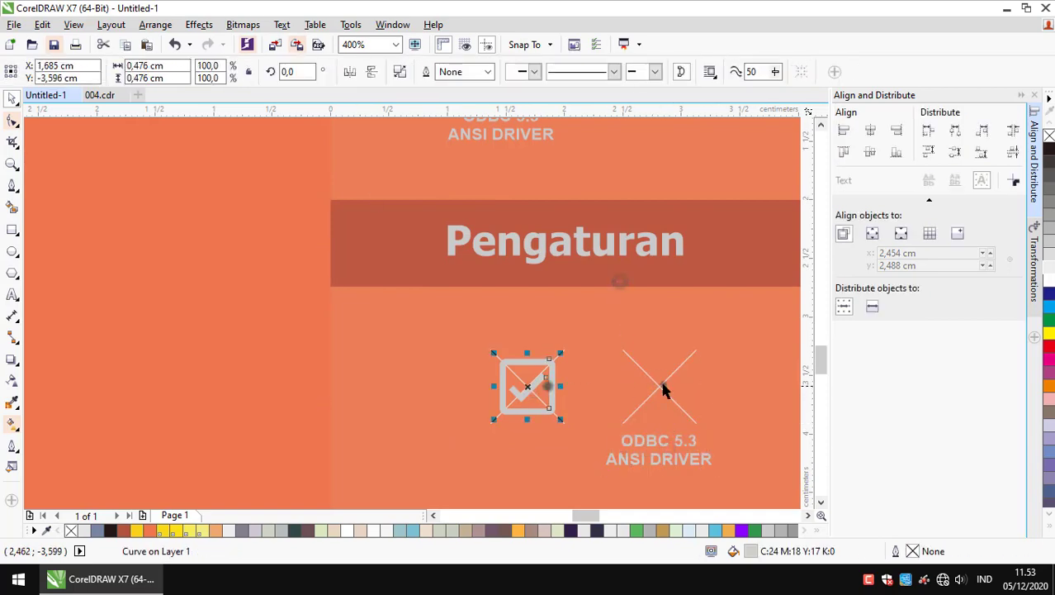
{"action": "key", "text": "ctrl+z"}
{"action": "left_click", "coordinate": [199, 24]}
{"action": "key", "text": "ctrl+z"}
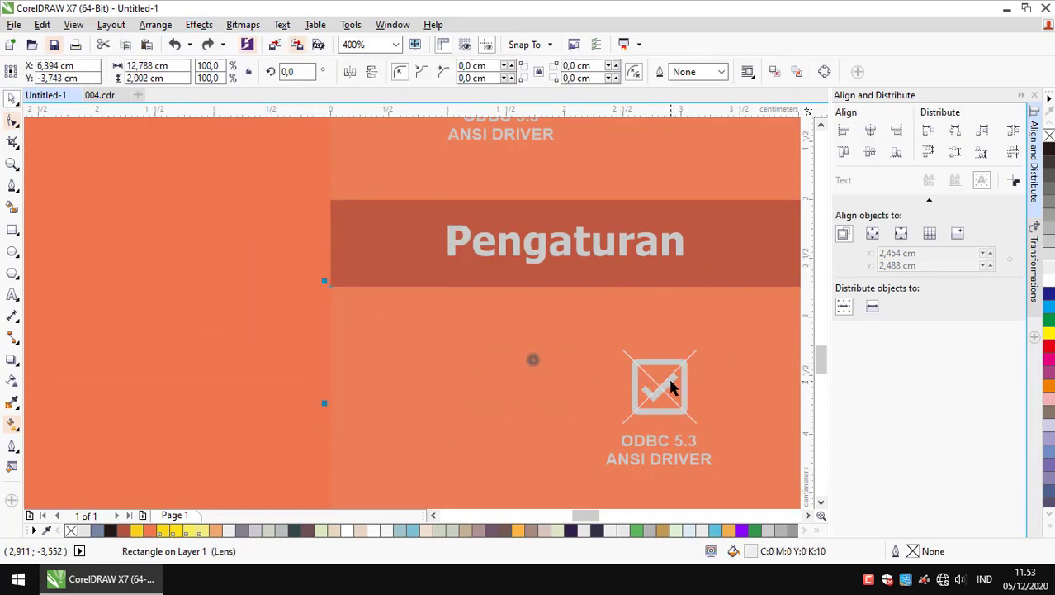
{"action": "left_click", "coordinate": [199, 24]}
{"action": "left_click", "coordinate": [460, 347]}
Select the clipped checkbox icon together with its ODBC label
{"action": "left_click", "coordinate": [690, 400]}
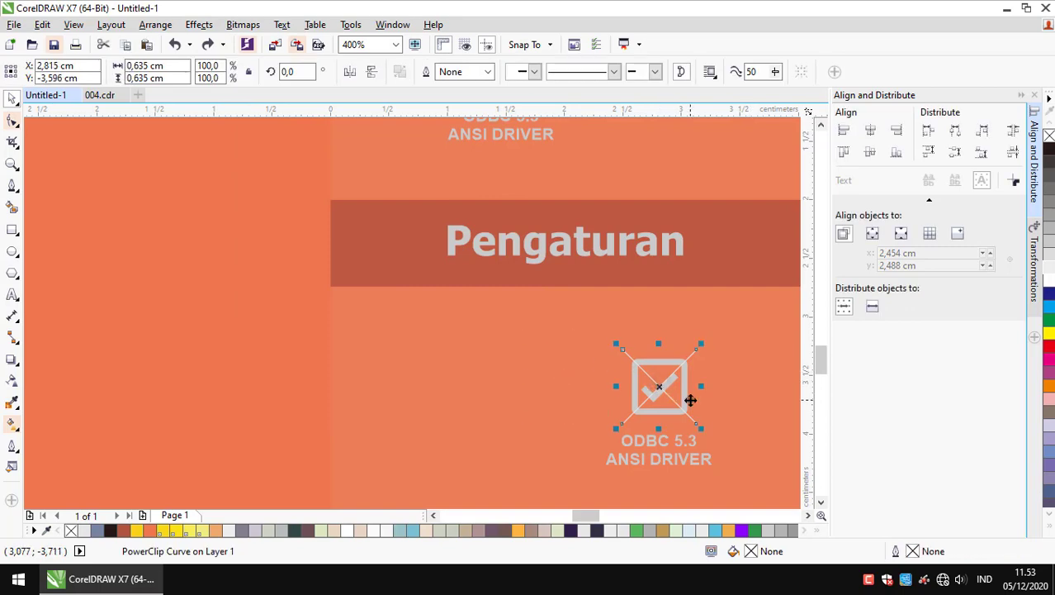
{"action": "left_click", "coordinate": [556, 313]}
{"action": "left_click_drag", "start_coordinate": [727, 477], "coordinate": [599, 399]}
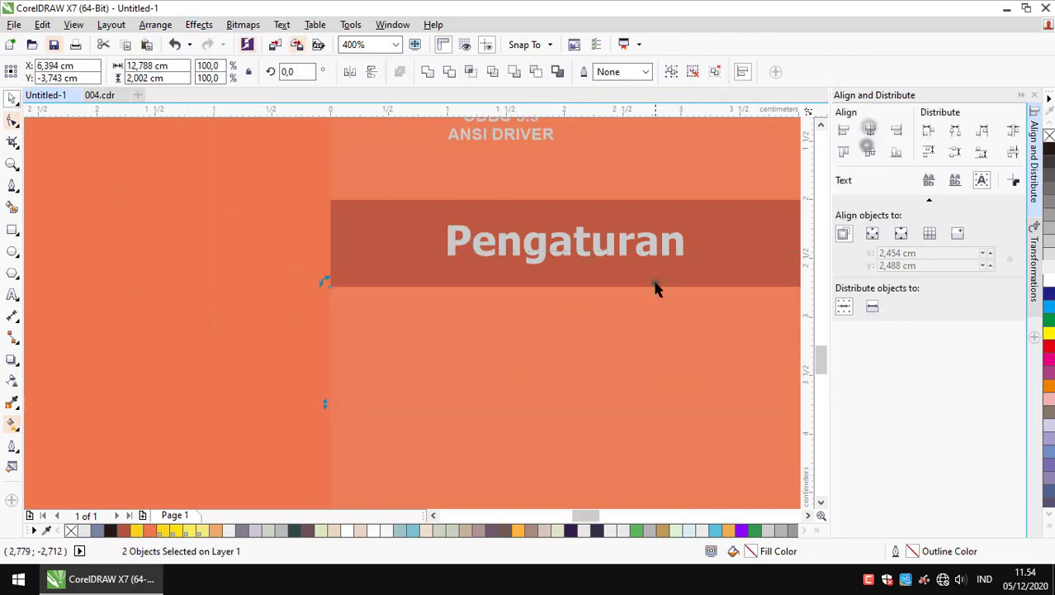
{"action": "scroll", "coordinate": [654, 288], "scroll_direction": "down", "scroll_amount": 3}
{"action": "scroll", "coordinate": [594, 278], "scroll_direction": "up", "scroll_amount": 3}
{"action": "scroll", "coordinate": [658, 323], "scroll_direction": "down", "scroll_amount": 3}
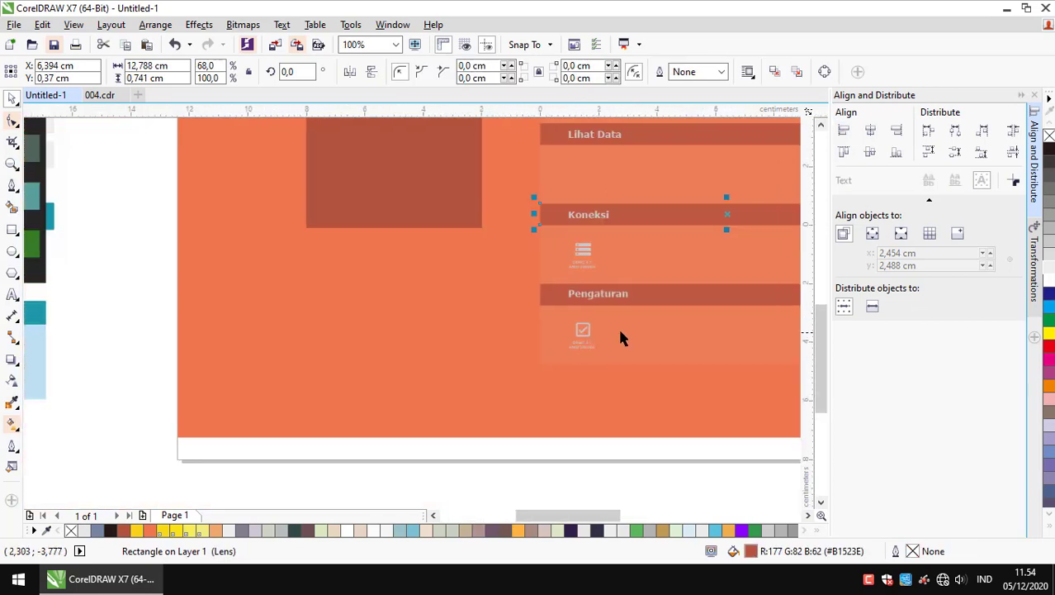
{"action": "scroll", "coordinate": [622, 337], "scroll_direction": "up", "scroll_amount": 3}
Replace the 'ODBC 5.3 ANSI DRIVER' caption with 'Notif Off' and group it with the icon
{"action": "scroll", "coordinate": [583, 341], "scroll_direction": "up", "scroll_amount": 2}
{"action": "double_click", "coordinate": [519, 347]}
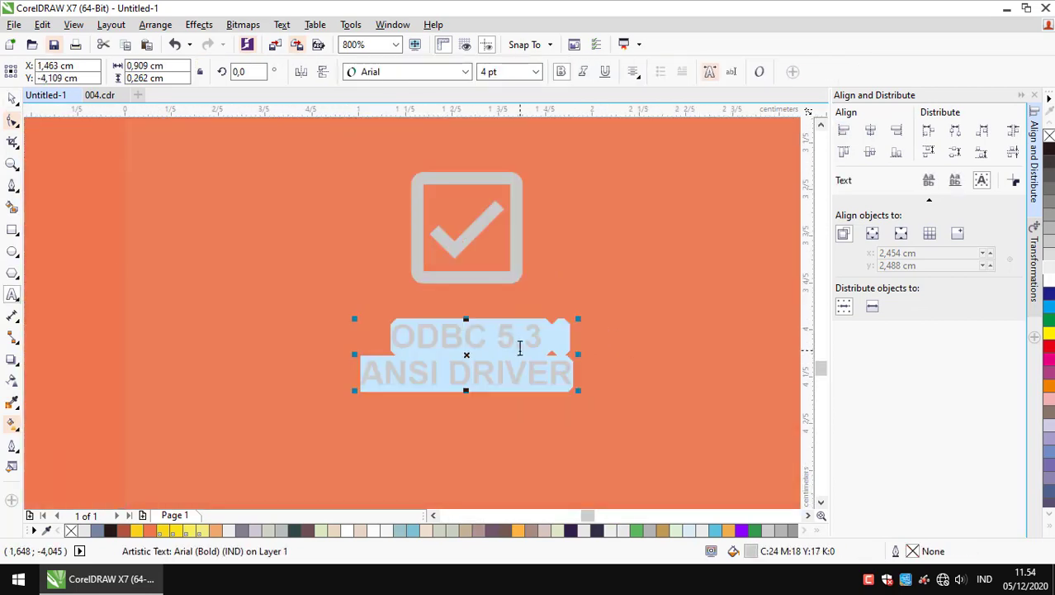
{"action": "key", "text": "BackSpace"}
{"action": "type", "text": "Notif Off"}
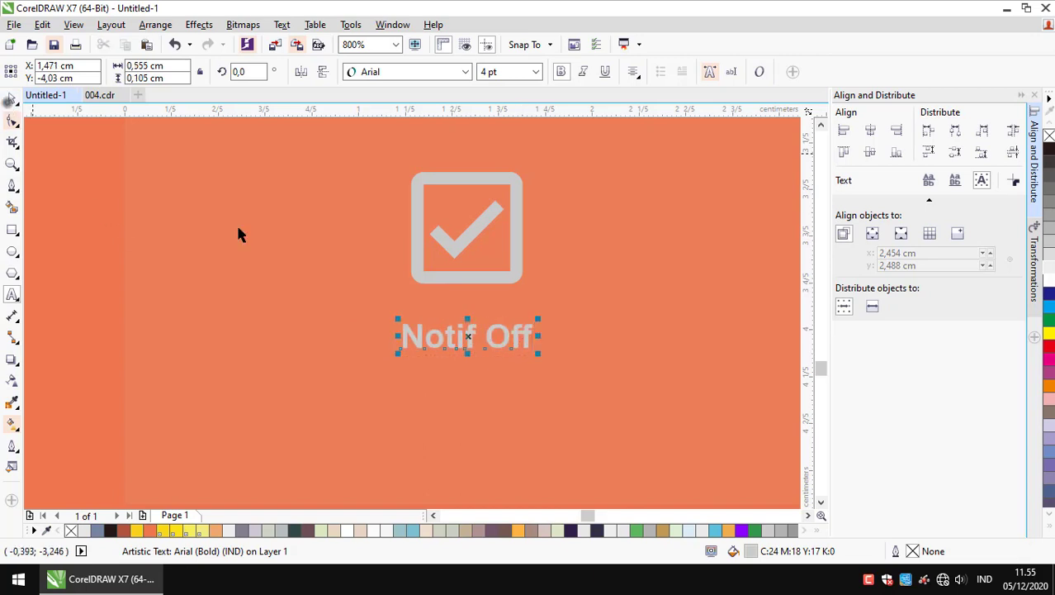
{"action": "key", "text": "ctrl+z"}
{"action": "key", "text": "ctrl+z"}
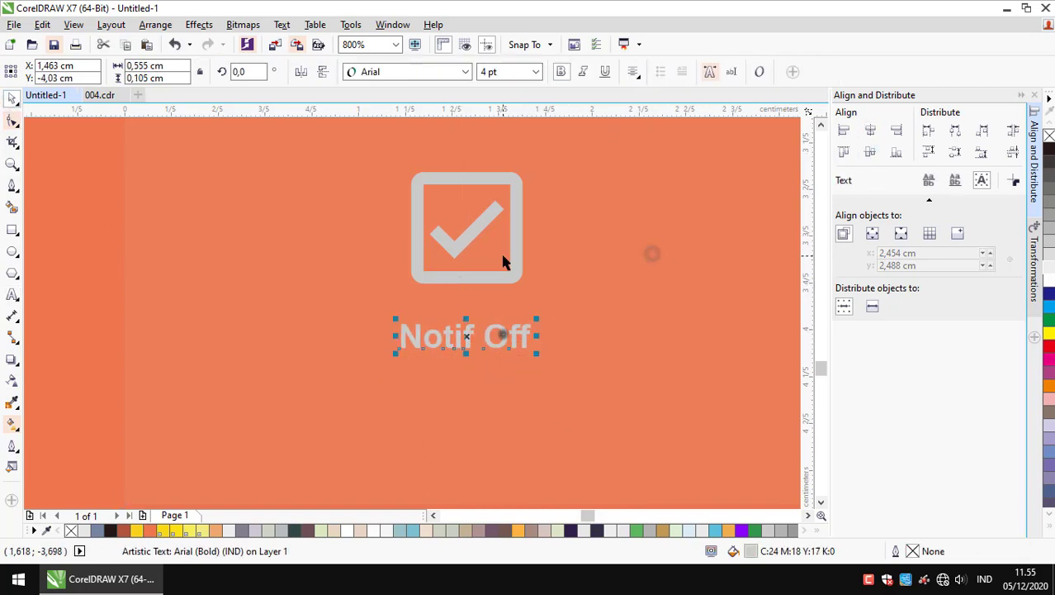
{"action": "key", "text": "ctrl+z"}
{"action": "scroll", "coordinate": [609, 286], "scroll_direction": "down", "scroll_amount": 3}
Duplicate the Notif Off group and rename the left caption to 'Notif On'
{"action": "key", "text": "alt+F7"}
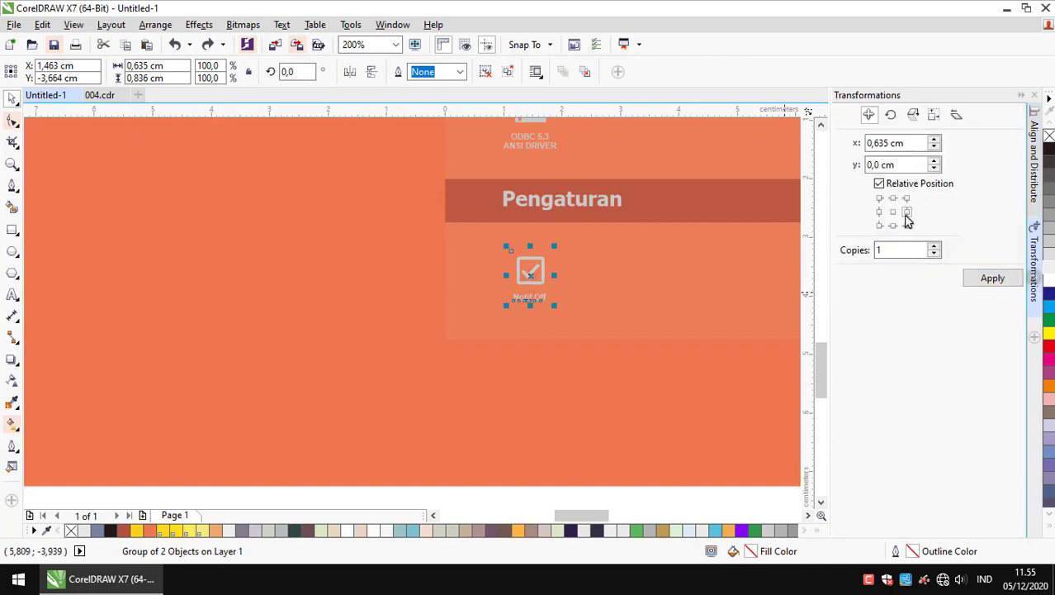
{"action": "scroll", "coordinate": [567, 282], "scroll_direction": "up", "scroll_amount": 2}
{"action": "scroll", "coordinate": [619, 285], "scroll_direction": "down", "scroll_amount": 1}
{"action": "left_click", "coordinate": [632, 279]}
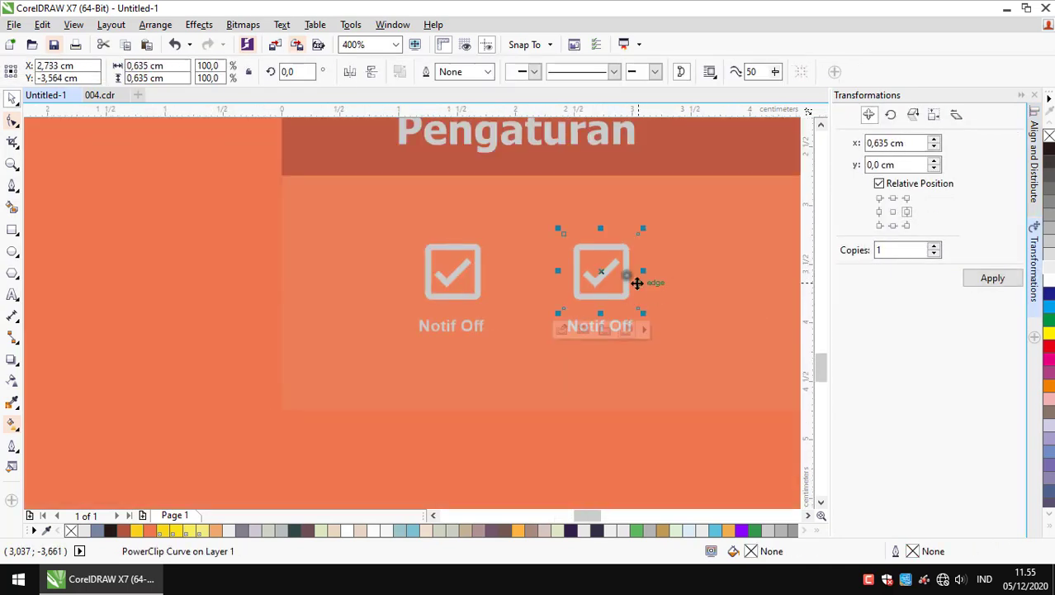
{"action": "double_click", "coordinate": [592, 327]}
{"action": "scroll", "coordinate": [593, 326], "scroll_direction": "up", "scroll_amount": 1}
{"action": "key", "text": "ctrl+a"}
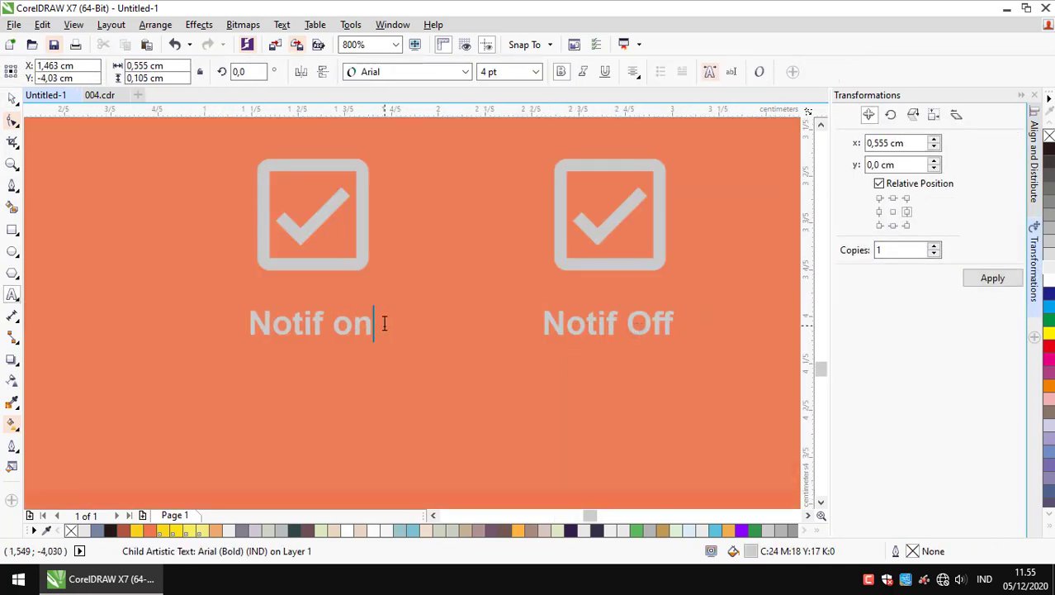
{"action": "left_click", "coordinate": [1035, 182]}
Rename the second caption to 'PopUp On' and select its icon group
{"action": "left_click", "coordinate": [579, 324]}
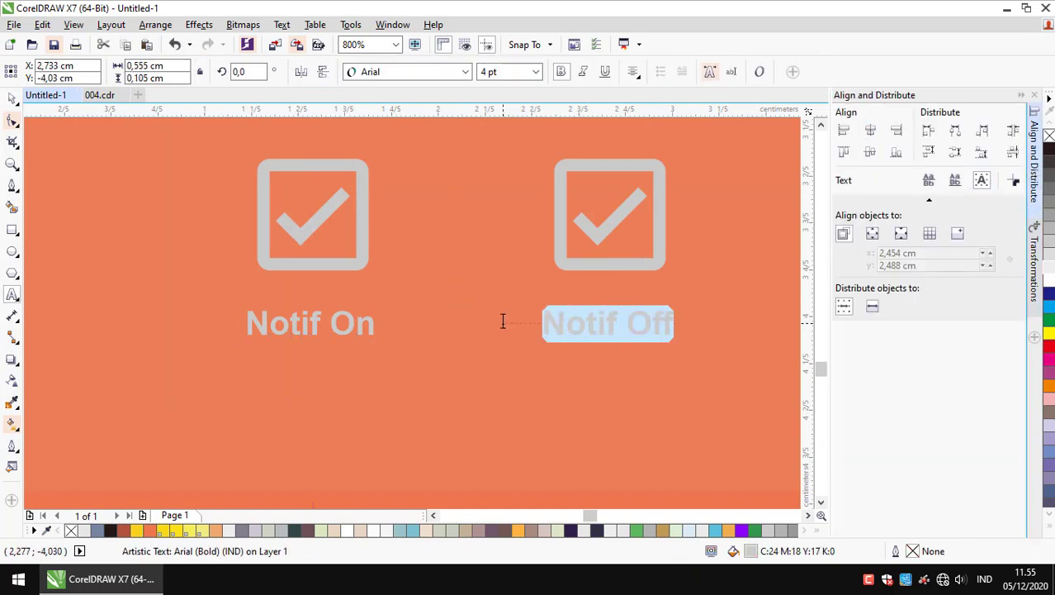
{"action": "type", "text": "PopUp On"}
{"action": "scroll", "coordinate": [503, 320], "scroll_direction": "down", "scroll_amount": 1}
{"action": "left_click", "coordinate": [609, 240], "text": "shift"}
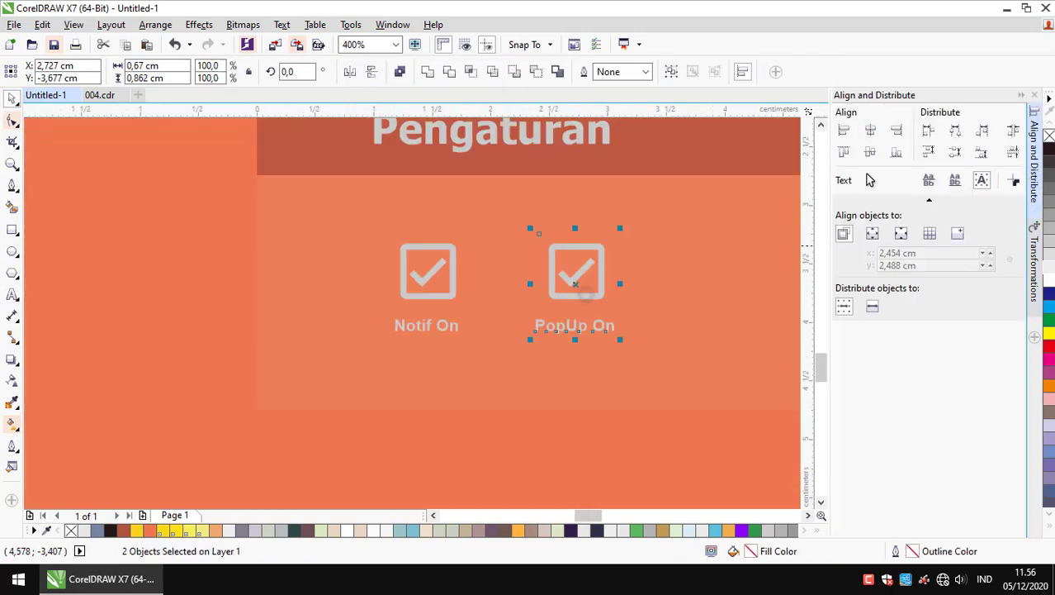
{"action": "scroll", "coordinate": [614, 316], "scroll_direction": "down", "scroll_amount": 3}
{"action": "left_click", "coordinate": [614, 317]}
{"action": "scroll", "coordinate": [524, 307], "scroll_direction": "up", "scroll_amount": 2}
{"action": "scroll", "coordinate": [521, 306], "scroll_direction": "up", "scroll_amount": 2}
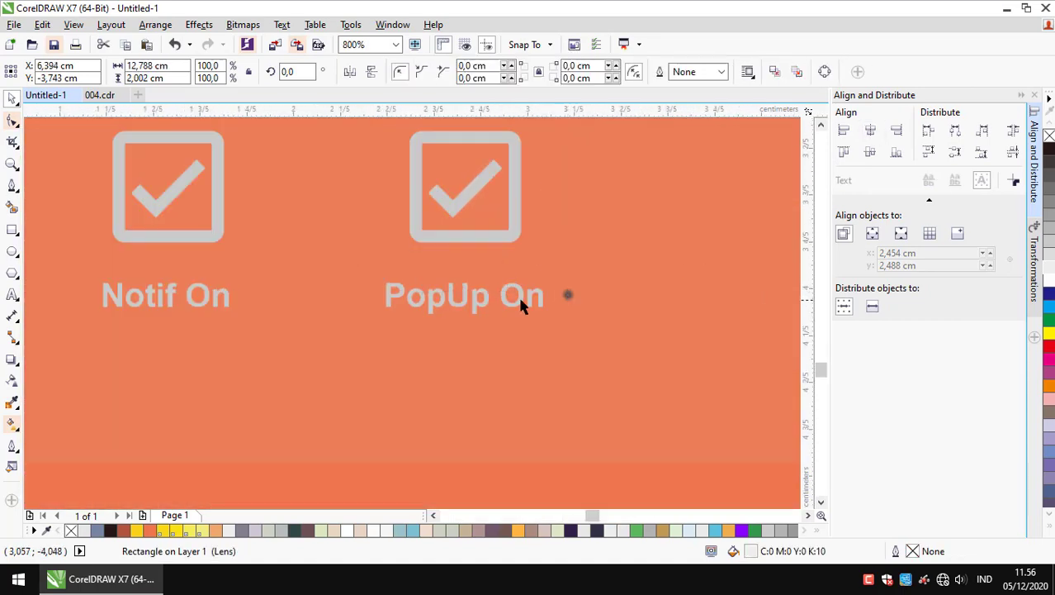
Duplicate the PopUp On group one position to the right with Position transformation
{"action": "left_click", "coordinate": [1035, 264]}
{"action": "left_click", "coordinate": [992, 278]}
{"action": "scroll", "coordinate": [608, 259], "scroll_direction": "down", "scroll_amount": 2}
{"action": "scroll", "coordinate": [594, 264], "scroll_direction": "up", "scroll_amount": 2}
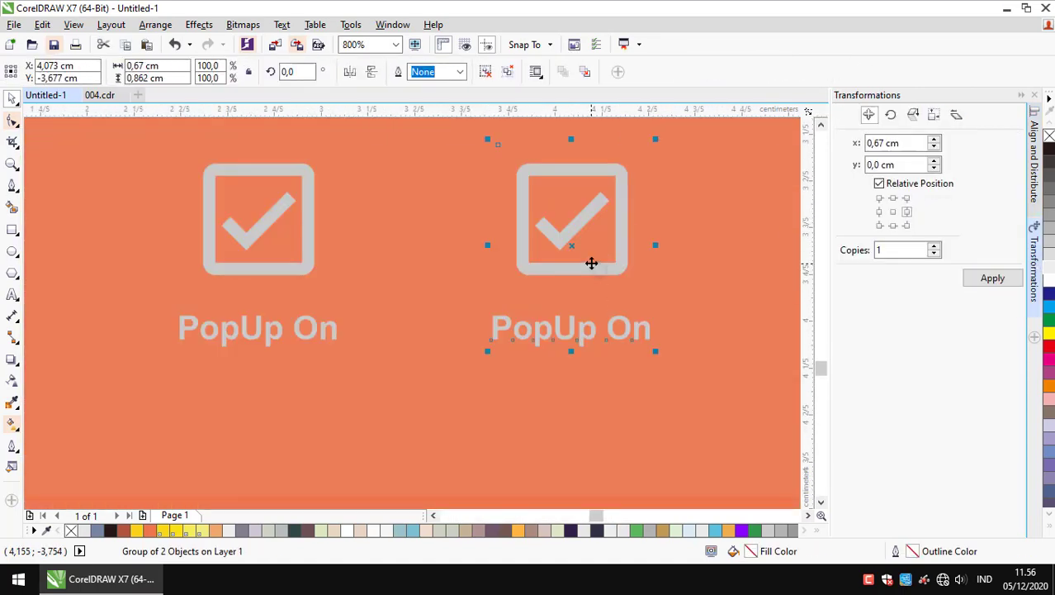
{"action": "left_click", "coordinate": [594, 239]}
{"action": "scroll", "coordinate": [599, 234], "scroll_direction": "up", "scroll_amount": 1}
Delete the checkmark from the third box, leaving an empty checkbox
{"action": "scroll", "coordinate": [599, 234], "scroll_direction": "up", "scroll_amount": 1}
{"action": "double_click", "coordinate": [625, 180]}
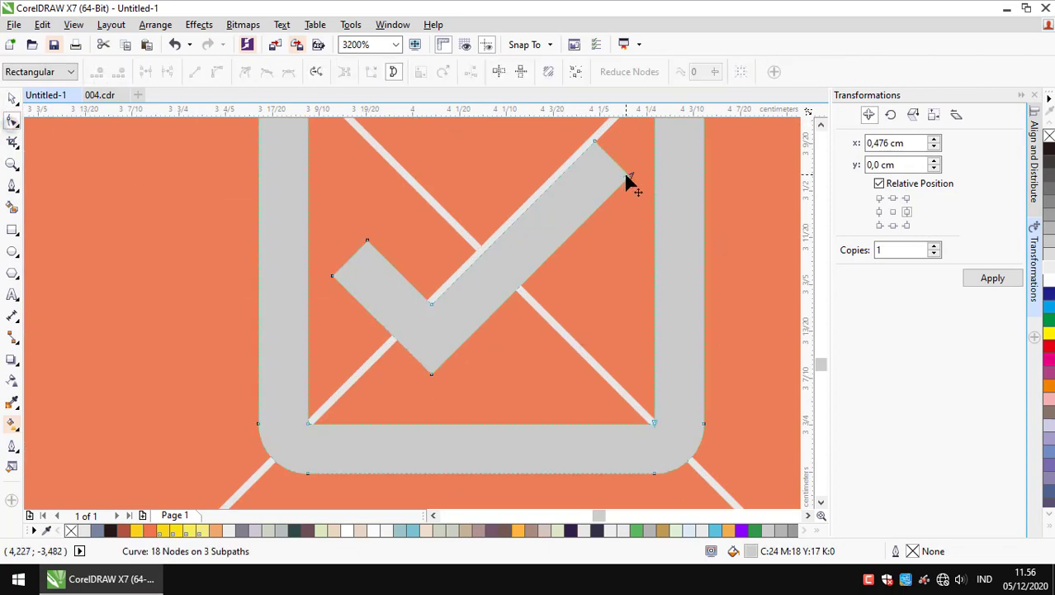
{"action": "key", "text": "Delete"}
{"action": "scroll", "coordinate": [330, 230], "scroll_direction": "down", "scroll_amount": 2}
{"action": "left_click", "coordinate": [199, 24]}
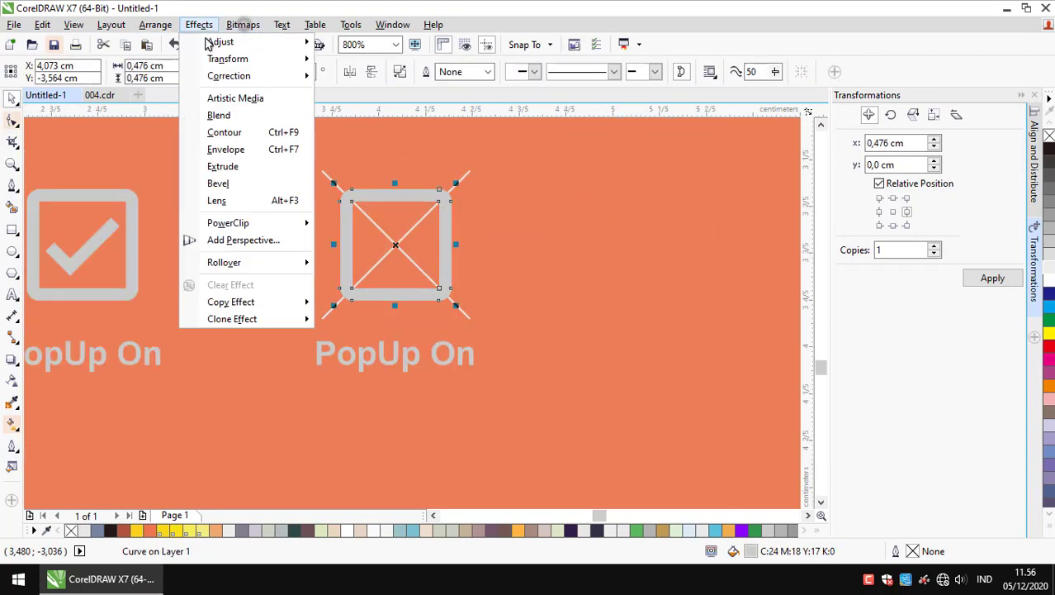
{"action": "left_click", "coordinate": [224, 221]}
Retype the third checkbox caption as 'Koneksi ODBC Off'
{"action": "double_click", "coordinate": [378, 355]}
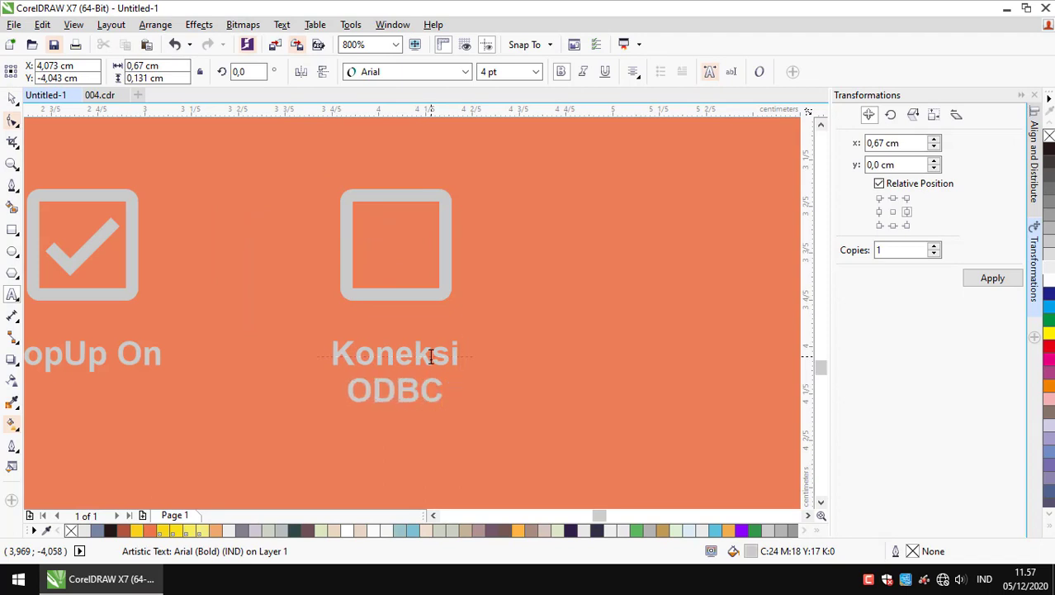
{"action": "left_click", "coordinate": [12, 97]}
{"action": "left_click", "coordinate": [209, 351]}
{"action": "scroll", "coordinate": [226, 366], "scroll_direction": "down", "scroll_amount": 2}
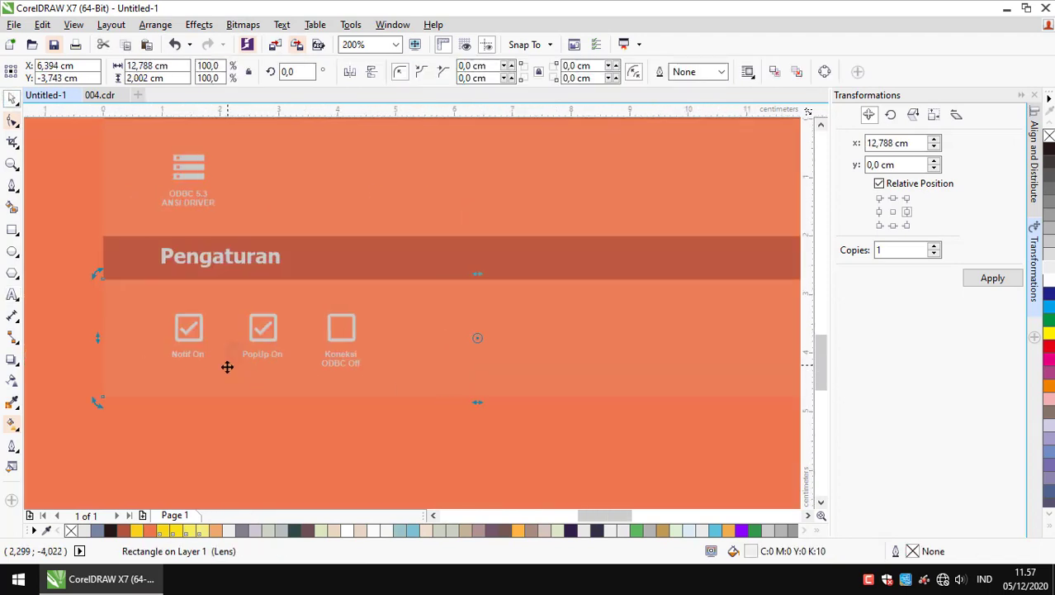
{"action": "scroll", "coordinate": [226, 366], "scroll_direction": "up", "scroll_amount": 1}
{"action": "left_click", "coordinate": [201, 355]}
{"action": "key", "text": "ctrl+z"}
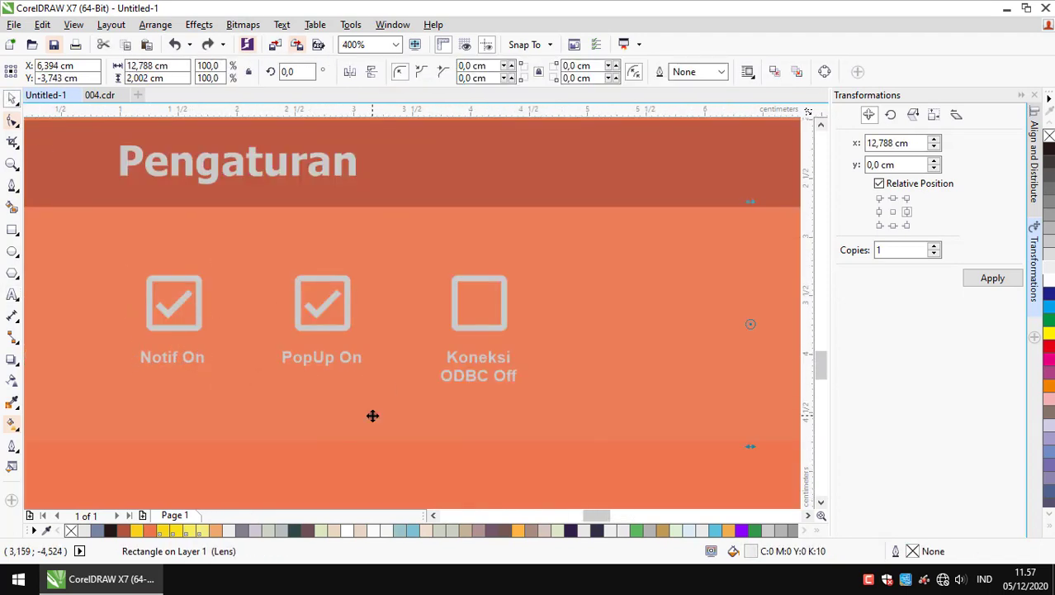
Align the Koneksi ODBC Off box with its caption using the alignment settings
{"action": "left_click", "coordinate": [479, 363]}
{"action": "left_click", "coordinate": [483, 305], "text": "shift"}
{"action": "key", "text": "ctrl+shift+a"}
{"action": "left_click", "coordinate": [660, 342]}
{"action": "scroll", "coordinate": [661, 343], "scroll_direction": "down", "scroll_amount": 2}
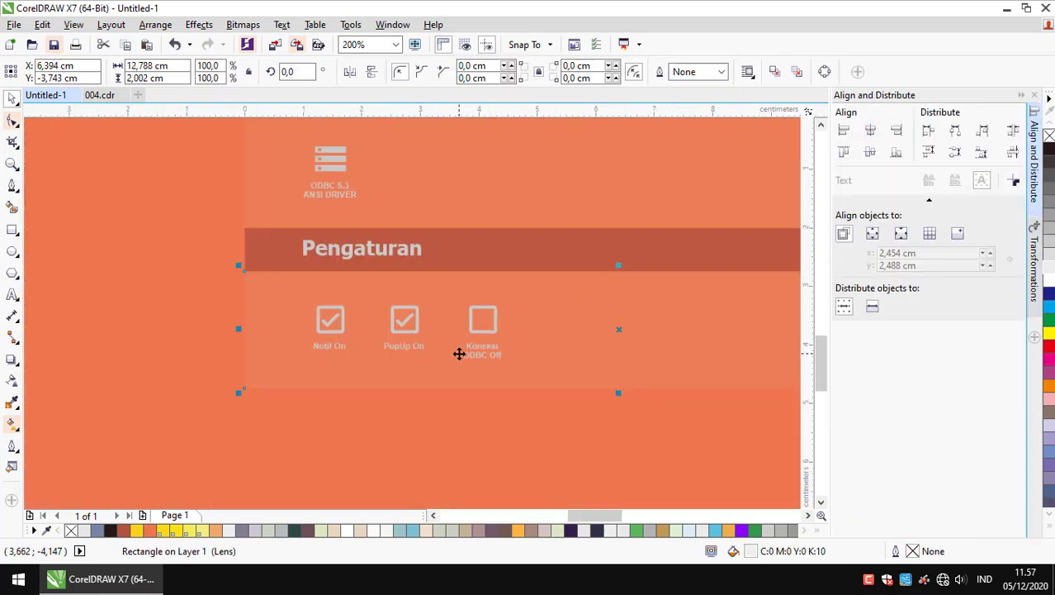
{"action": "scroll", "coordinate": [471, 359], "scroll_direction": "down", "scroll_amount": 2}
{"action": "left_click", "coordinate": [446, 340]}
{"action": "scroll", "coordinate": [446, 339], "scroll_direction": "up", "scroll_amount": 4}
{"action": "scroll", "coordinate": [446, 339], "scroll_direction": "down", "scroll_amount": 2}
{"action": "left_click", "coordinate": [490, 348]}
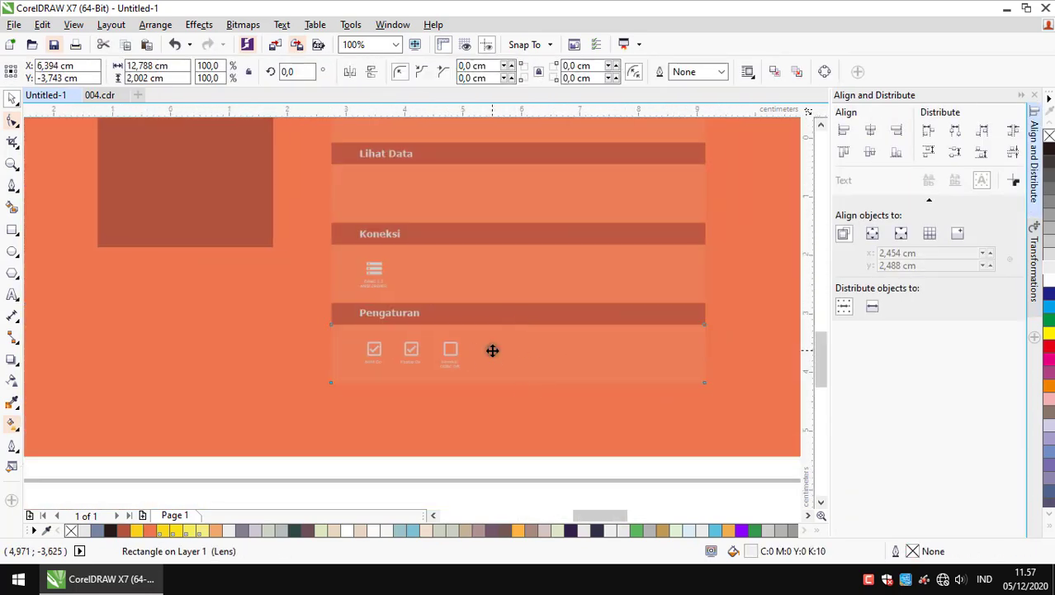
{"action": "scroll", "coordinate": [384, 384], "scroll_direction": "up", "scroll_amount": 1}
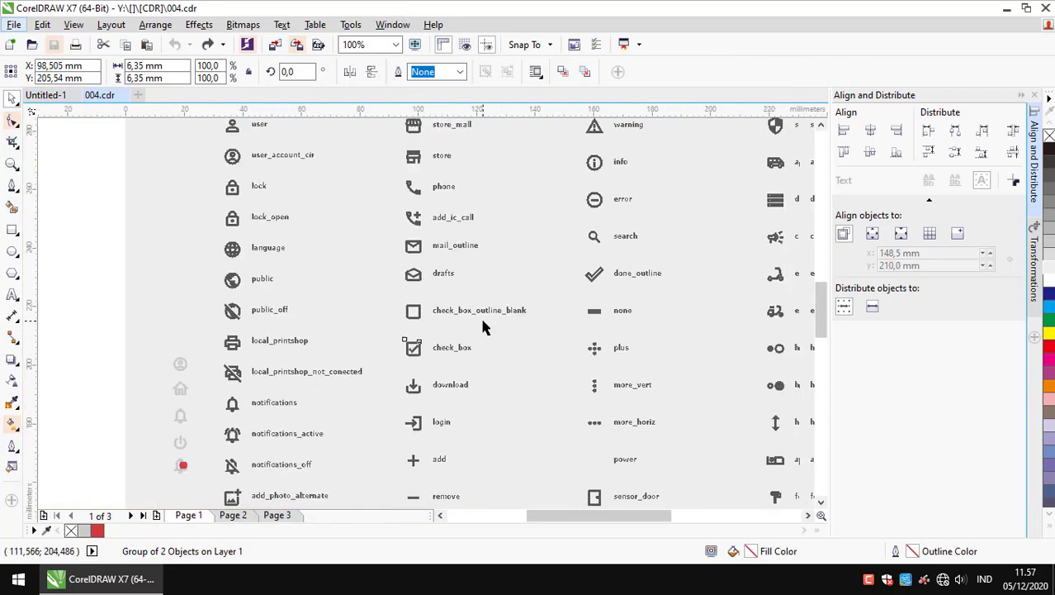
Move the format_paint icon onto the empty Koneksi ODBC Off checkbox and enlarge it slightly
{"action": "scroll", "coordinate": [314, 320], "scroll_direction": "down", "scroll_amount": 3}
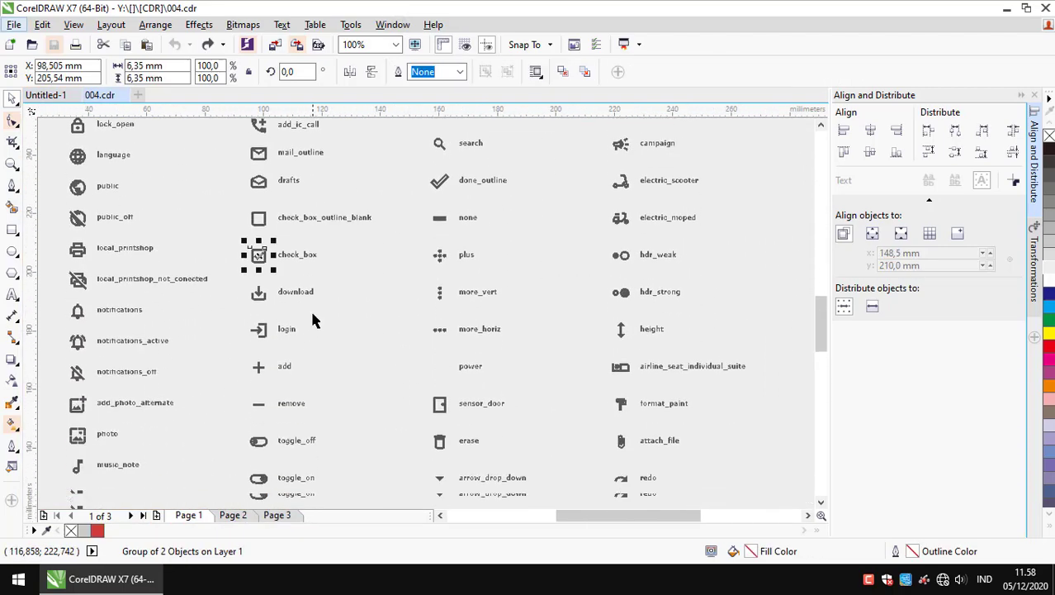
{"action": "scroll", "coordinate": [313, 320], "scroll_direction": "down", "scroll_amount": 3}
{"action": "scroll", "coordinate": [607, 289], "scroll_direction": "up", "scroll_amount": 1}
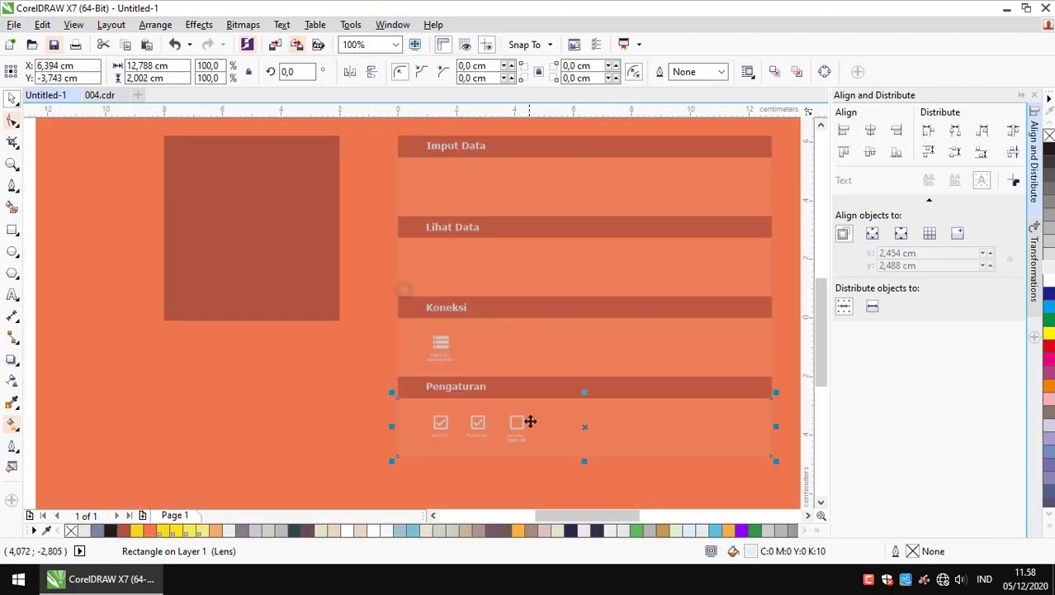
{"action": "scroll", "coordinate": [520, 347], "scroll_direction": "down", "scroll_amount": 1}
{"action": "scroll", "coordinate": [466, 368], "scroll_direction": "up", "scroll_amount": 1}
{"action": "scroll", "coordinate": [487, 383], "scroll_direction": "up", "scroll_amount": 2}
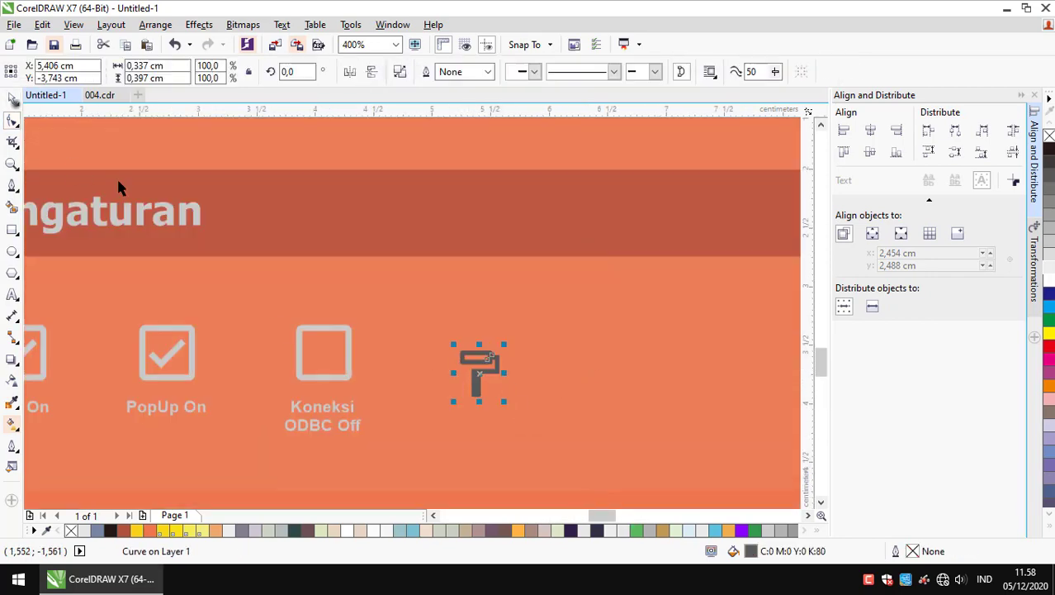
{"action": "left_click_drag", "start_coordinate": [479, 371], "coordinate": [212, 342]}
{"action": "scroll", "coordinate": [212, 342], "scroll_direction": "up", "scroll_amount": 2}
{"action": "scroll", "coordinate": [252, 200], "scroll_direction": "up", "scroll_amount": 1}
{"action": "left_click_drag", "start_coordinate": [384, 190], "coordinate": [396, 186]}
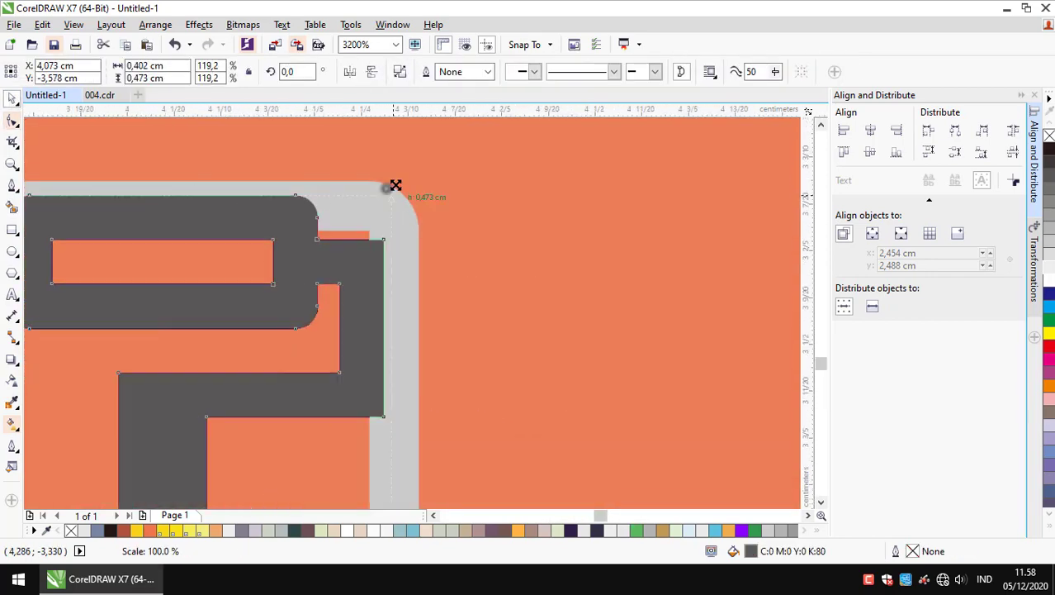
{"action": "scroll", "coordinate": [445, 219], "scroll_direction": "down", "scroll_amount": 2}
{"action": "scroll", "coordinate": [326, 217], "scroll_direction": "up", "scroll_amount": 4}
{"action": "scroll", "coordinate": [391, 262], "scroll_direction": "down", "scroll_amount": 4}
Check the placement by selecting the format_paint icon, the settings panel and the page background
{"action": "left_click", "coordinate": [547, 310]}
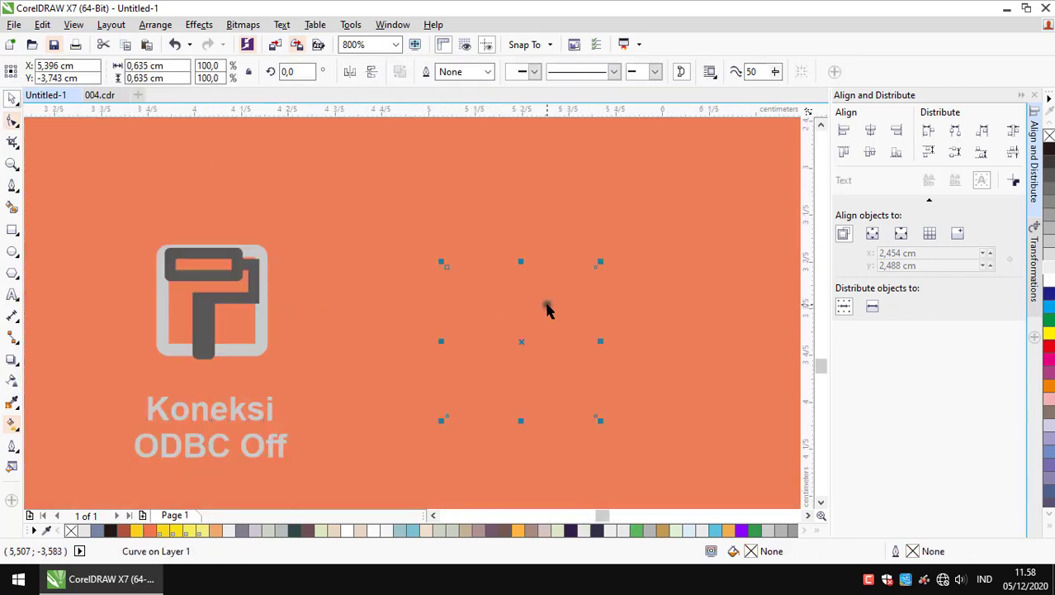
{"action": "scroll", "coordinate": [516, 309], "scroll_direction": "down", "scroll_amount": 2}
{"action": "scroll", "coordinate": [349, 342], "scroll_direction": "up", "scroll_amount": 1}
{"action": "scroll", "coordinate": [276, 172], "scroll_direction": "down", "scroll_amount": 1}
{"action": "left_click", "coordinate": [332, 275]}
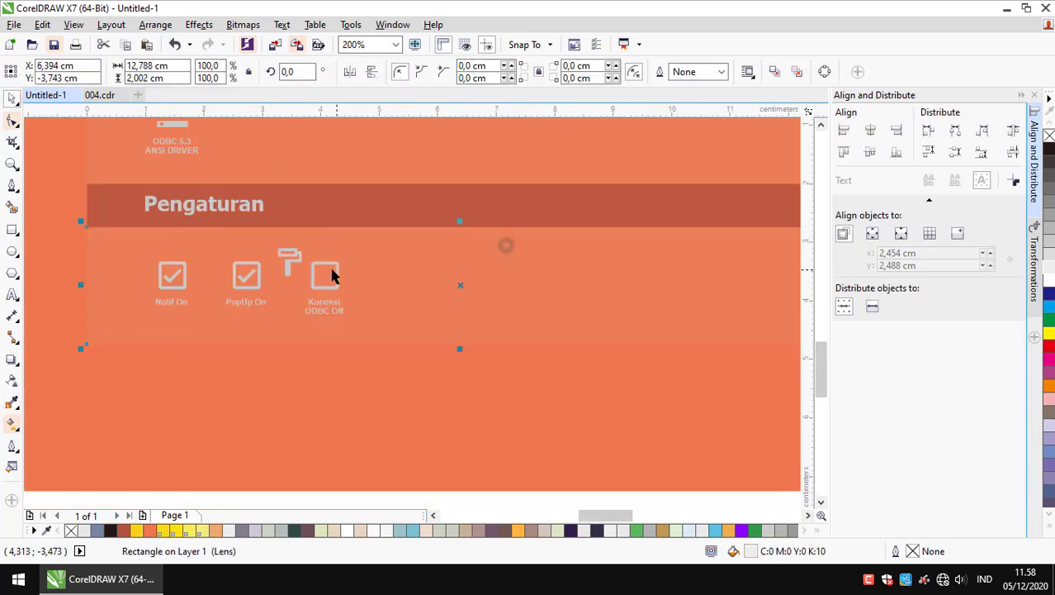
{"action": "scroll", "coordinate": [332, 275], "scroll_direction": "up", "scroll_amount": 1}
{"action": "scroll", "coordinate": [450, 290], "scroll_direction": "down", "scroll_amount": 1}
{"action": "left_click", "coordinate": [450, 290]}
{"action": "scroll", "coordinate": [404, 273], "scroll_direction": "up", "scroll_amount": 1}
{"action": "scroll", "coordinate": [408, 378], "scroll_direction": "down", "scroll_amount": 1}
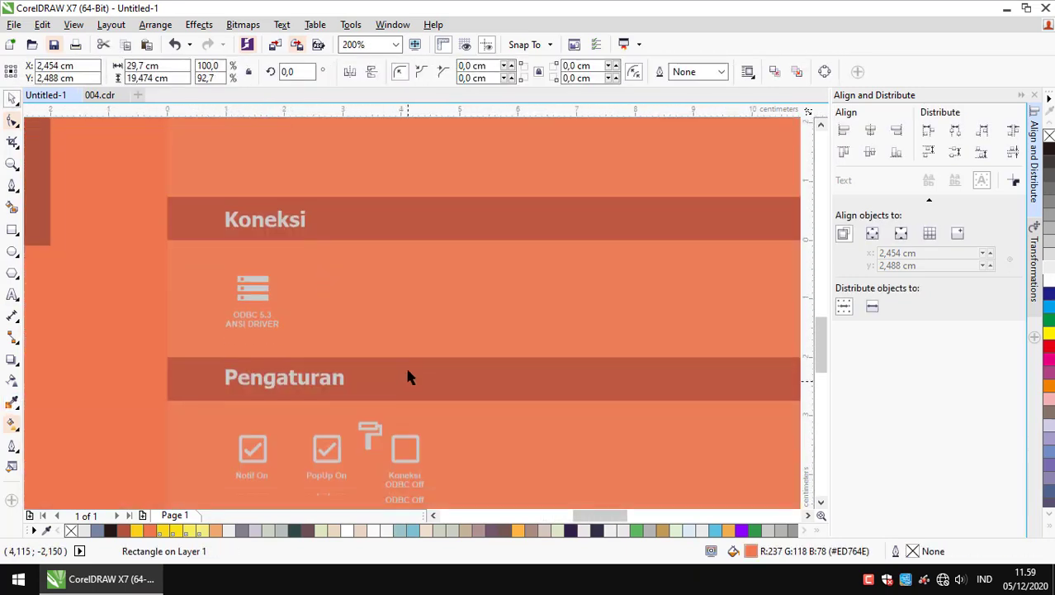
{"action": "scroll", "coordinate": [408, 377], "scroll_direction": "down", "scroll_amount": 1}
{"action": "scroll", "coordinate": [341, 365], "scroll_direction": "down", "scroll_amount": 1}
{"action": "scroll", "coordinate": [412, 352], "scroll_direction": "up", "scroll_amount": 1}
Find the pencil icon on the 004.cdr sheet and paste it into Untitled-1 above the orange header
{"action": "key", "text": "ctrl+Tab"}
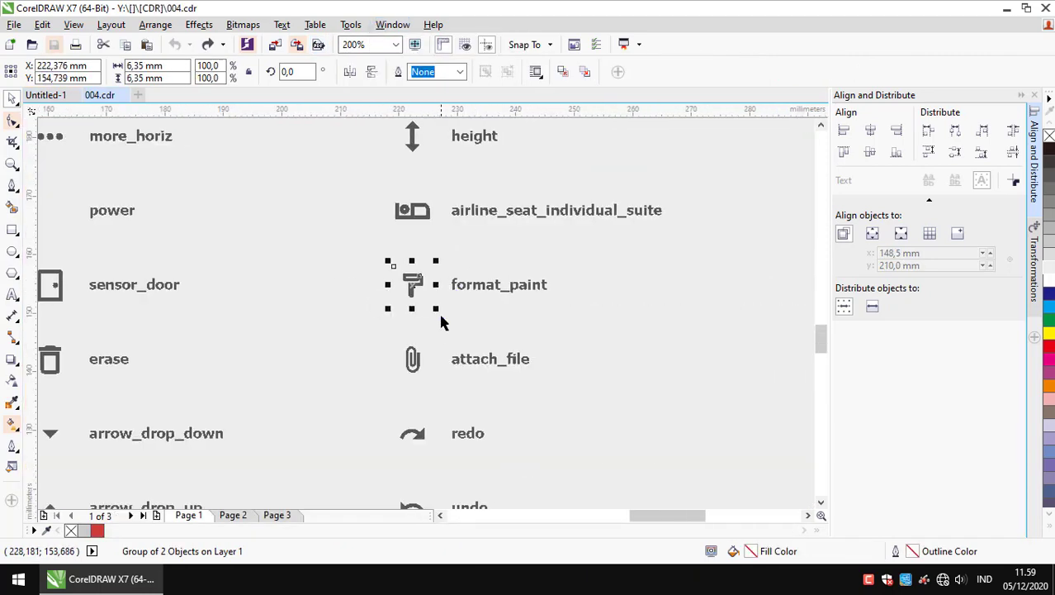
{"action": "scroll", "coordinate": [442, 322], "scroll_direction": "down", "scroll_amount": 1}
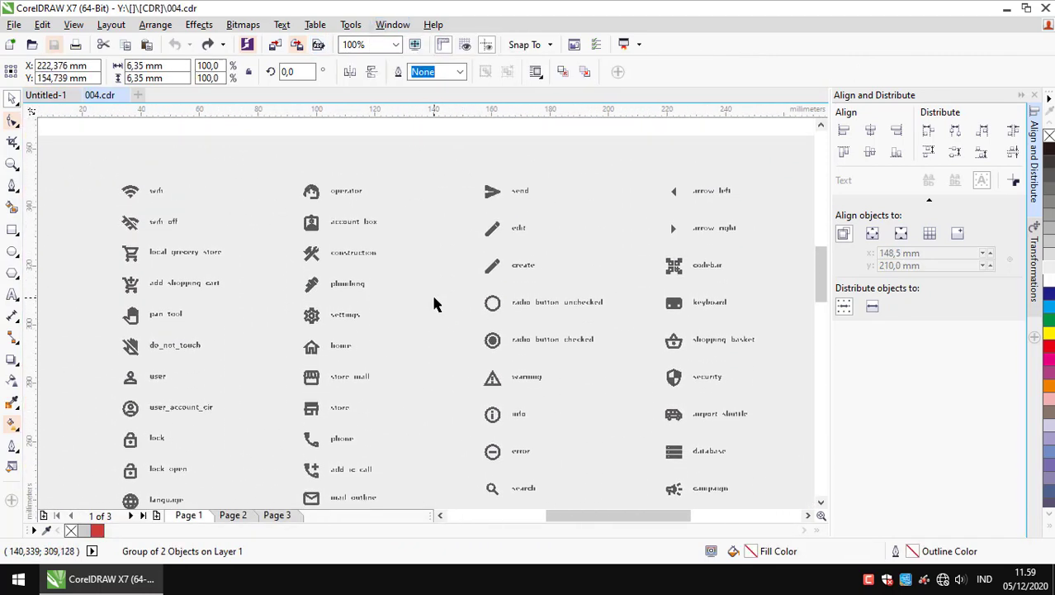
{"action": "scroll", "coordinate": [436, 322], "scroll_direction": "down", "scroll_amount": 3}
{"action": "scroll", "coordinate": [438, 328], "scroll_direction": "down", "scroll_amount": 3}
{"action": "scroll", "coordinate": [438, 327], "scroll_direction": "down", "scroll_amount": 3}
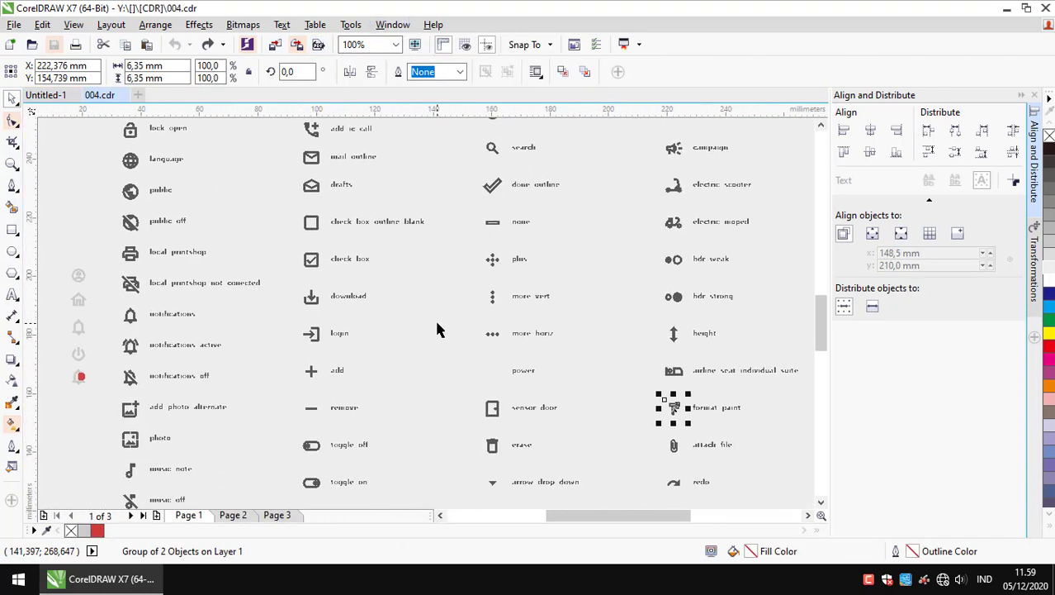
{"action": "scroll", "coordinate": [97, 263], "scroll_direction": "up", "scroll_amount": 1}
{"action": "left_click", "coordinate": [160, 238]}
{"action": "scroll", "coordinate": [372, 331], "scroll_direction": "down", "scroll_amount": 1}
{"action": "scroll", "coordinate": [474, 338], "scroll_direction": "down", "scroll_amount": 2}
{"action": "scroll", "coordinate": [473, 333], "scroll_direction": "down", "scroll_amount": 3}
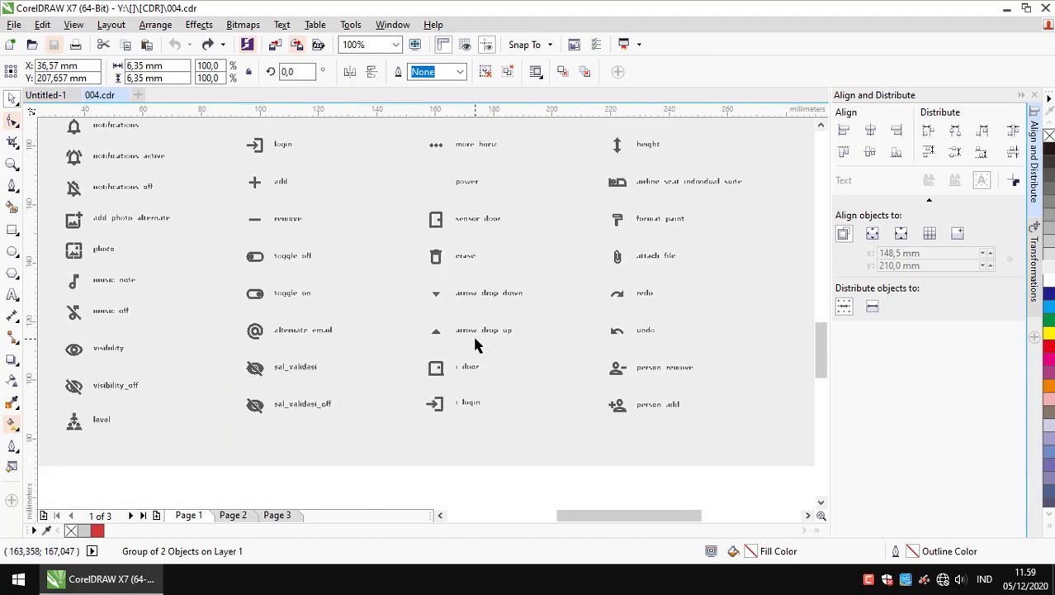
{"action": "scroll", "coordinate": [496, 338], "scroll_direction": "up", "scroll_amount": 3}
{"action": "scroll", "coordinate": [570, 347], "scroll_direction": "up", "scroll_amount": 4}
{"action": "scroll", "coordinate": [570, 347], "scroll_direction": "up", "scroll_amount": 2}
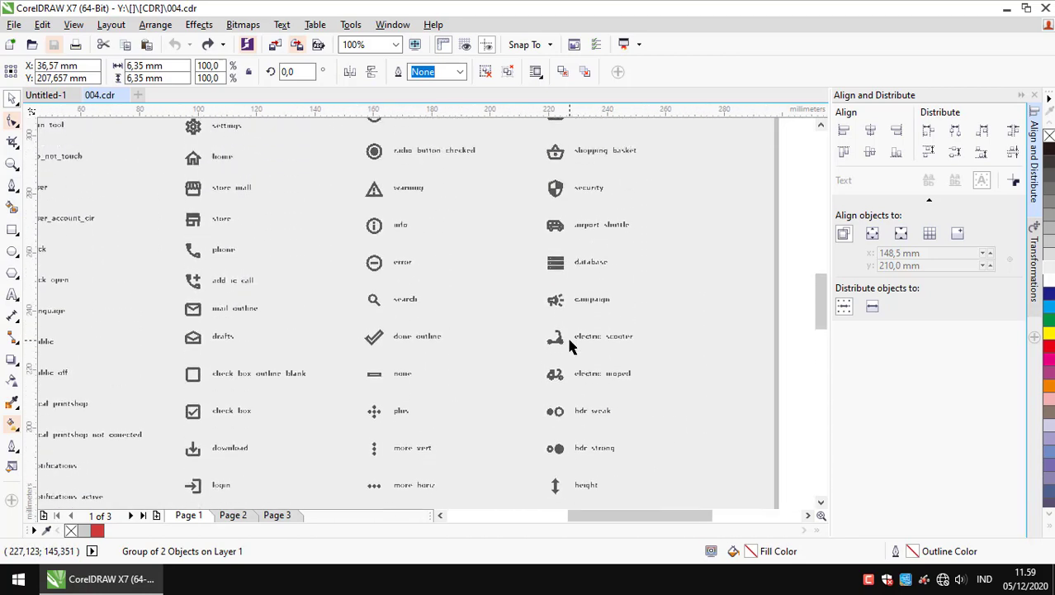
{"action": "scroll", "coordinate": [569, 345], "scroll_direction": "up", "scroll_amount": 2}
{"action": "scroll", "coordinate": [569, 345], "scroll_direction": "up", "scroll_amount": 3}
{"action": "scroll", "coordinate": [569, 346], "scroll_direction": "left", "scroll_amount": 1}
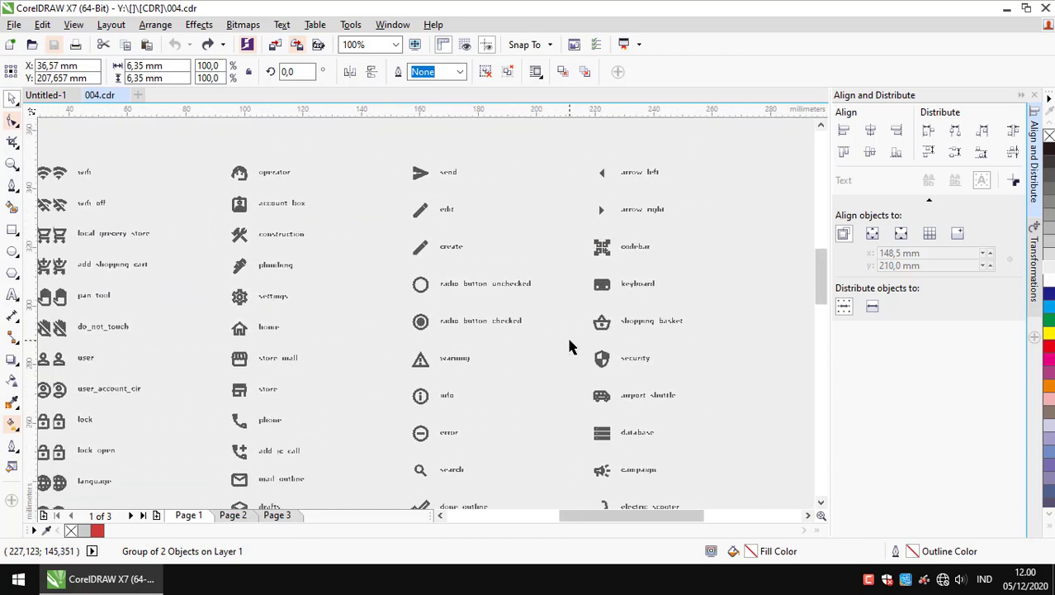
{"action": "scroll", "coordinate": [569, 345], "scroll_direction": "right", "scroll_amount": 1}
{"action": "scroll", "coordinate": [569, 345], "scroll_direction": "down", "scroll_amount": 2}
{"action": "scroll", "coordinate": [570, 296], "scroll_direction": "down", "scroll_amount": 2}
{"action": "scroll", "coordinate": [570, 296], "scroll_direction": "down", "scroll_amount": 3}
{"action": "scroll", "coordinate": [569, 296], "scroll_direction": "down", "scroll_amount": 3}
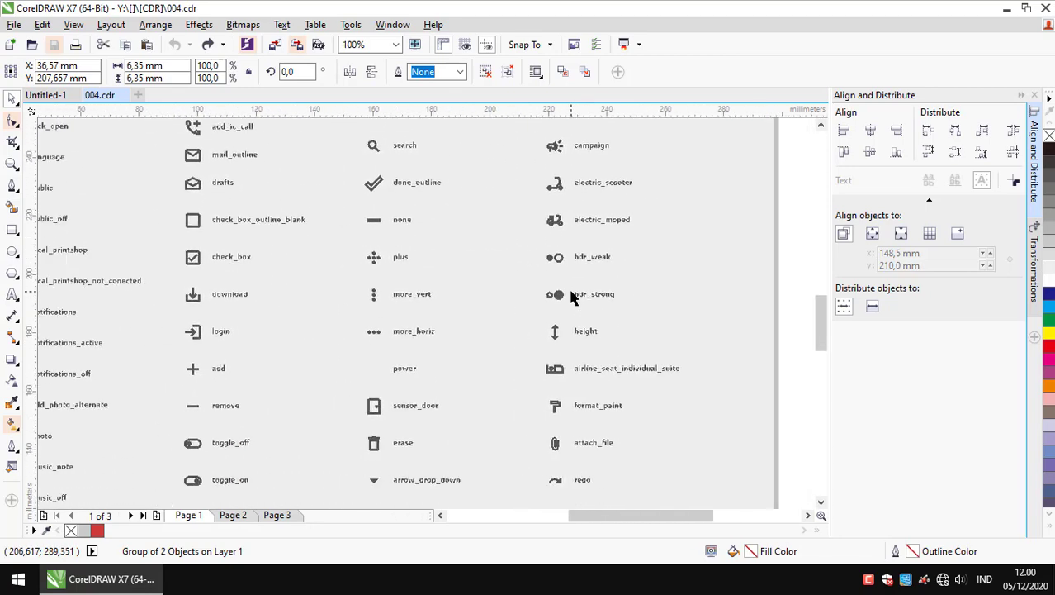
{"action": "scroll", "coordinate": [570, 295], "scroll_direction": "down", "scroll_amount": 1}
{"action": "scroll", "coordinate": [325, 309], "scroll_direction": "up", "scroll_amount": 3}
{"action": "scroll", "coordinate": [325, 308], "scroll_direction": "down", "scroll_amount": 3}
{"action": "scroll", "coordinate": [325, 309], "scroll_direction": "up", "scroll_amount": 1}
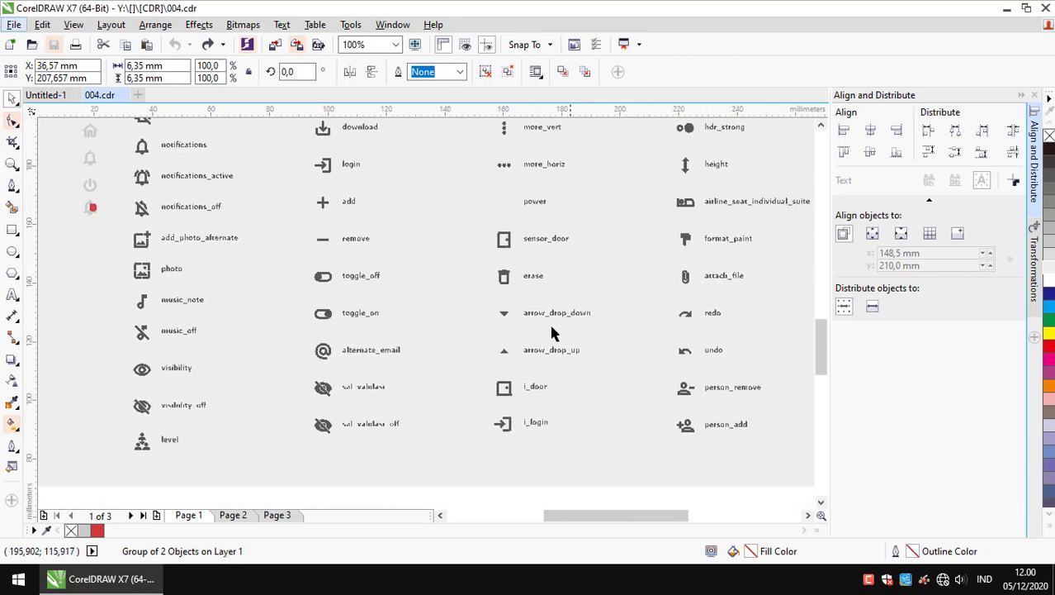
{"action": "scroll", "coordinate": [552, 332], "scroll_direction": "up", "scroll_amount": 1}
{"action": "scroll", "coordinate": [392, 319], "scroll_direction": "up", "scroll_amount": 2}
{"action": "scroll", "coordinate": [392, 320], "scroll_direction": "down", "scroll_amount": 2}
{"action": "scroll", "coordinate": [392, 320], "scroll_direction": "up", "scroll_amount": 1}
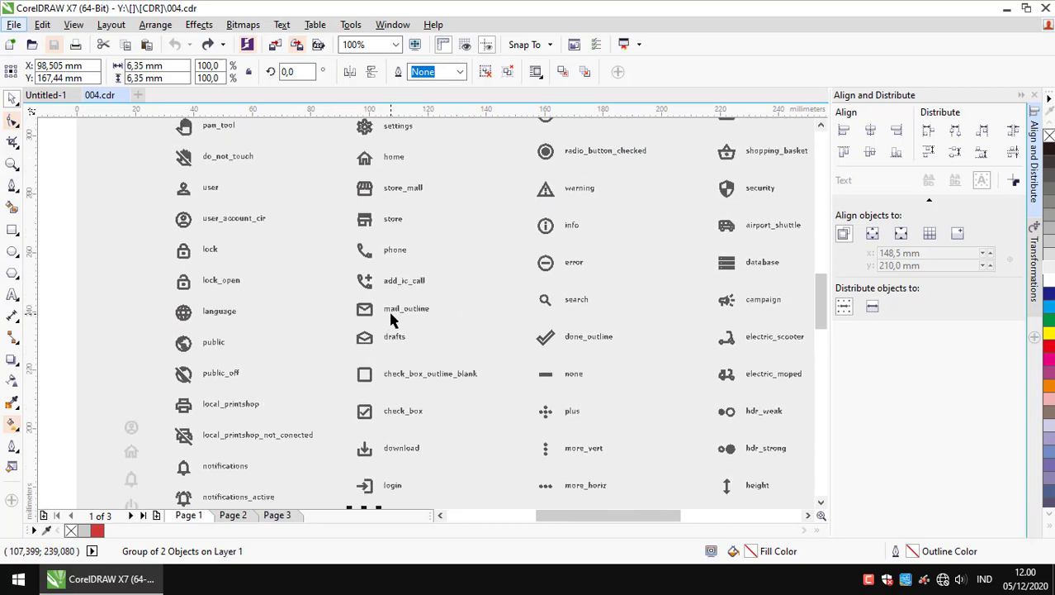
{"action": "scroll", "coordinate": [393, 320], "scroll_direction": "up", "scroll_amount": 1}
{"action": "scroll", "coordinate": [393, 319], "scroll_direction": "up", "scroll_amount": 1}
{"action": "scroll", "coordinate": [533, 201], "scroll_direction": "up", "scroll_amount": 2}
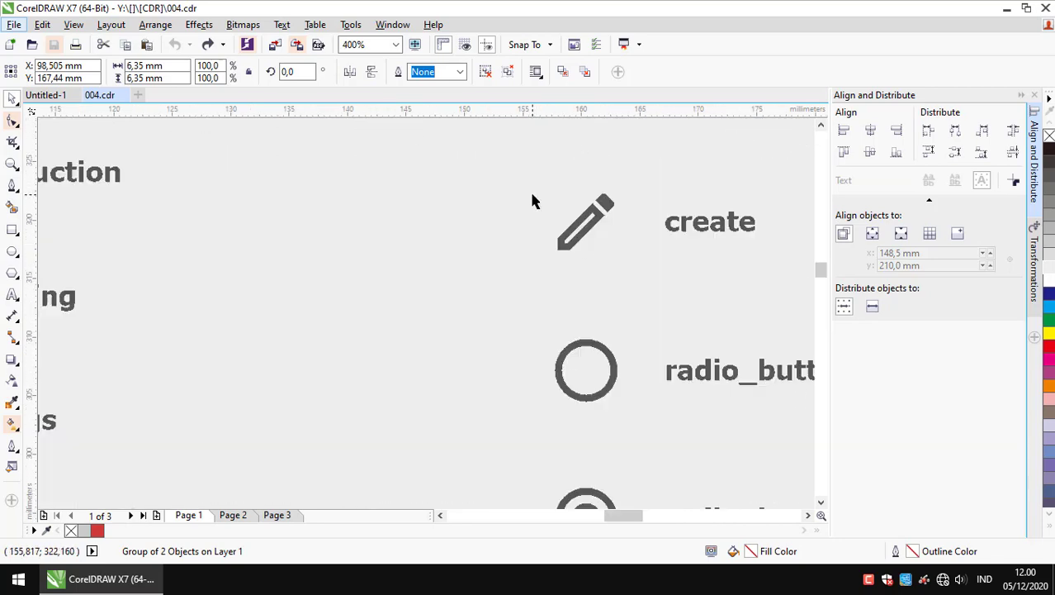
{"action": "scroll", "coordinate": [533, 200], "scroll_direction": "down", "scroll_amount": 2}
{"action": "key", "text": "ctrl+Tab"}
{"action": "scroll", "coordinate": [475, 404], "scroll_direction": "up", "scroll_amount": 1}
Drag the pasted pencil icon into the Imput Data box
{"action": "scroll", "coordinate": [475, 405], "scroll_direction": "up", "scroll_amount": 3}
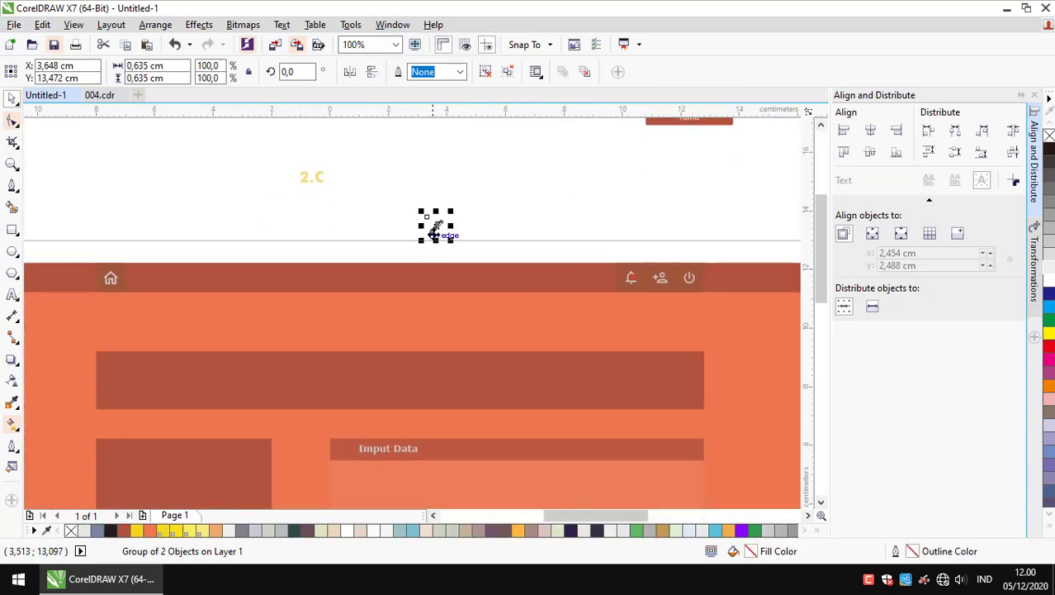
{"action": "left_click_drag", "start_coordinate": [436, 223], "coordinate": [381, 375]}
{"action": "scroll", "coordinate": [381, 376], "scroll_direction": "up", "scroll_amount": 1}
{"action": "scroll", "coordinate": [374, 311], "scroll_direction": "up", "scroll_amount": 1}
{"action": "scroll", "coordinate": [374, 310], "scroll_direction": "up", "scroll_amount": 1}
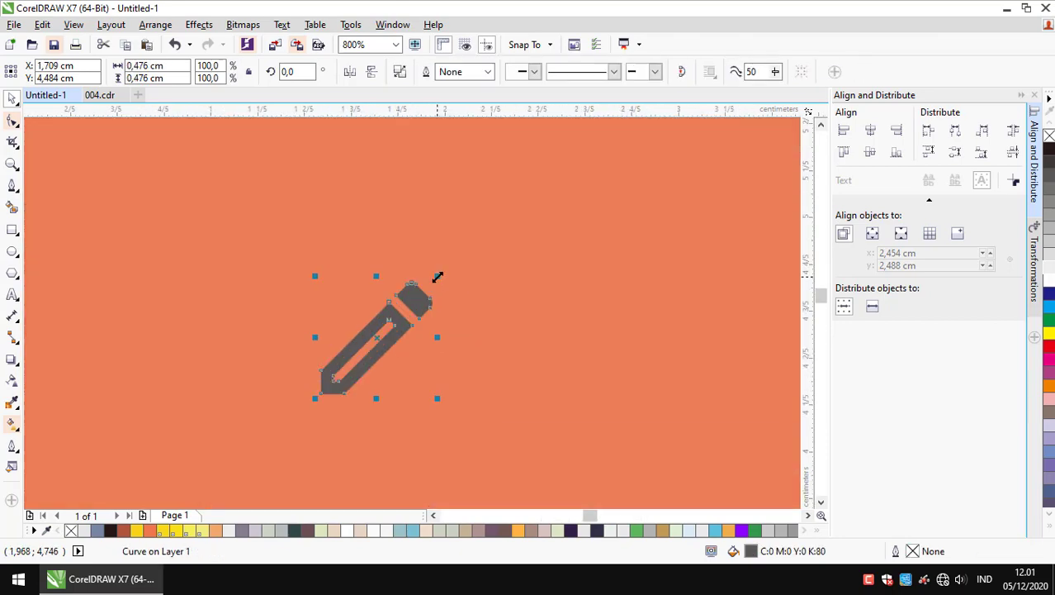
{"action": "scroll", "coordinate": [435, 329], "scroll_direction": "down", "scroll_amount": 4}
{"action": "scroll", "coordinate": [446, 493], "scroll_direction": "up", "scroll_amount": 2}
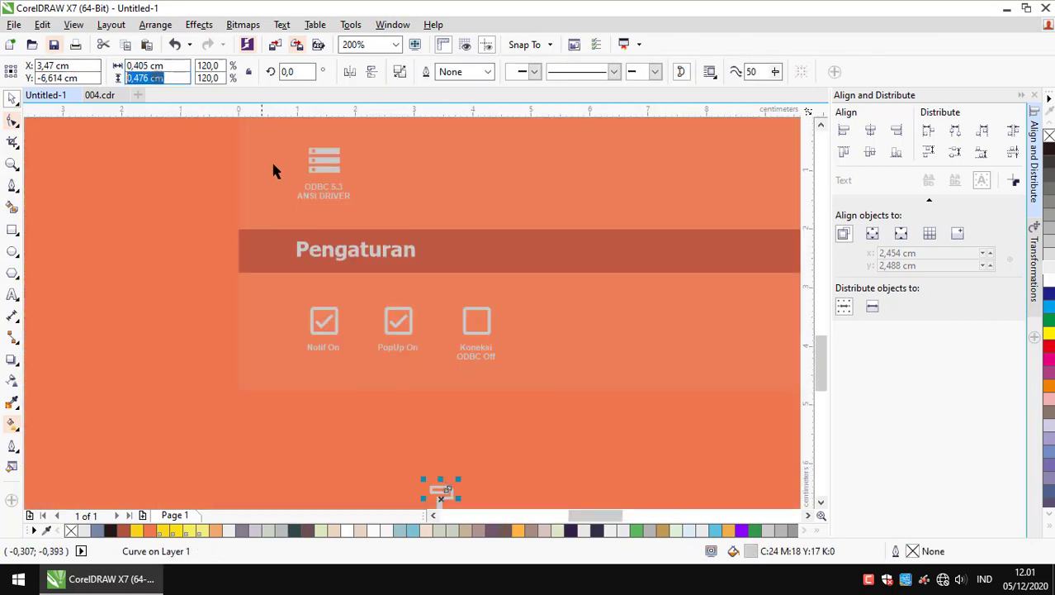
{"action": "scroll", "coordinate": [463, 330], "scroll_direction": "down", "scroll_amount": 2}
{"action": "left_click", "coordinate": [434, 210]}
{"action": "scroll", "coordinate": [434, 209], "scroll_direction": "up", "scroll_amount": 2}
{"action": "scroll", "coordinate": [400, 191], "scroll_direction": "up", "scroll_amount": 1}
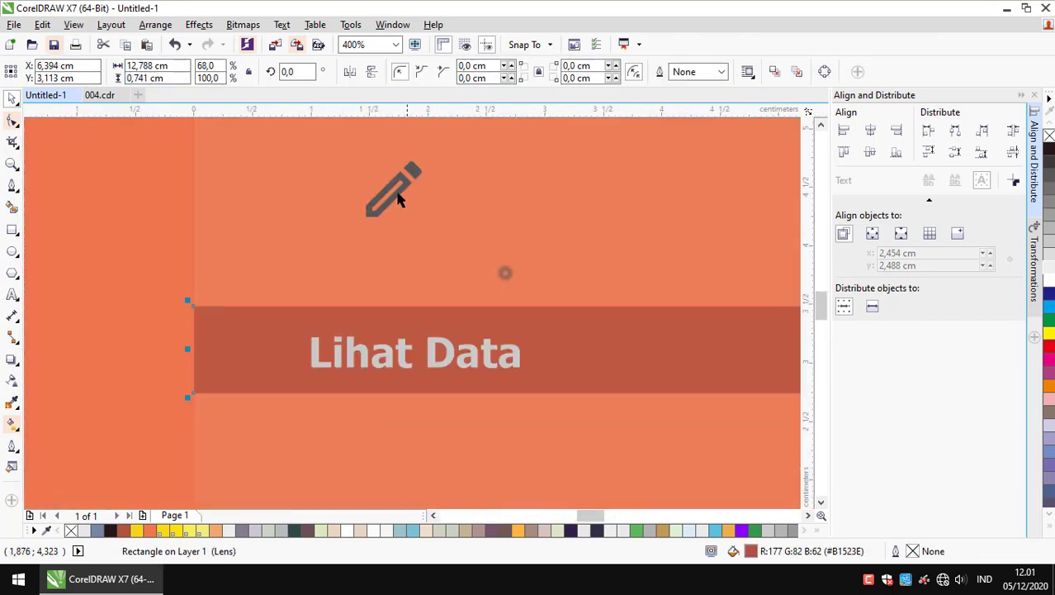
Recolour the pencil light grey with the Eyedropper, sampling the Lihat Data text, and apply an effect
{"action": "key", "text": "i"}
{"action": "scroll", "coordinate": [349, 407], "scroll_direction": "up", "scroll_amount": 1}
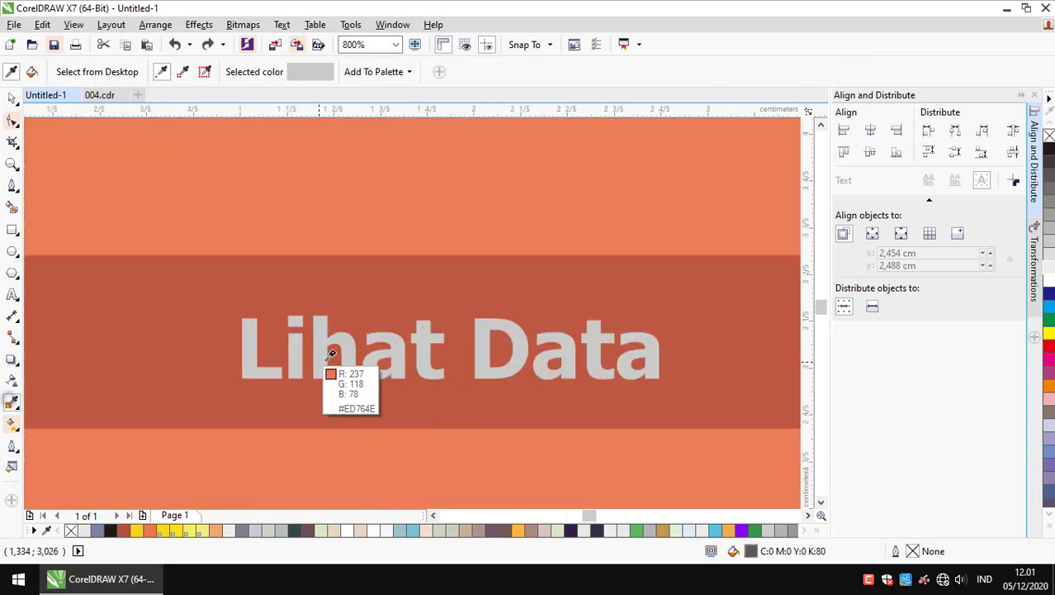
{"action": "left_click", "coordinate": [349, 407]}
{"action": "scroll", "coordinate": [331, 306], "scroll_direction": "down", "scroll_amount": 1}
{"action": "left_click", "coordinate": [330, 306]}
{"action": "left_click", "coordinate": [13, 99]}
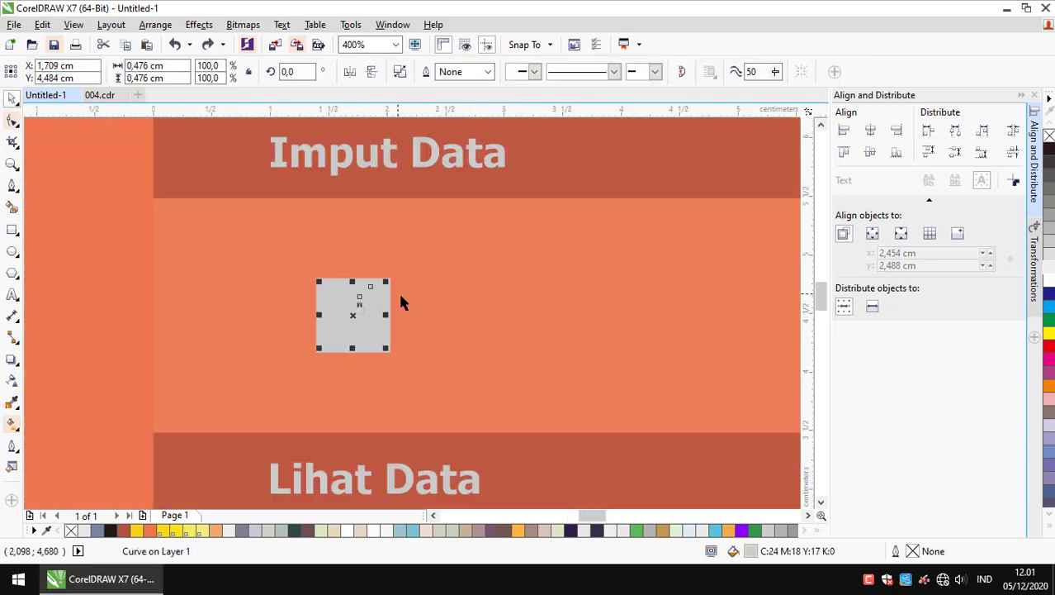
{"action": "left_click", "coordinate": [199, 24]}
{"action": "left_click", "coordinate": [367, 262]}
Bring the ODBC icon's caption into the Imput Data box beneath the pencil
{"action": "scroll", "coordinate": [511, 252], "scroll_direction": "down", "scroll_amount": 1}
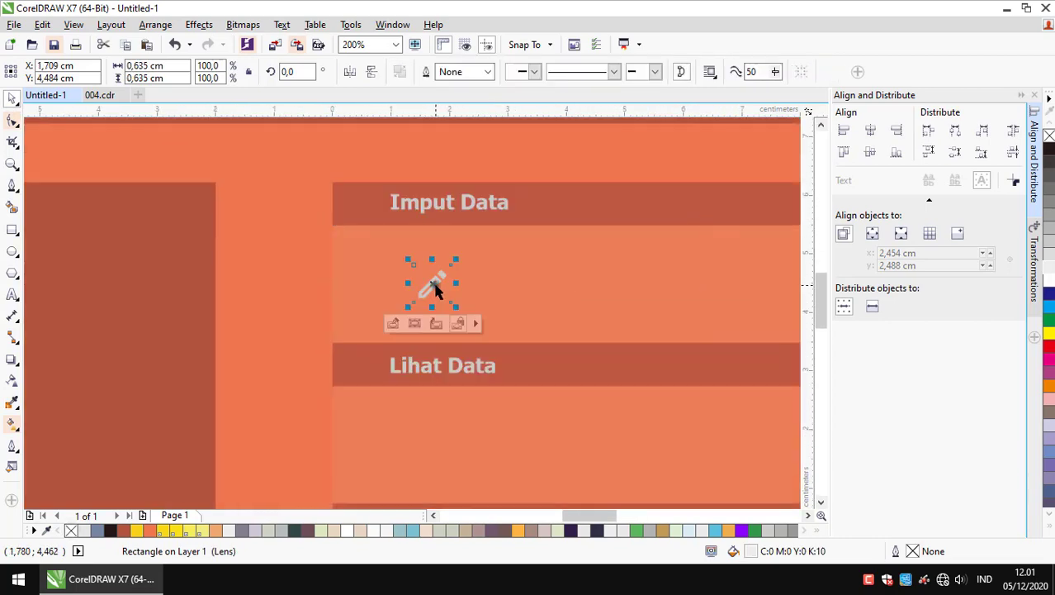
{"action": "scroll", "coordinate": [435, 287], "scroll_direction": "down", "scroll_amount": 1}
{"action": "scroll", "coordinate": [438, 278], "scroll_direction": "down", "scroll_amount": 1}
{"action": "scroll", "coordinate": [510, 258], "scroll_direction": "up", "scroll_amount": 3}
{"action": "scroll", "coordinate": [504, 330], "scroll_direction": "down", "scroll_amount": 2}
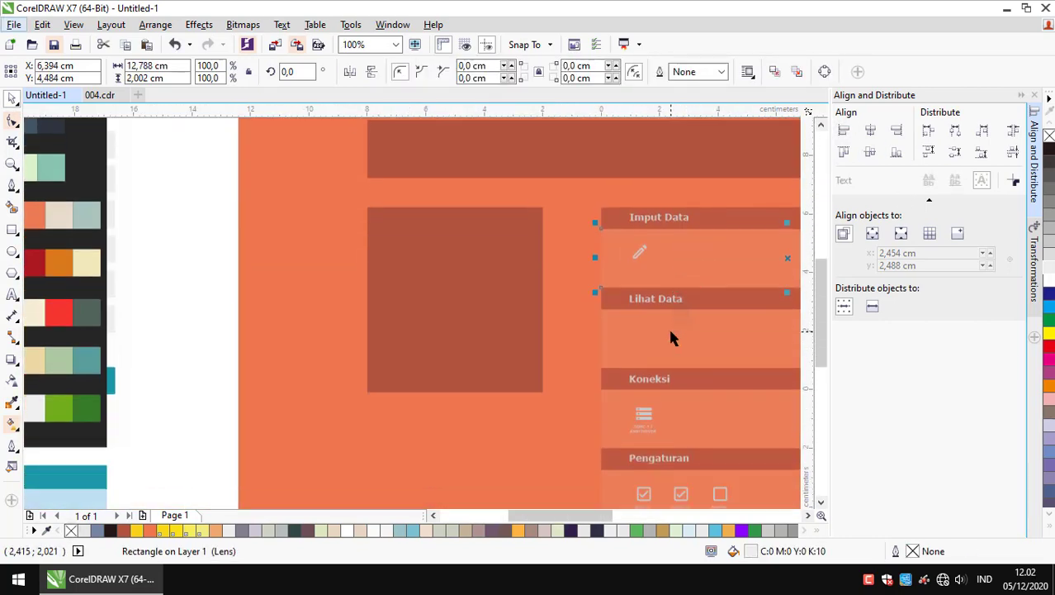
{"action": "left_click_drag", "start_coordinate": [644, 415], "coordinate": [641, 252]}
{"action": "scroll", "coordinate": [606, 248], "scroll_direction": "up", "scroll_amount": 1}
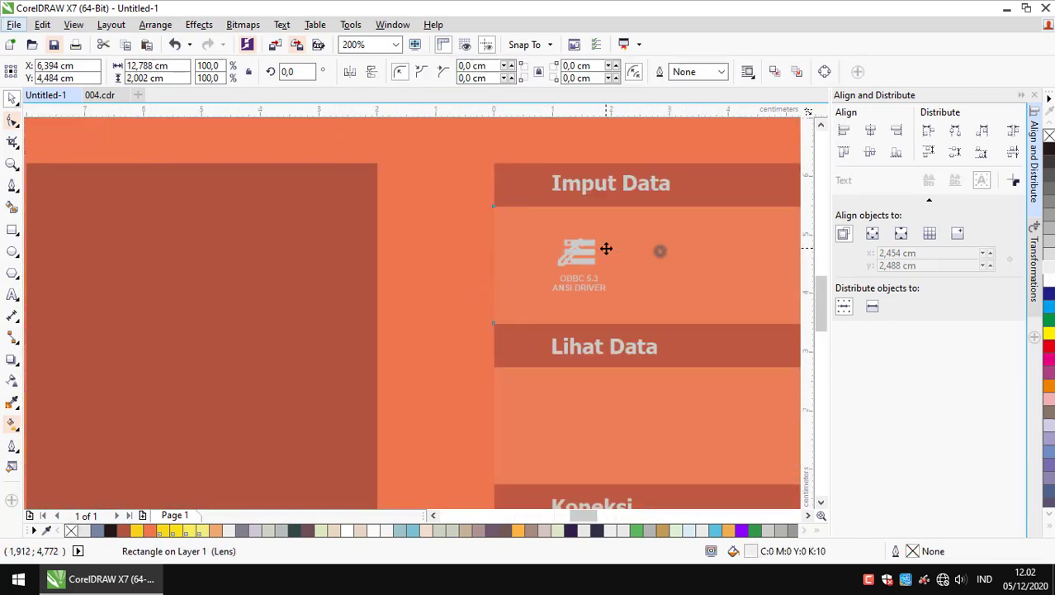
{"action": "left_click", "coordinate": [688, 247]}
{"action": "scroll", "coordinate": [690, 253], "scroll_direction": "right", "scroll_amount": 2}
{"action": "scroll", "coordinate": [700, 240], "scroll_direction": "up", "scroll_amount": 1}
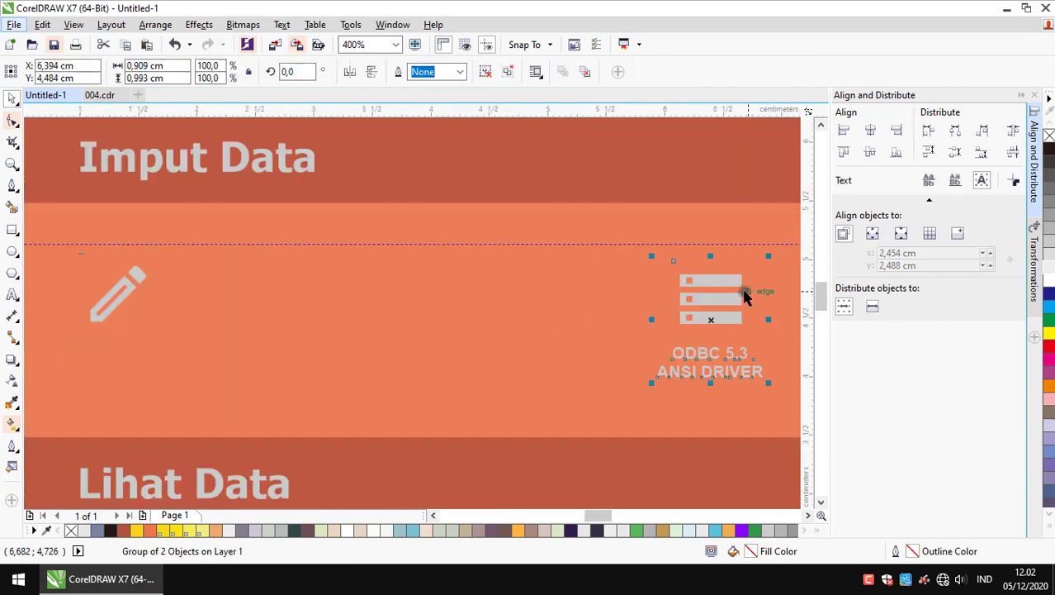
{"action": "scroll", "coordinate": [509, 295], "scroll_direction": "up", "scroll_amount": 2}
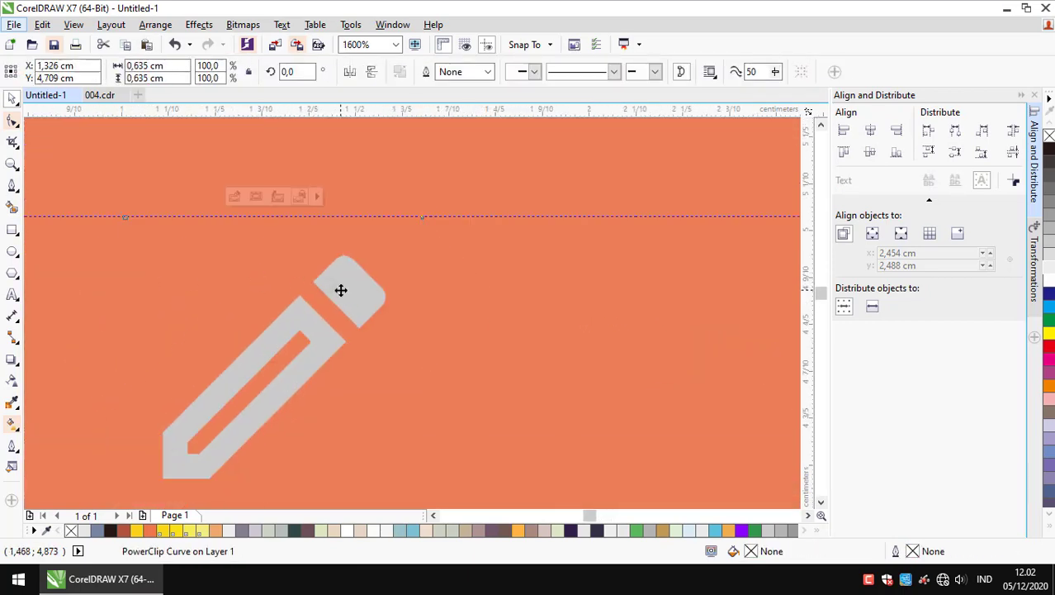
{"action": "scroll", "coordinate": [342, 287], "scroll_direction": "down", "scroll_amount": 3}
{"action": "left_click", "coordinate": [746, 310]}
Centre the caption under the pencil and change it to 'Input Data Guru'
{"action": "left_click", "coordinate": [871, 129]}
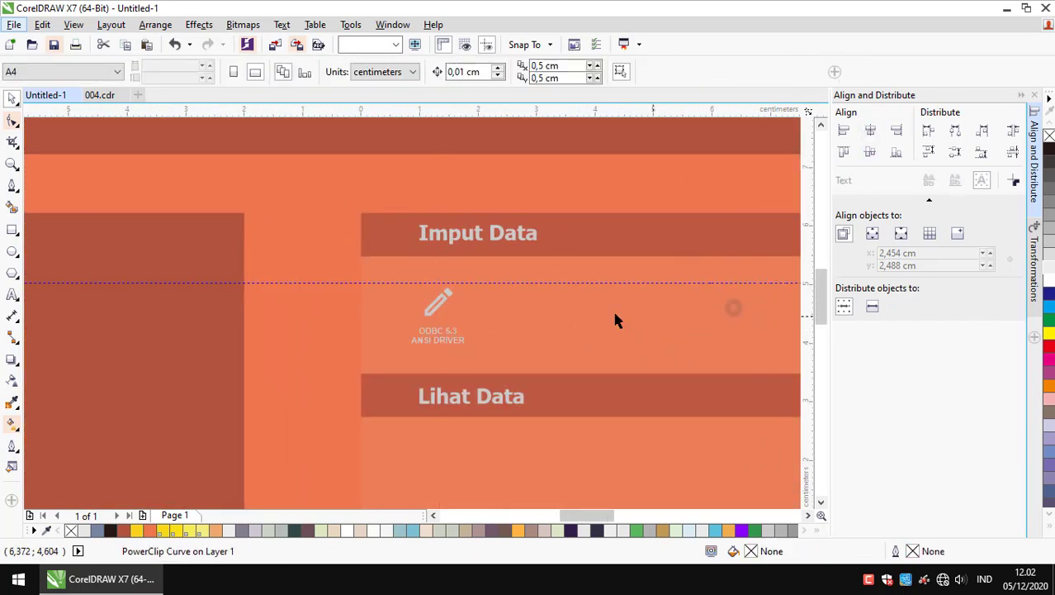
{"action": "scroll", "coordinate": [616, 318], "scroll_direction": "up", "scroll_amount": 2}
{"action": "double_click", "coordinate": [607, 327]}
{"action": "key", "text": "BackSpace"}
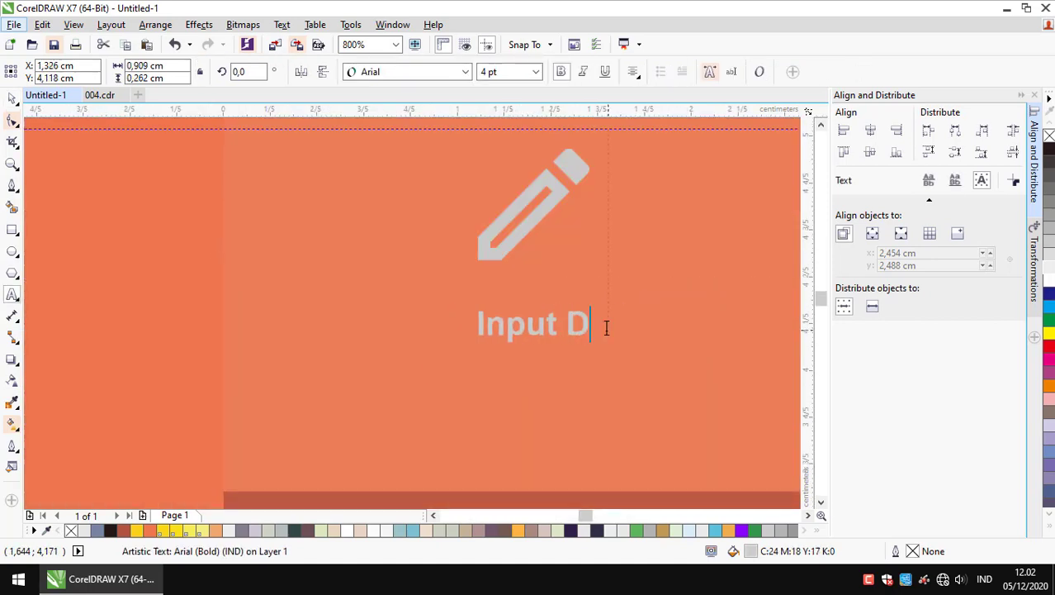
{"action": "left_click", "coordinate": [531, 226]}
{"action": "scroll", "coordinate": [694, 239], "scroll_direction": "down", "scroll_amount": 2}
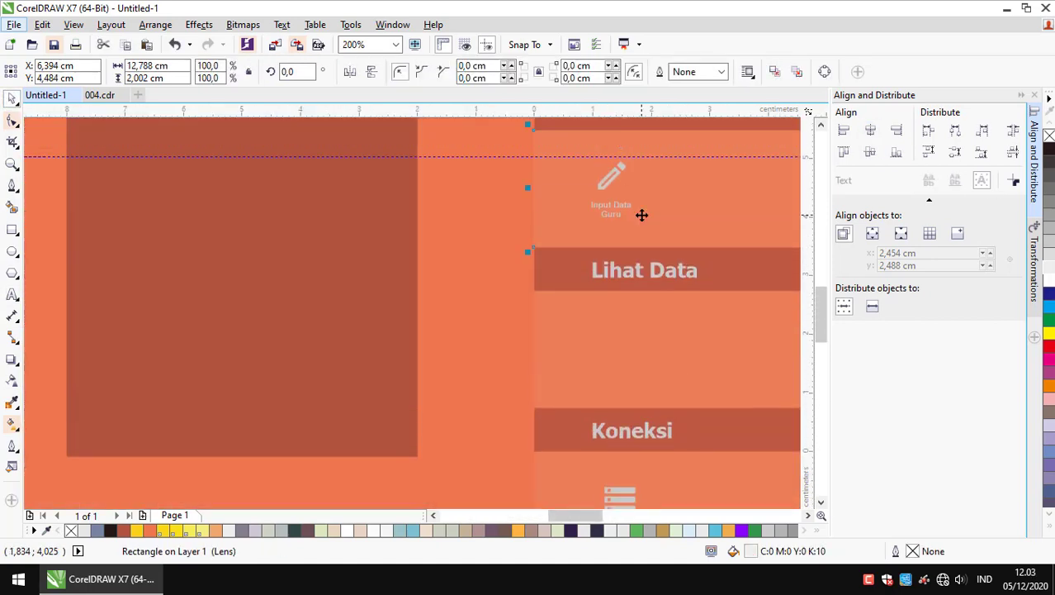
{"action": "scroll", "coordinate": [600, 198], "scroll_direction": "down", "scroll_amount": 1}
{"action": "scroll", "coordinate": [614, 242], "scroll_direction": "up", "scroll_amount": 3}
Duplicate the pencil and caption to the right with Position transformation, relabelling the copy 'Input Data Siswa'
{"action": "left_click", "coordinate": [613, 242]}
{"action": "scroll", "coordinate": [612, 242], "scroll_direction": "down", "scroll_amount": 1}
{"action": "scroll", "coordinate": [625, 217], "scroll_direction": "down", "scroll_amount": 1}
{"action": "key", "text": "alt+F7"}
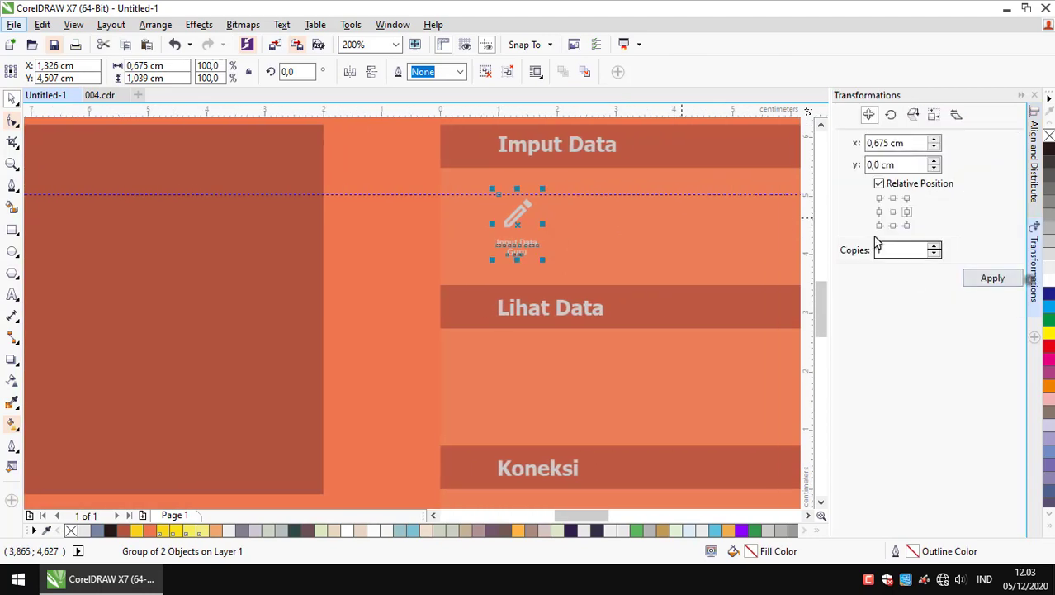
{"action": "left_click", "coordinate": [570, 248]}
{"action": "scroll", "coordinate": [616, 370], "scroll_direction": "up", "scroll_amount": 2}
{"action": "double_click", "coordinate": [583, 403]}
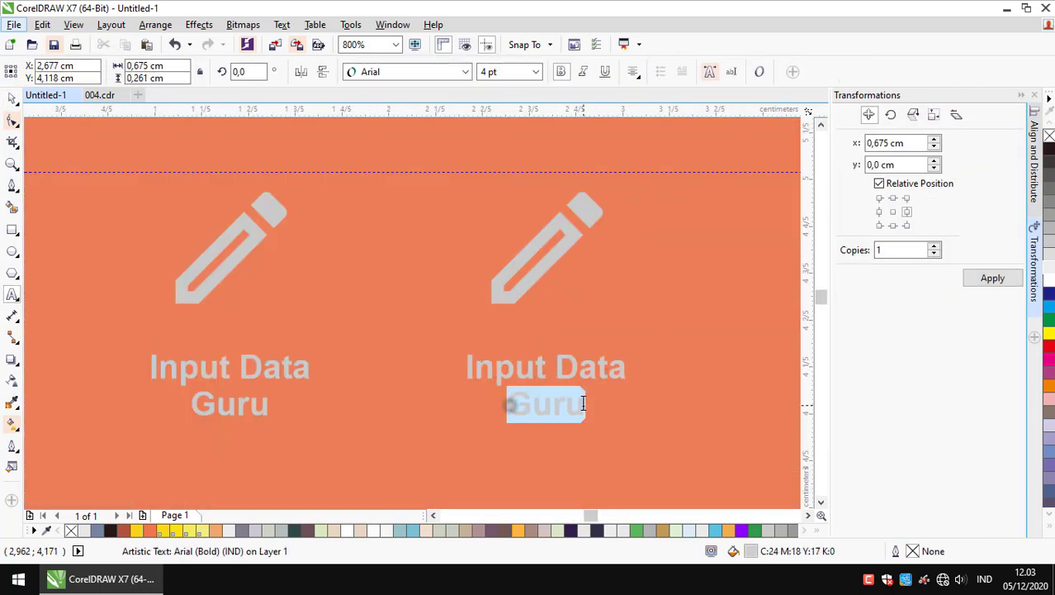
{"action": "type", "text": "Siswa"}
{"action": "key", "text": "ctrl+space"}
{"action": "left_click", "coordinate": [712, 248]}
{"action": "key", "text": "ctrl+shift+a"}
{"action": "scroll", "coordinate": [711, 248], "scroll_direction": "down", "scroll_amount": 4}
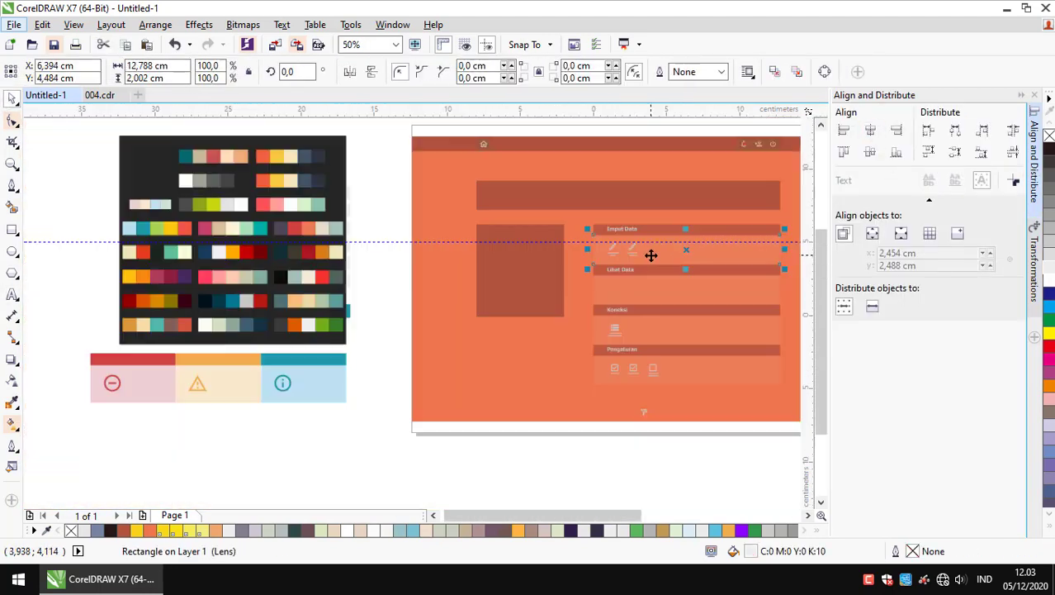
{"action": "scroll", "coordinate": [611, 429], "scroll_direction": "up", "scroll_amount": 1}
Duplicate the second pencil again and relabel the third copy 'Input MAPEL'
{"action": "left_click", "coordinate": [608, 205]}
{"action": "scroll", "coordinate": [607, 204], "scroll_direction": "up", "scroll_amount": 2}
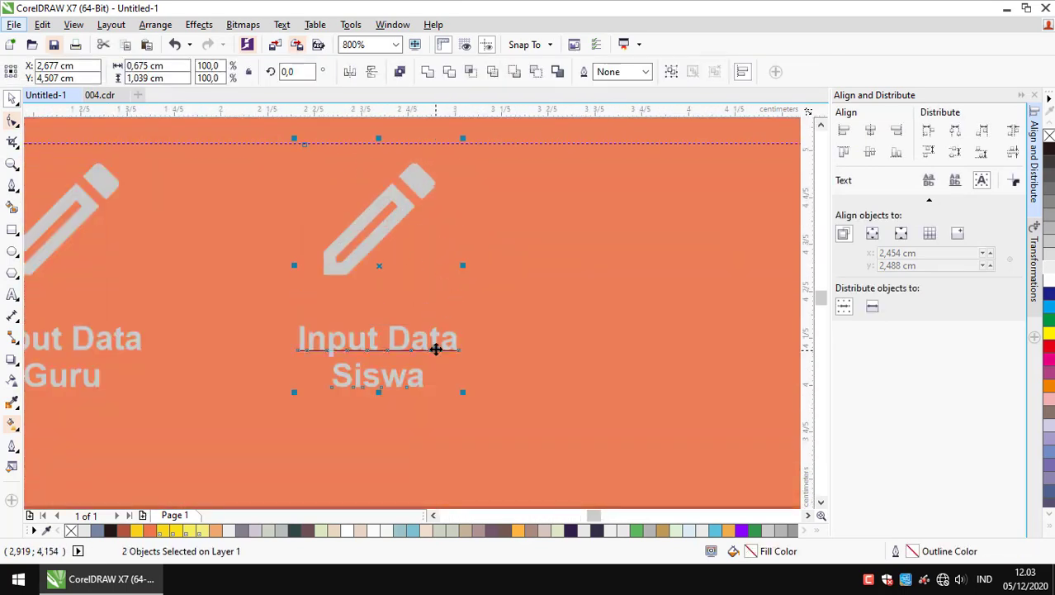
{"action": "left_click", "coordinate": [1035, 248]}
{"action": "left_click", "coordinate": [993, 277]}
{"action": "scroll", "coordinate": [542, 222], "scroll_direction": "down", "scroll_amount": 1}
{"action": "left_click_drag", "start_coordinate": [558, 289], "coordinate": [674, 310]}
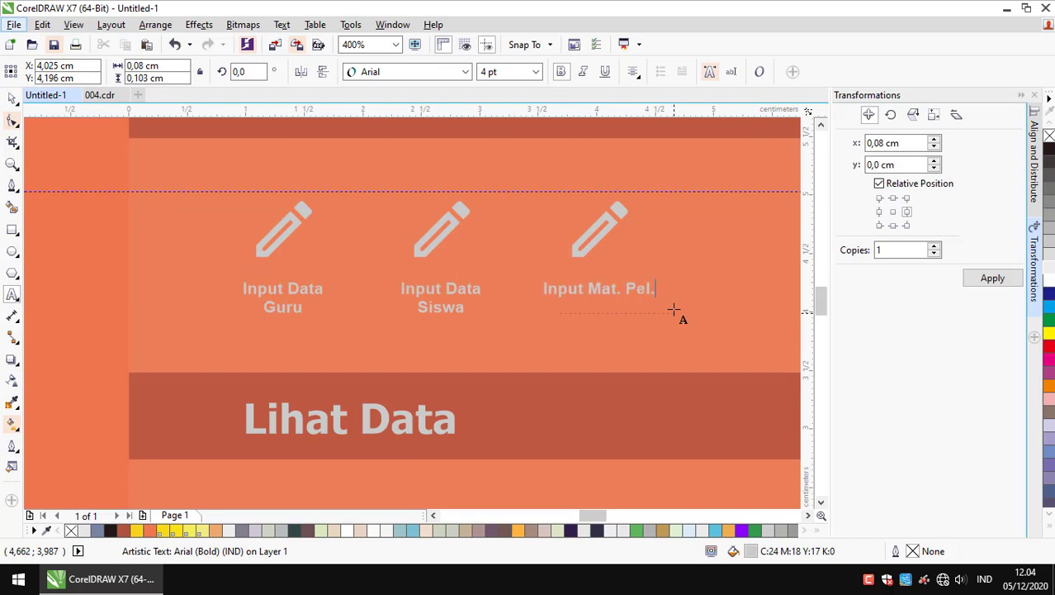
{"action": "left_click", "coordinate": [623, 302]}
{"action": "type", "text": "APEL"}
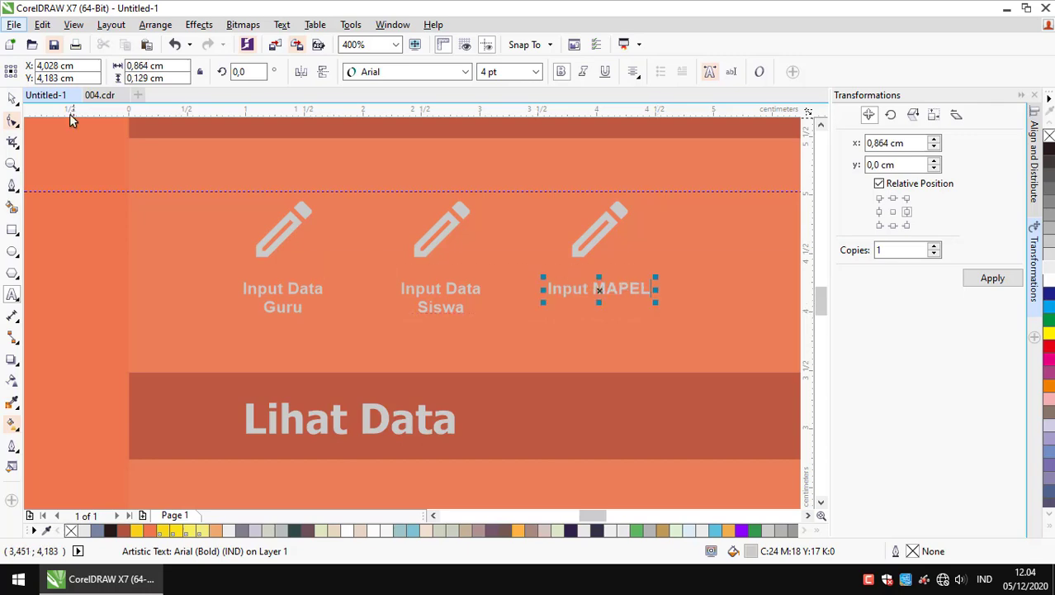
{"action": "left_click", "coordinate": [763, 202], "text": "shift"}
{"action": "scroll", "coordinate": [603, 236], "scroll_direction": "down", "scroll_amount": 3}
{"action": "key", "text": "Escape"}
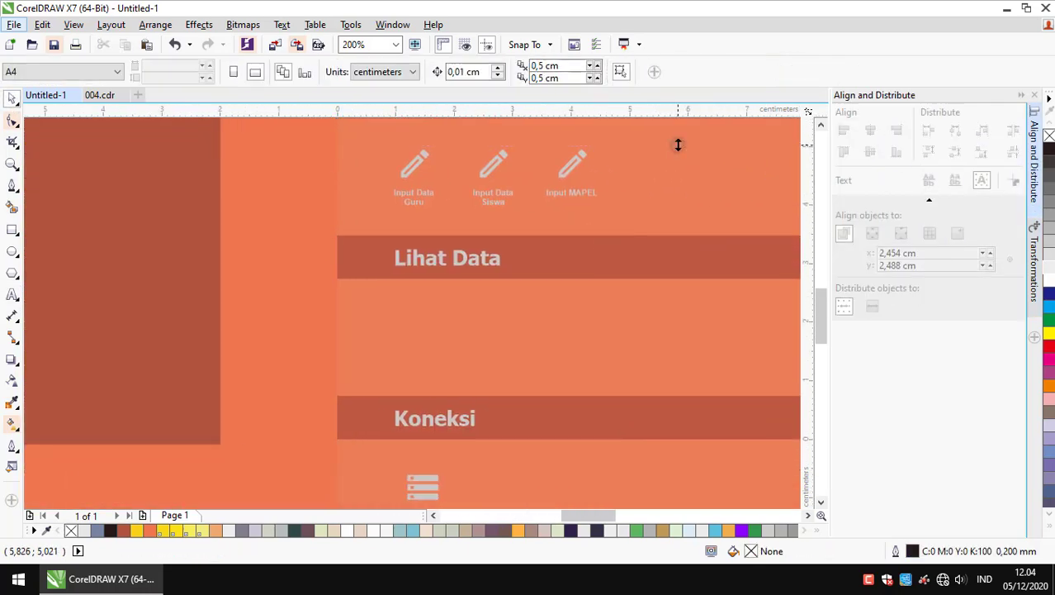
{"action": "scroll", "coordinate": [660, 184], "scroll_direction": "down", "scroll_amount": 1}
{"action": "scroll", "coordinate": [659, 184], "scroll_direction": "up", "scroll_amount": 2}
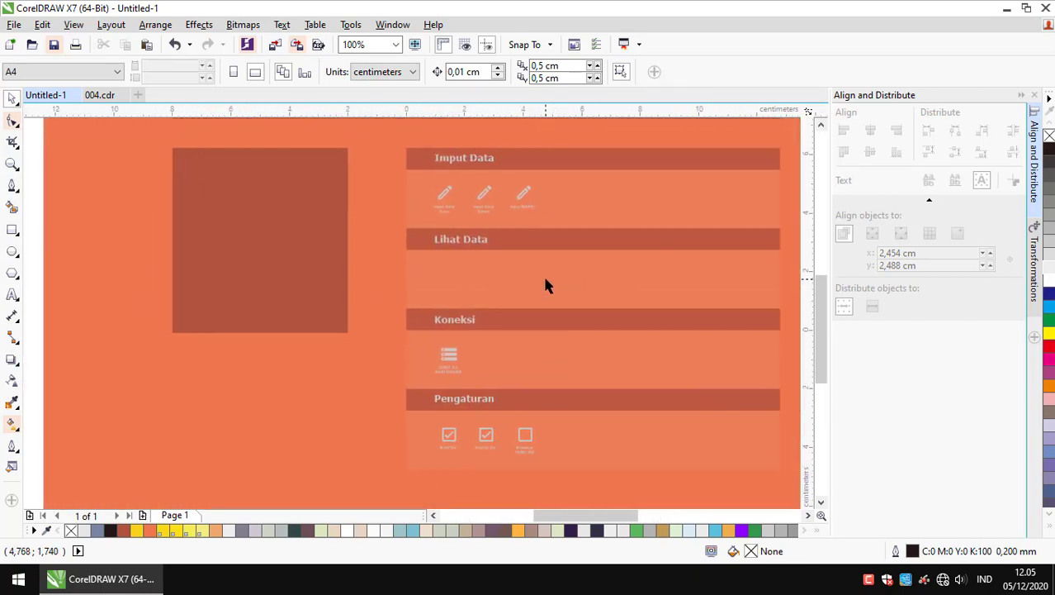
Copy the visibility eye icon from the 004.cdr icon sheet
{"action": "left_click", "coordinate": [392, 24]}
{"action": "left_click", "coordinate": [412, 306]}
{"action": "scroll", "coordinate": [537, 299], "scroll_direction": "up", "scroll_amount": 2}
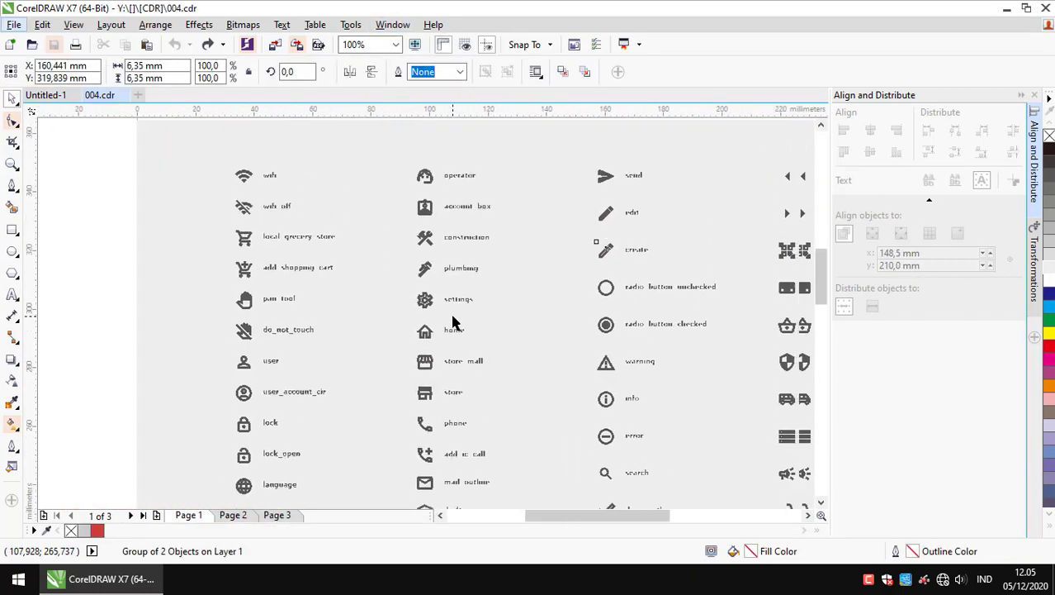
{"action": "scroll", "coordinate": [452, 322], "scroll_direction": "down", "scroll_amount": 3}
{"action": "scroll", "coordinate": [453, 322], "scroll_direction": "down", "scroll_amount": 3}
{"action": "scroll", "coordinate": [453, 321], "scroll_direction": "left", "scroll_amount": 3}
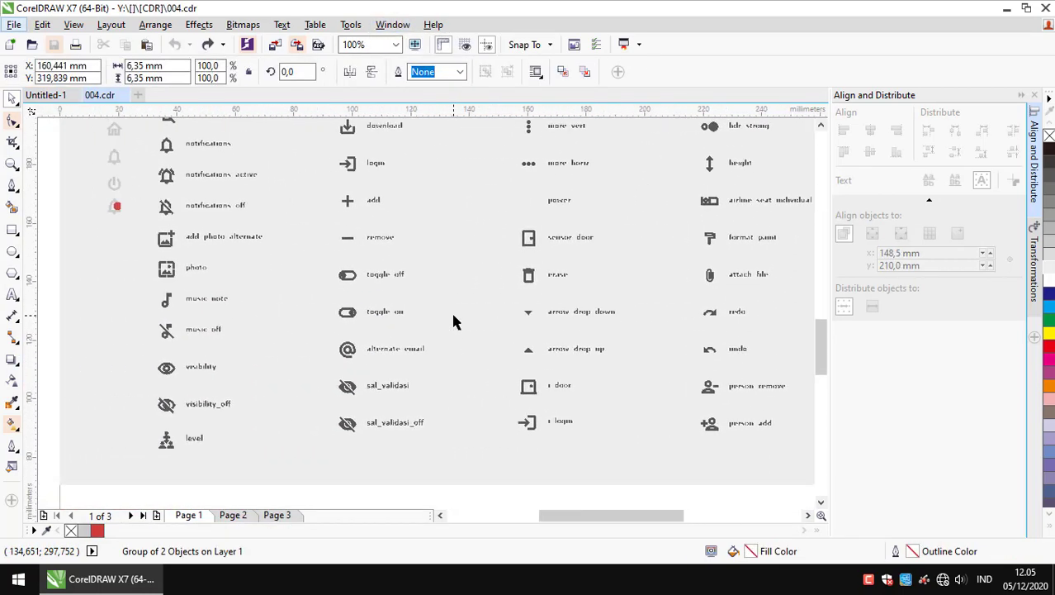
{"action": "scroll", "coordinate": [452, 322], "scroll_direction": "left", "scroll_amount": 2}
{"action": "scroll", "coordinate": [232, 441], "scroll_direction": "up", "scroll_amount": 2}
{"action": "scroll", "coordinate": [447, 292], "scroll_direction": "down", "scroll_amount": 1}
{"action": "left_click", "coordinate": [424, 358]}
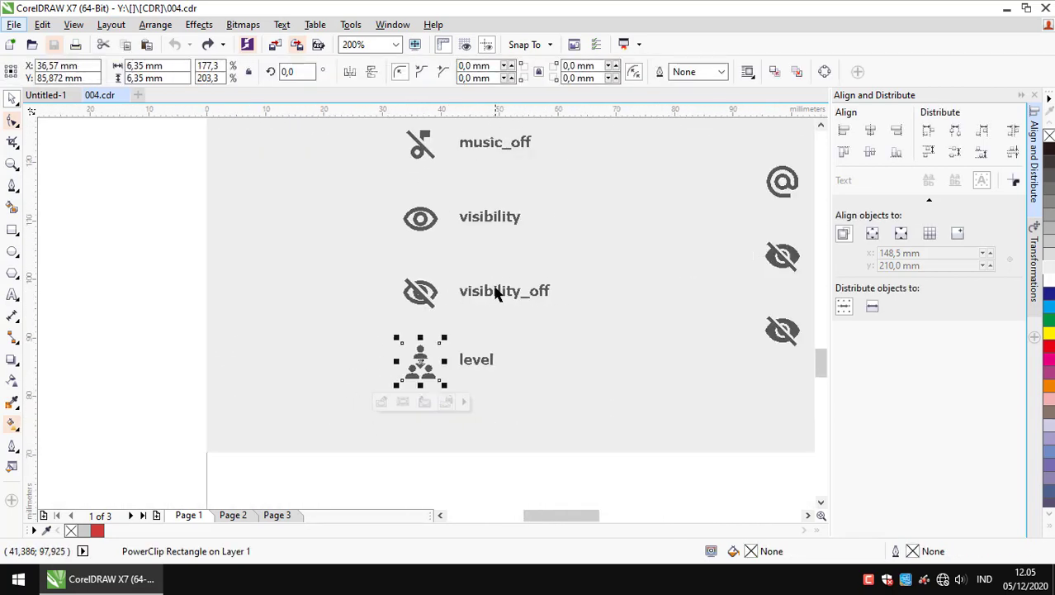
{"action": "scroll", "coordinate": [495, 293], "scroll_direction": "up", "scroll_amount": 1}
{"action": "left_click", "coordinate": [421, 248]}
{"action": "key", "text": "ctrl+c"}
Paste the eye icon into the Untitled-1 orange dashboard
{"action": "left_click", "coordinate": [393, 24]}
{"action": "left_click", "coordinate": [396, 268]}
{"action": "key", "text": "ctrl+v"}
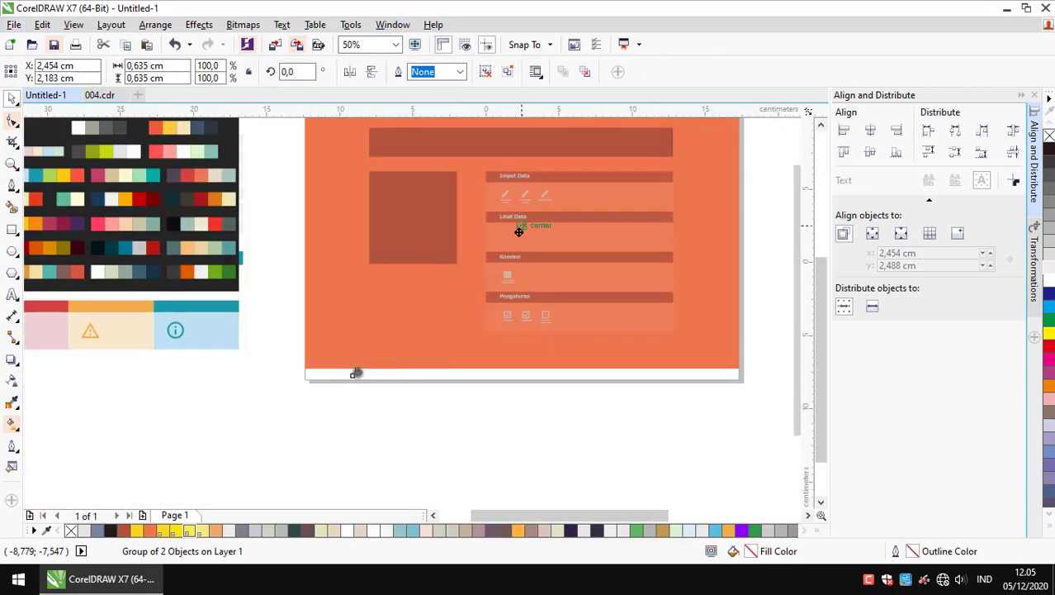
{"action": "scroll", "coordinate": [511, 277], "scroll_direction": "up", "scroll_amount": 2}
{"action": "scroll", "coordinate": [473, 281], "scroll_direction": "up", "scroll_amount": 2}
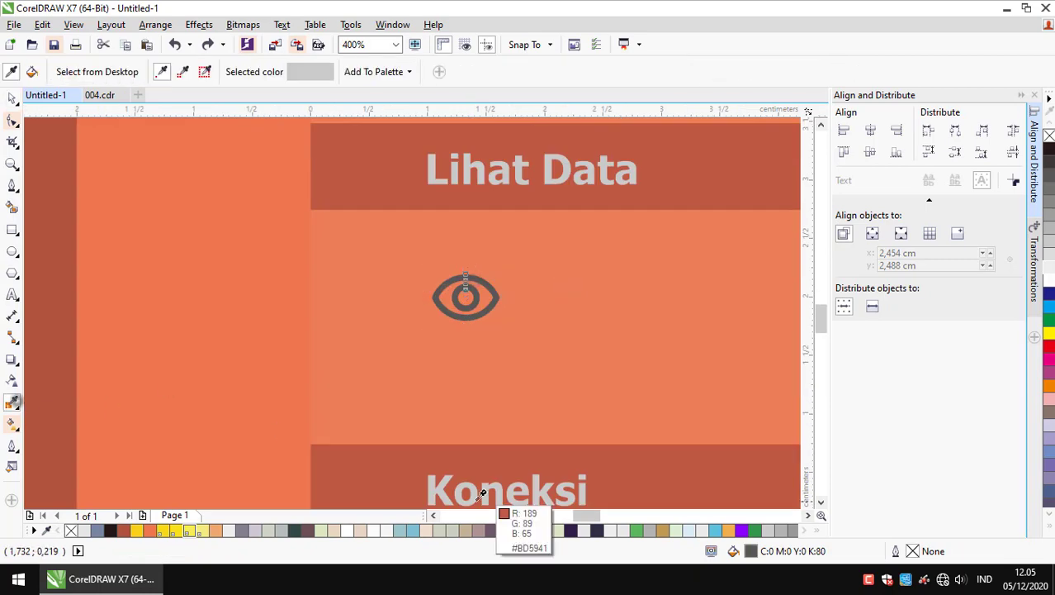
{"action": "scroll", "coordinate": [474, 281], "scroll_direction": "up", "scroll_amount": 2}
{"action": "scroll", "coordinate": [520, 380], "scroll_direction": "down", "scroll_amount": 4}
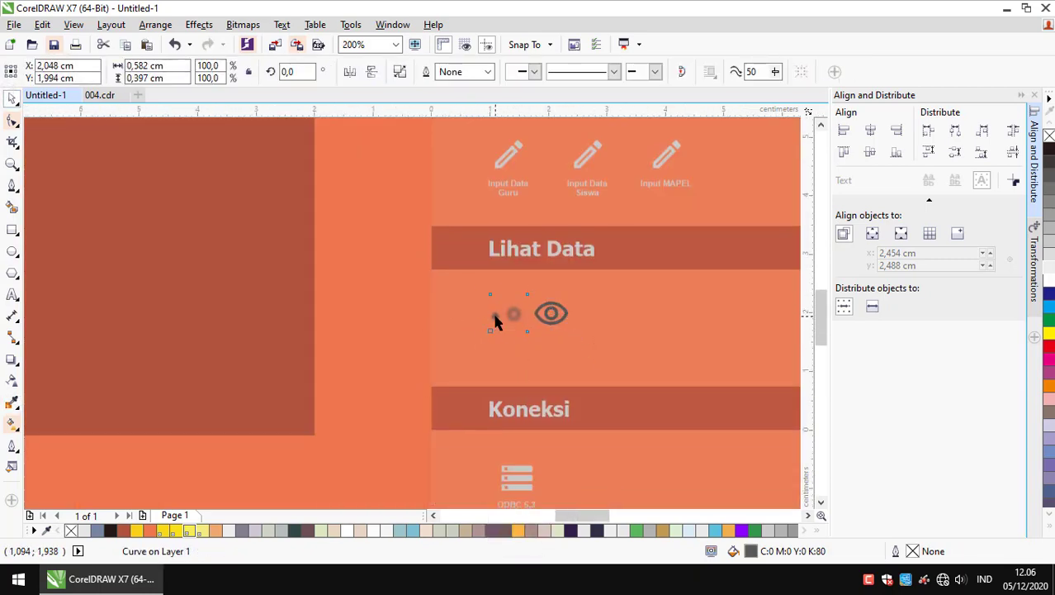
{"action": "scroll", "coordinate": [464, 268], "scroll_direction": "up", "scroll_amount": 3}
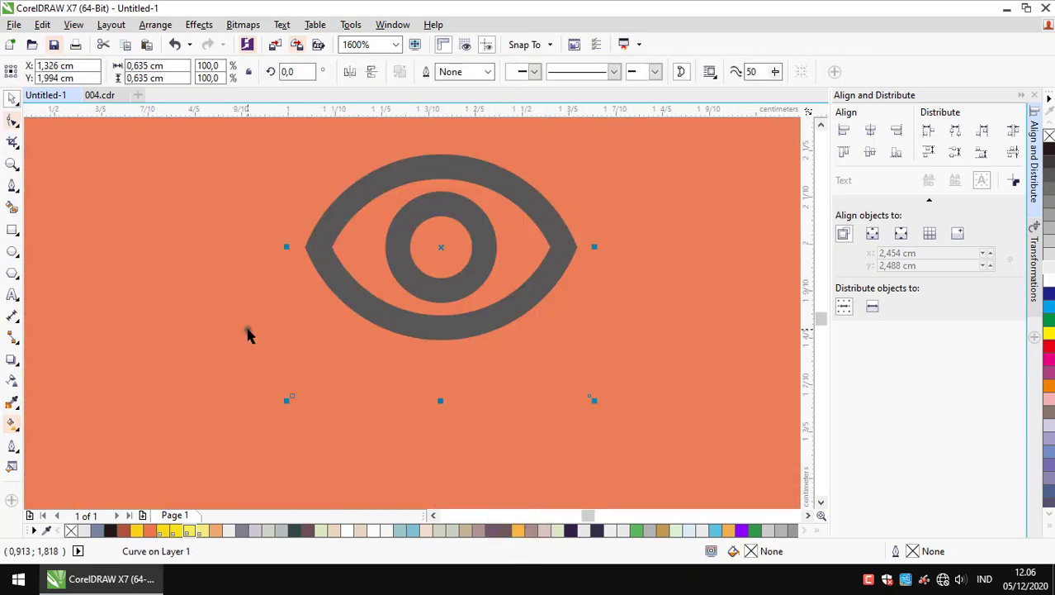
{"action": "scroll", "coordinate": [248, 334], "scroll_direction": "down", "scroll_amount": 3}
{"action": "scroll", "coordinate": [448, 247], "scroll_direction": "up", "scroll_amount": 3}
Recolour the eye icon light grey with the Eyedropper and PowerClip it under Lihat Data
{"action": "left_click", "coordinate": [447, 248]}
{"action": "scroll", "coordinate": [467, 275], "scroll_direction": "down", "scroll_amount": 3}
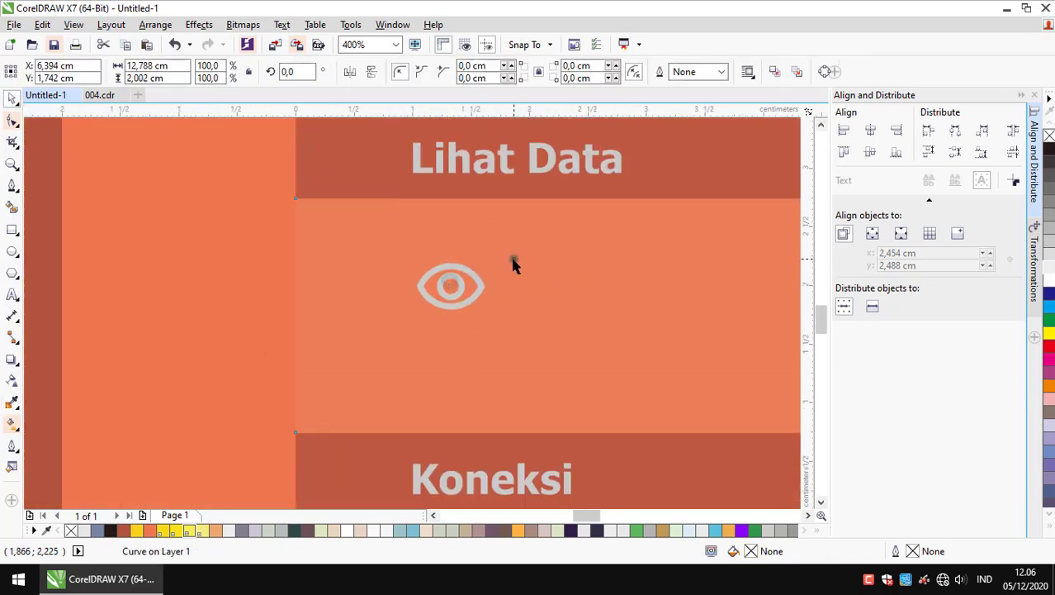
{"action": "left_click", "coordinate": [282, 24]}
{"action": "left_click", "coordinate": [433, 300]}
{"action": "left_click", "coordinate": [465, 309]}
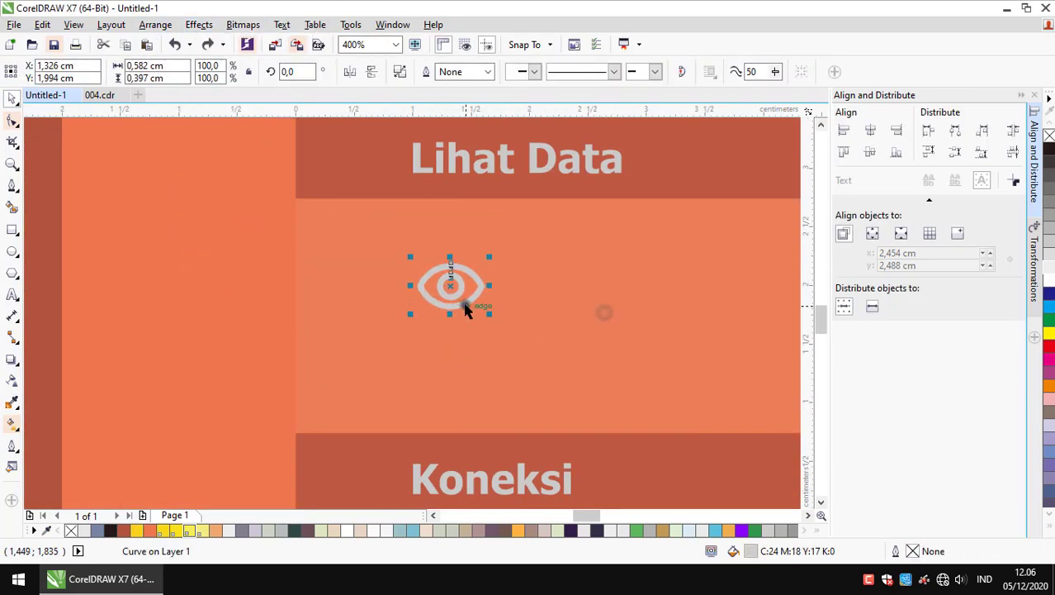
{"action": "left_click", "coordinate": [199, 24]}
{"action": "left_click", "coordinate": [346, 220]}
{"action": "scroll", "coordinate": [578, 331], "scroll_direction": "down", "scroll_amount": 2}
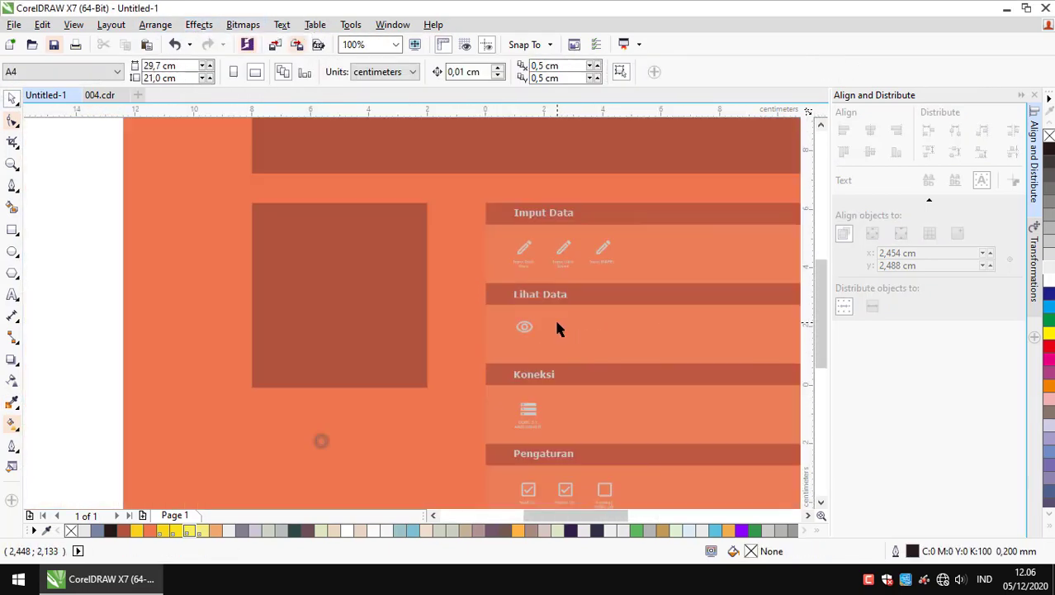
Turn a copied captioned pencil group into a captioned eye icon under Lihat Data
{"action": "left_click", "coordinate": [560, 297]}
{"action": "scroll", "coordinate": [603, 314], "scroll_direction": "up", "scroll_amount": 1}
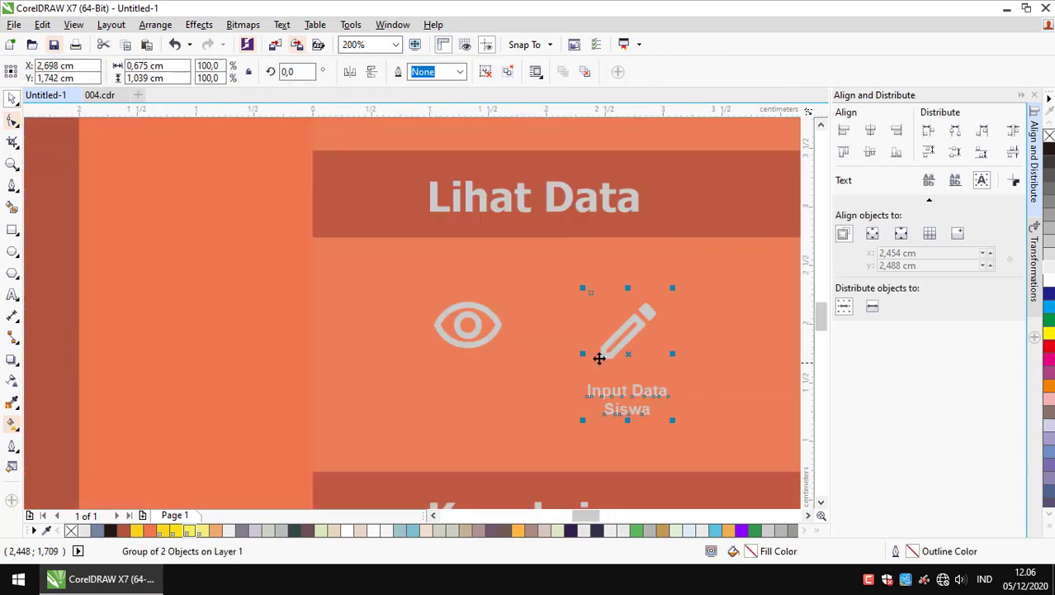
{"action": "left_click", "coordinate": [644, 323]}
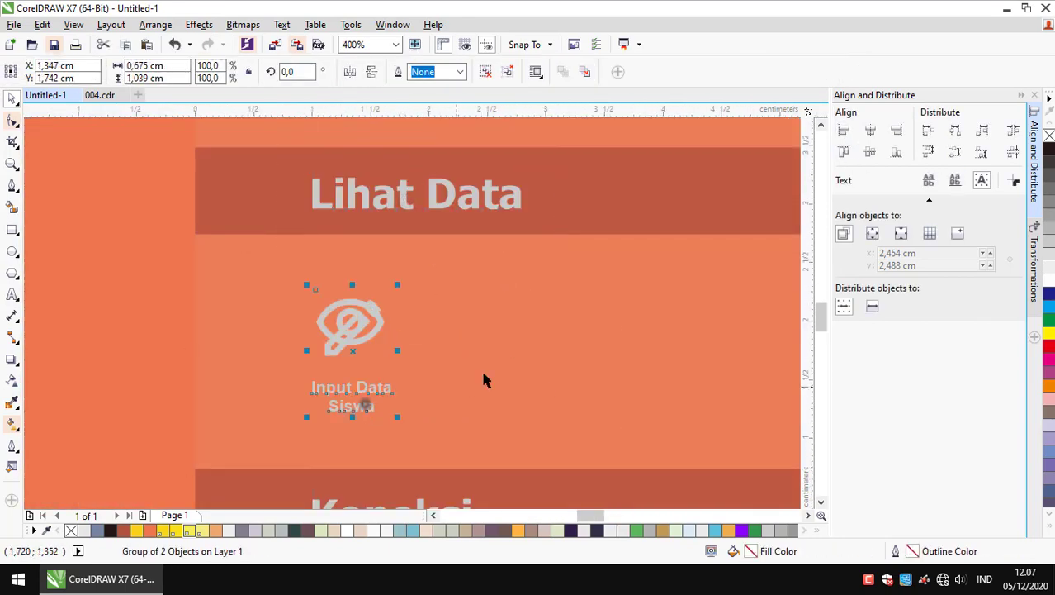
{"action": "left_click", "coordinate": [13, 121]}
{"action": "left_click", "coordinate": [355, 391]}
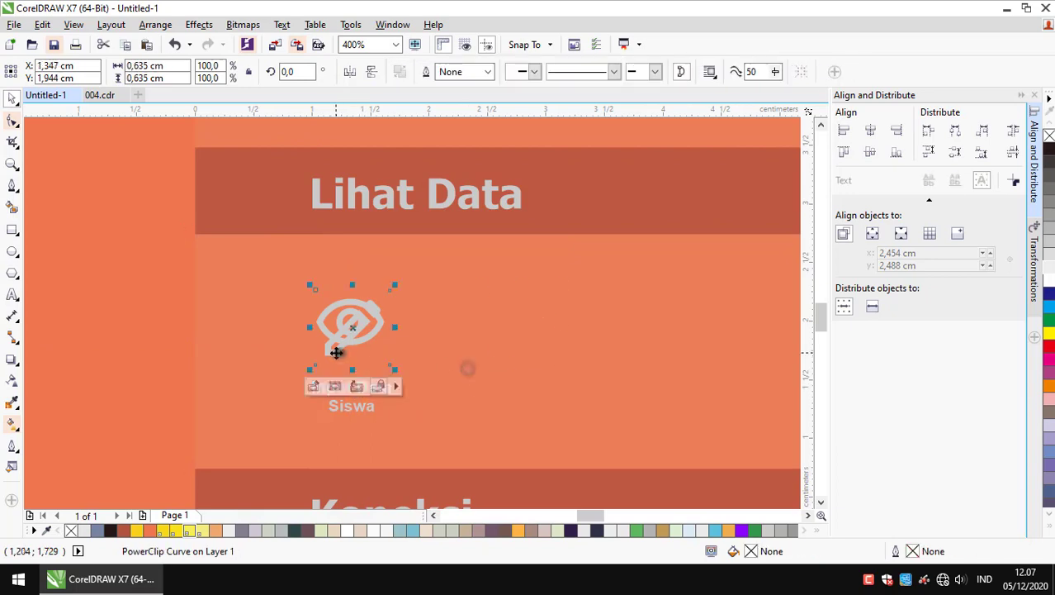
{"action": "scroll", "coordinate": [446, 362], "scroll_direction": "down", "scroll_amount": 1}
{"action": "scroll", "coordinate": [431, 355], "scroll_direction": "down", "scroll_amount": 1}
{"action": "scroll", "coordinate": [378, 351], "scroll_direction": "up", "scroll_amount": 2}
{"action": "left_click", "coordinate": [379, 351]}
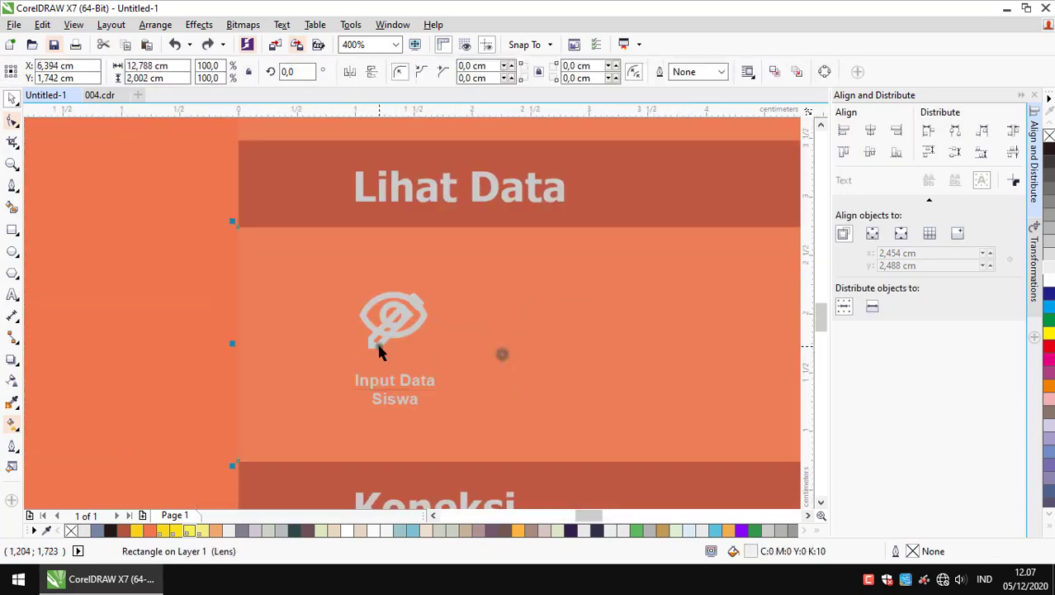
{"action": "scroll", "coordinate": [415, 336], "scroll_direction": "up", "scroll_amount": 1}
{"action": "left_click", "coordinate": [507, 287]}
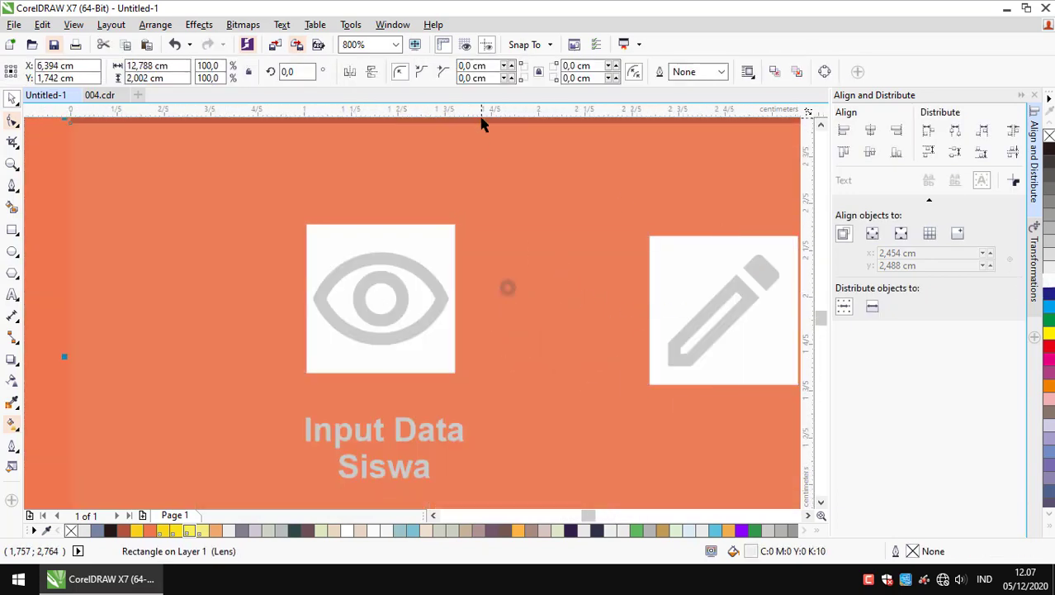
{"action": "left_click", "coordinate": [653, 323]}
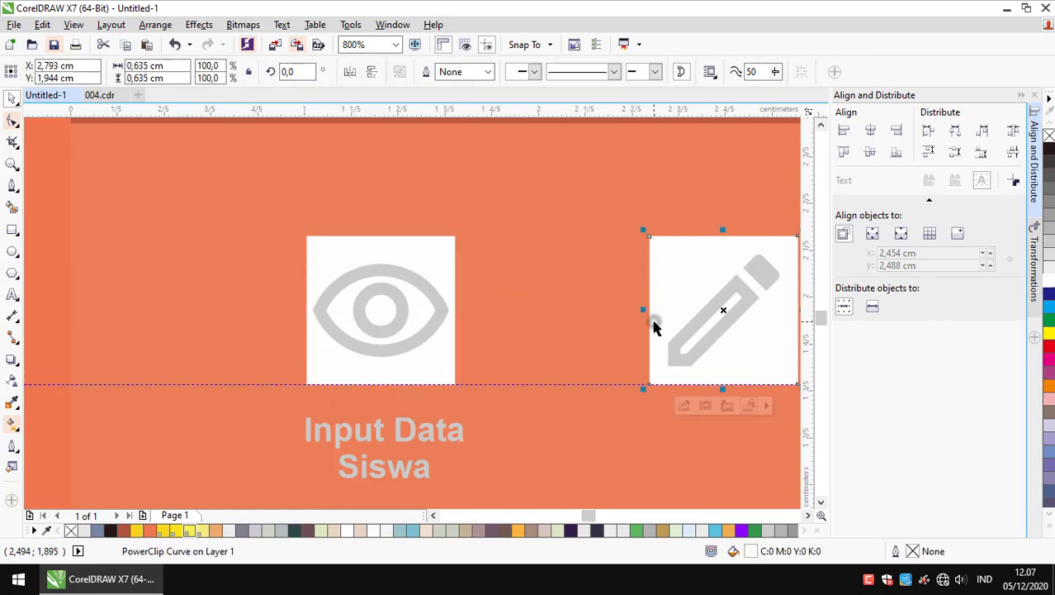
{"action": "scroll", "coordinate": [351, 384], "scroll_direction": "down", "scroll_amount": 1}
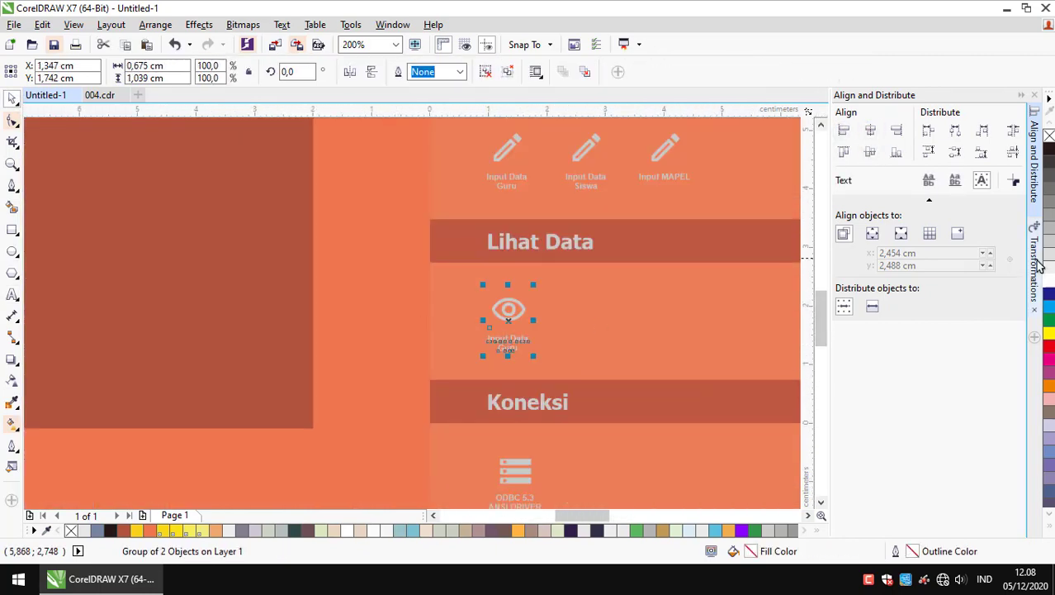
Duplicate the captioned eye icon to the right and recaption it 'Lihat Data Siswa'
{"action": "left_click", "coordinate": [1034, 265]}
{"action": "double_click", "coordinate": [989, 278]}
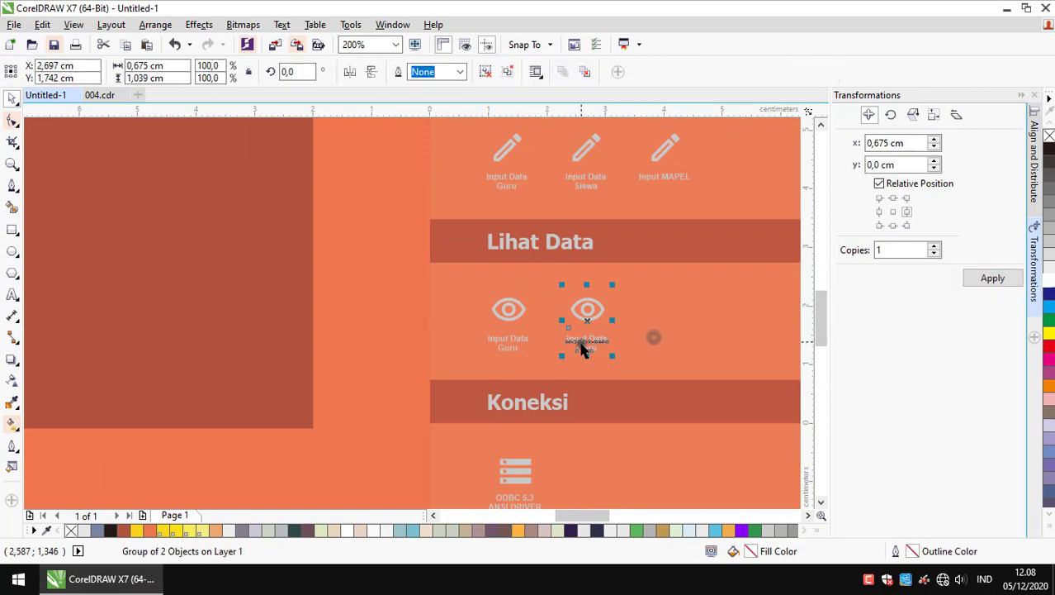
{"action": "double_click", "coordinate": [581, 349]}
{"action": "type", "text": "Liha"}
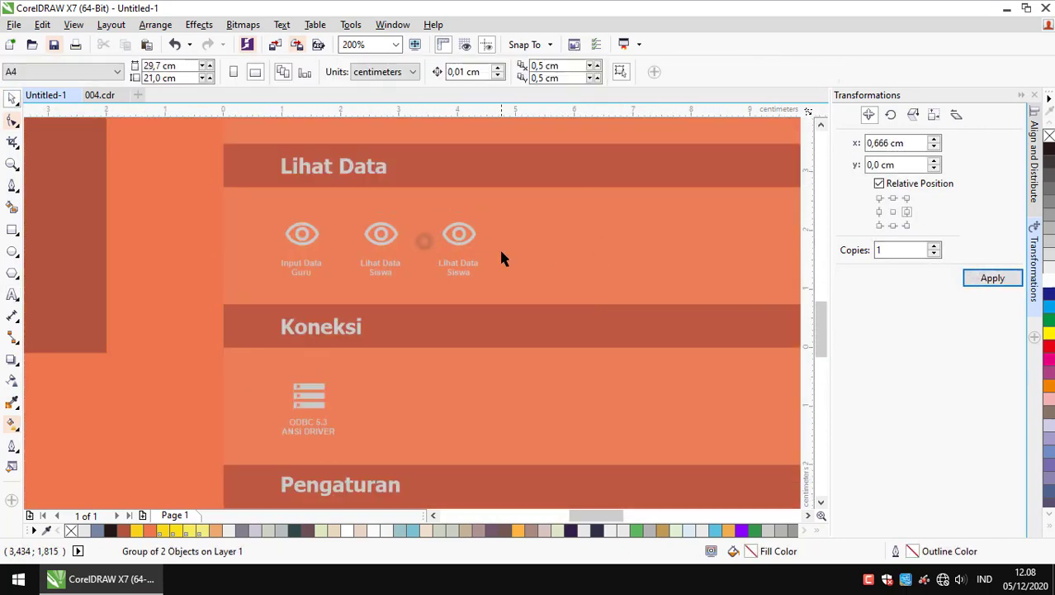
{"action": "scroll", "coordinate": [503, 259], "scroll_direction": "down", "scroll_amount": 2}
{"action": "scroll", "coordinate": [487, 228], "scroll_direction": "up", "scroll_amount": 2}
{"action": "left_click", "coordinate": [473, 341]}
Draw a light grey, outline-free strip along the dark square's bottom
{"action": "scroll", "coordinate": [468, 358], "scroll_direction": "down", "scroll_amount": 2}
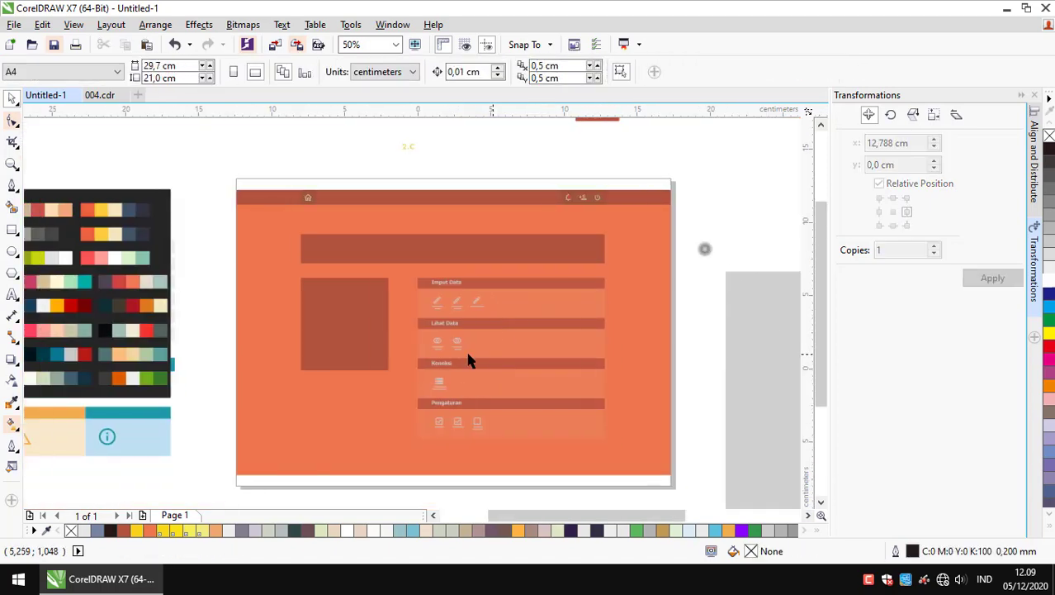
{"action": "scroll", "coordinate": [494, 361], "scroll_direction": "up", "scroll_amount": 1}
{"action": "scroll", "coordinate": [496, 363], "scroll_direction": "down", "scroll_amount": 1}
{"action": "scroll", "coordinate": [376, 272], "scroll_direction": "up", "scroll_amount": 1}
{"action": "scroll", "coordinate": [426, 347], "scroll_direction": "up", "scroll_amount": 1}
{"action": "key", "text": "F6"}
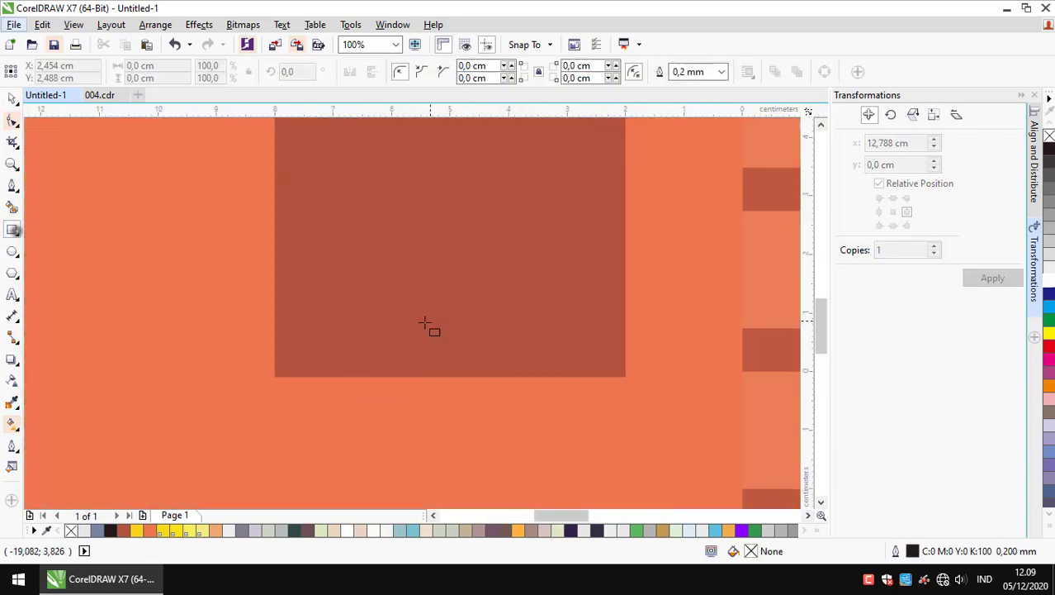
{"action": "left_click_drag", "start_coordinate": [275, 308], "coordinate": [627, 377]}
{"action": "scroll", "coordinate": [627, 375], "scroll_direction": "down", "scroll_amount": 1}
{"action": "left_click", "coordinate": [227, 310]}
{"action": "scroll", "coordinate": [463, 364], "scroll_direction": "down", "scroll_amount": 2}
{"action": "left_click", "coordinate": [472, 370]}
{"action": "scroll", "coordinate": [549, 347], "scroll_direction": "up", "scroll_amount": 3}
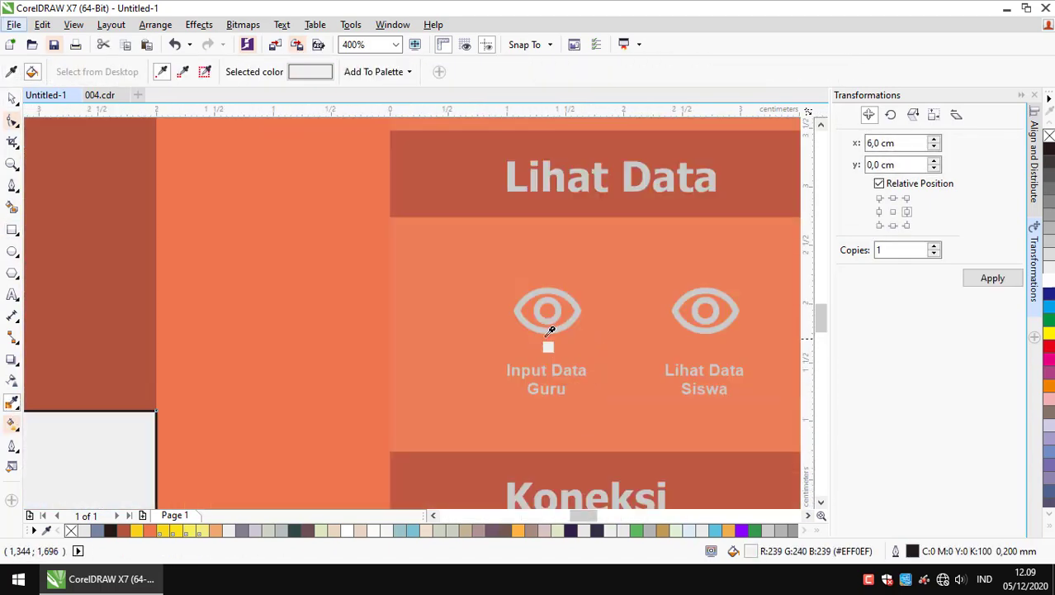
{"action": "scroll", "coordinate": [495, 347], "scroll_direction": "down", "scroll_amount": 2}
{"action": "left_click", "coordinate": [722, 72]}
Add the 'Profil' label, fill the box's upper area blue-grey, and left-align it with the strip
{"action": "left_click", "coordinate": [693, 88]}
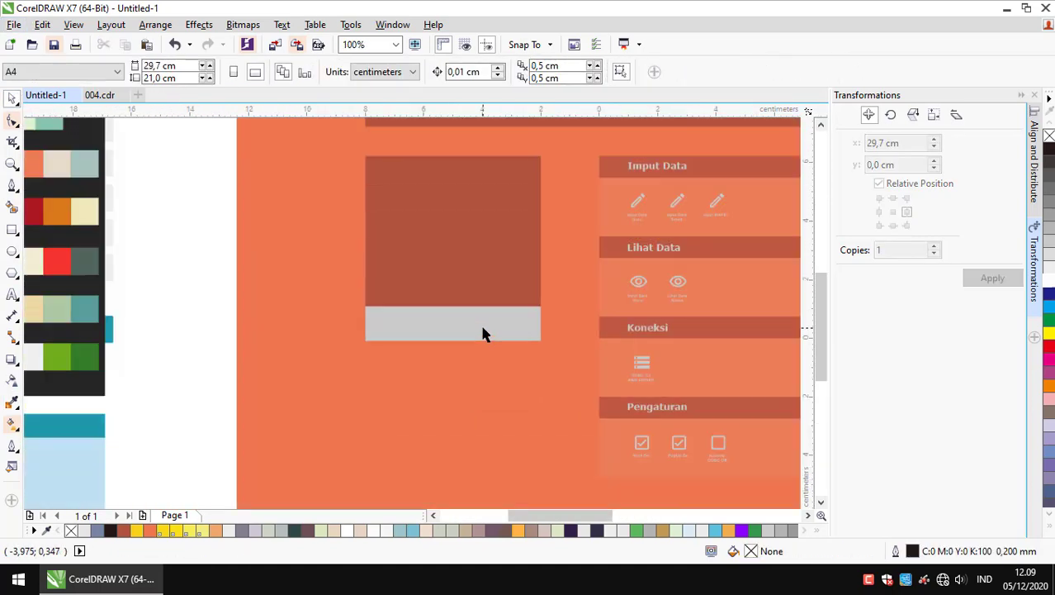
{"action": "left_click", "coordinate": [482, 327], "text": "alt"}
{"action": "type", "text": "Profil"}
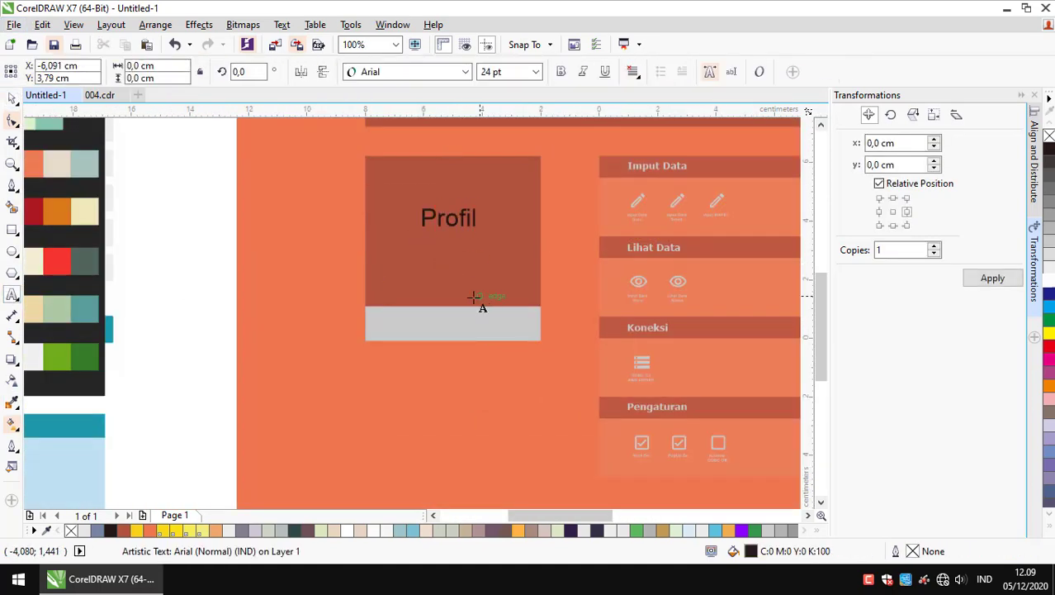
{"action": "key", "text": "ctrl+shift+a"}
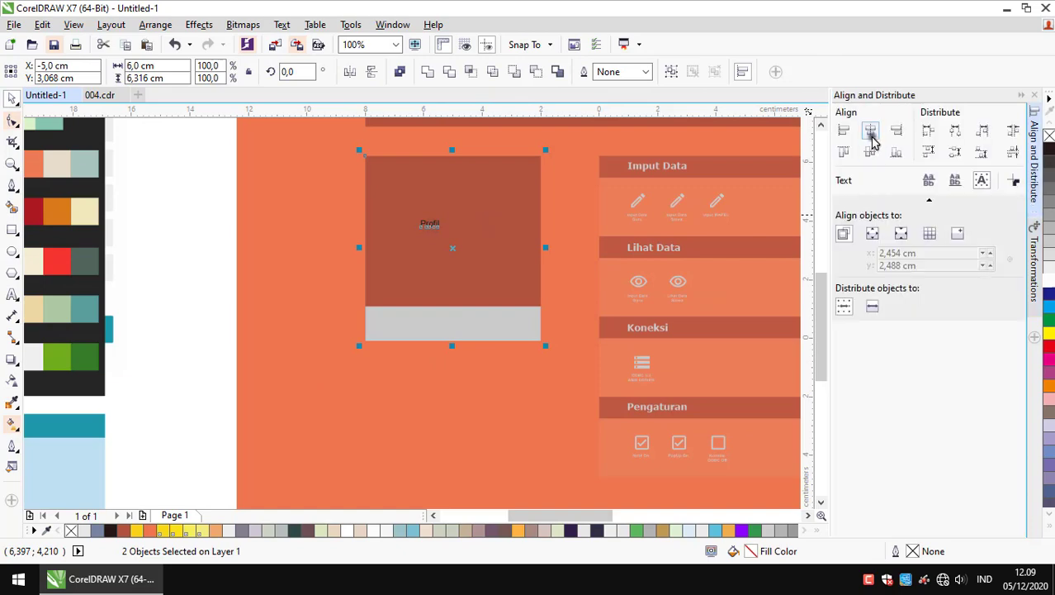
{"action": "double_click", "coordinate": [12, 210]}
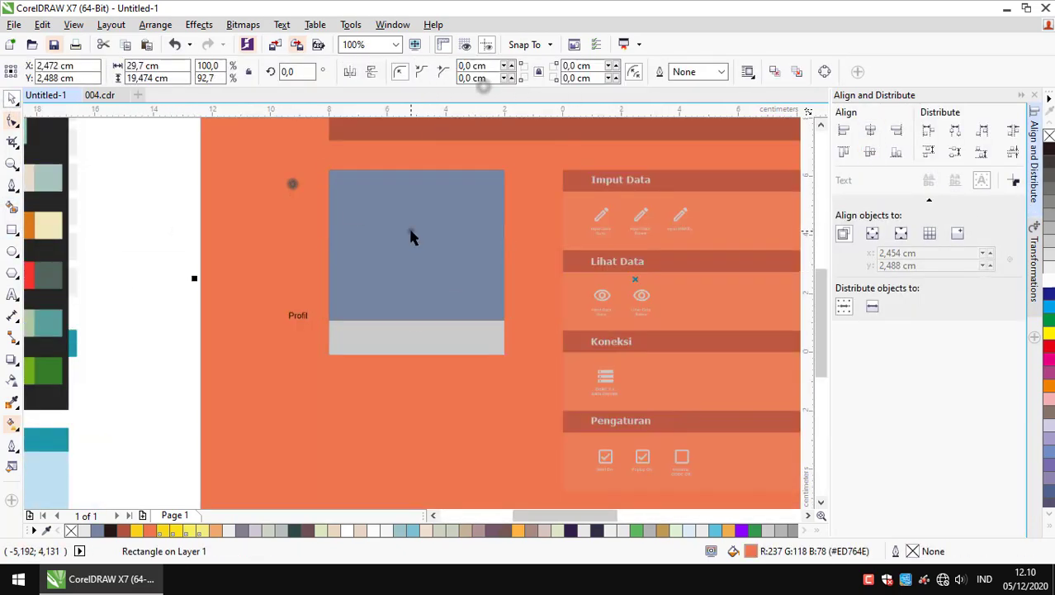
{"action": "left_click", "coordinate": [350, 238]}
{"action": "left_click", "coordinate": [844, 130]}
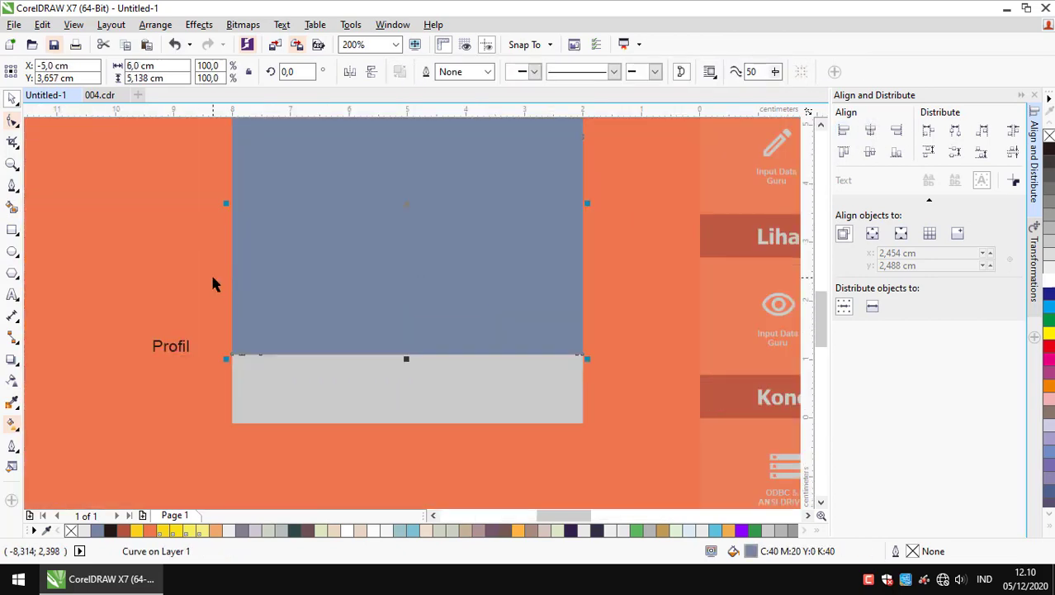
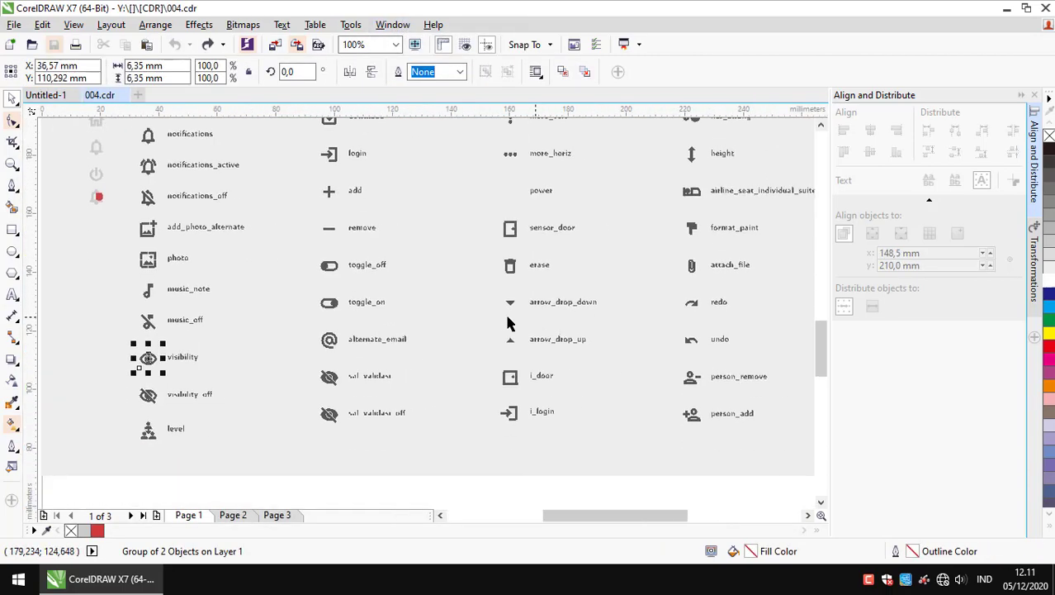
Scroll through the 004.cdr icon sheet to locate the codebar QR icon
{"action": "scroll", "coordinate": [502, 318], "scroll_direction": "up", "scroll_amount": 3}
{"action": "scroll", "coordinate": [502, 318], "scroll_direction": "up", "scroll_amount": 3}
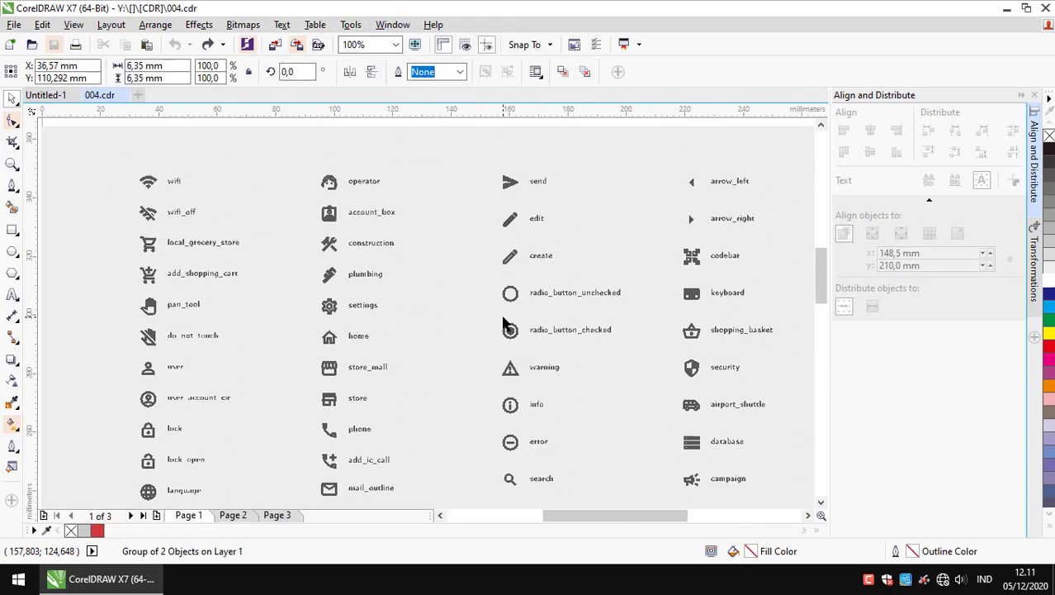
{"action": "scroll", "coordinate": [506, 322], "scroll_direction": "down", "scroll_amount": 3}
{"action": "scroll", "coordinate": [505, 322], "scroll_direction": "down", "scroll_amount": 3}
{"action": "scroll", "coordinate": [505, 322], "scroll_direction": "down", "scroll_amount": 3}
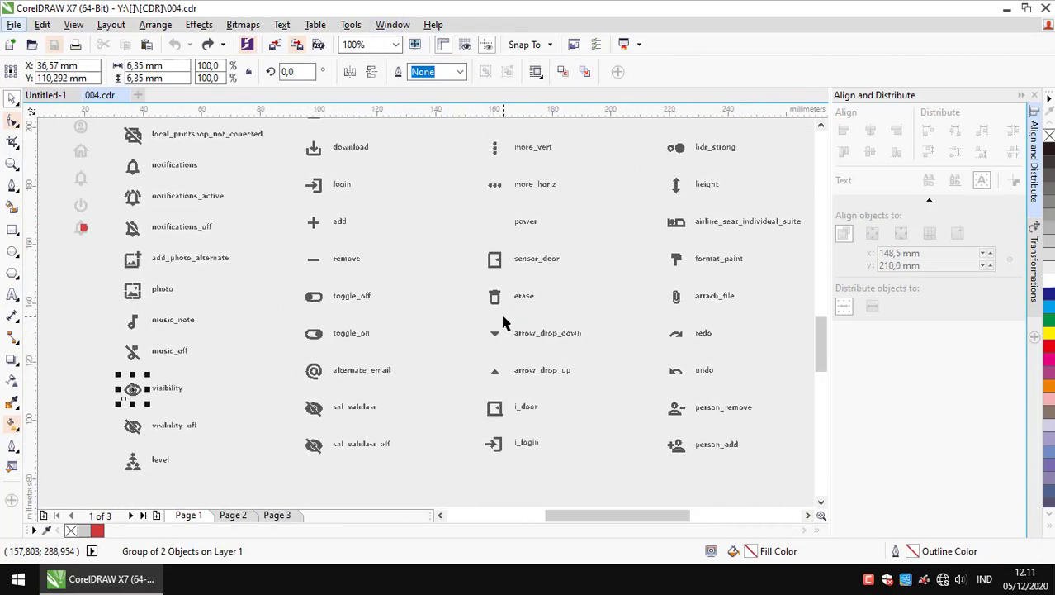
{"action": "scroll", "coordinate": [505, 322], "scroll_direction": "up", "scroll_amount": 3}
{"action": "scroll", "coordinate": [505, 322], "scroll_direction": "left", "scroll_amount": 2}
{"action": "scroll", "coordinate": [506, 322], "scroll_direction": "up", "scroll_amount": 2}
{"action": "scroll", "coordinate": [506, 322], "scroll_direction": "up", "scroll_amount": 3}
{"action": "scroll", "coordinate": [506, 322], "scroll_direction": "up", "scroll_amount": 3}
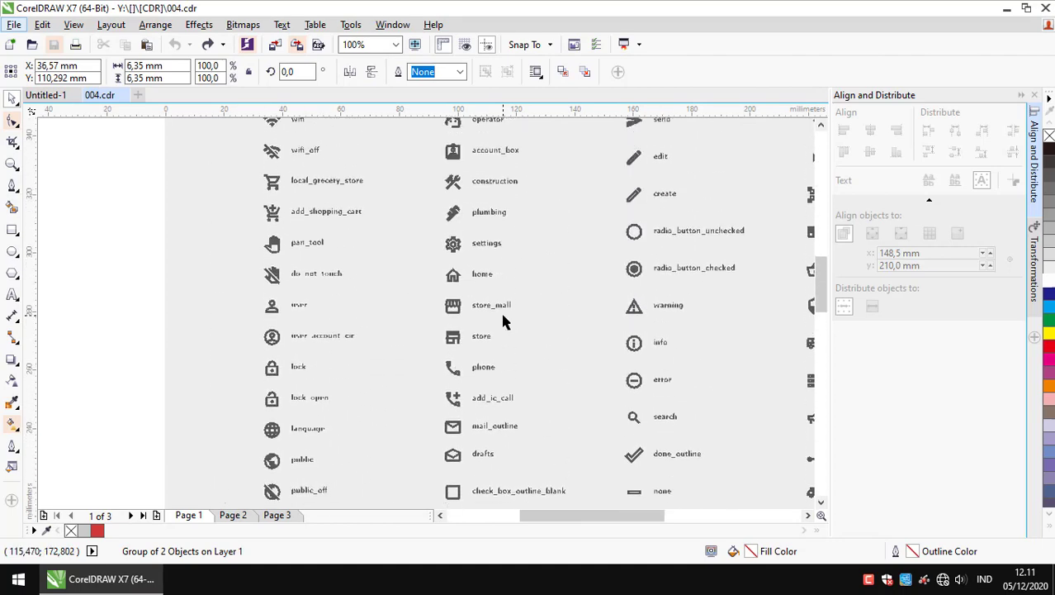
{"action": "scroll", "coordinate": [505, 322], "scroll_direction": "up", "scroll_amount": 2}
{"action": "scroll", "coordinate": [505, 322], "scroll_direction": "right", "scroll_amount": 3}
{"action": "scroll", "coordinate": [506, 322], "scroll_direction": "down", "scroll_amount": 3}
{"action": "scroll", "coordinate": [505, 322], "scroll_direction": "right", "scroll_amount": 2}
{"action": "scroll", "coordinate": [505, 322], "scroll_direction": "down", "scroll_amount": 4}
{"action": "scroll", "coordinate": [505, 322], "scroll_direction": "down", "scroll_amount": 3}
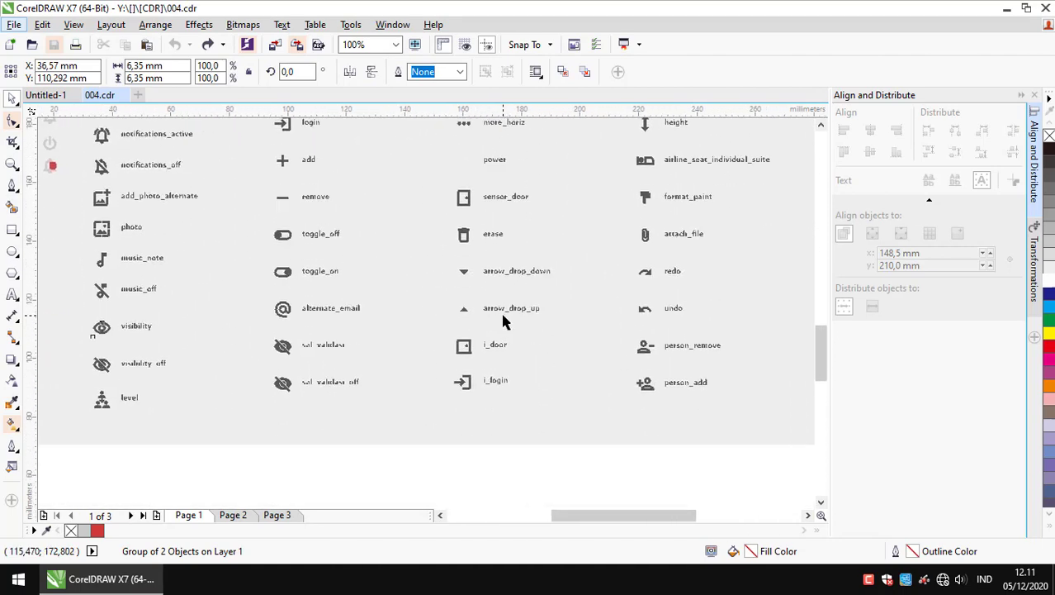
{"action": "scroll", "coordinate": [502, 314], "scroll_direction": "up", "scroll_amount": 2}
{"action": "scroll", "coordinate": [502, 314], "scroll_direction": "right", "scroll_amount": 1}
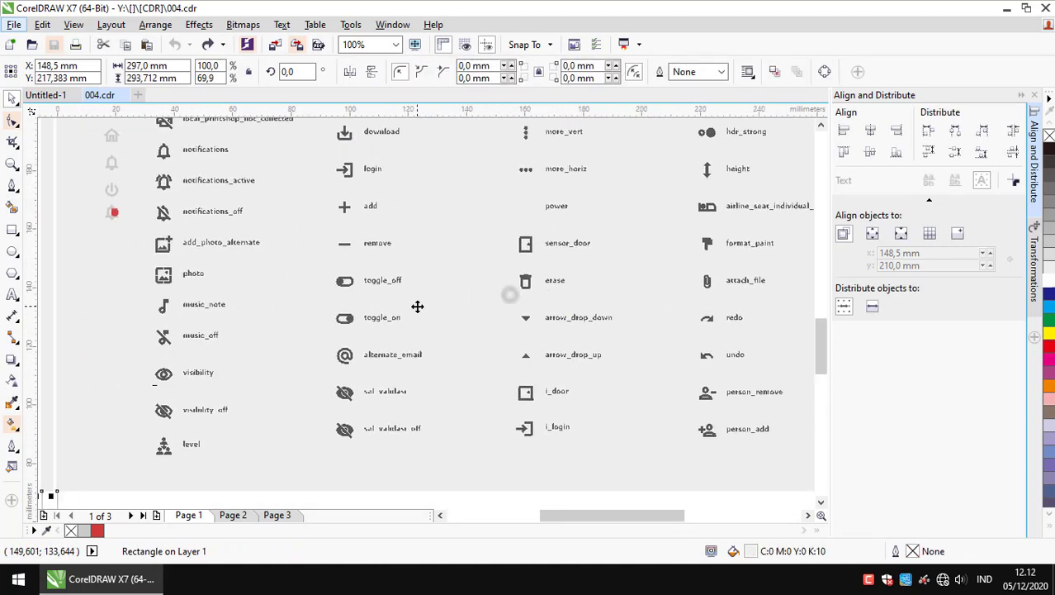
{"action": "scroll", "coordinate": [453, 325], "scroll_direction": "up", "scroll_amount": 2}
{"action": "scroll", "coordinate": [452, 324], "scroll_direction": "up", "scroll_amount": 3}
{"action": "scroll", "coordinate": [451, 463], "scroll_direction": "down", "scroll_amount": 2}
{"action": "key", "text": "Page_Down"}
{"action": "scroll", "coordinate": [451, 463], "scroll_direction": "down", "scroll_amount": 3}
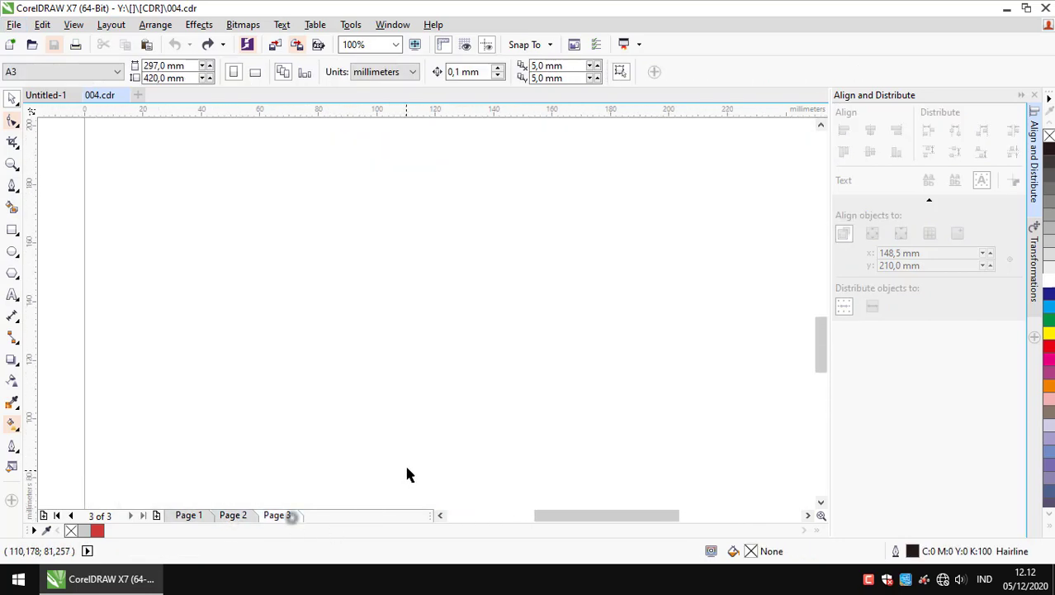
{"action": "scroll", "coordinate": [406, 467], "scroll_direction": "up", "scroll_amount": 3}
{"action": "scroll", "coordinate": [472, 223], "scroll_direction": "up", "scroll_amount": 2}
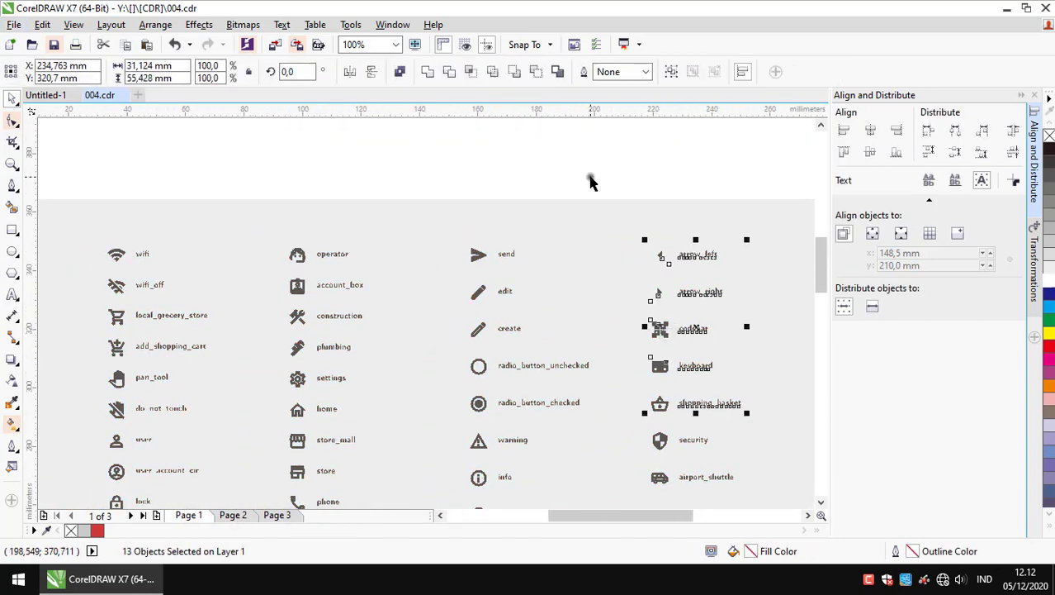
{"action": "scroll", "coordinate": [594, 318], "scroll_direction": "up", "scroll_amount": 5}
Paste the QR icon into Untitled-1 and drag it into the grey bar under Profil
{"action": "left_click", "coordinate": [350, 24]}
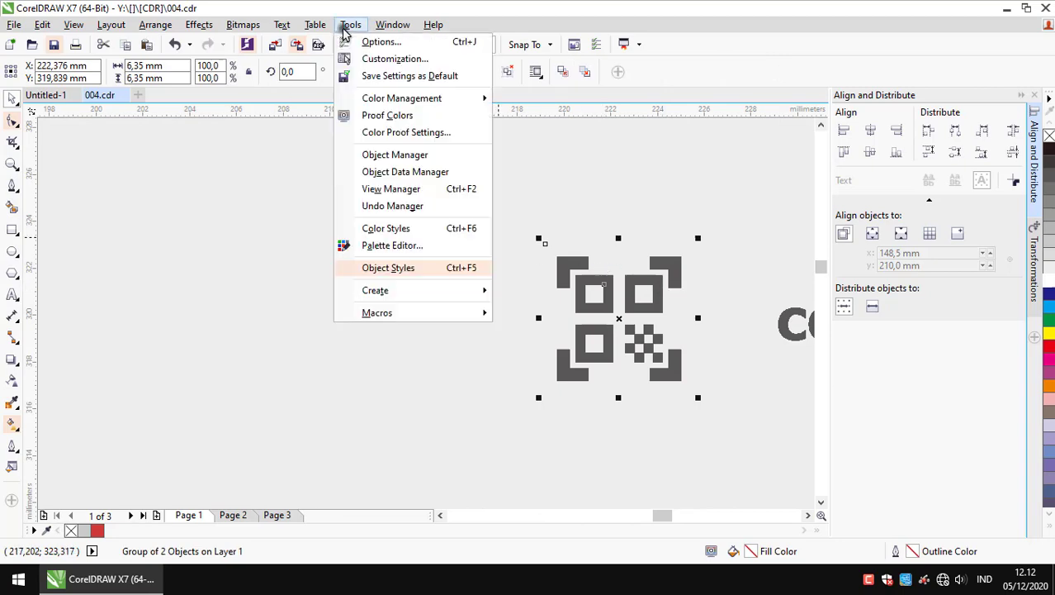
{"action": "left_click", "coordinate": [408, 286]}
{"action": "key", "text": "ctrl+v"}
{"action": "scroll", "coordinate": [408, 286], "scroll_direction": "down", "scroll_amount": 2}
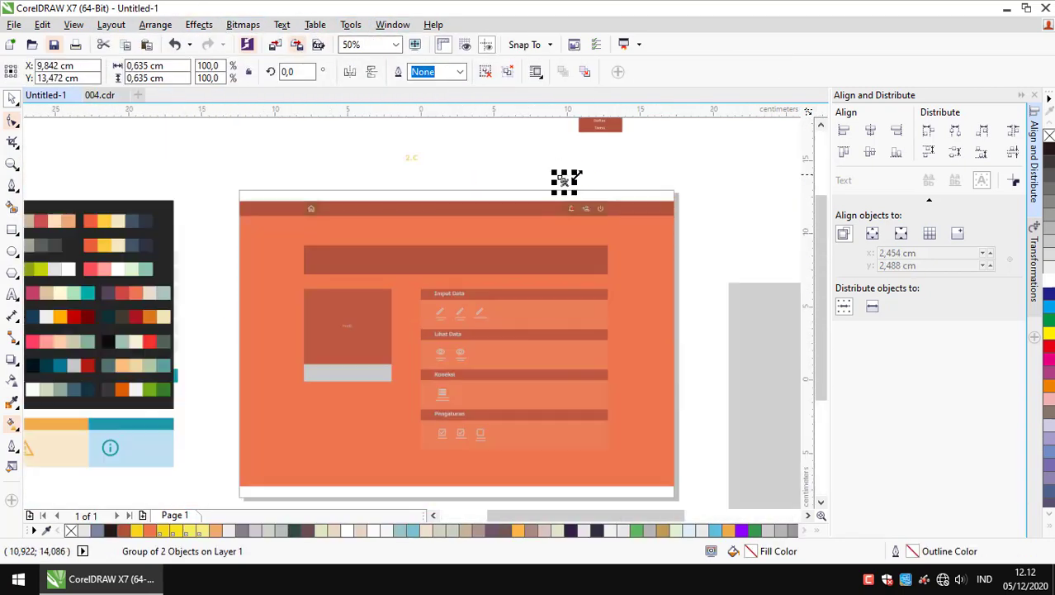
{"action": "left_click_drag", "start_coordinate": [565, 177], "coordinate": [318, 369]}
{"action": "scroll", "coordinate": [318, 369], "scroll_direction": "up", "scroll_amount": 3}
{"action": "scroll", "coordinate": [322, 376], "scroll_direction": "down", "scroll_amount": 2}
Sample a colour from the mockup with the eyedropper, then review the icon placement
{"action": "left_click", "coordinate": [13, 403]}
{"action": "scroll", "coordinate": [344, 395], "scroll_direction": "down", "scroll_amount": 2}
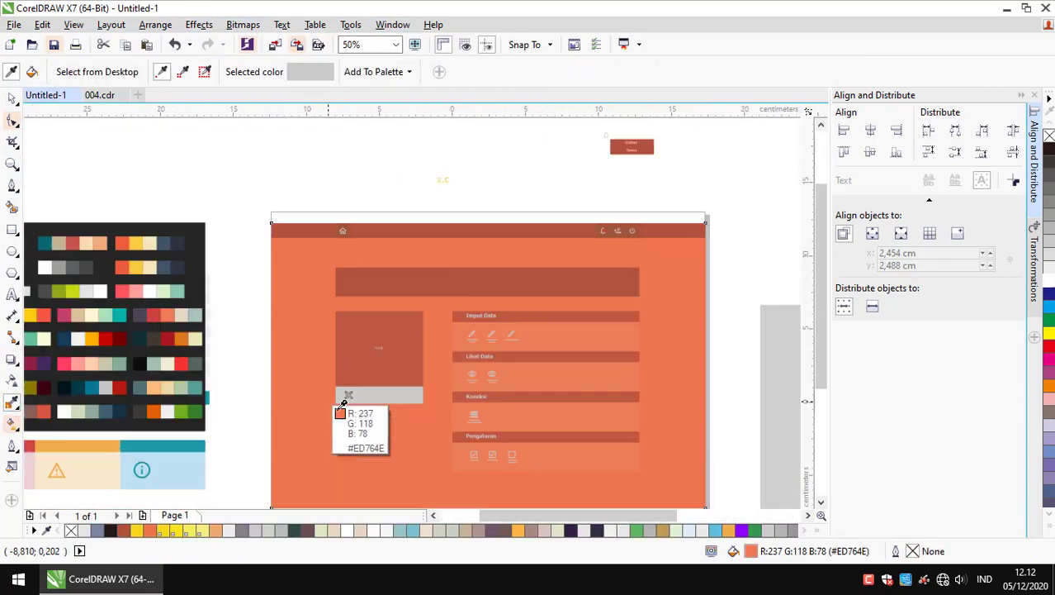
{"action": "scroll", "coordinate": [441, 321], "scroll_direction": "up", "scroll_amount": 4}
{"action": "scroll", "coordinate": [496, 367], "scroll_direction": "down", "scroll_amount": 4}
{"action": "key", "text": "space"}
{"action": "scroll", "coordinate": [460, 322], "scroll_direction": "up", "scroll_amount": 2}
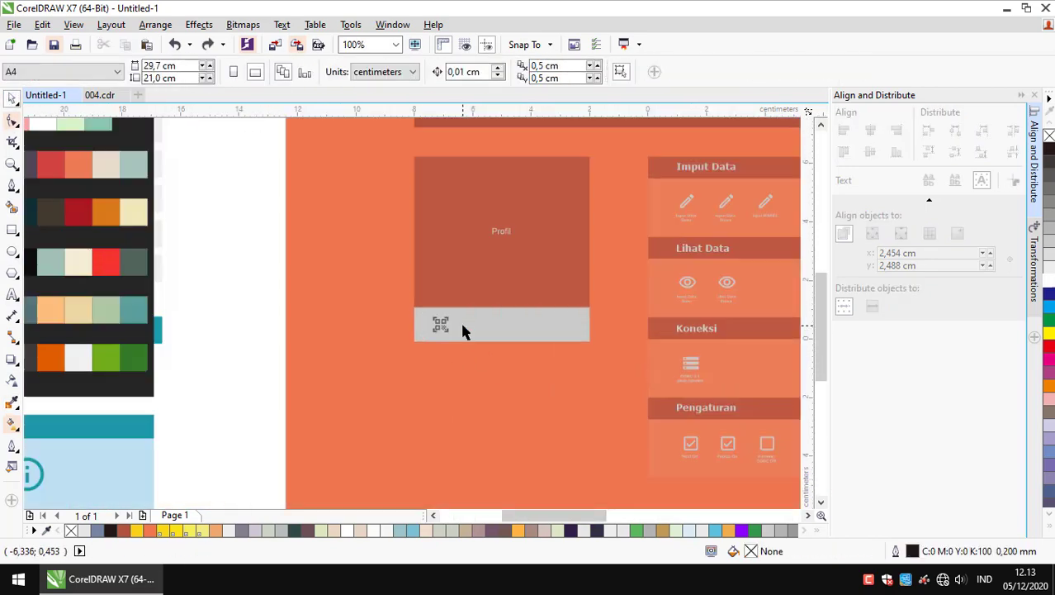
{"action": "scroll", "coordinate": [384, 322], "scroll_direction": "up", "scroll_amount": 2}
{"action": "scroll", "coordinate": [436, 316], "scroll_direction": "down", "scroll_amount": 2}
{"action": "scroll", "coordinate": [431, 323], "scroll_direction": "up", "scroll_amount": 2}
{"action": "scroll", "coordinate": [431, 322], "scroll_direction": "down", "scroll_amount": 1}
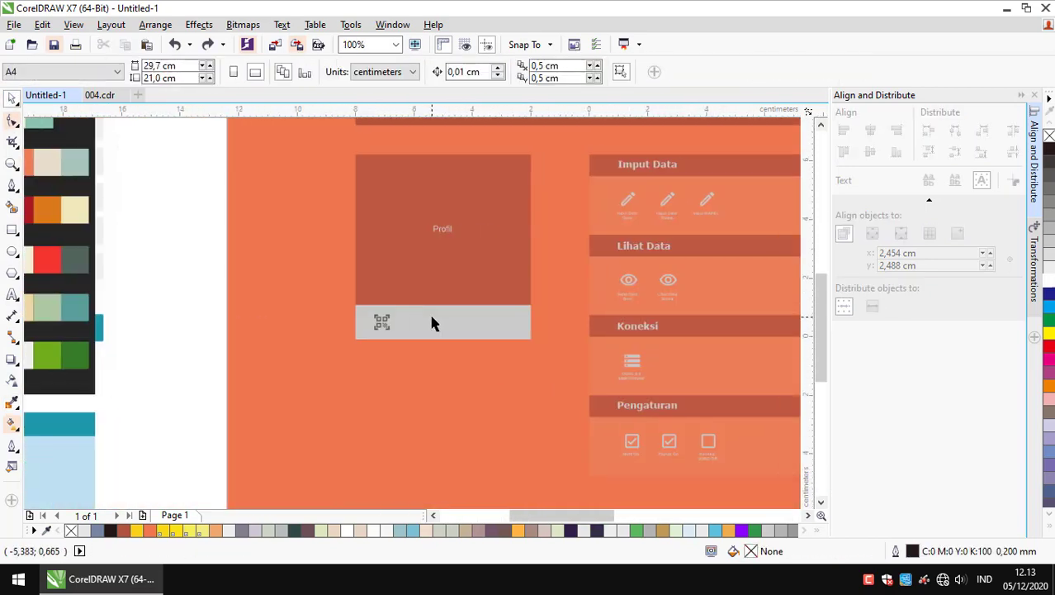
{"action": "scroll", "coordinate": [233, 319], "scroll_direction": "down", "scroll_amount": 1}
{"action": "scroll", "coordinate": [307, 327], "scroll_direction": "up", "scroll_amount": 1}
{"action": "scroll", "coordinate": [307, 328], "scroll_direction": "down", "scroll_amount": 1}
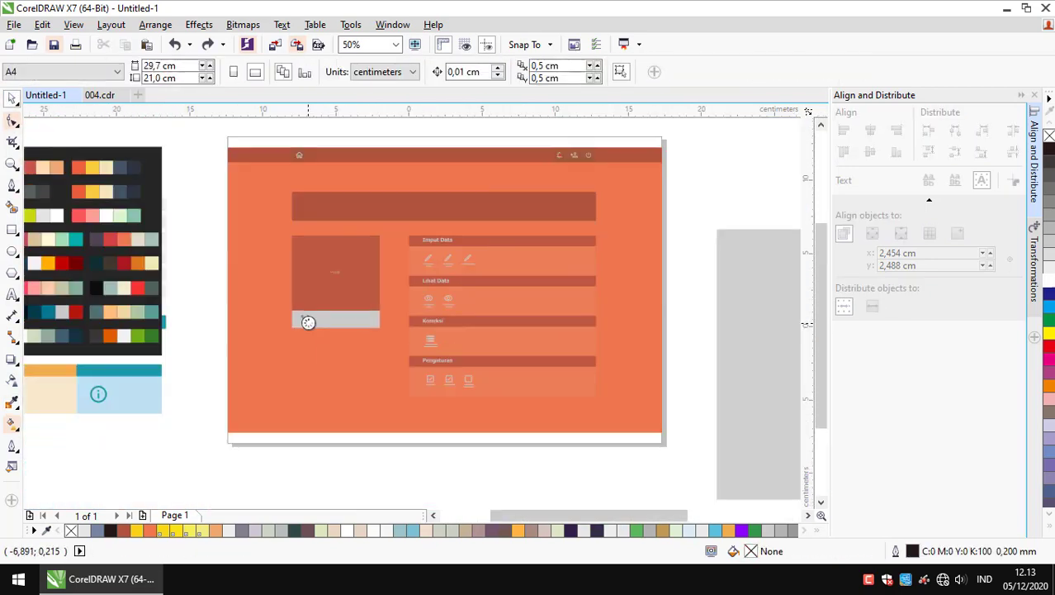
{"action": "scroll", "coordinate": [419, 290], "scroll_direction": "up", "scroll_amount": 1}
Type the Cpanel title on the top bar and recolour it with the Color Eyedropper
{"action": "key", "text": "F8"}
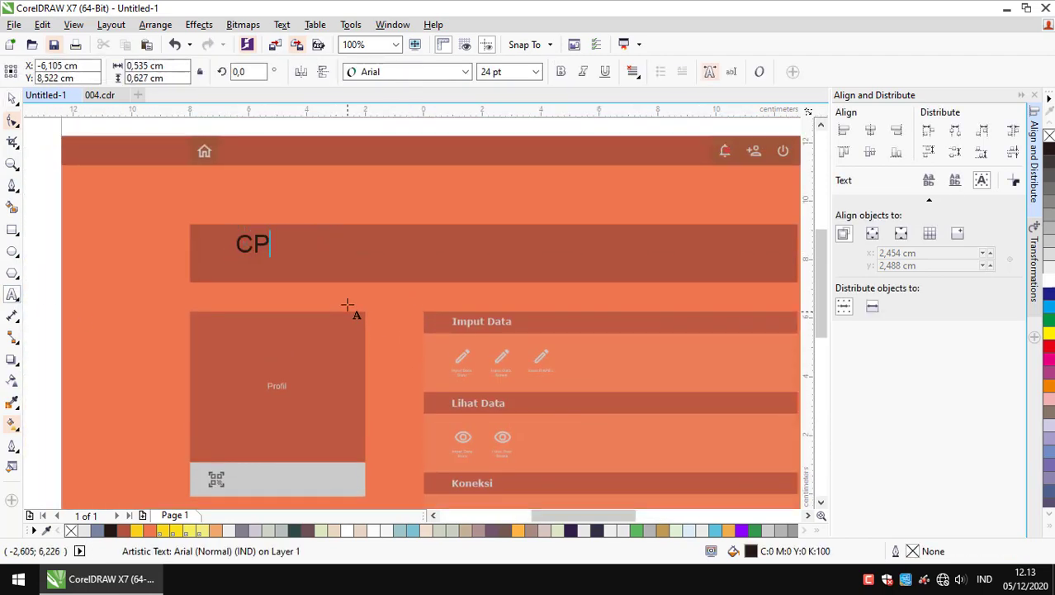
{"action": "scroll", "coordinate": [305, 254], "scroll_direction": "up", "scroll_amount": 1}
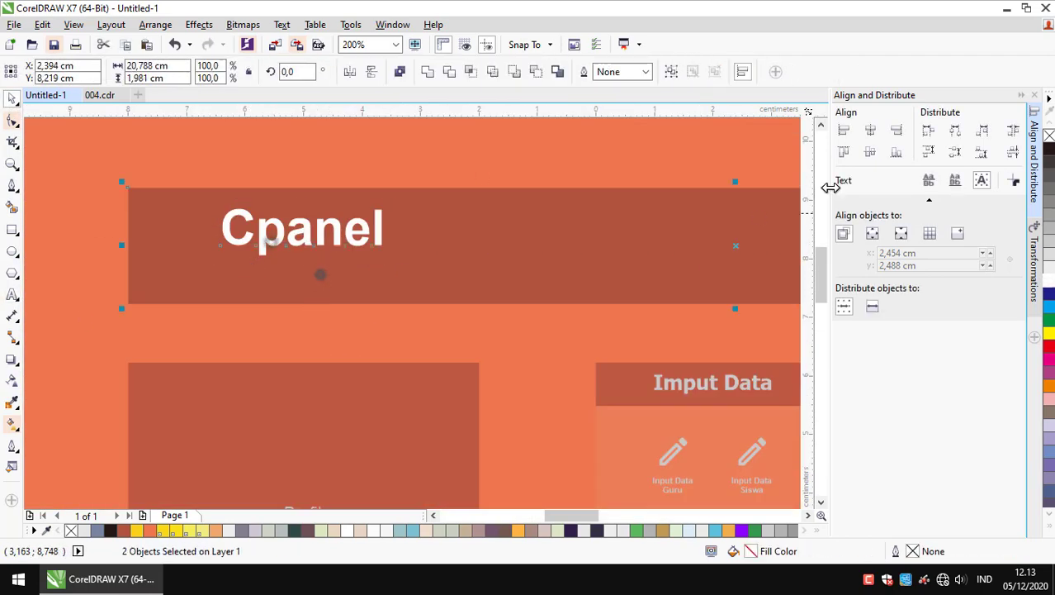
{"action": "scroll", "coordinate": [332, 290], "scroll_direction": "down", "scroll_amount": 2}
{"action": "key", "text": "i"}
{"action": "scroll", "coordinate": [333, 290], "scroll_direction": "up", "scroll_amount": 1}
{"action": "left_click", "coordinate": [12, 121]}
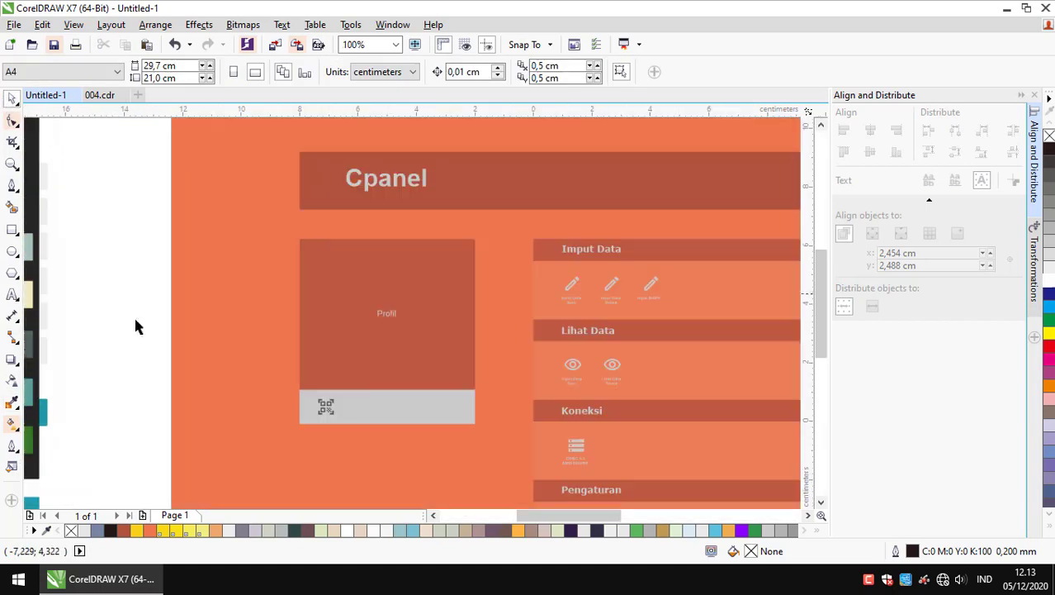
{"action": "scroll", "coordinate": [611, 252], "scroll_direction": "down", "scroll_amount": 1}
{"action": "scroll", "coordinate": [415, 286], "scroll_direction": "up", "scroll_amount": 1}
{"action": "scroll", "coordinate": [395, 353], "scroll_direction": "down", "scroll_amount": 1}
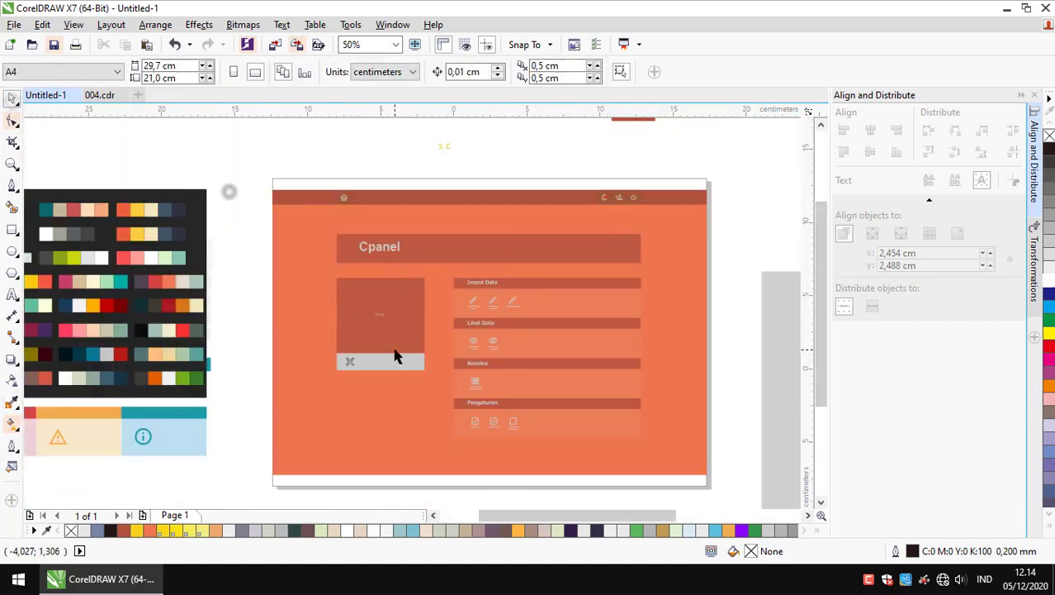
Select the Cpanel title text together with the top title bar
{"action": "left_click", "coordinate": [298, 325]}
{"action": "scroll", "coordinate": [457, 323], "scroll_direction": "down", "scroll_amount": 1}
{"action": "scroll", "coordinate": [360, 365], "scroll_direction": "up", "scroll_amount": 1}
{"action": "scroll", "coordinate": [382, 224], "scroll_direction": "up", "scroll_amount": 1}
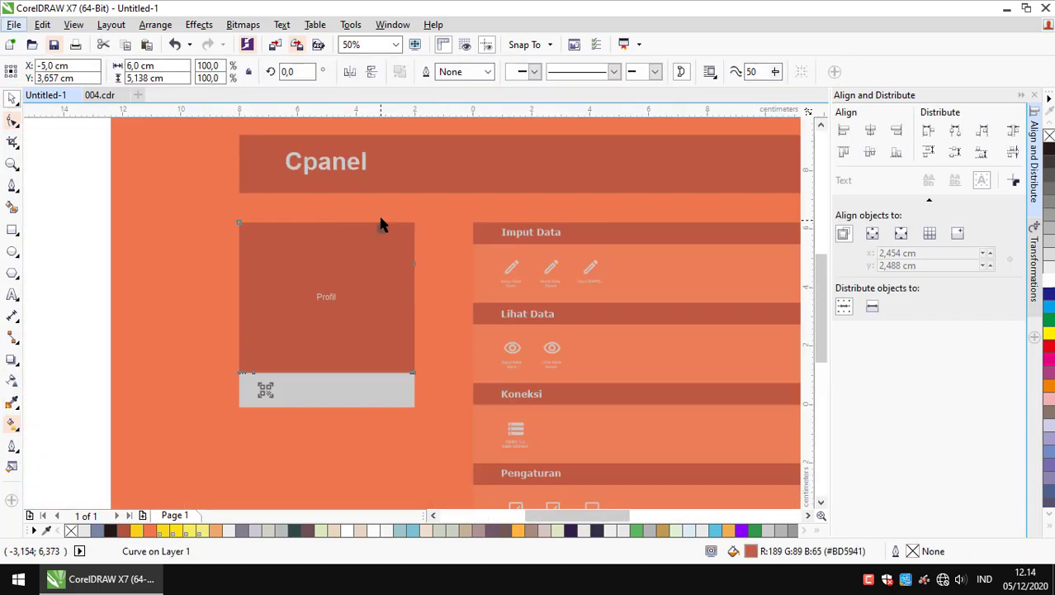
{"action": "scroll", "coordinate": [360, 222], "scroll_direction": "up", "scroll_amount": 1}
{"action": "left_click", "coordinate": [360, 221]}
{"action": "scroll", "coordinate": [361, 221], "scroll_direction": "down", "scroll_amount": 1}
{"action": "scroll", "coordinate": [353, 237], "scroll_direction": "down", "scroll_amount": 1}
{"action": "key", "text": "Escape"}
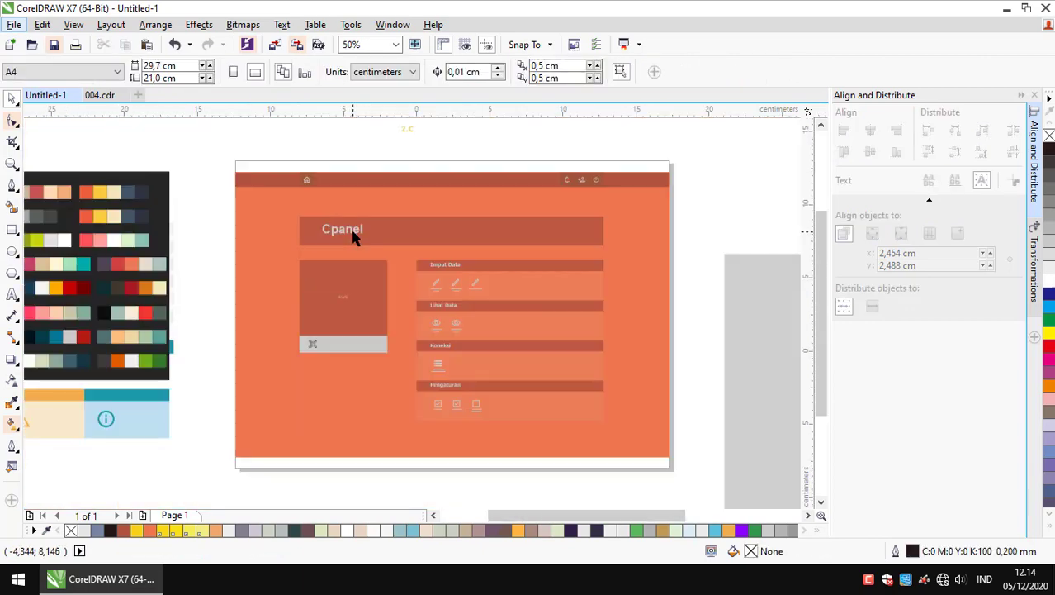
{"action": "scroll", "coordinate": [353, 237], "scroll_direction": "up", "scroll_amount": 2}
{"action": "left_click", "coordinate": [354, 237]}
{"action": "scroll", "coordinate": [479, 179], "scroll_direction": "down", "scroll_amount": 2}
{"action": "left_click", "coordinate": [478, 179], "text": "shift"}
Slim the Cpanel title bar to a 1.299 cm height
{"action": "scroll", "coordinate": [693, 212], "scroll_direction": "up", "scroll_amount": 2}
{"action": "left_click", "coordinate": [692, 212]}
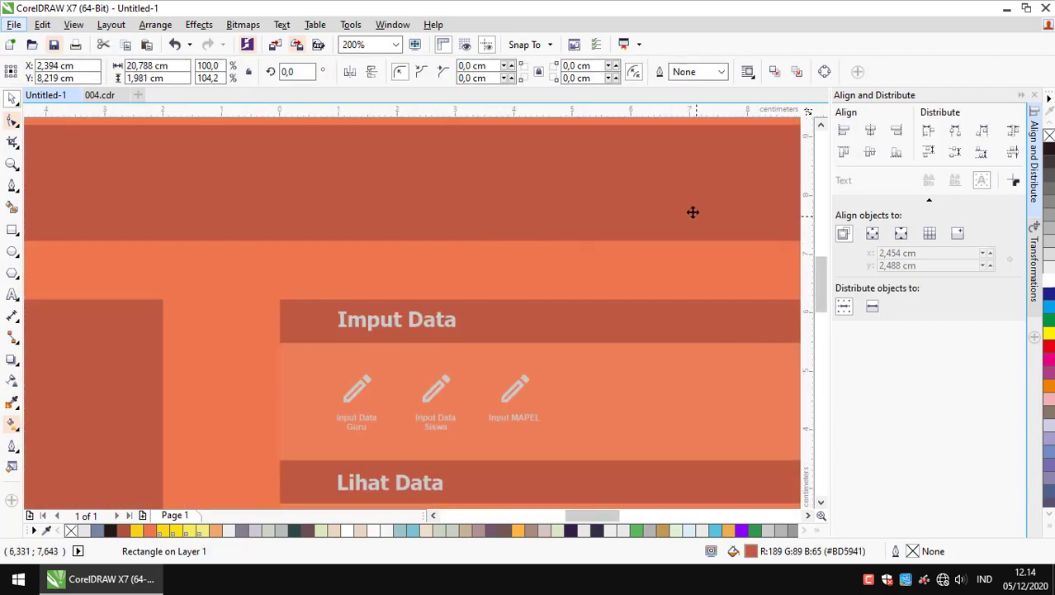
{"action": "scroll", "coordinate": [693, 212], "scroll_direction": "down", "scroll_amount": 1}
{"action": "scroll", "coordinate": [737, 219], "scroll_direction": "right", "scroll_amount": 3}
{"action": "scroll", "coordinate": [738, 218], "scroll_direction": "up", "scroll_amount": 1}
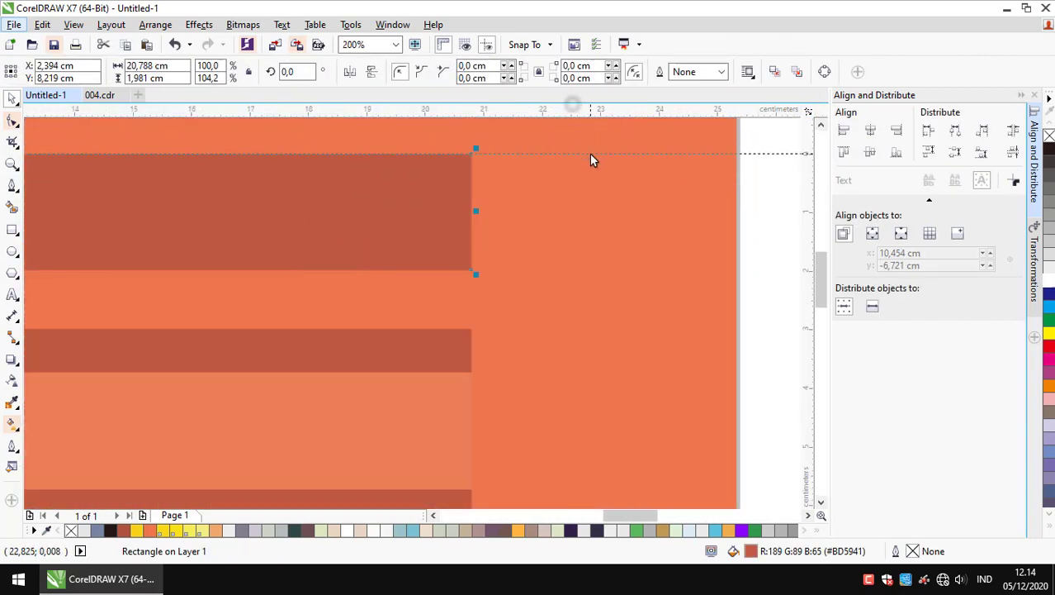
{"action": "scroll", "coordinate": [589, 211], "scroll_direction": "down", "scroll_amount": 1}
{"action": "scroll", "coordinate": [281, 266], "scroll_direction": "down", "scroll_amount": 1}
{"action": "scroll", "coordinate": [577, 262], "scroll_direction": "up", "scroll_amount": 2}
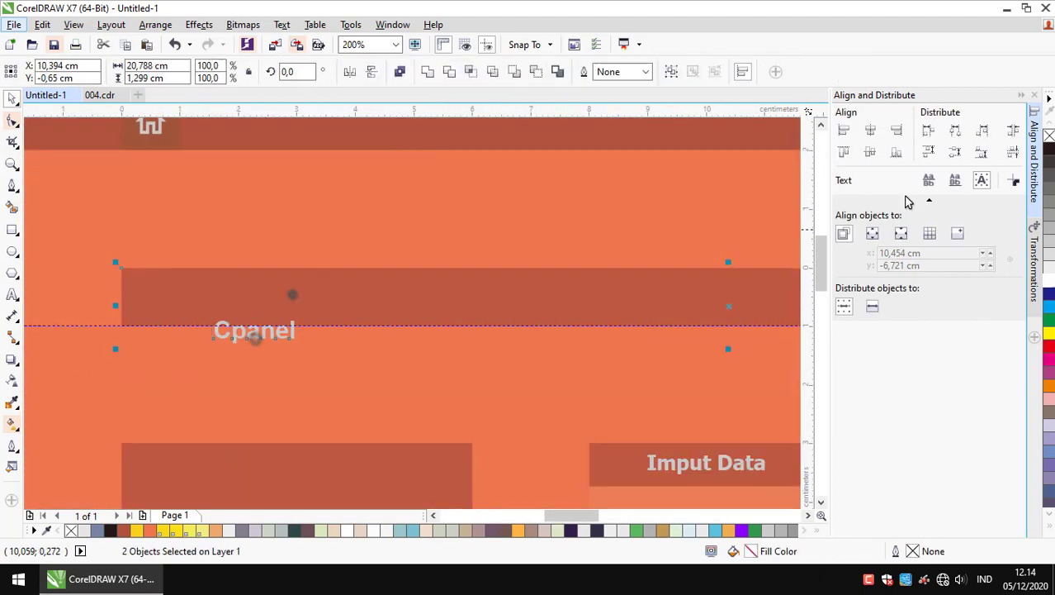
{"action": "scroll", "coordinate": [513, 213], "scroll_direction": "down", "scroll_amount": 1}
{"action": "left_click", "coordinate": [513, 180]}
{"action": "key", "text": "Escape"}
Move the 28-object Profil and menu group up to sit just below the title bar
{"action": "scroll", "coordinate": [453, 229], "scroll_direction": "down", "scroll_amount": 1}
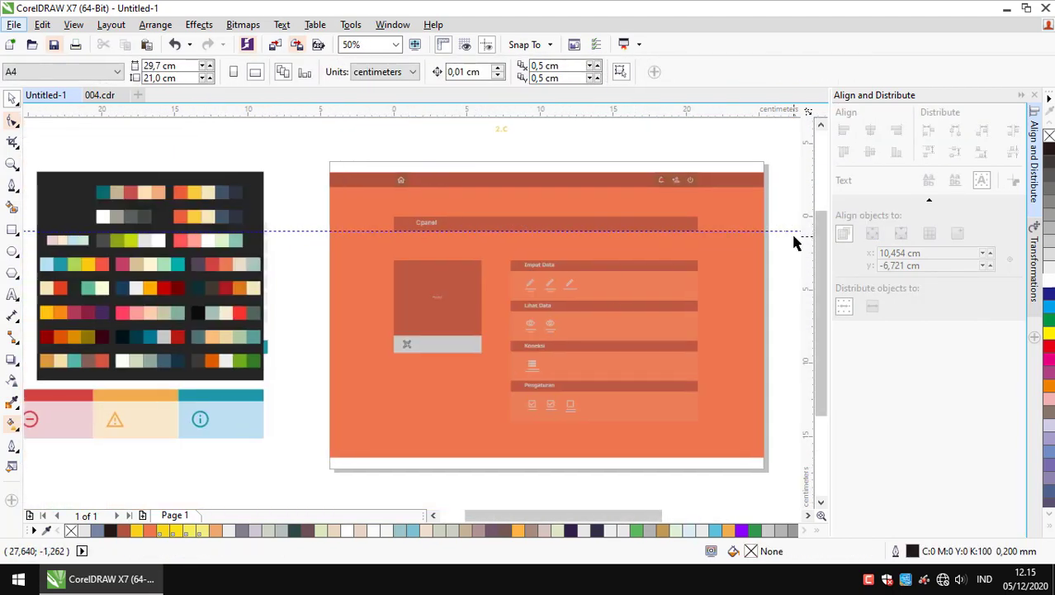
{"action": "scroll", "coordinate": [630, 213], "scroll_direction": "down", "scroll_amount": 1}
{"action": "scroll", "coordinate": [629, 213], "scroll_direction": "up", "scroll_amount": 1}
{"action": "left_click", "coordinate": [420, 312]}
{"action": "scroll", "coordinate": [455, 207], "scroll_direction": "up", "scroll_amount": 1}
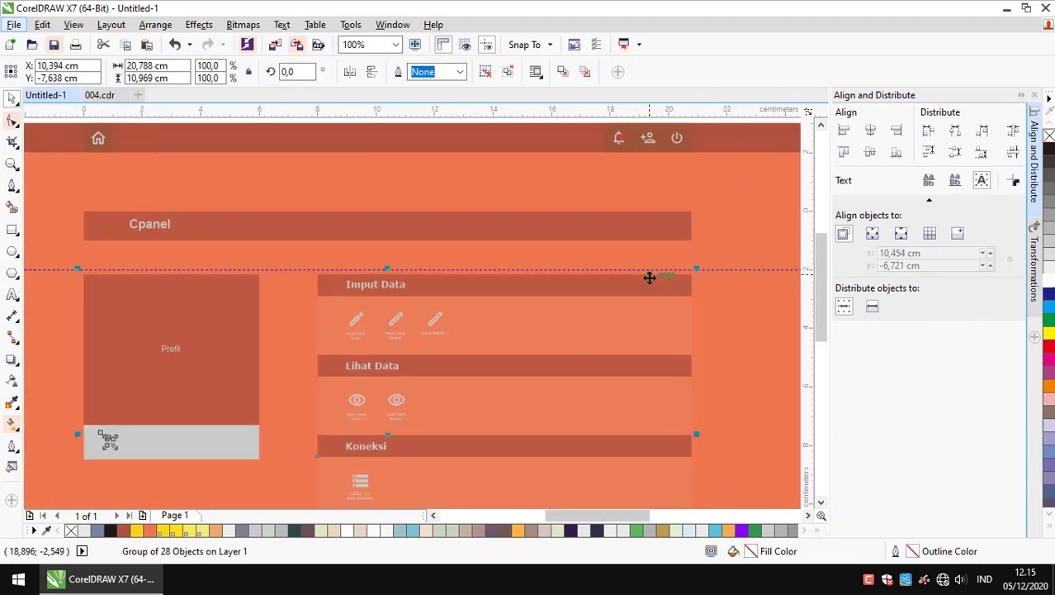
{"action": "scroll", "coordinate": [589, 288], "scroll_direction": "up", "scroll_amount": 2}
{"action": "scroll", "coordinate": [569, 306], "scroll_direction": "up", "scroll_amount": 1}
{"action": "scroll", "coordinate": [569, 305], "scroll_direction": "down", "scroll_amount": 4}
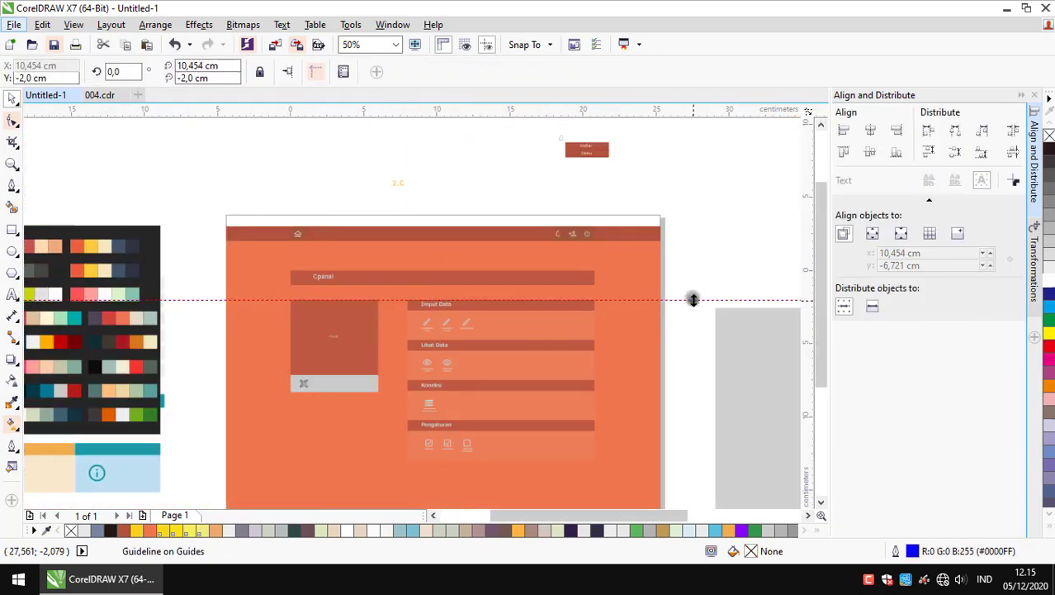
{"action": "key", "text": "Escape"}
{"action": "scroll", "coordinate": [470, 297], "scroll_direction": "up", "scroll_amount": 1}
{"action": "scroll", "coordinate": [470, 297], "scroll_direction": "down", "scroll_amount": 2}
{"action": "scroll", "coordinate": [364, 326], "scroll_direction": "up", "scroll_amount": 2}
{"action": "scroll", "coordinate": [364, 327], "scroll_direction": "down", "scroll_amount": 1}
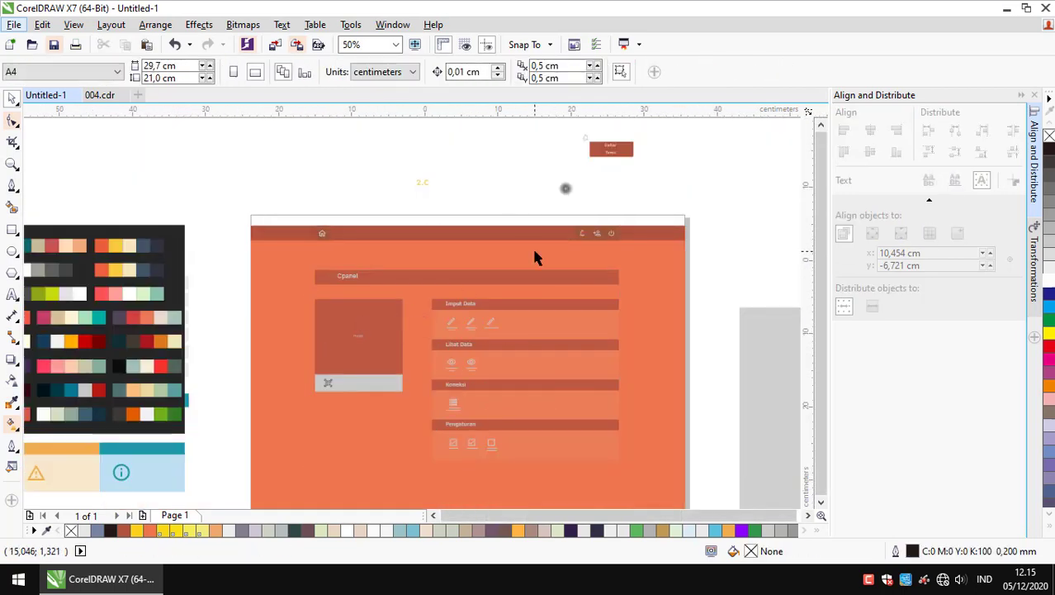
{"action": "scroll", "coordinate": [537, 363], "scroll_direction": "up", "scroll_amount": 2}
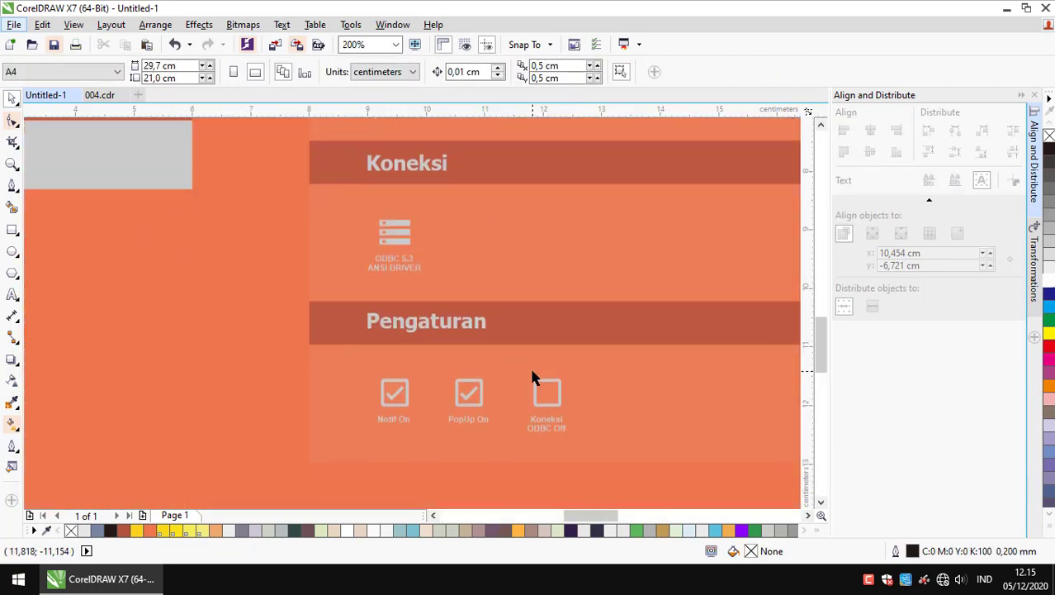